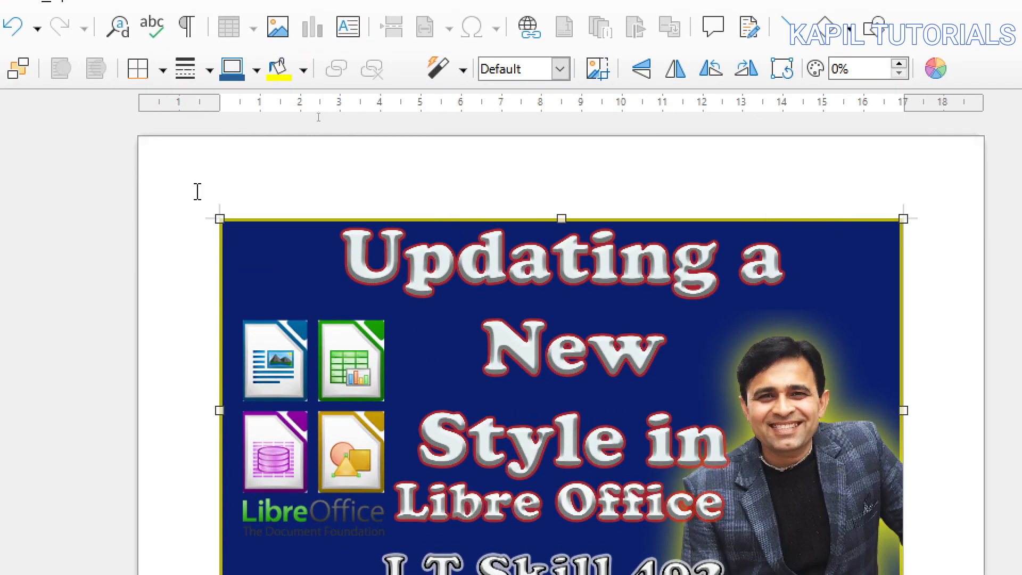
# Deselect the image by placing the cursor in the blank page area above it, and select the image again
pyautogui.moveTo(61, 192)
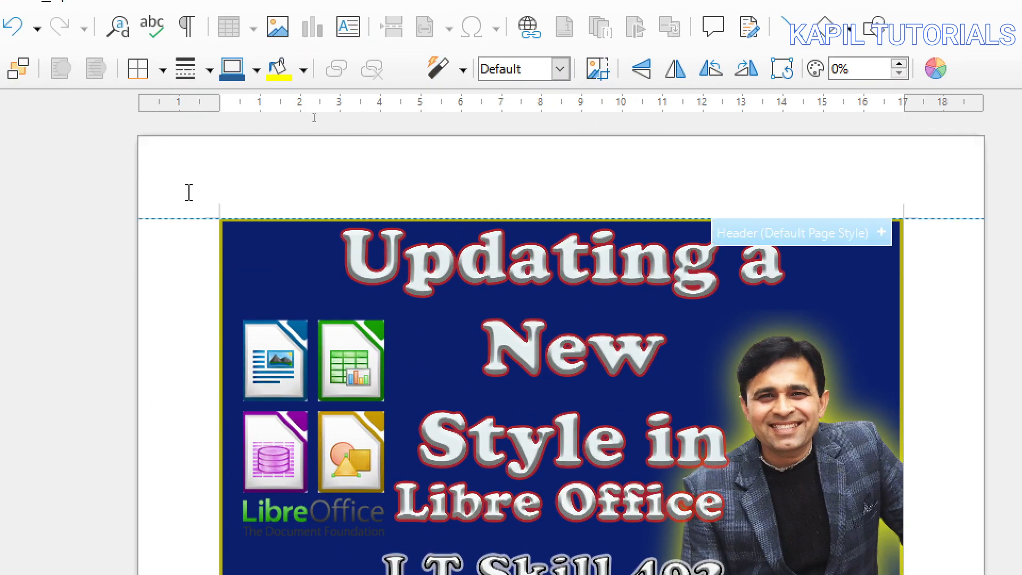
pyautogui.click(189, 192)
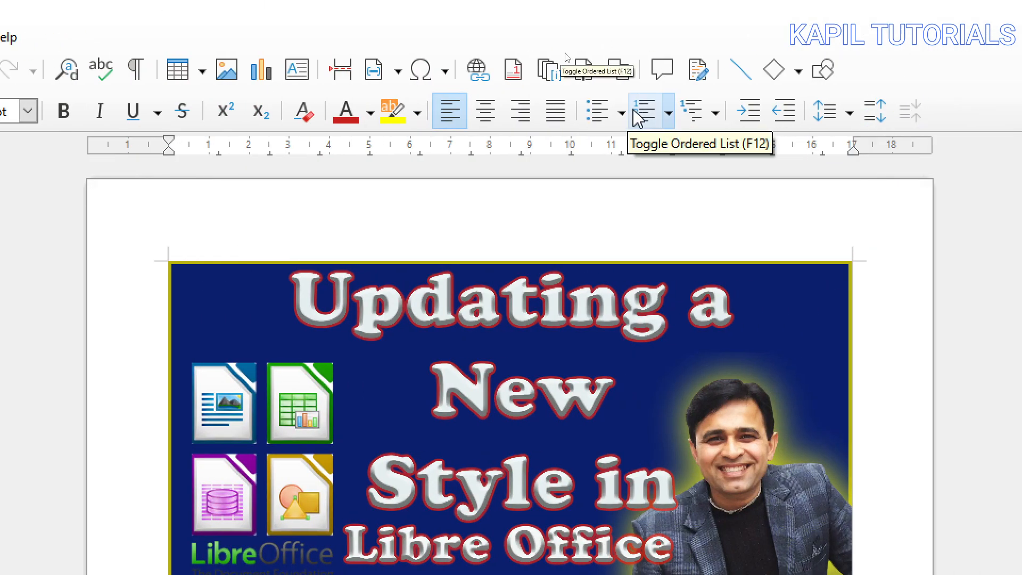
pyautogui.click(513, 365)
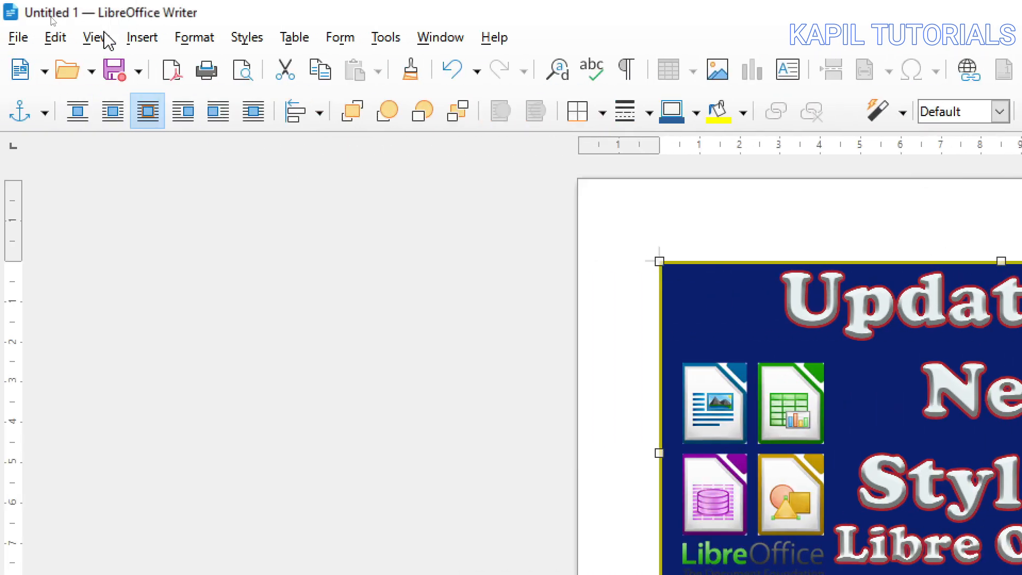
# Hide the Image toolbar
pyautogui.click(96, 38)
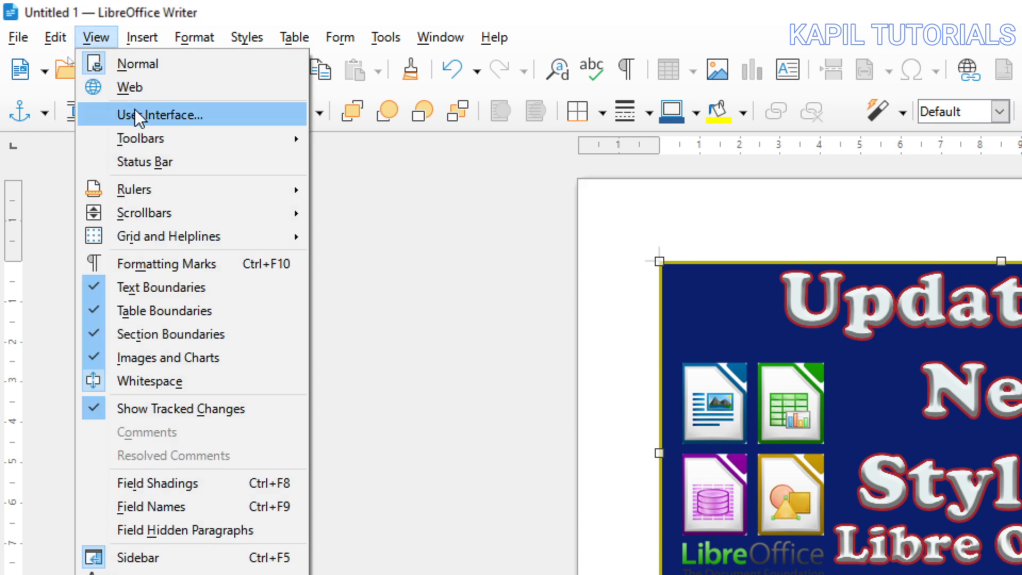
pyautogui.moveTo(239, 141)
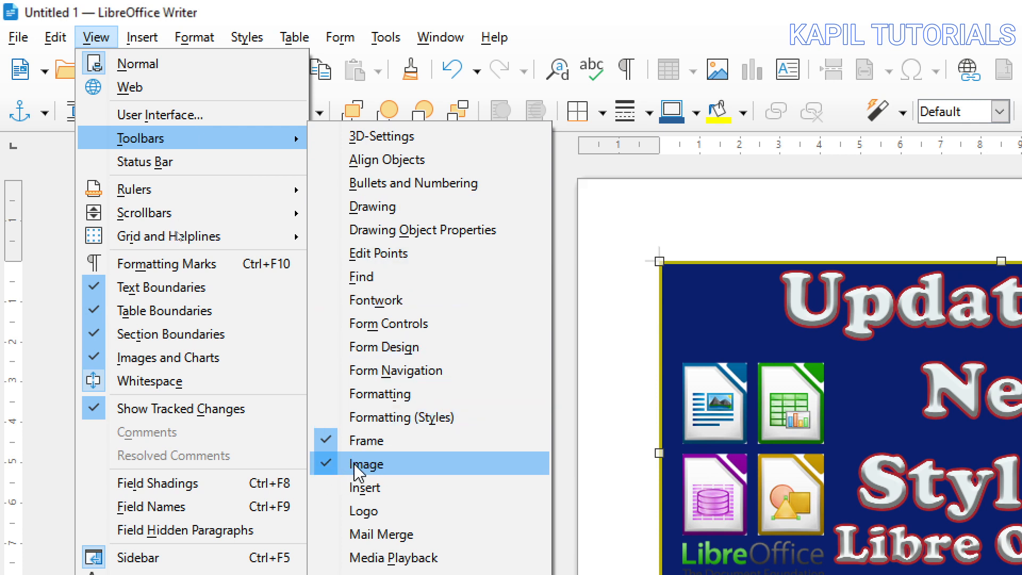
pyautogui.click(329, 464)
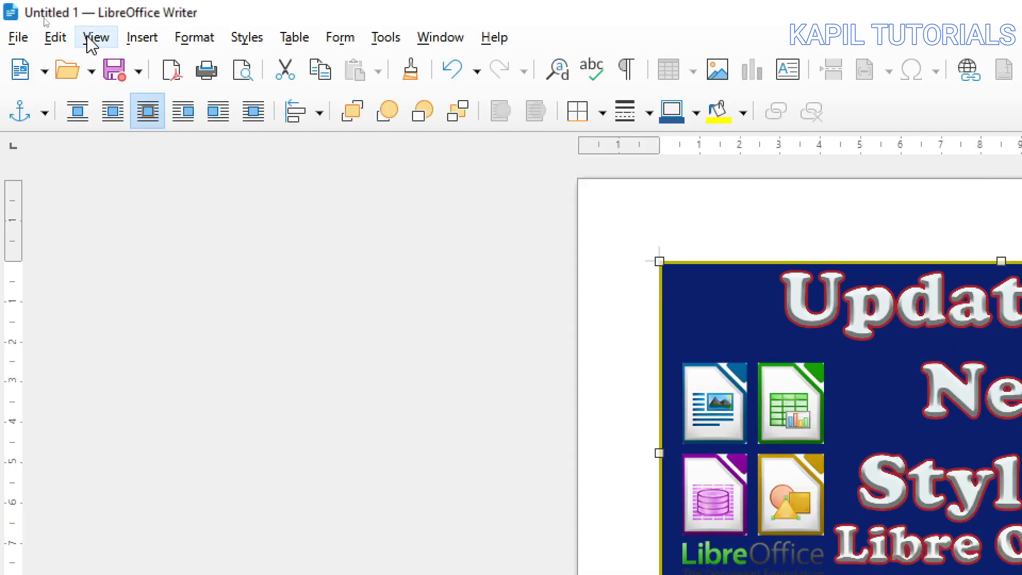
# Show the Image toolbar again
pyautogui.click(95, 39)
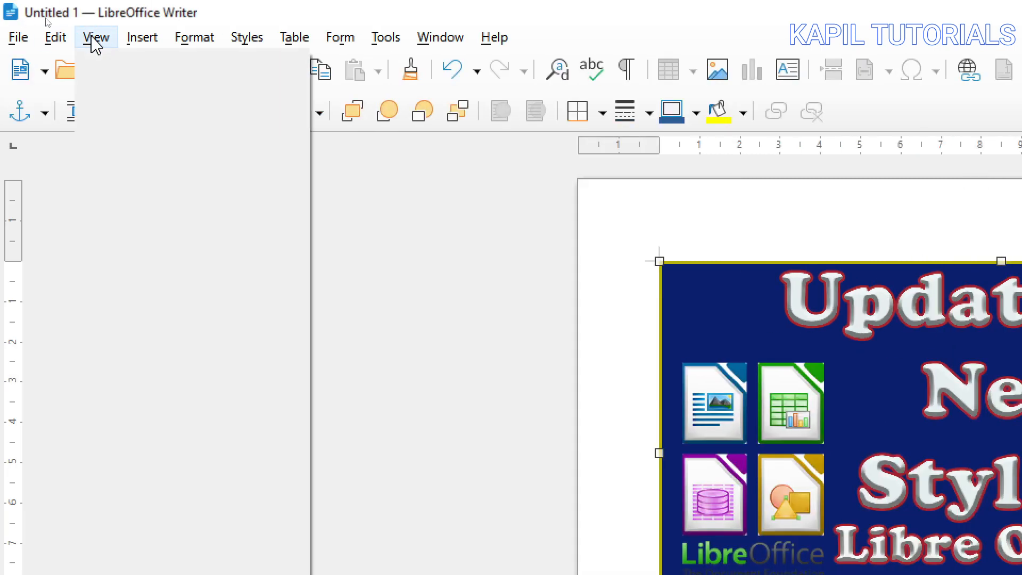
pyautogui.moveTo(181, 143)
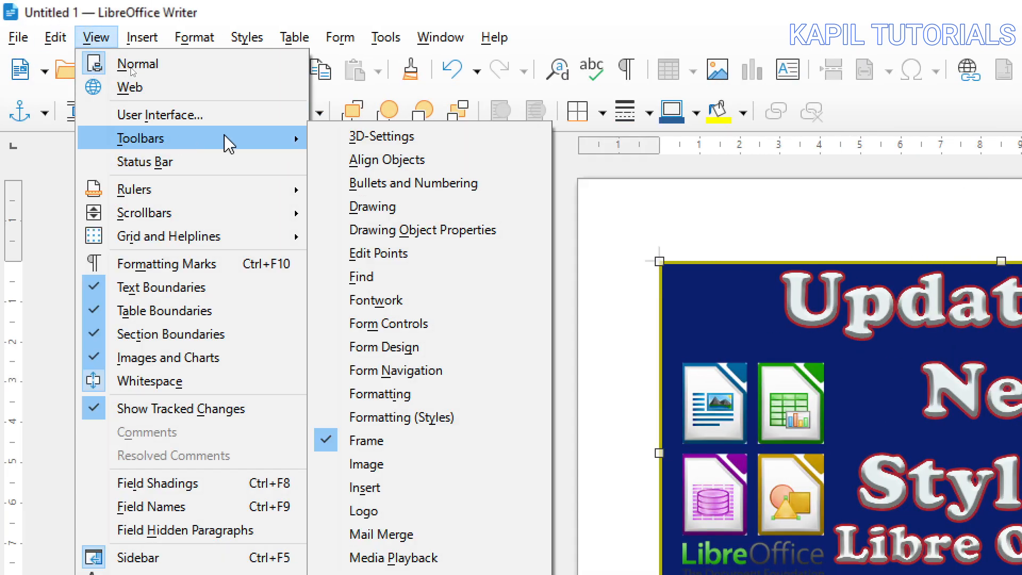
pyautogui.click(366, 466)
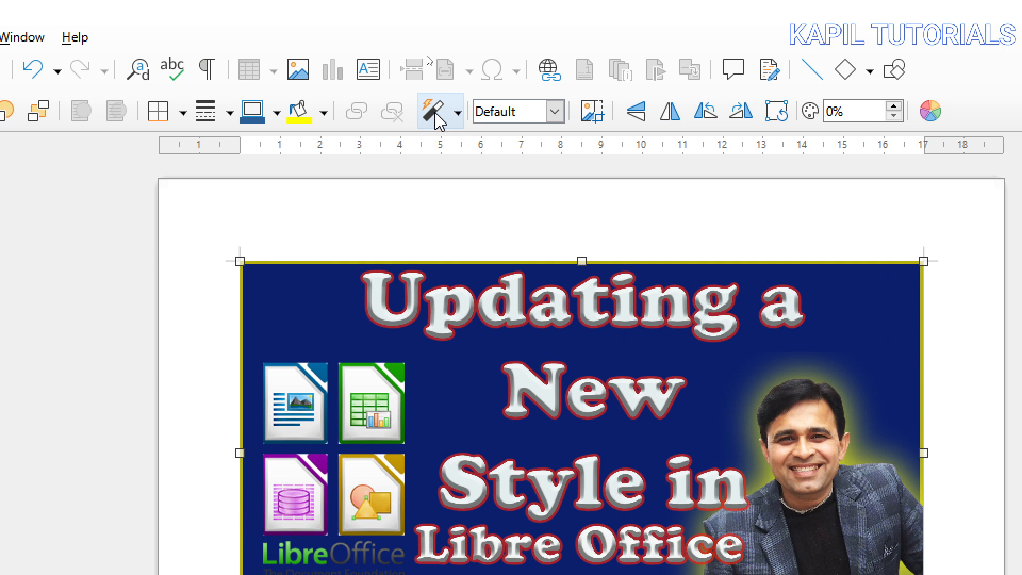
# Try the Invert filter on the selected image and undo it
pyautogui.click(438, 115)
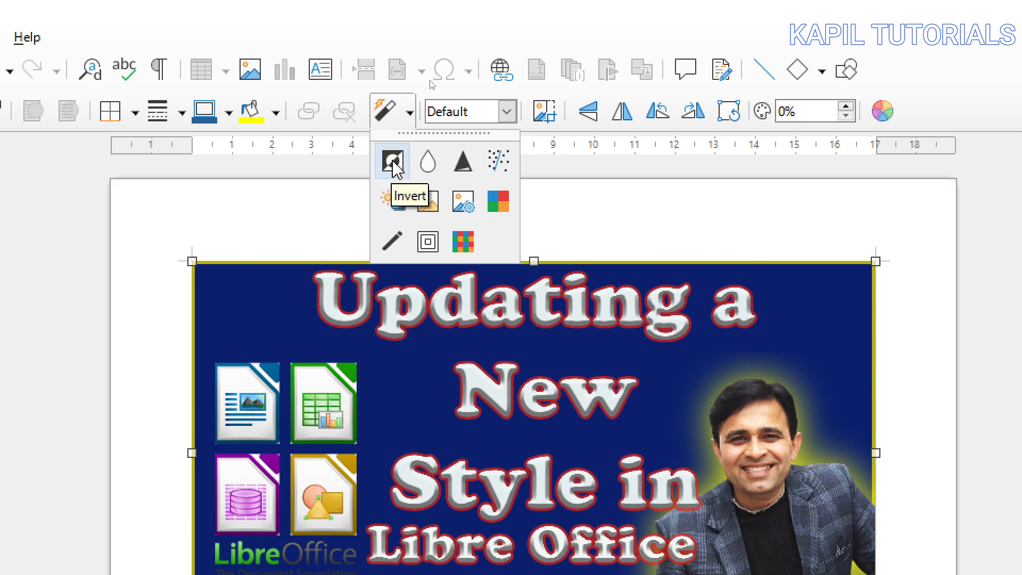
pyautogui.click(395, 165)
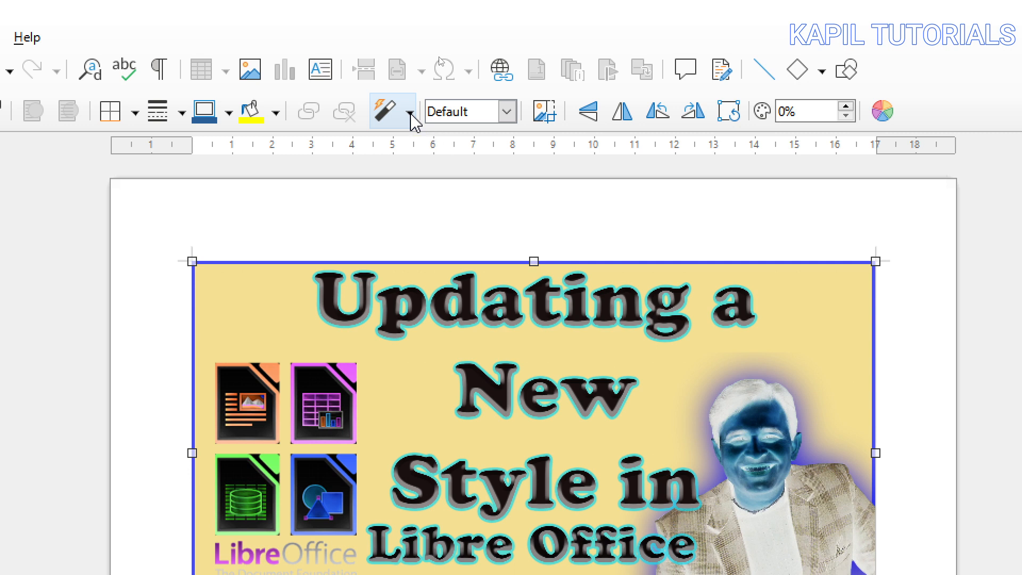
pyautogui.click(410, 113)
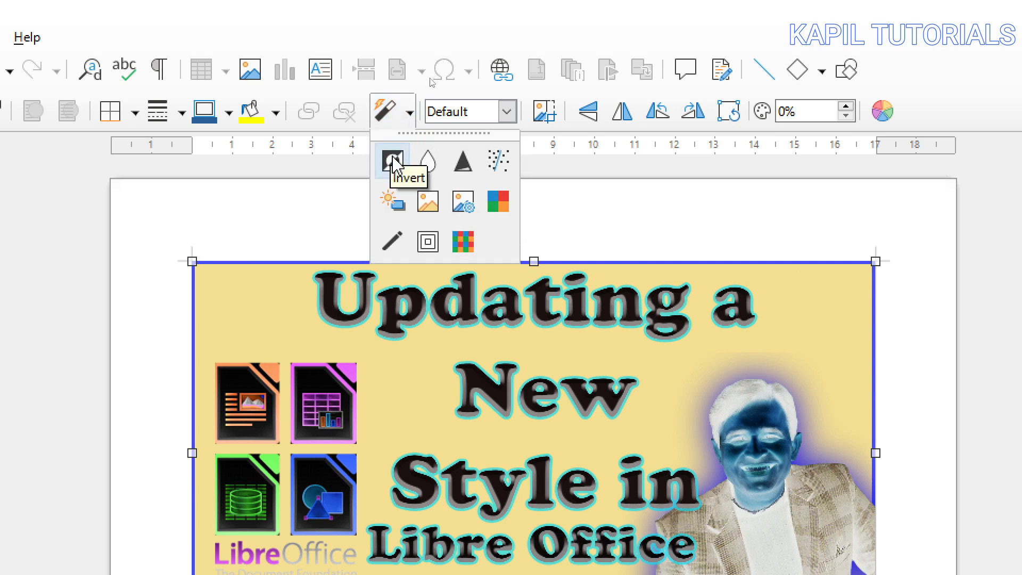
pyautogui.click(297, 206)
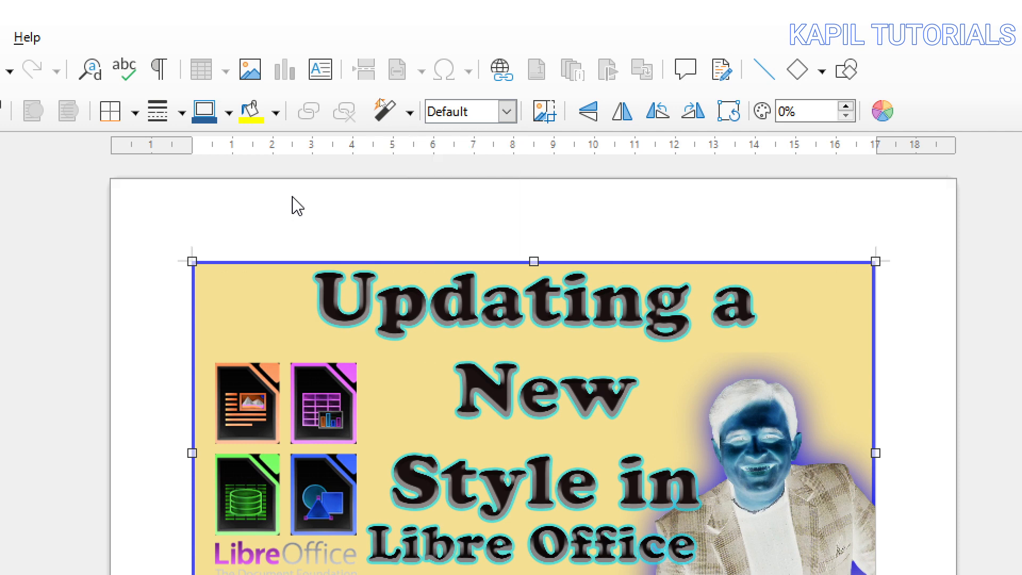
pyautogui.hotkey('ctrl', 'z')
# Apply the Smooth filter to the image with a smooth radius of 20
pyautogui.click(410, 115)
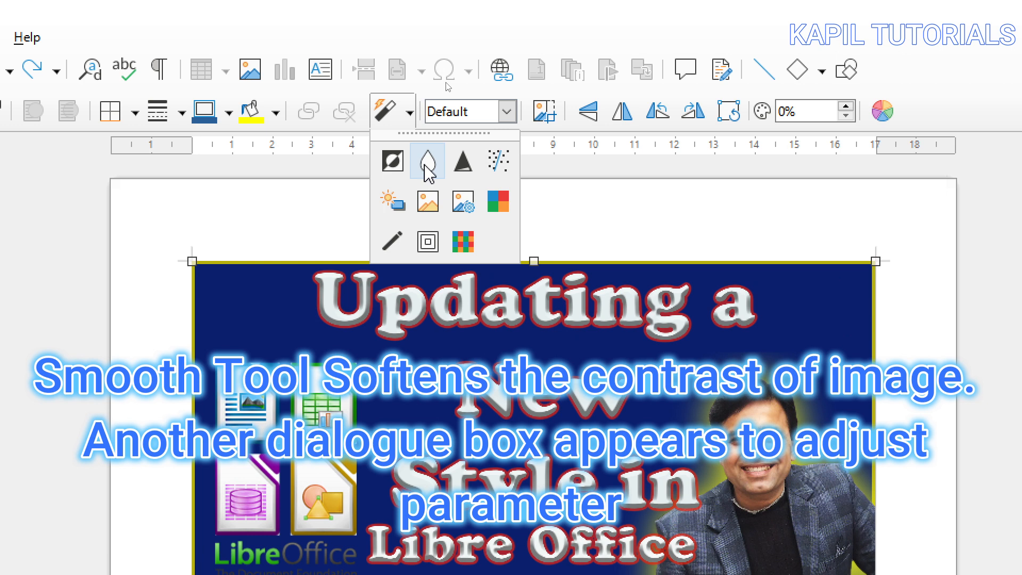
pyautogui.click(425, 166)
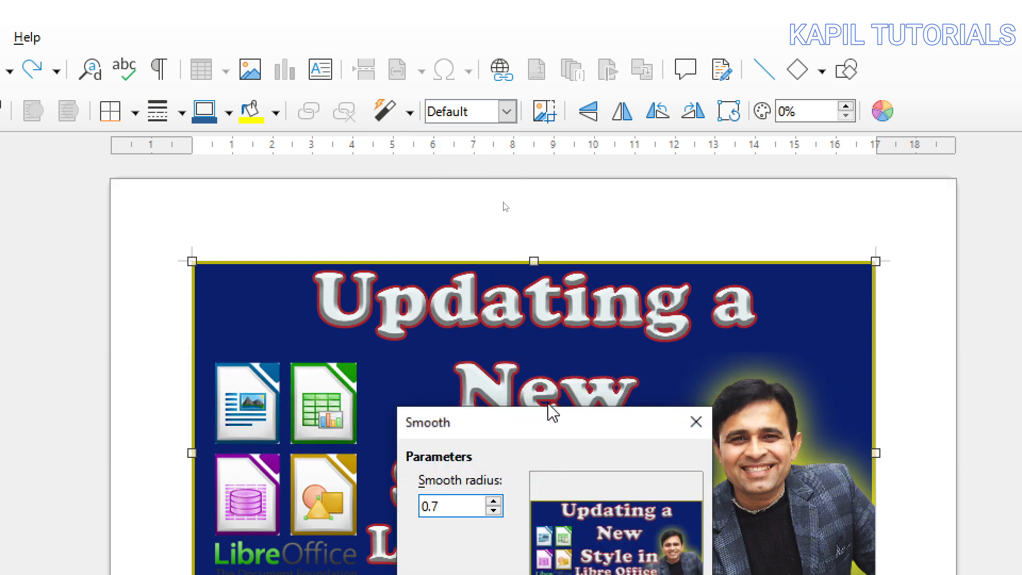
pyautogui.moveTo(520, 424); pyautogui.dragTo(190, 195)
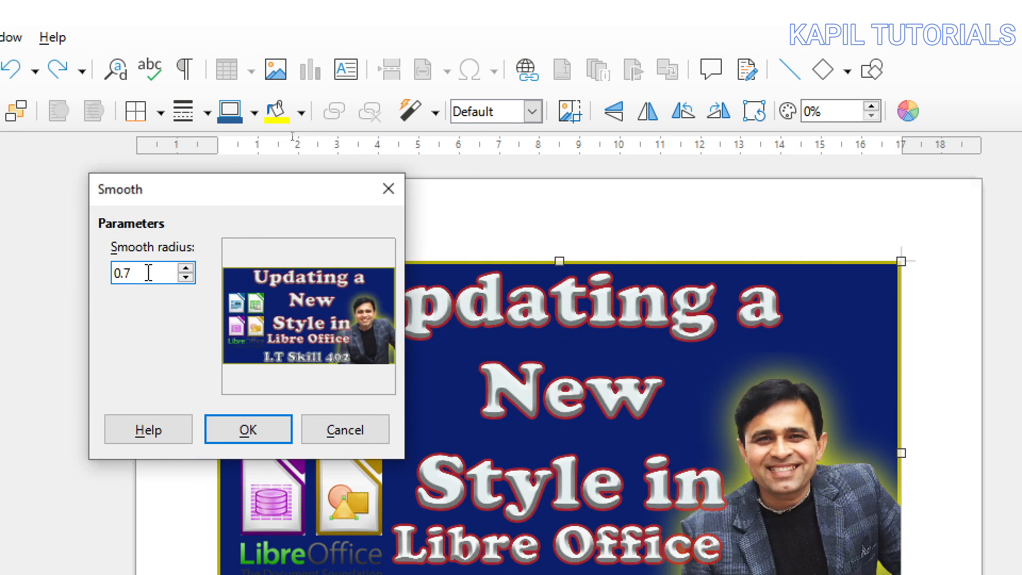
pyautogui.moveTo(126, 273); pyautogui.dragTo(86, 273)
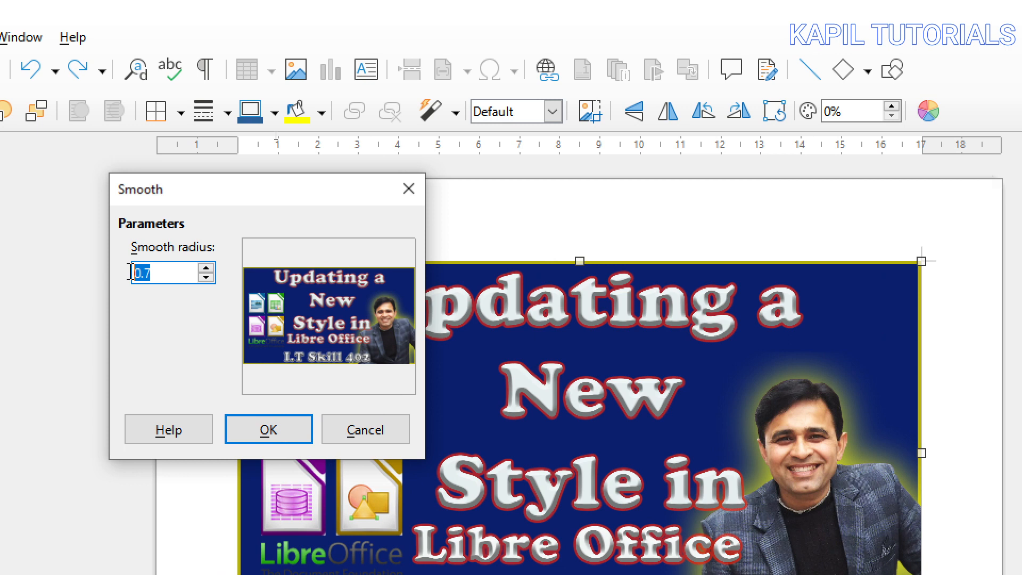
pyautogui.write('20')
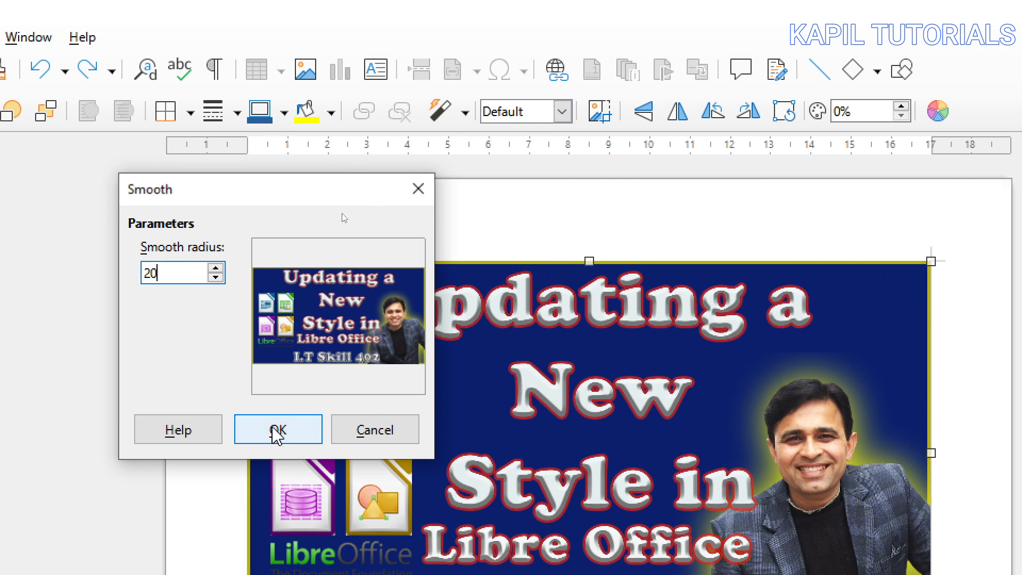
pyautogui.click(268, 429)
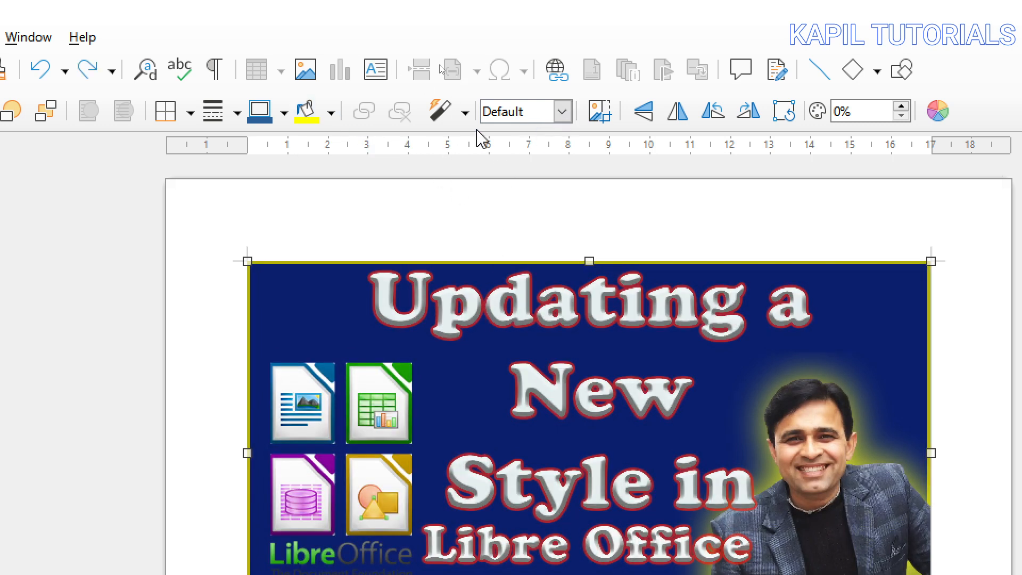
# Apply the Sharpen filter to the selected image
pyautogui.click(464, 112)
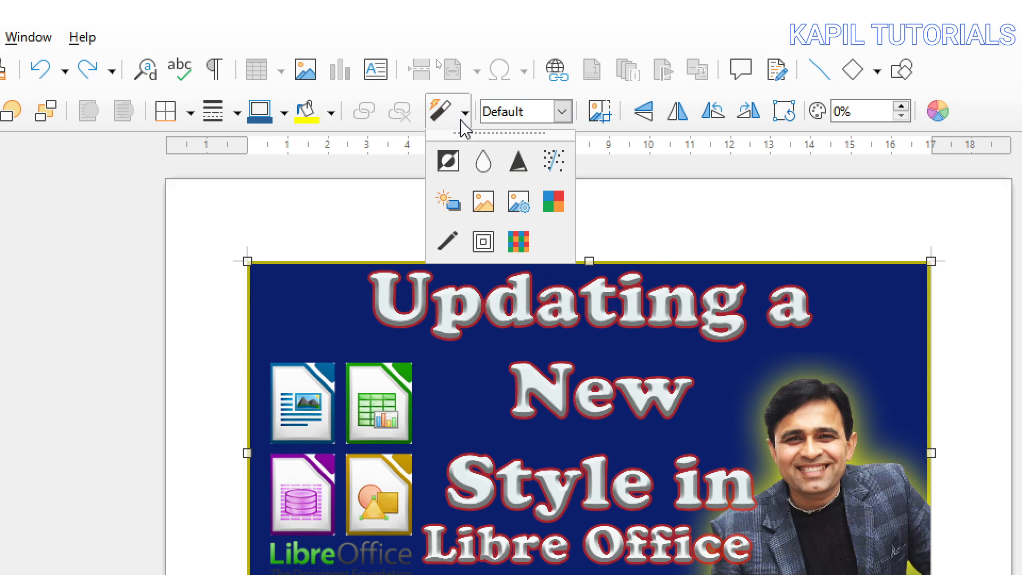
pyautogui.click(519, 167)
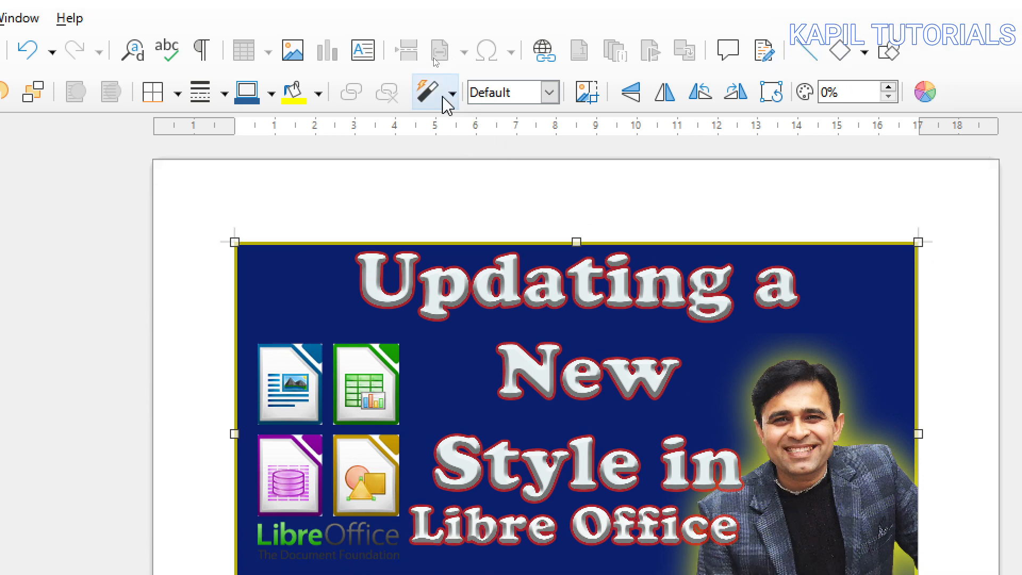
# Try the Remove Noise filter on the image and undo it
pyautogui.click(452, 96)
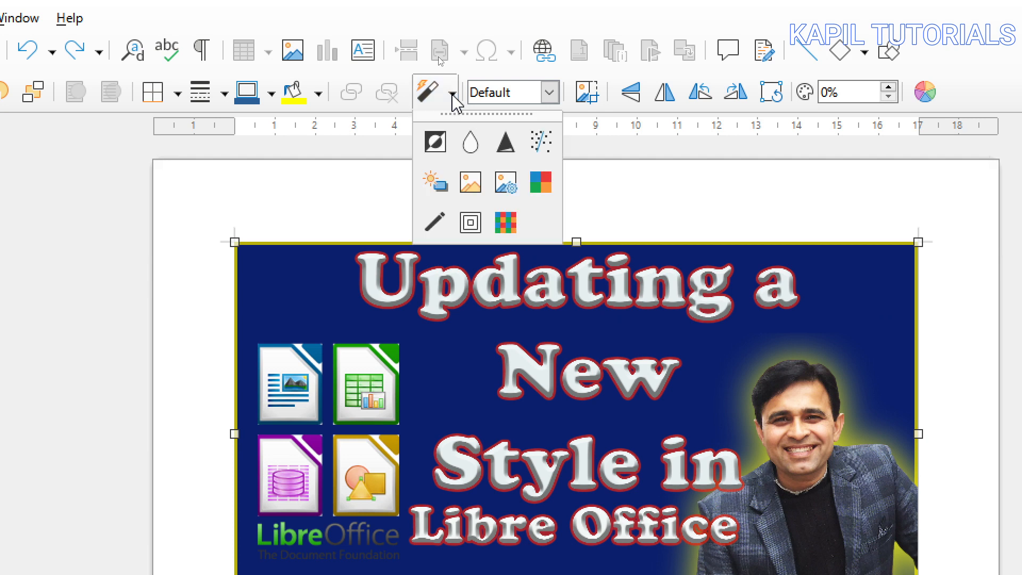
pyautogui.click(539, 146)
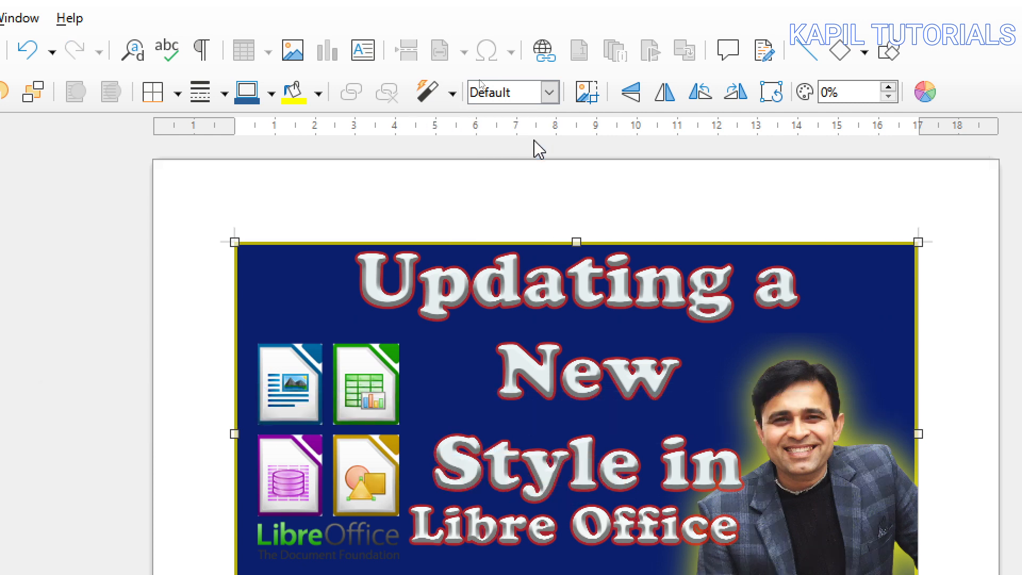
pyautogui.hotkey('ctrl', 'z')
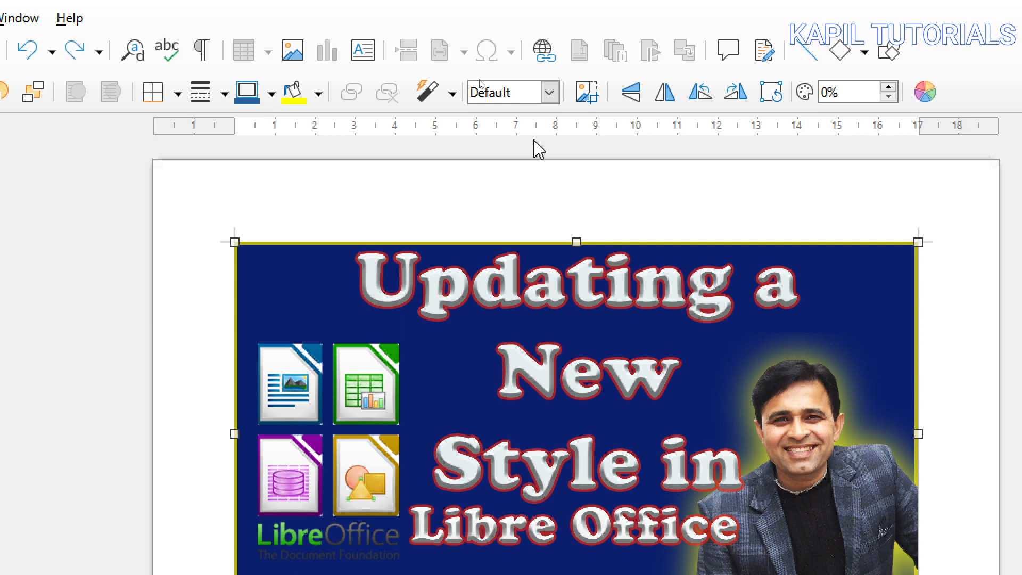
# Apply the Remove Noise filter to the selected image
pyautogui.click(453, 94)
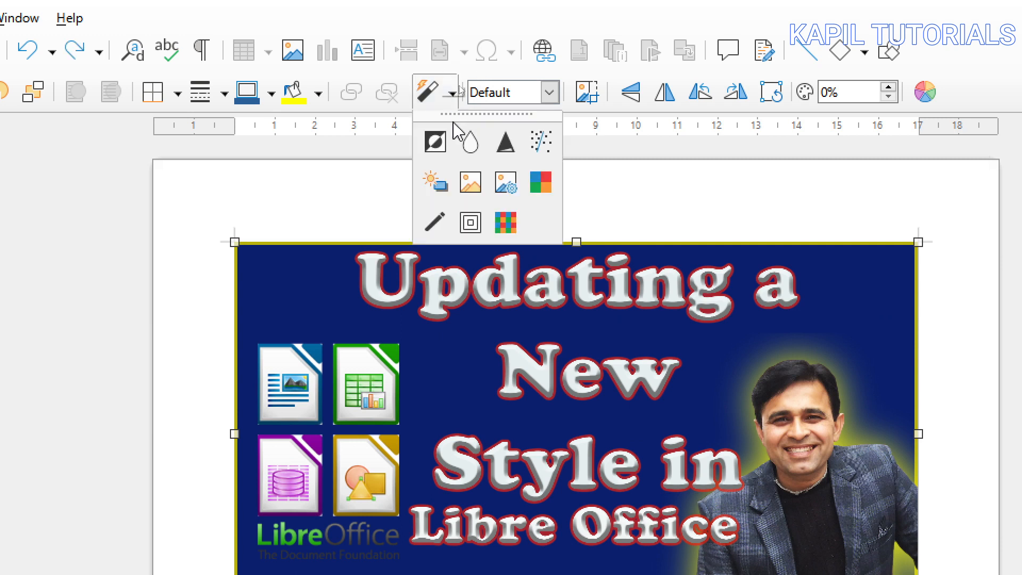
pyautogui.click(548, 155)
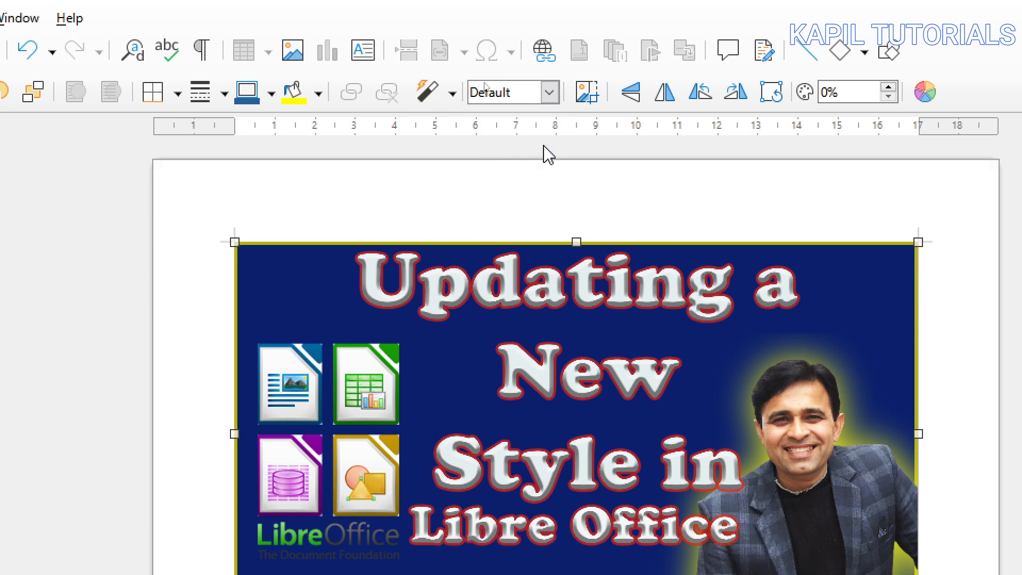
# Try the Solarization filter on the image with a 50% threshold value and undo it
pyautogui.click(453, 94)
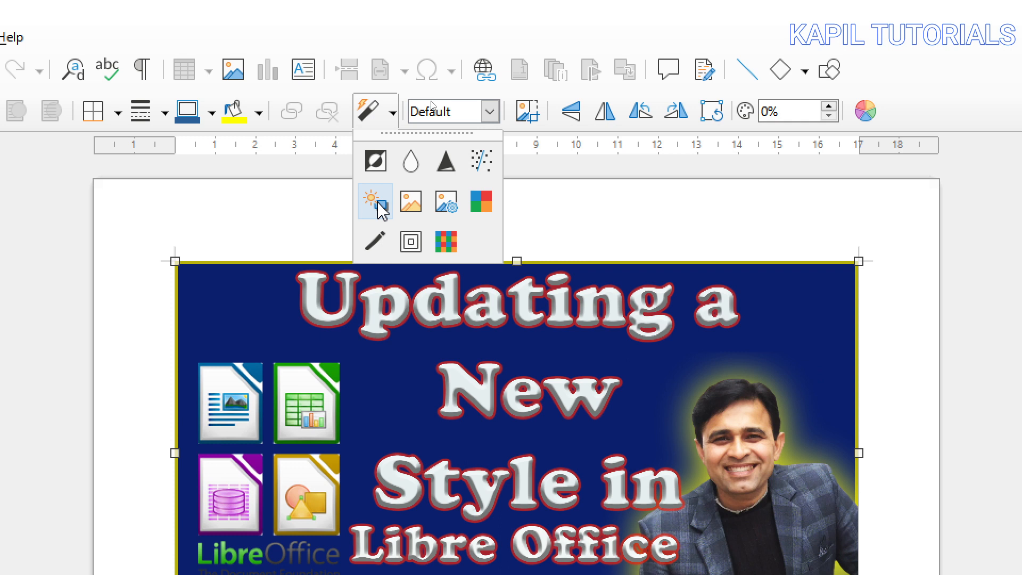
pyautogui.click(378, 203)
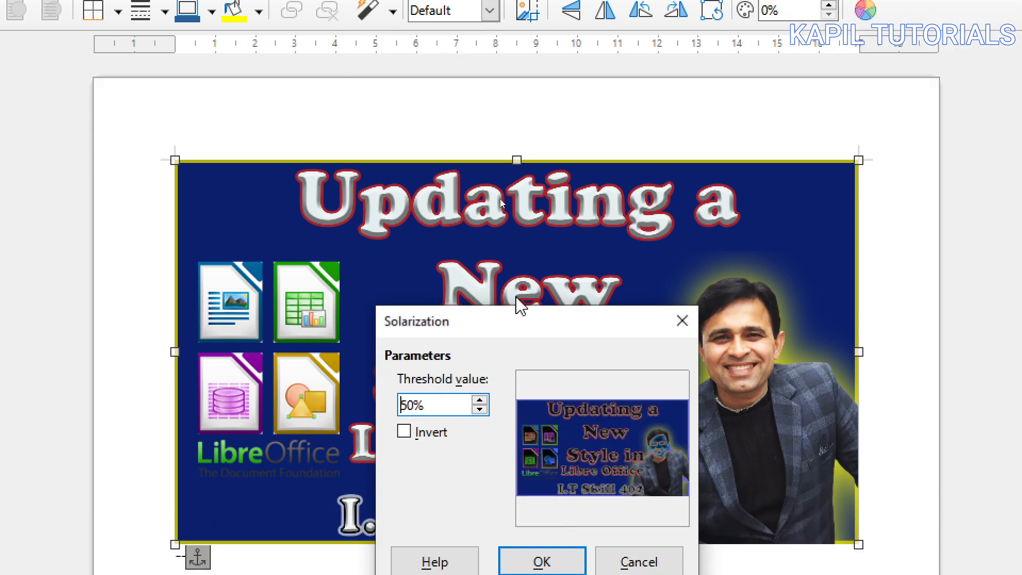
pyautogui.moveTo(520, 333); pyautogui.dragTo(301, 221)
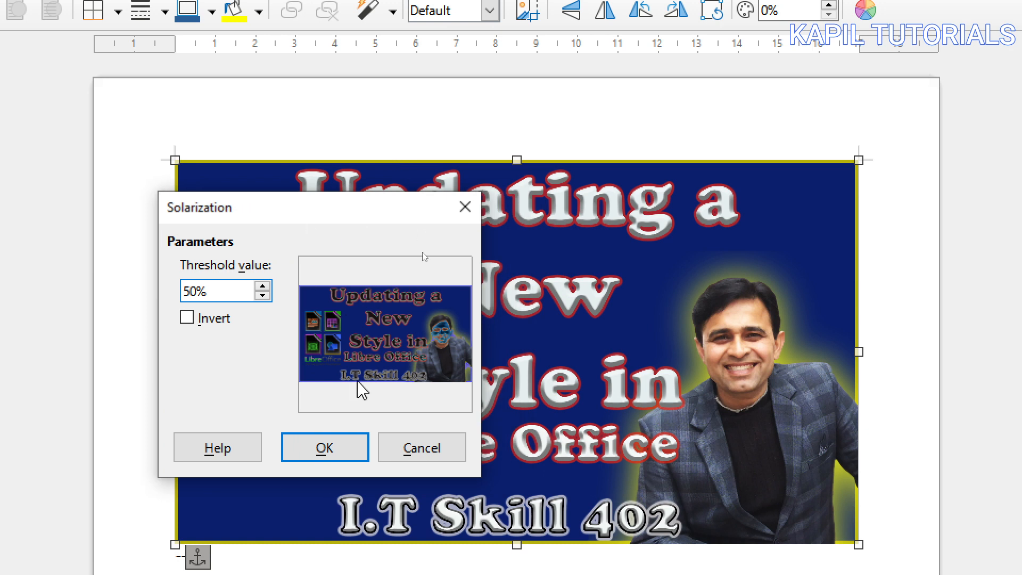
pyautogui.click(352, 448)
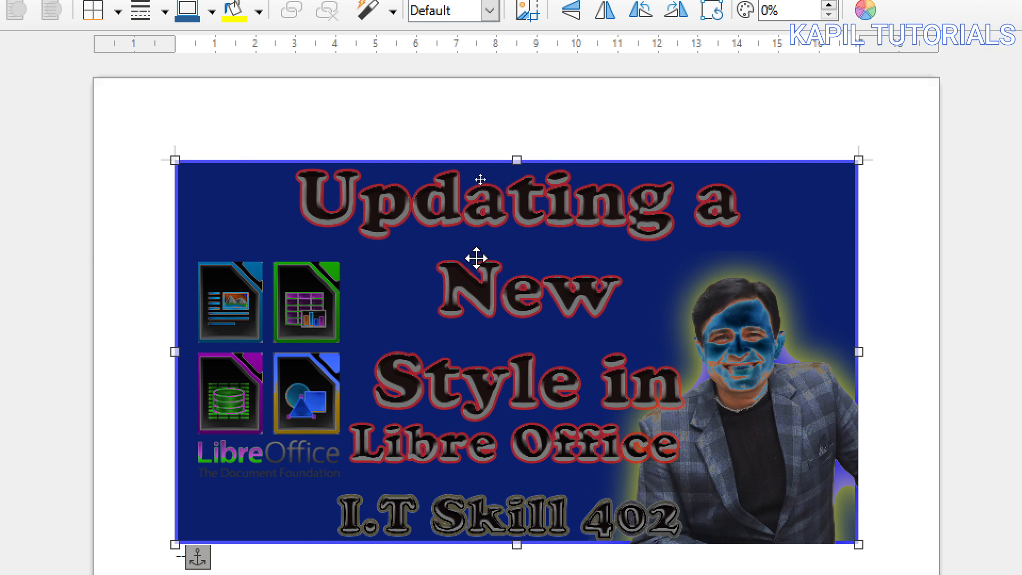
pyautogui.hotkey('ctrl', 'z')
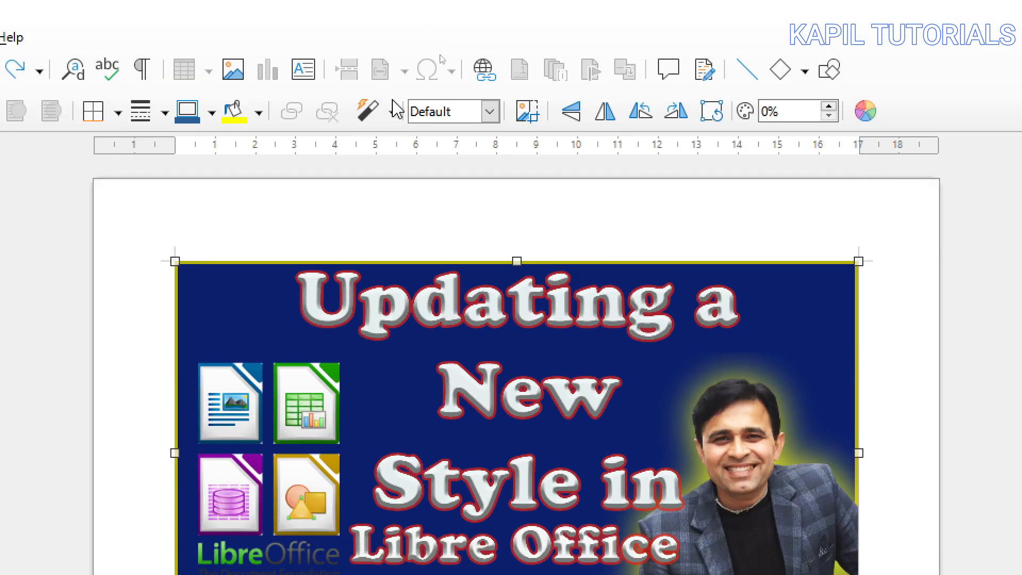
# Try the Solarization filter on the image with a 20% threshold value and undo it
pyautogui.click(392, 11)
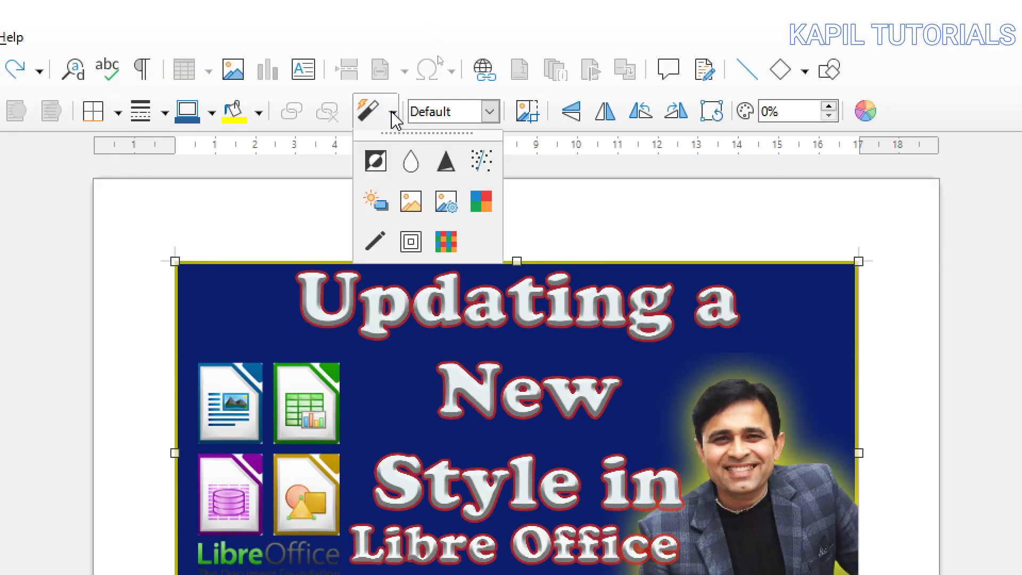
pyautogui.click(379, 209)
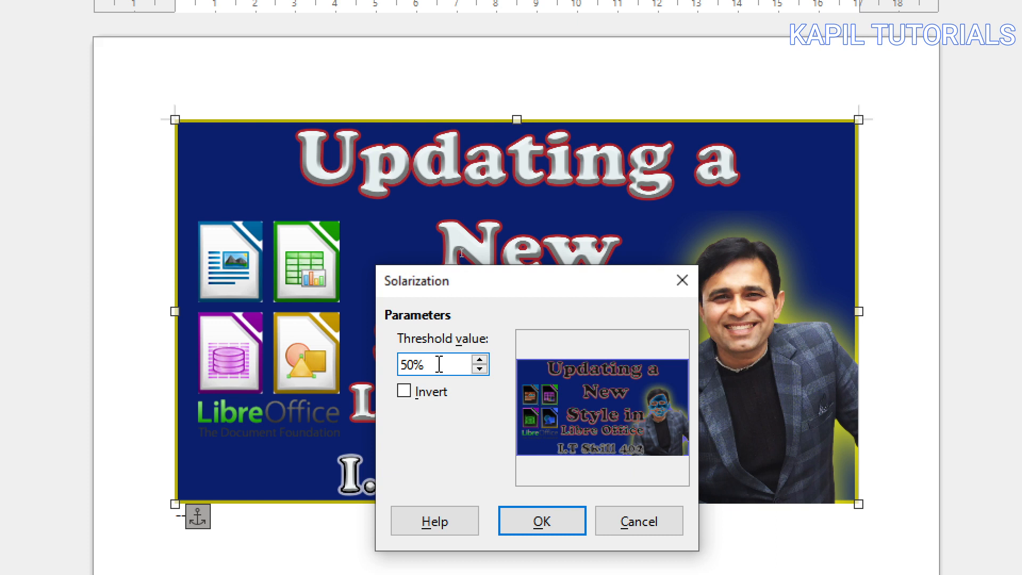
pyautogui.moveTo(442, 364); pyautogui.dragTo(388, 362)
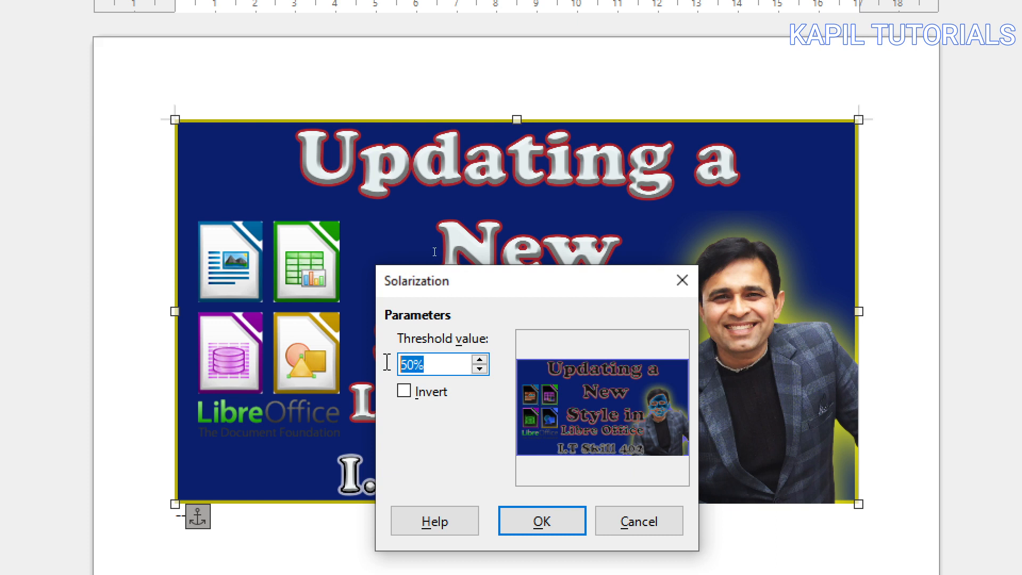
pyautogui.write('20')
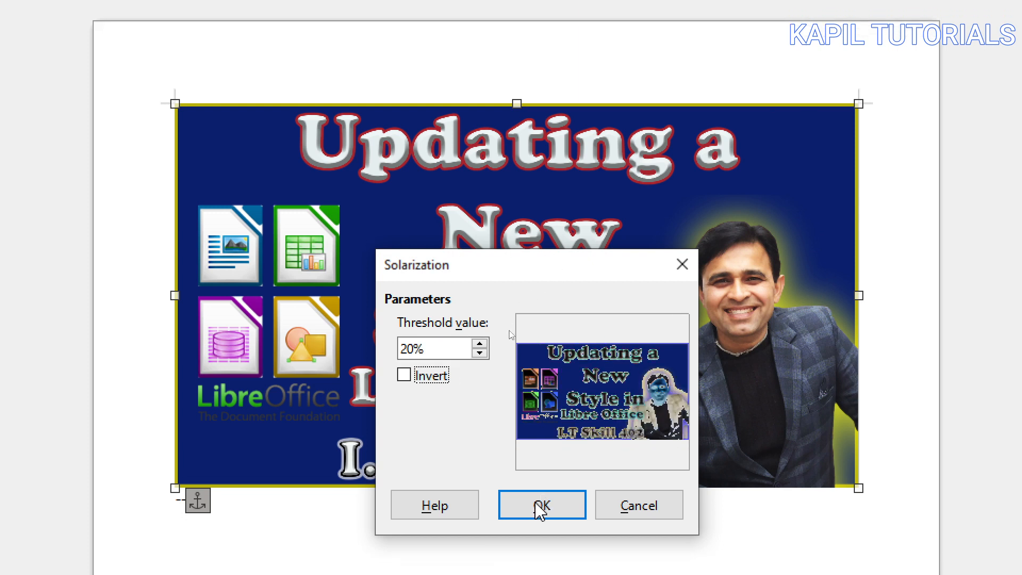
pyautogui.click(541, 521)
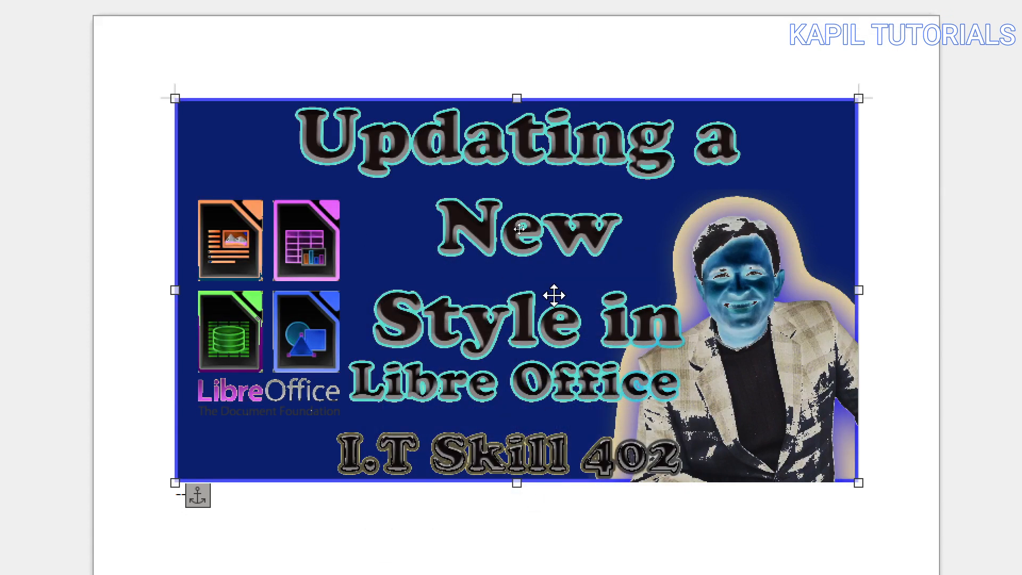
pyautogui.hotkey('ctrl', 'z')
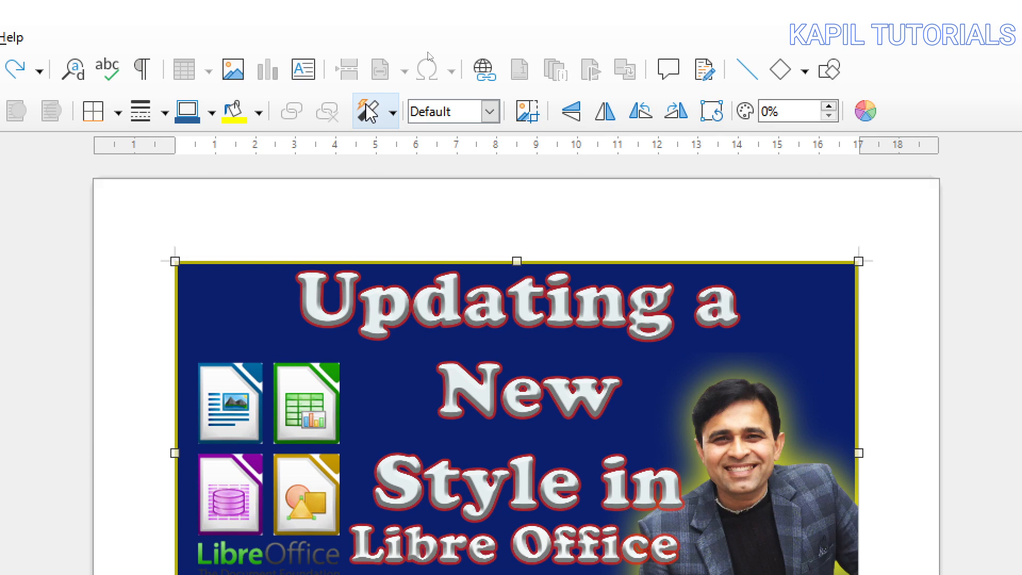
# Try the Aging filter on the selected image with an aging degree of 24%
pyautogui.click(391, 118)
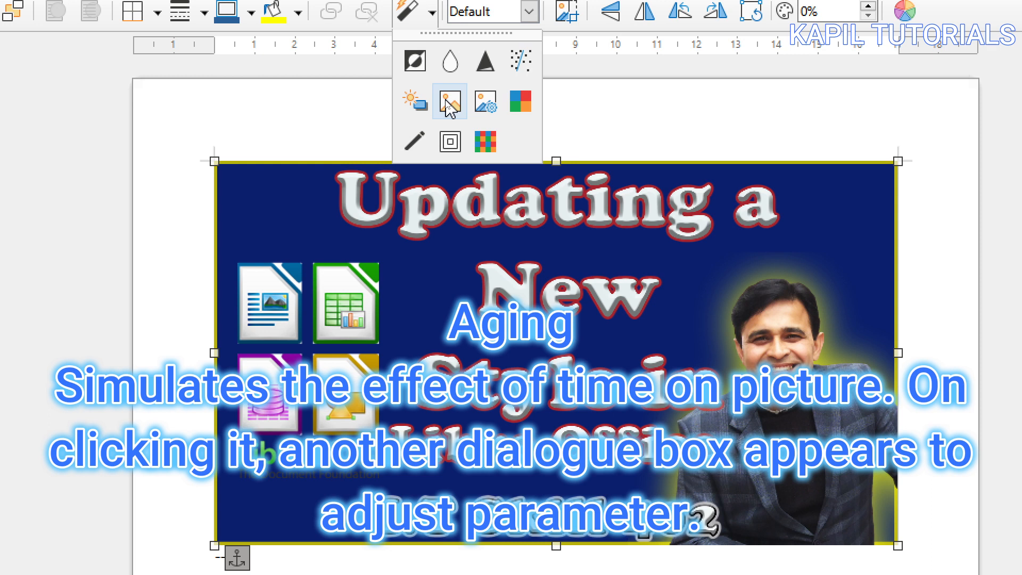
pyautogui.click(450, 105)
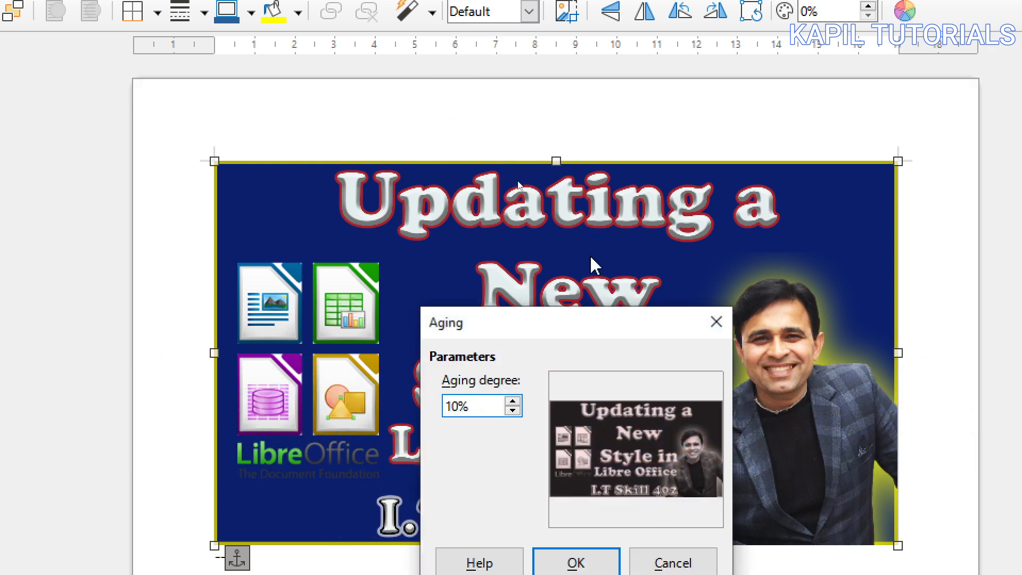
pyautogui.moveTo(578, 334); pyautogui.dragTo(420, 253)
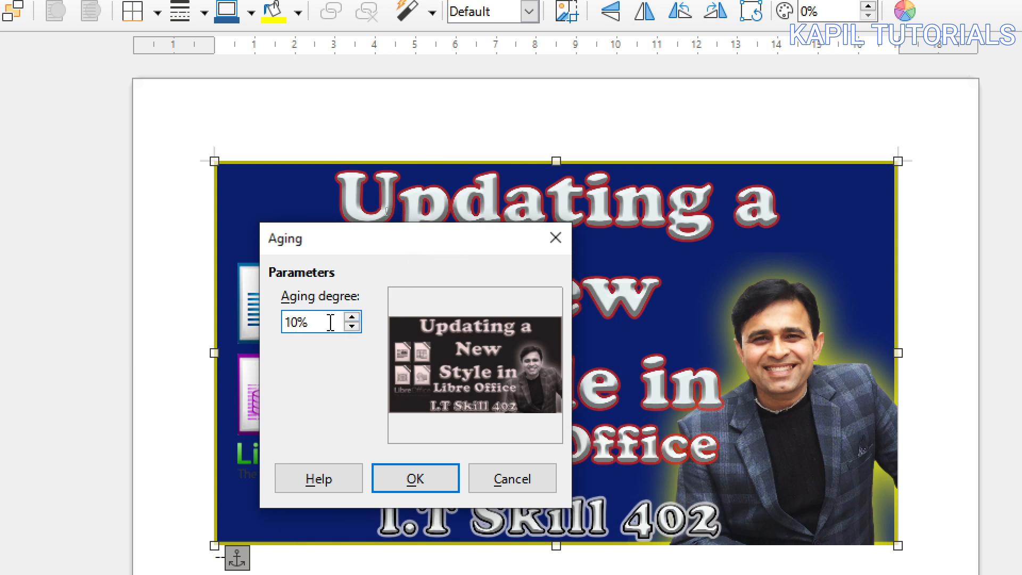
pyautogui.click(353, 320)
pyautogui.click(353, 320)
pyautogui.click(352, 319)
pyautogui.click(352, 319)
pyautogui.click(353, 319)
pyautogui.click(353, 320)
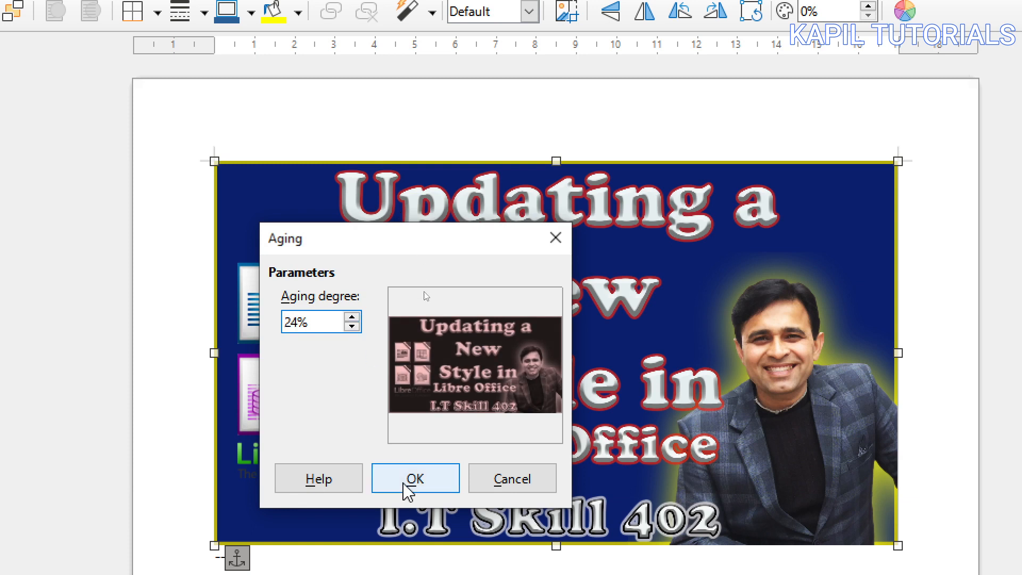
pyautogui.click(411, 482)
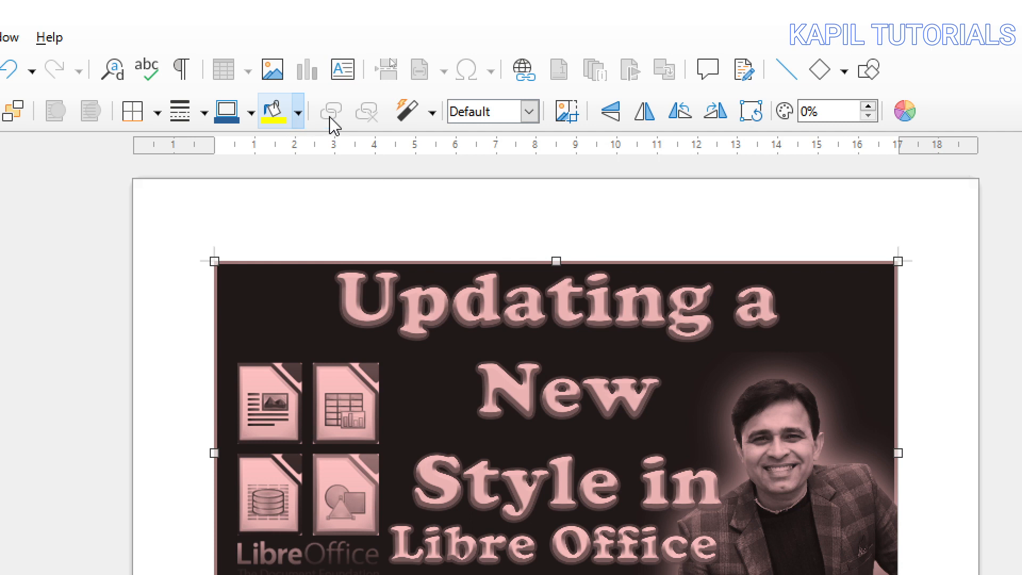
# Preview the Aging filter on the image again with an aging degree of 50%
pyautogui.click(430, 115)
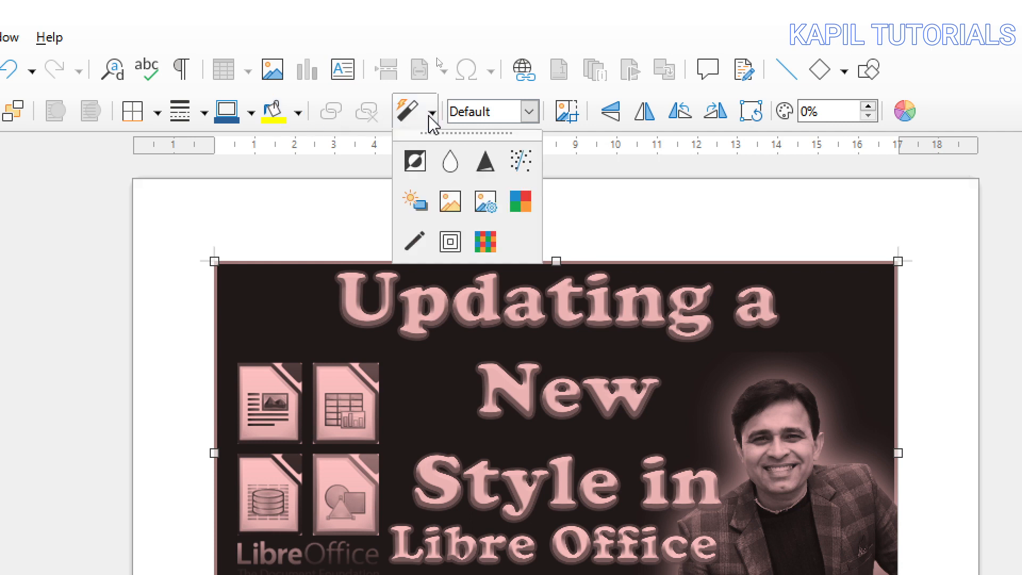
pyautogui.click(448, 208)
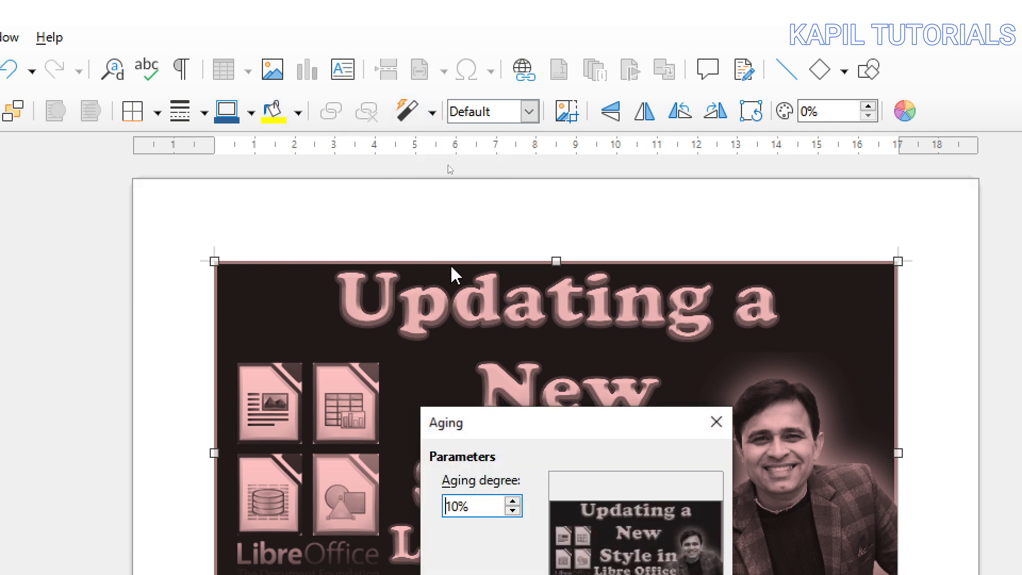
pyautogui.moveTo(474, 503); pyautogui.dragTo(439, 506)
pyautogui.write('50')
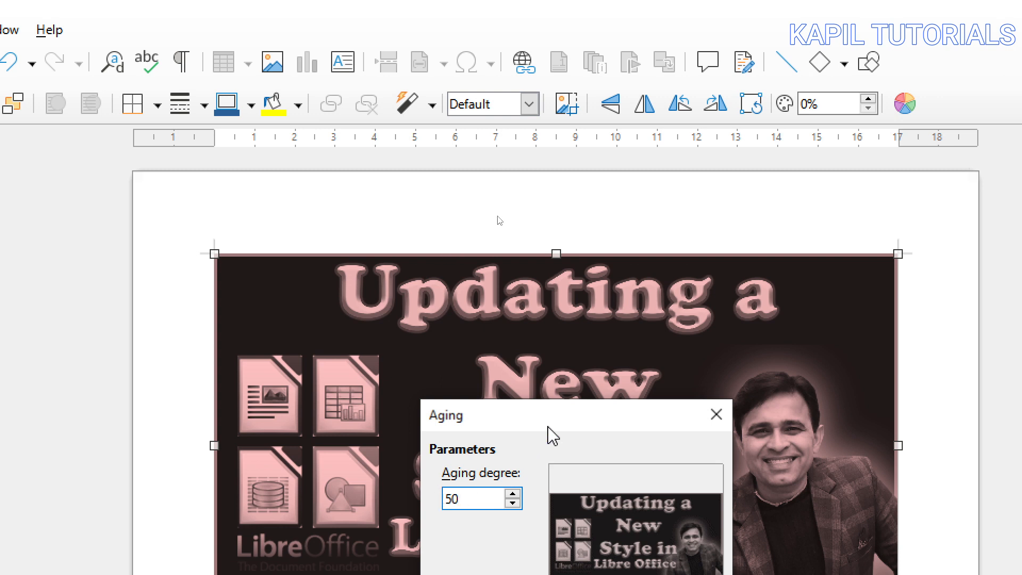
pyautogui.moveTo(548, 427); pyautogui.dragTo(416, 294)
pyautogui.press('Tab')
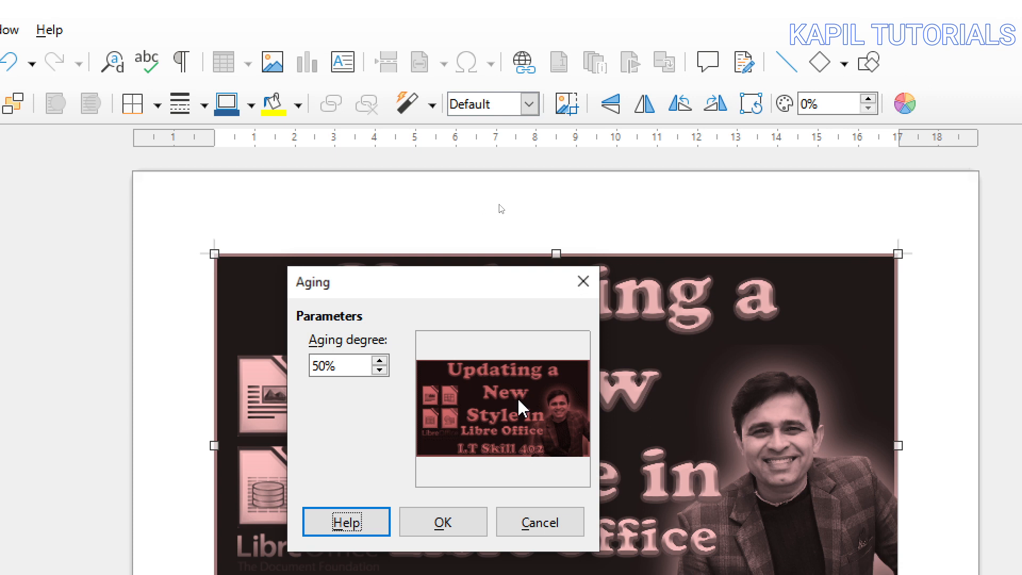
# Preview the Aging filter with the aging degree lowered to 5%
pyautogui.click(380, 371)
pyautogui.doubleClick(379, 371)
pyautogui.moveTo(337, 365); pyautogui.dragTo(301, 366)
pyautogui.write('5')
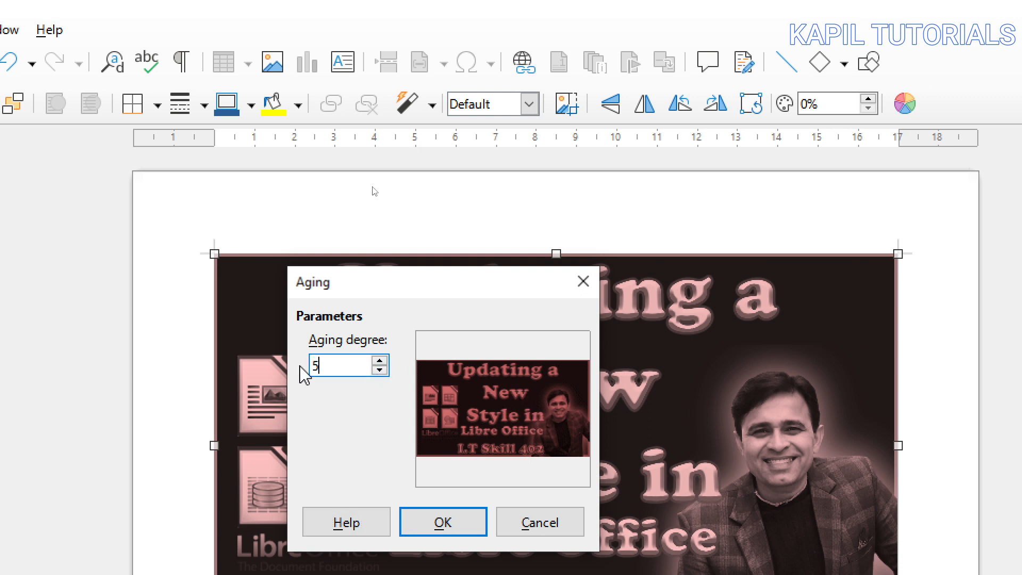
pyautogui.press('Tab')
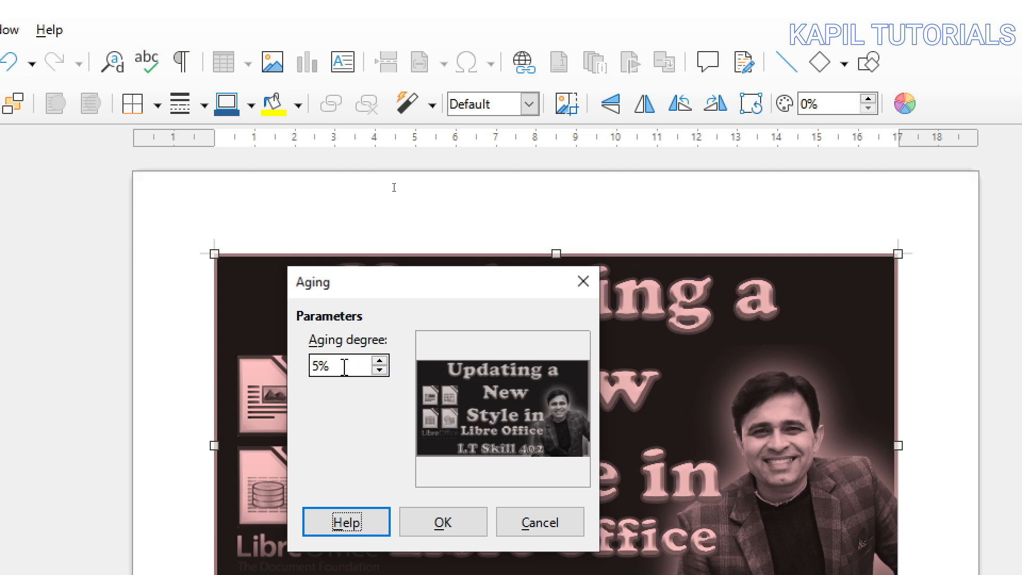
# Preview the Aging filter with an aging degree of 75% and cancel it
pyautogui.hotkey('shift', 'Tab')
pyautogui.write('75')
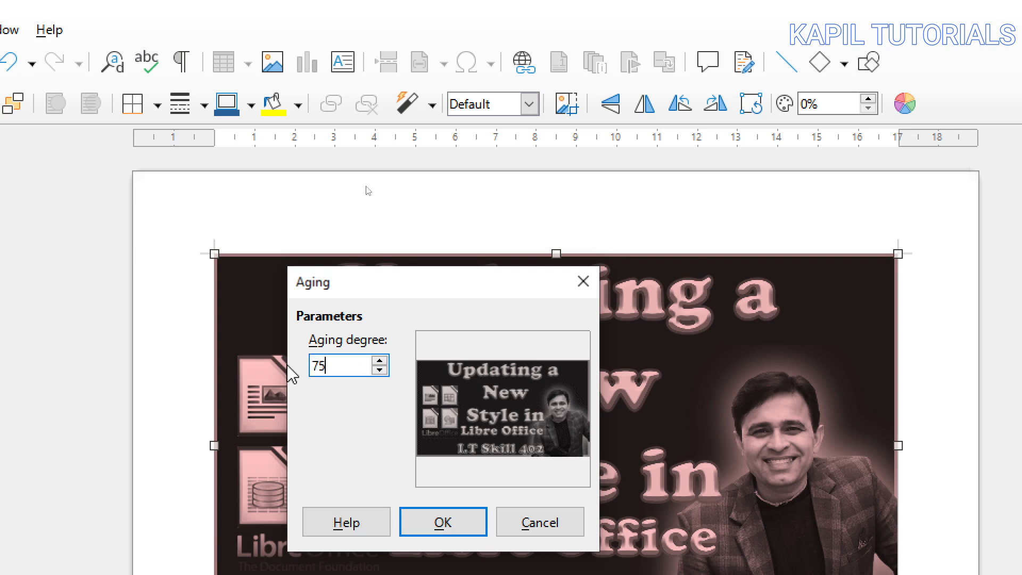
pyautogui.press('Tab')
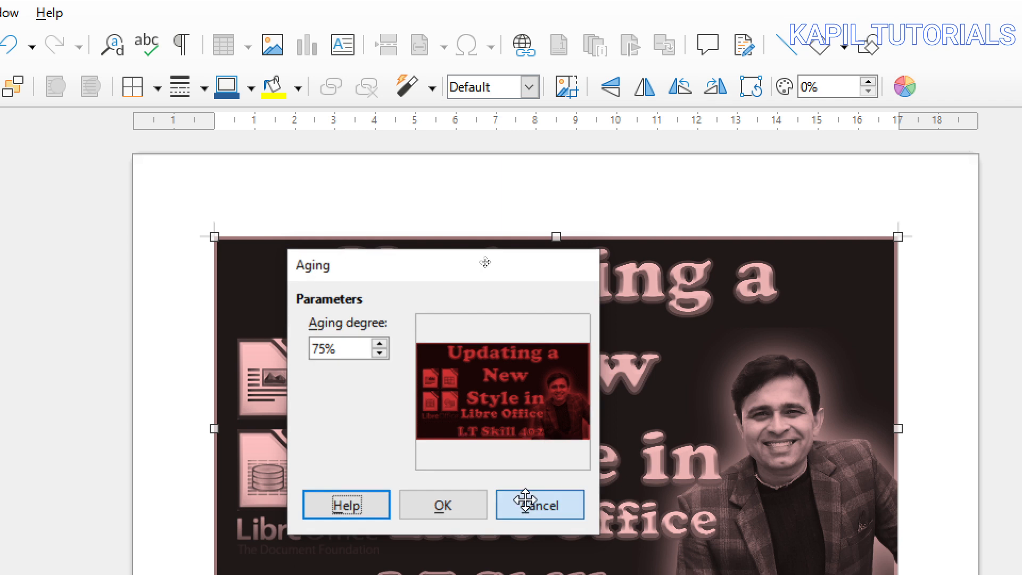
pyautogui.click(529, 521)
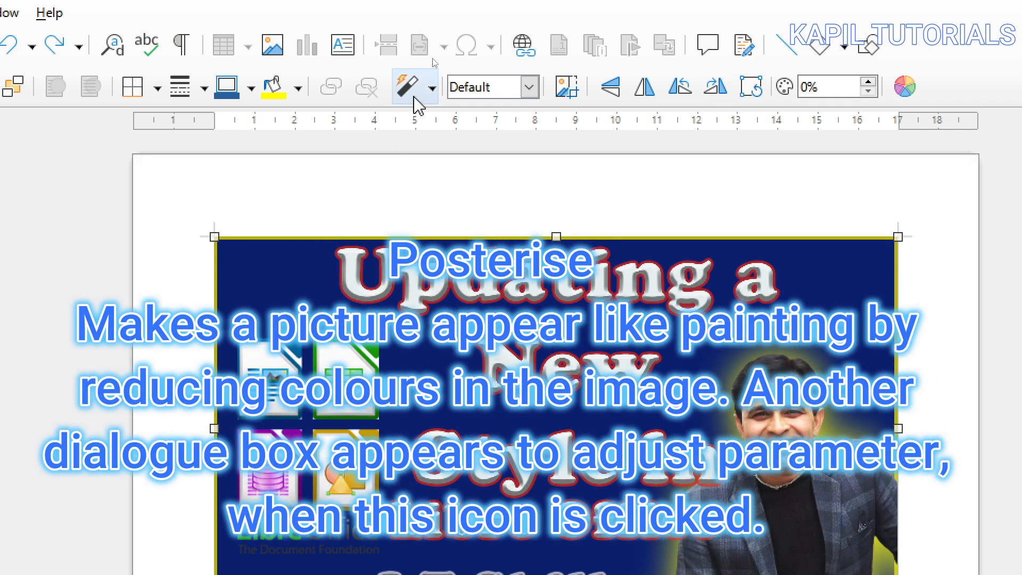
# Try the Posterize filter on the image with 16 poster colors
pyautogui.click(431, 88)
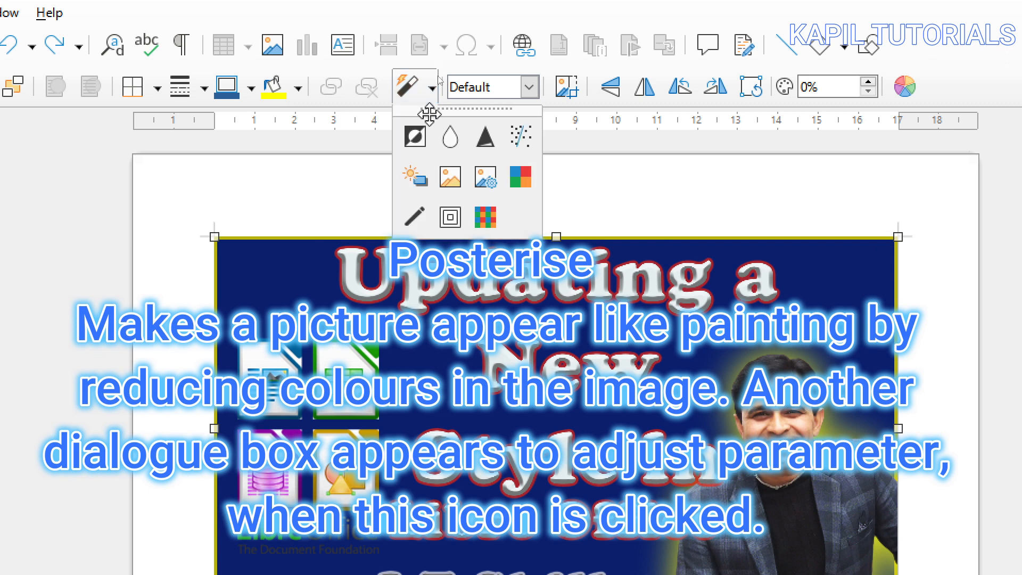
pyautogui.click(482, 181)
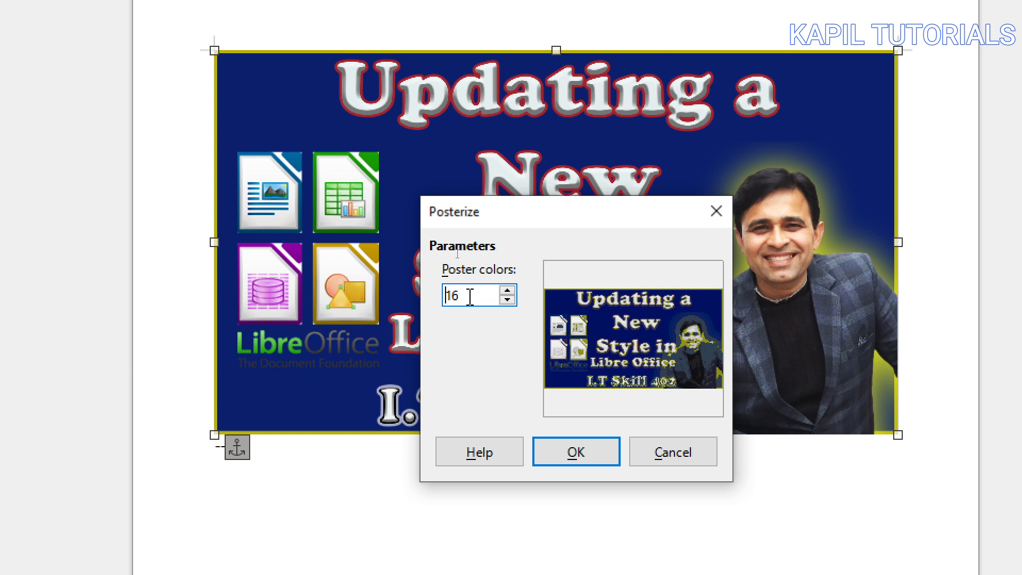
pyautogui.click(576, 452)
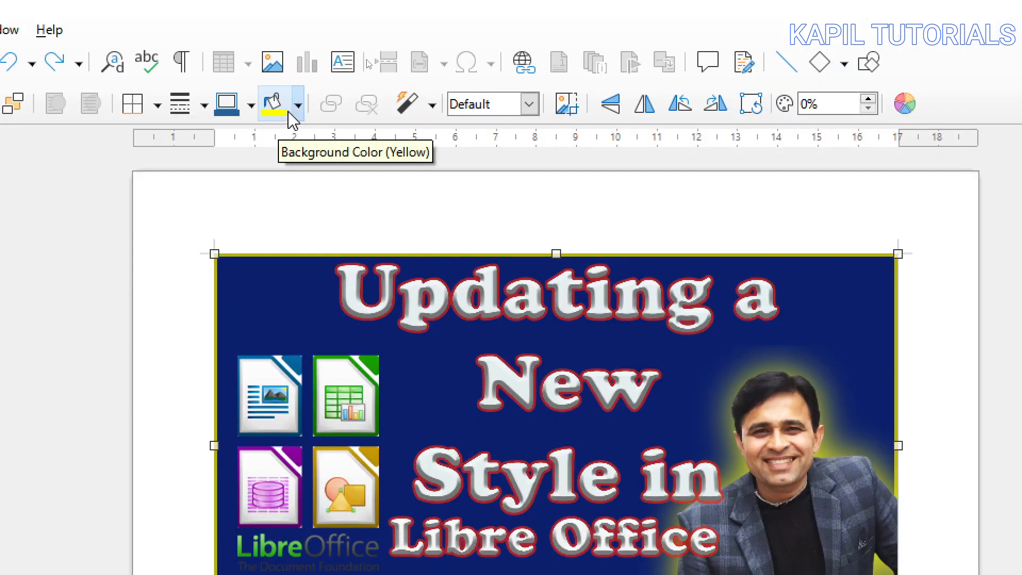
# Try the Posterize filter on the image with 24 poster colors and undo it
pyautogui.click(432, 105)
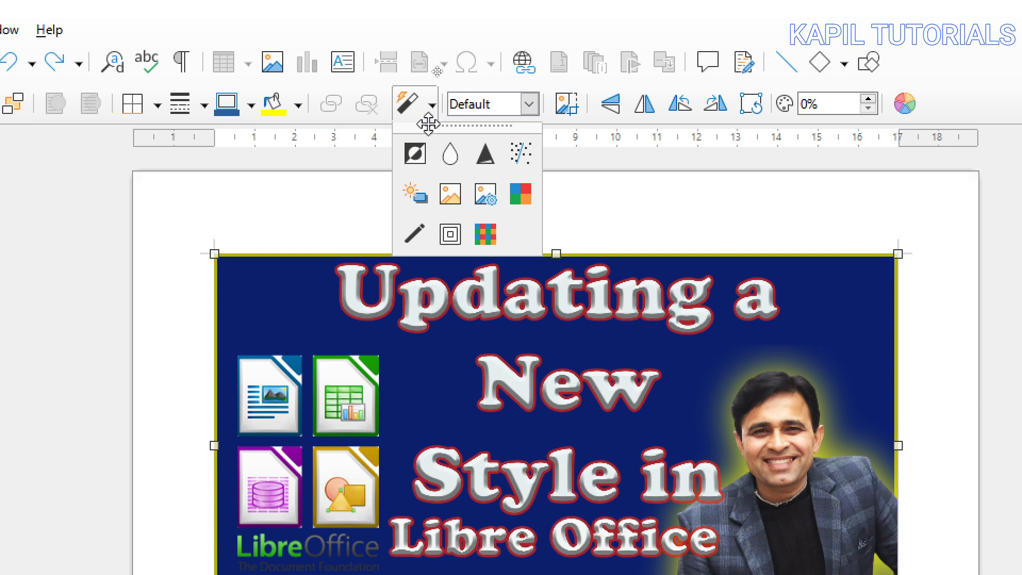
pyautogui.click(488, 201)
pyautogui.moveTo(476, 384); pyautogui.dragTo(432, 383)
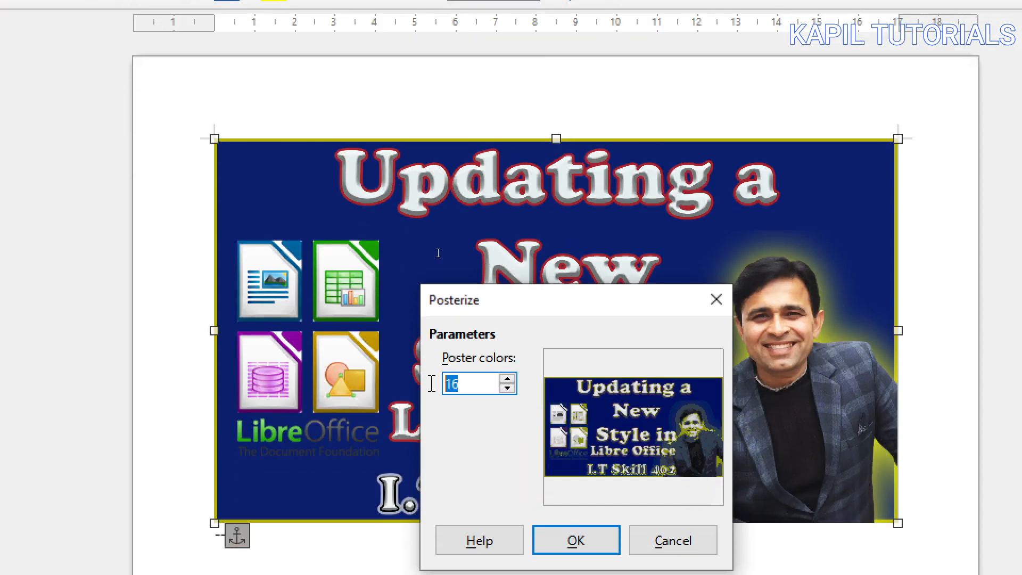
pyautogui.write('25')
pyautogui.press('Tab')
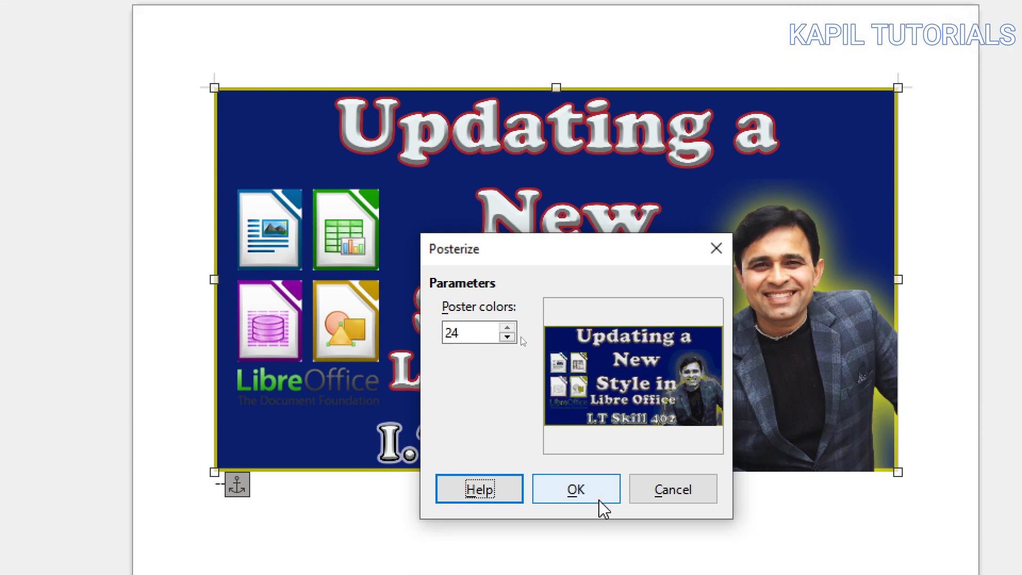
pyautogui.click(603, 506)
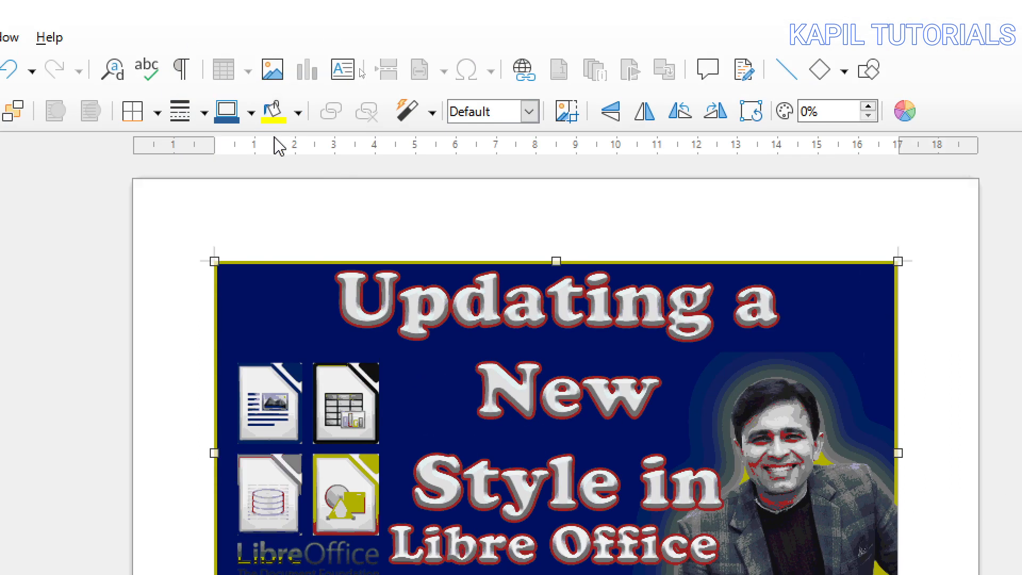
pyautogui.hotkey('ctrl', 'z')
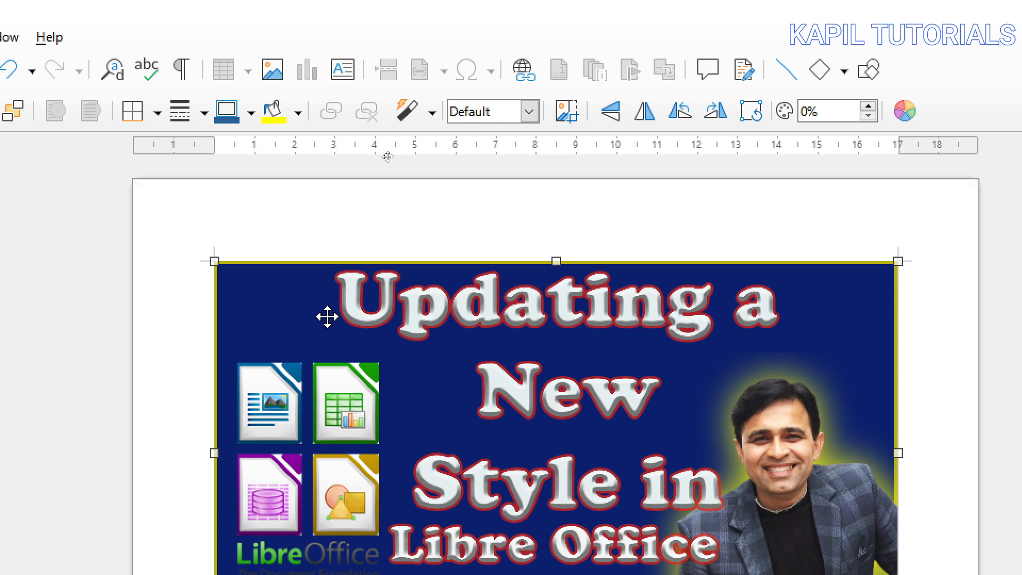
# Try the Charcoal Sketch filter on the image and undo it
pyautogui.click(431, 112)
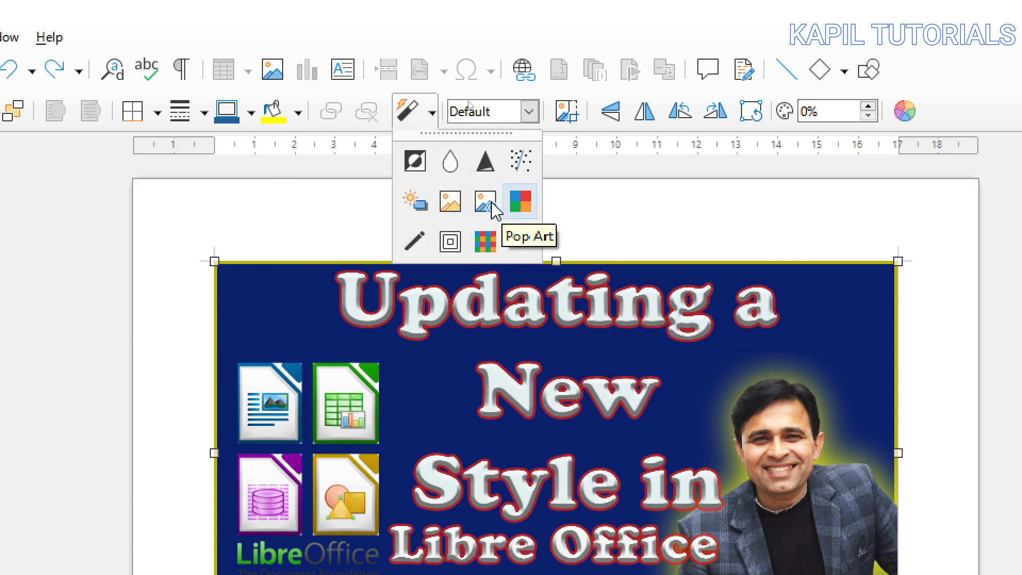
pyautogui.click(521, 204)
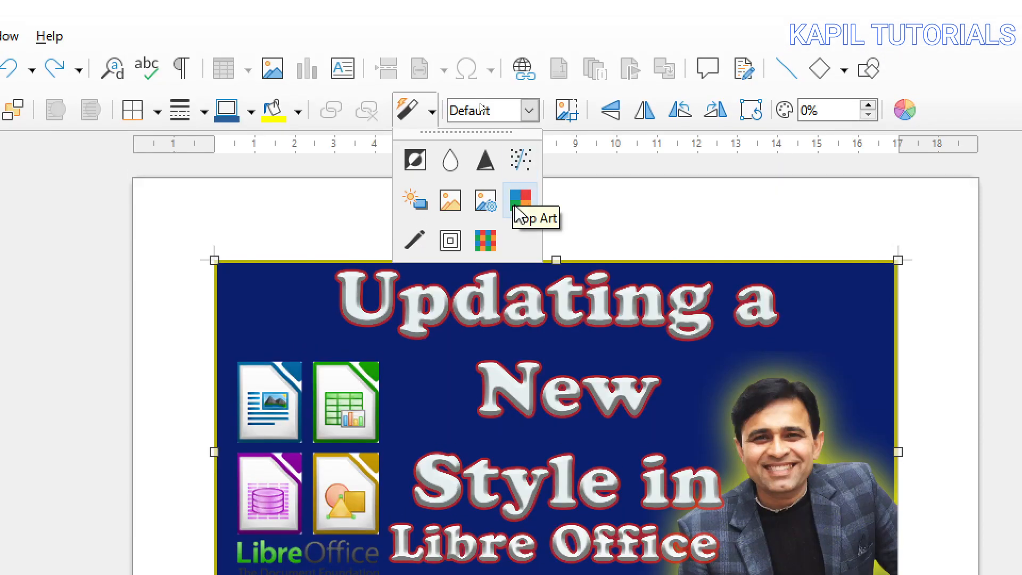
pyautogui.click(415, 242)
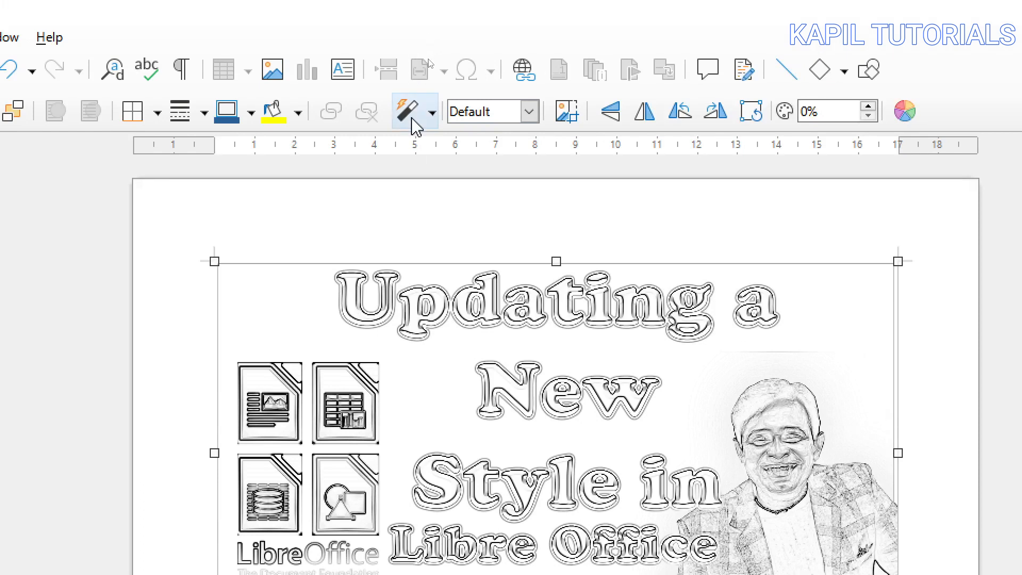
pyautogui.hotkey('ctrl', 'z')
# Try the Emboss filter on the image with the light source at the top centre, and undo it
pyautogui.click(431, 113)
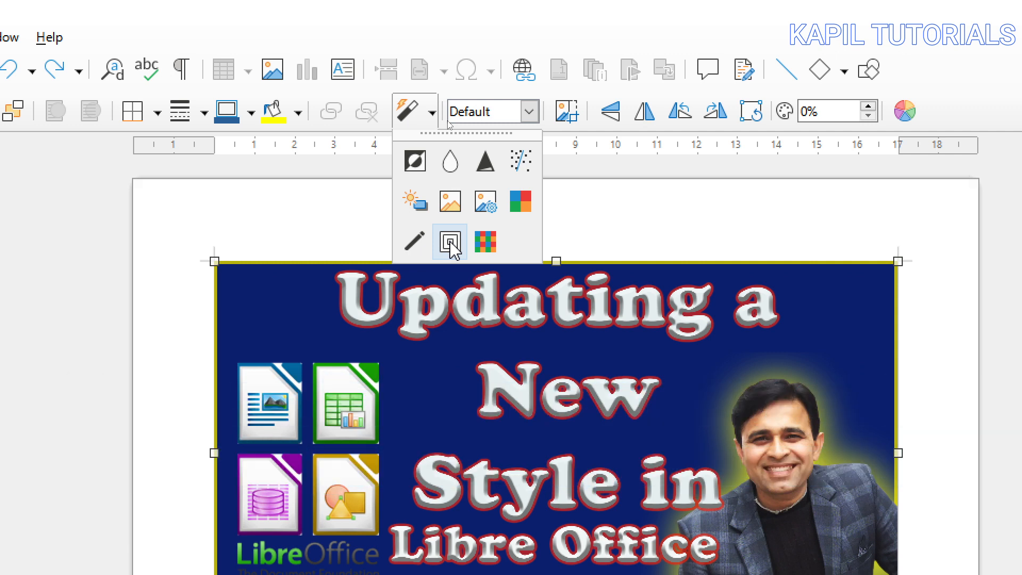
pyautogui.click(450, 243)
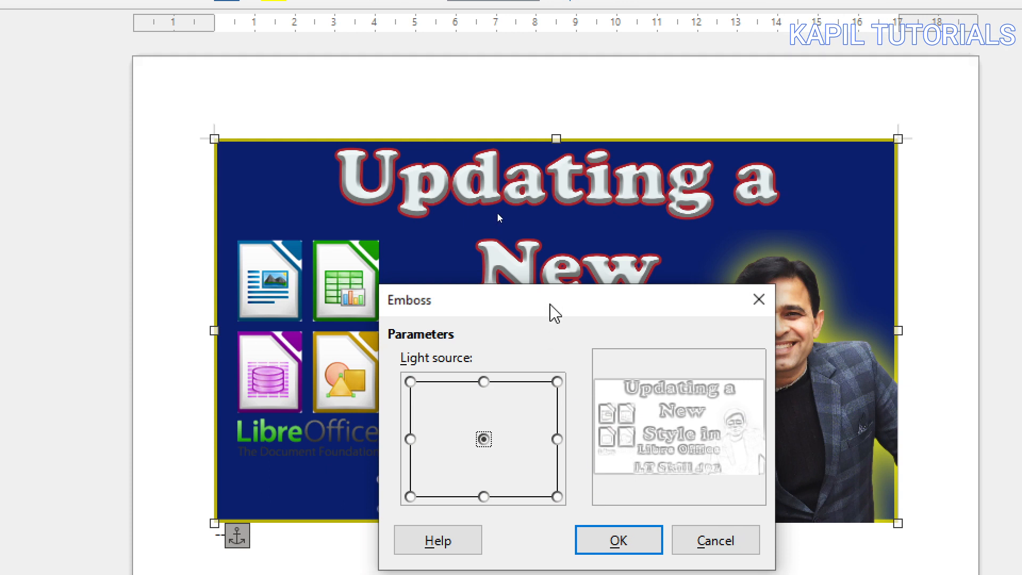
pyautogui.moveTo(554, 313); pyautogui.dragTo(348, 204)
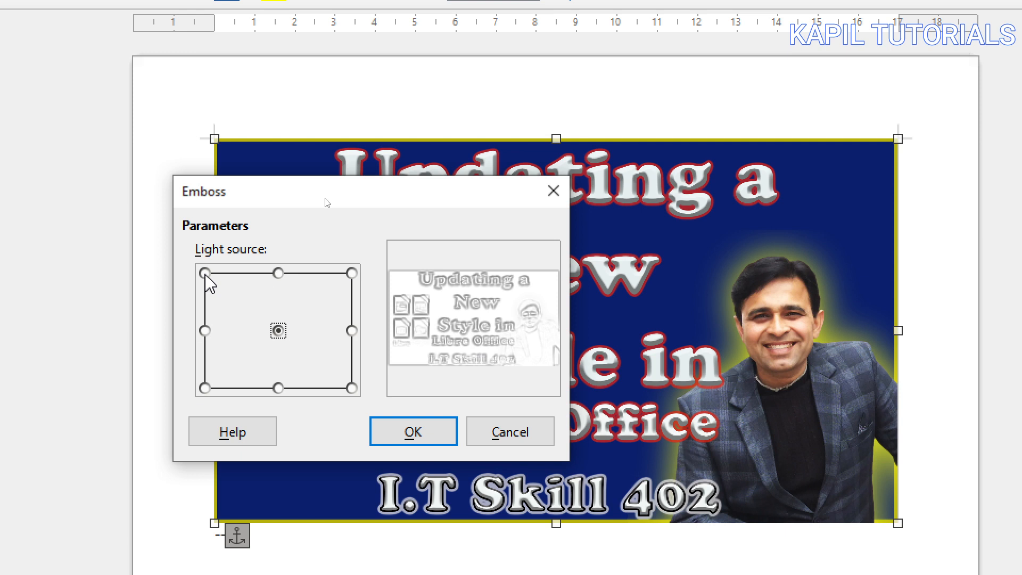
pyautogui.click(205, 273)
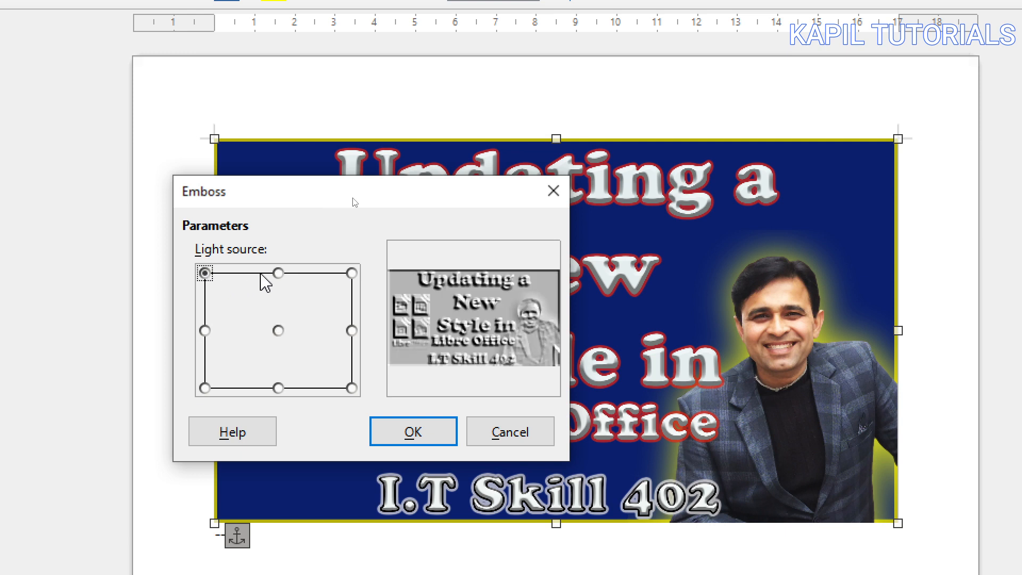
pyautogui.click(278, 274)
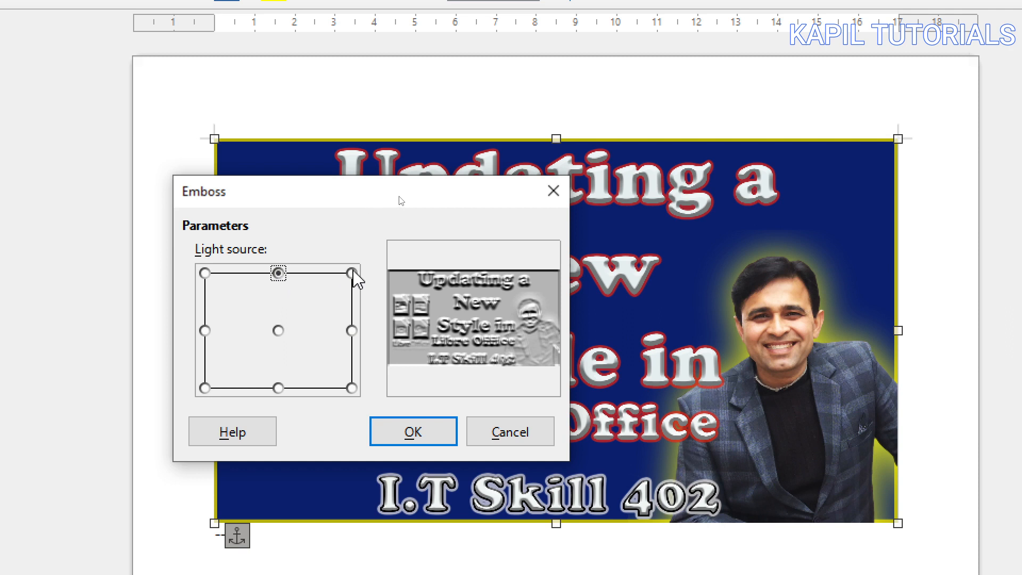
pyautogui.click(415, 432)
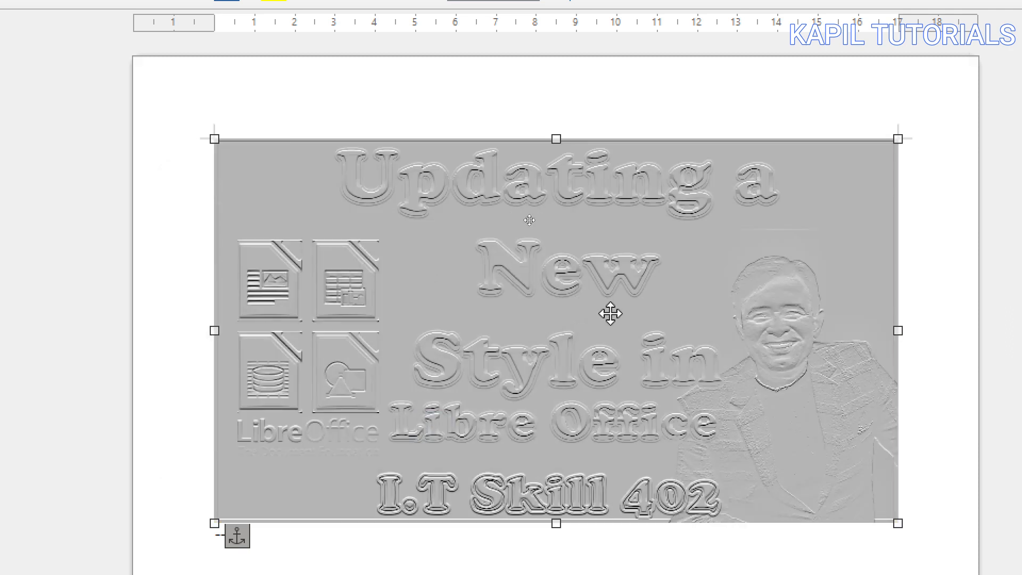
pyautogui.hotkey('ctrl', 'z')
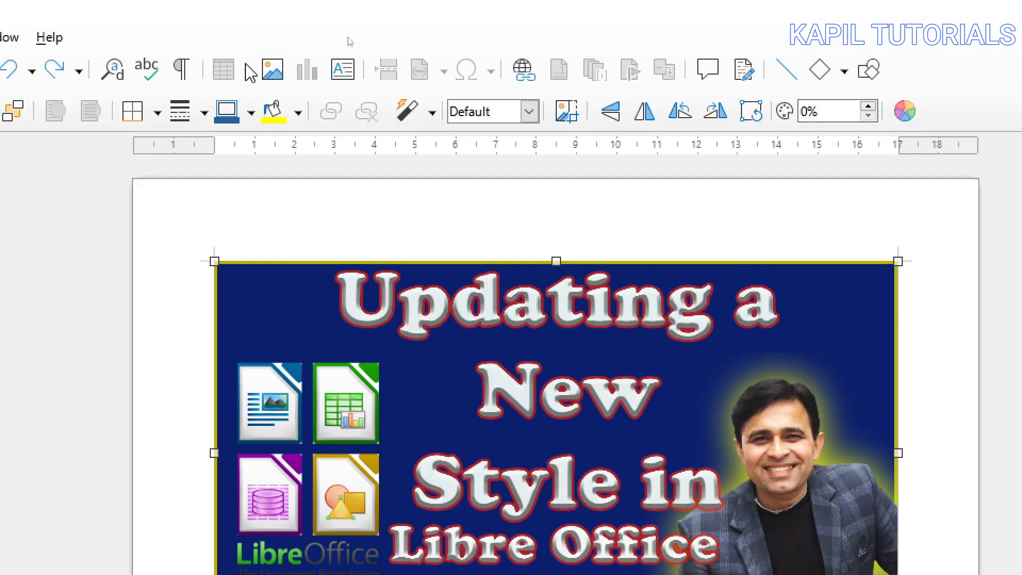
# Preview the Emboss filter with light sources around the frame from top left clockwise to bottom centre, and cancel it
pyautogui.click(433, 116)
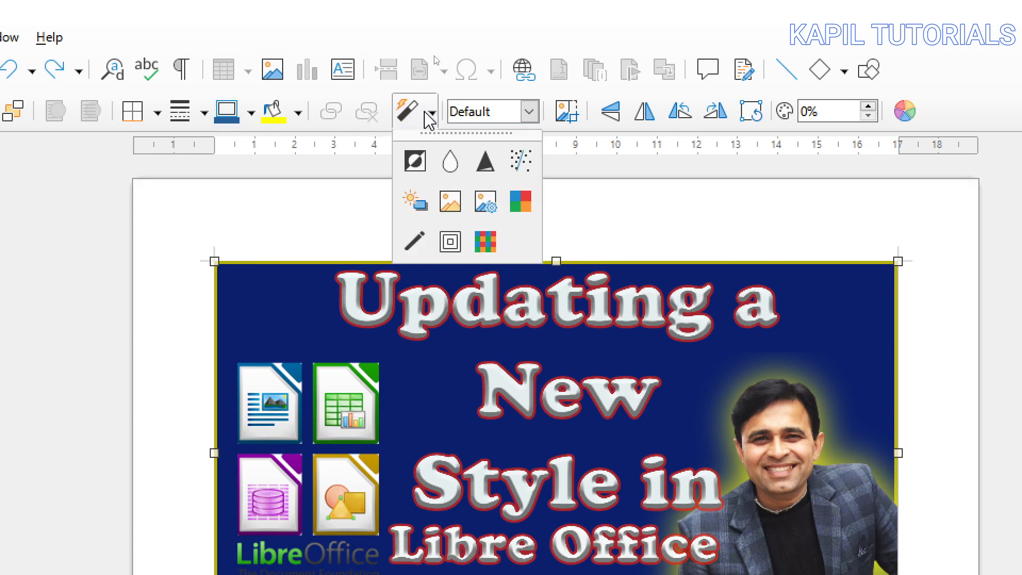
pyautogui.click(448, 243)
pyautogui.moveTo(461, 286); pyautogui.dragTo(97, 200)
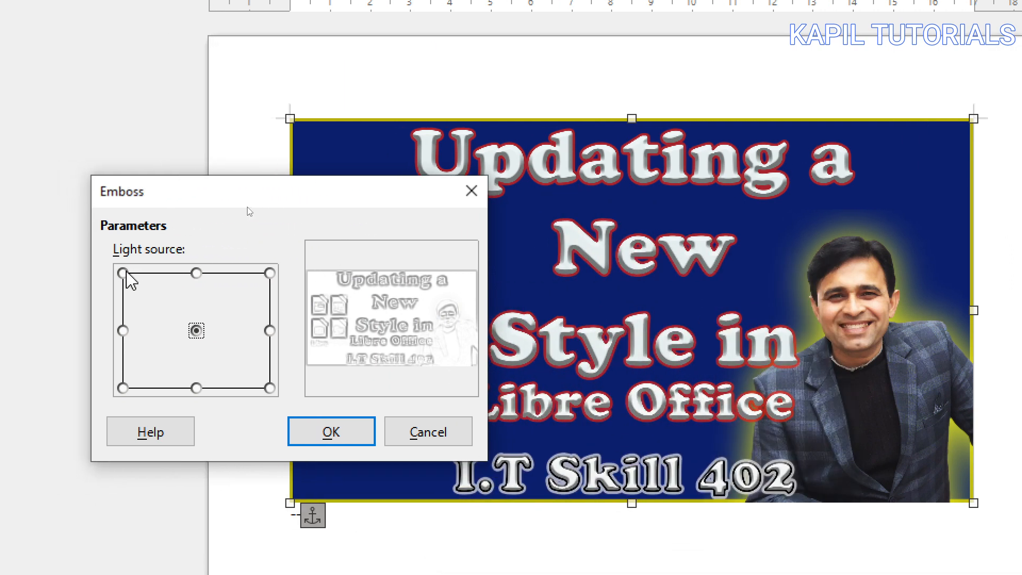
pyautogui.click(127, 274)
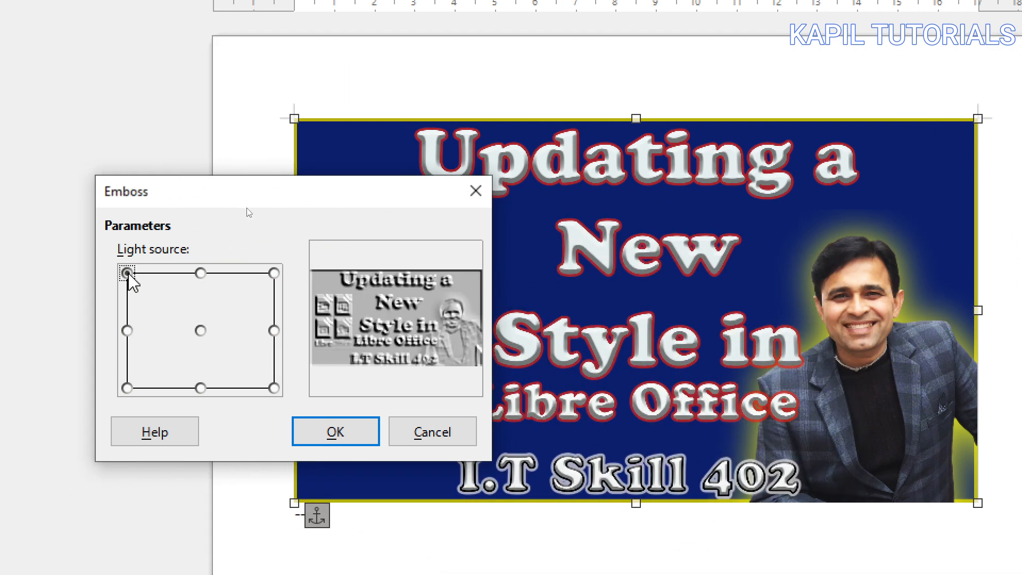
pyautogui.click(200, 274)
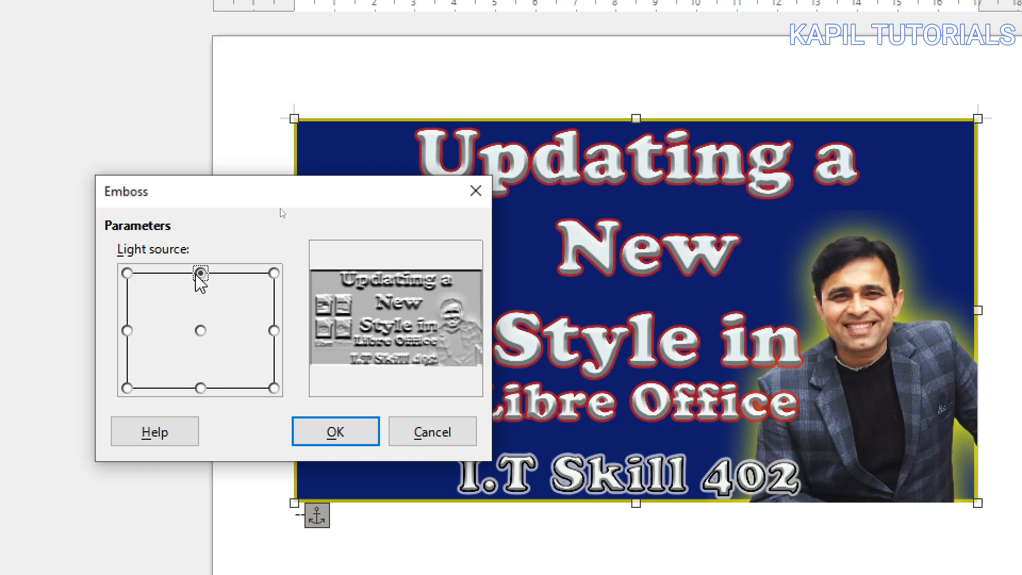
pyautogui.click(273, 274)
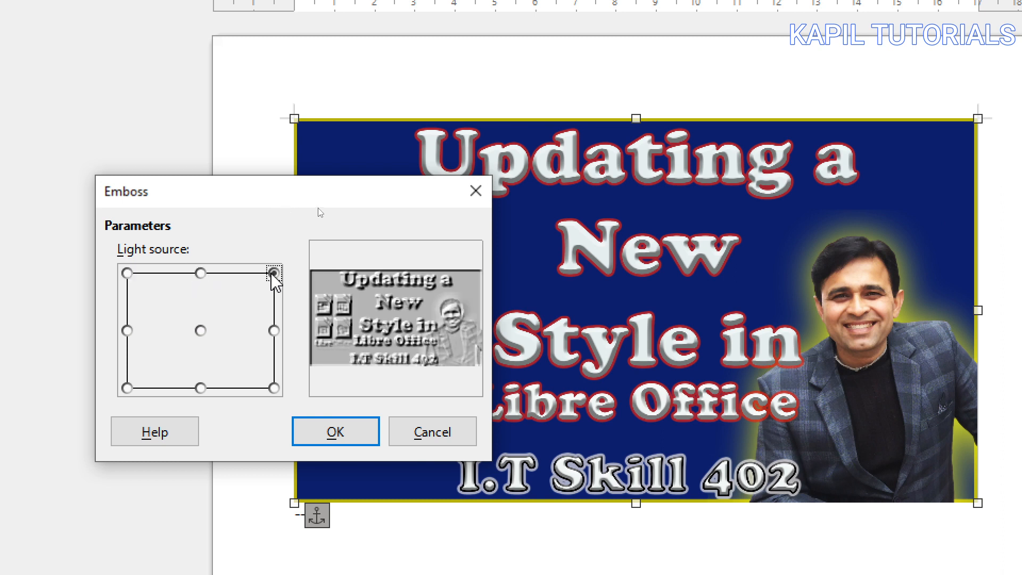
pyautogui.click(273, 330)
pyautogui.click(273, 388)
pyautogui.click(201, 388)
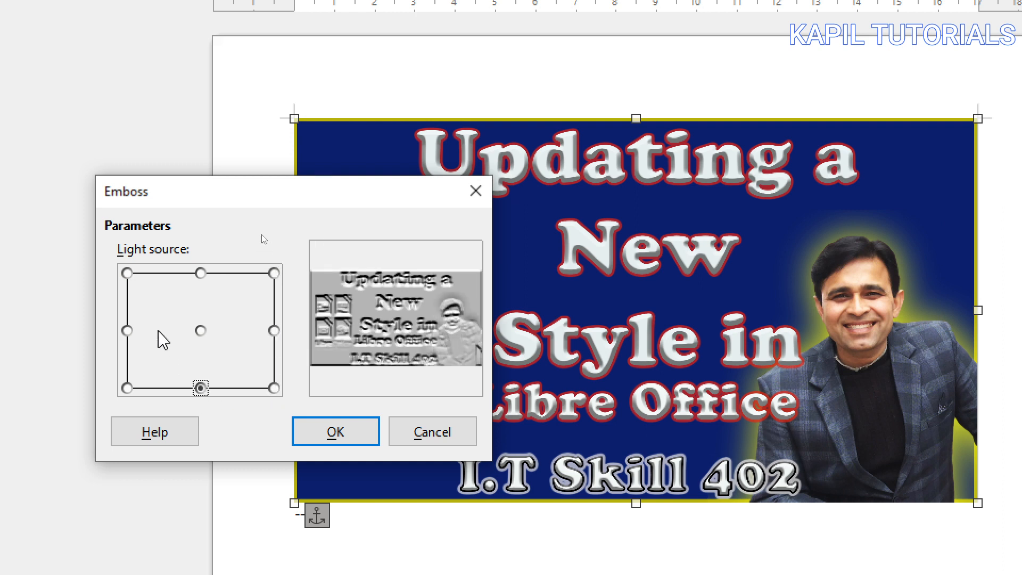
pyautogui.click(458, 432)
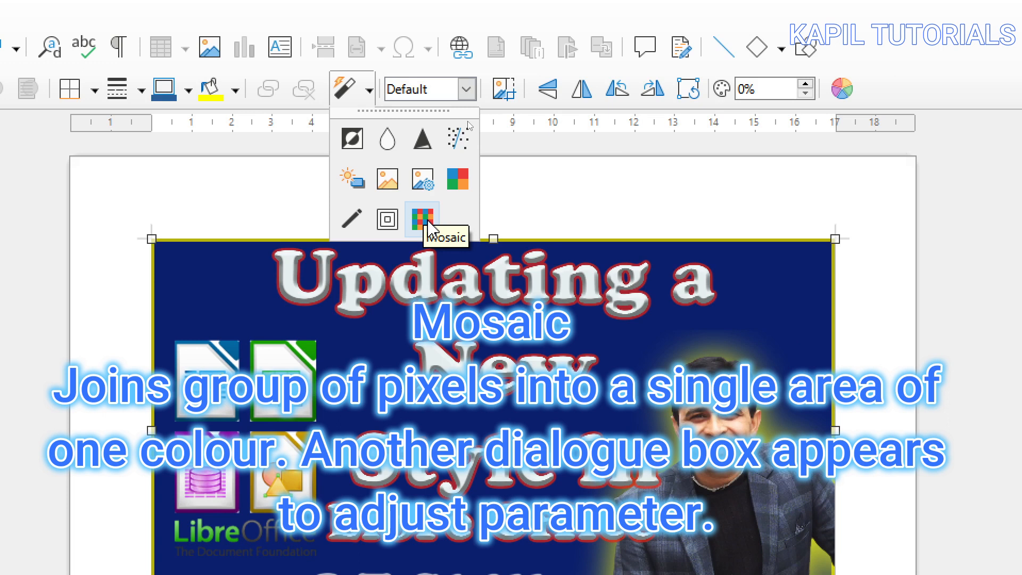
# Try the Mosaic filter on the image with a width and height of 4 pixels
pyautogui.click(429, 223)
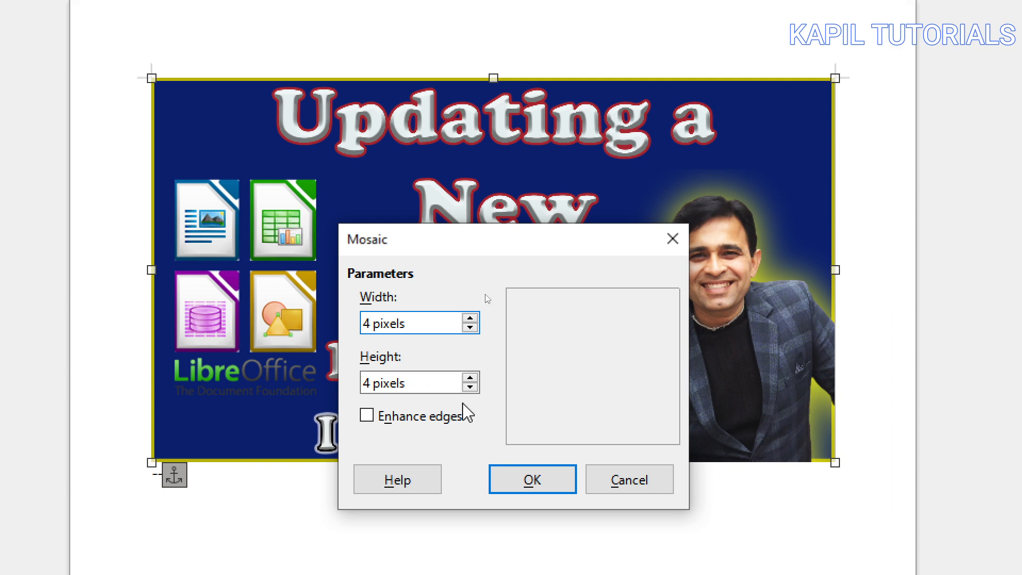
pyautogui.click(530, 482)
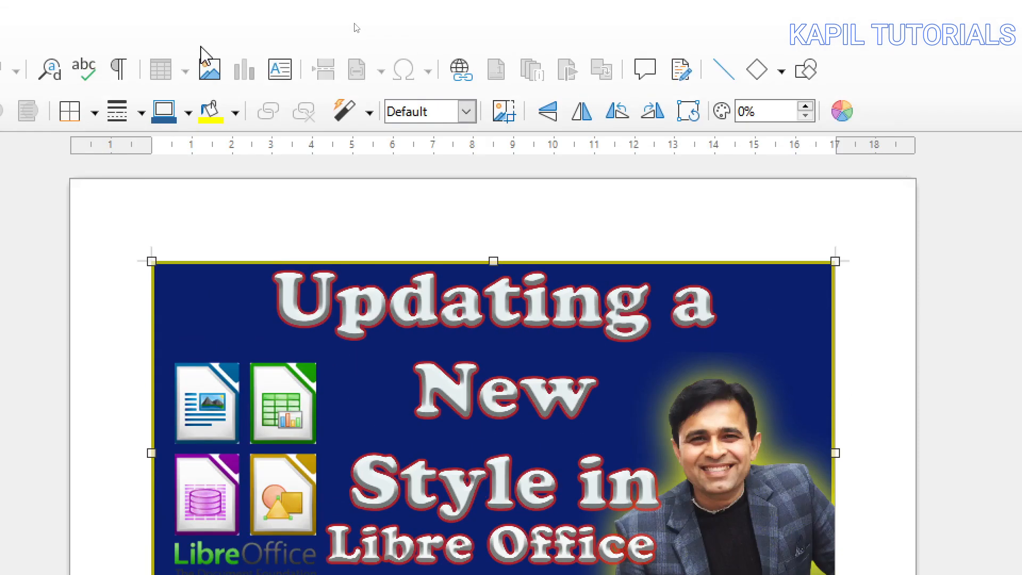
# Try the Mosaic filter with a width and height of 25 pixels and enhanced edges, and undo it
pyautogui.click(369, 113)
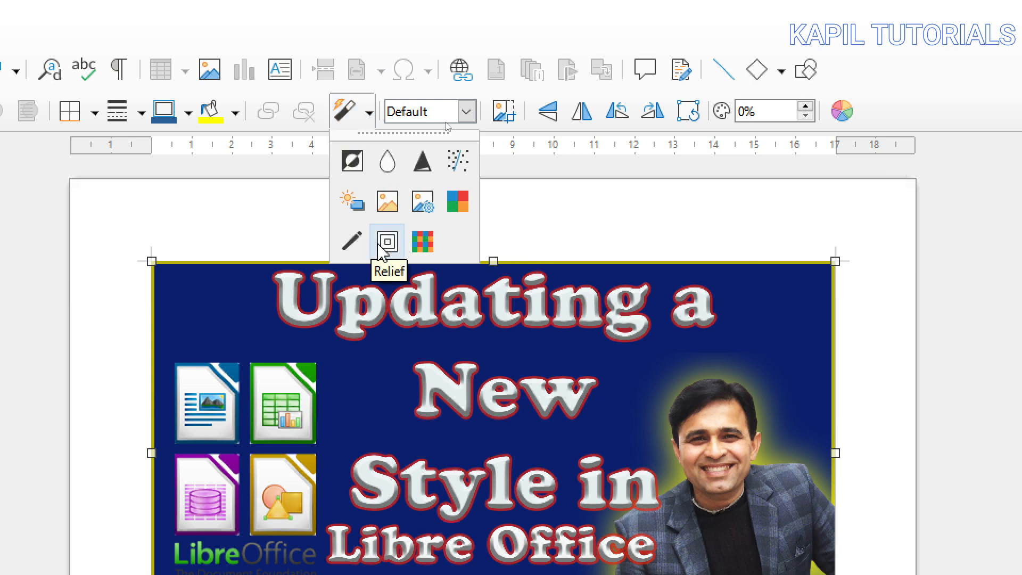
pyautogui.click(422, 239)
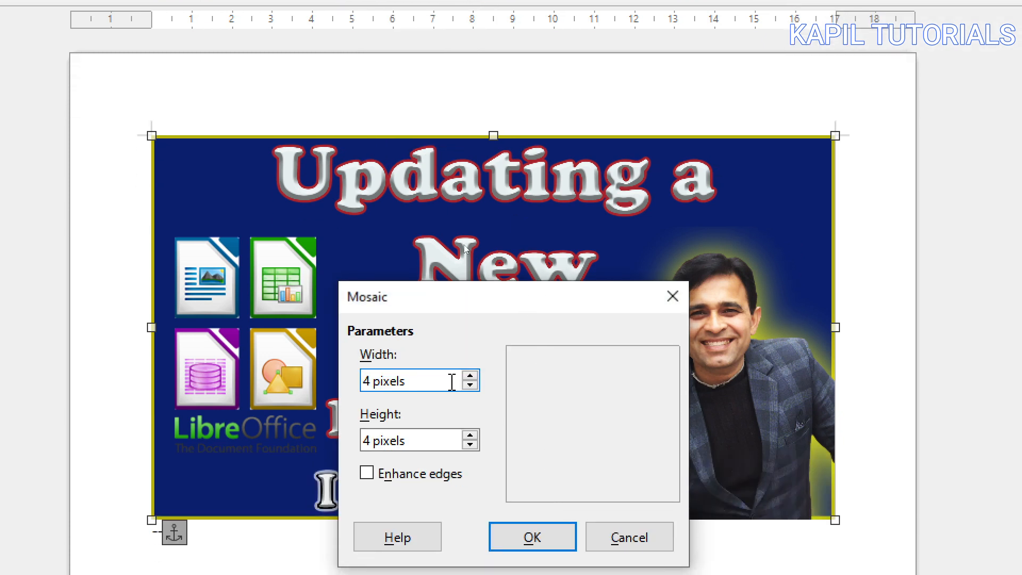
pyautogui.moveTo(369, 506); pyautogui.dragTo(358, 505)
pyautogui.write('25')
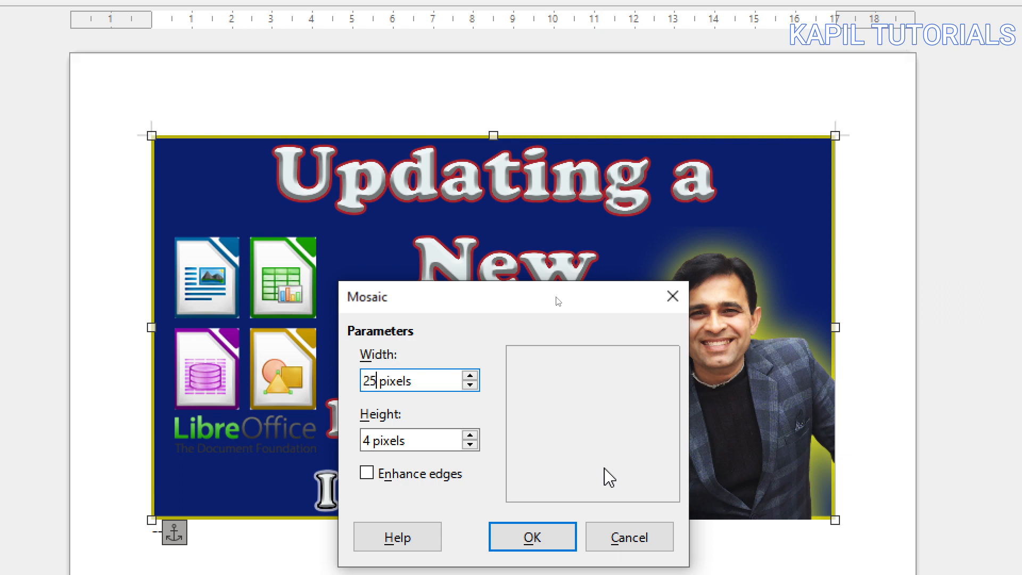
pyautogui.doubleClick(369, 440)
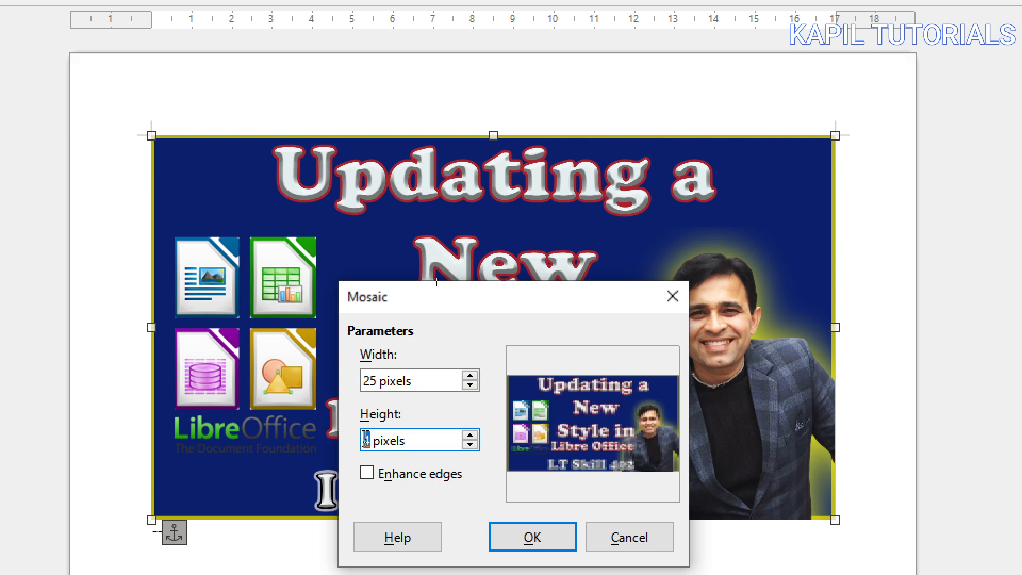
pyautogui.write('25')
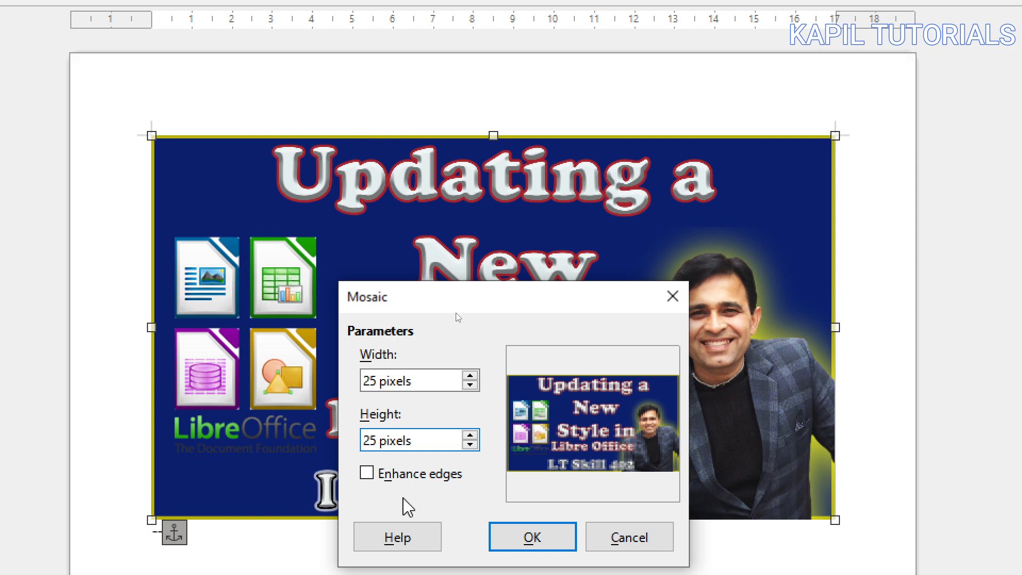
pyautogui.press('Tab')
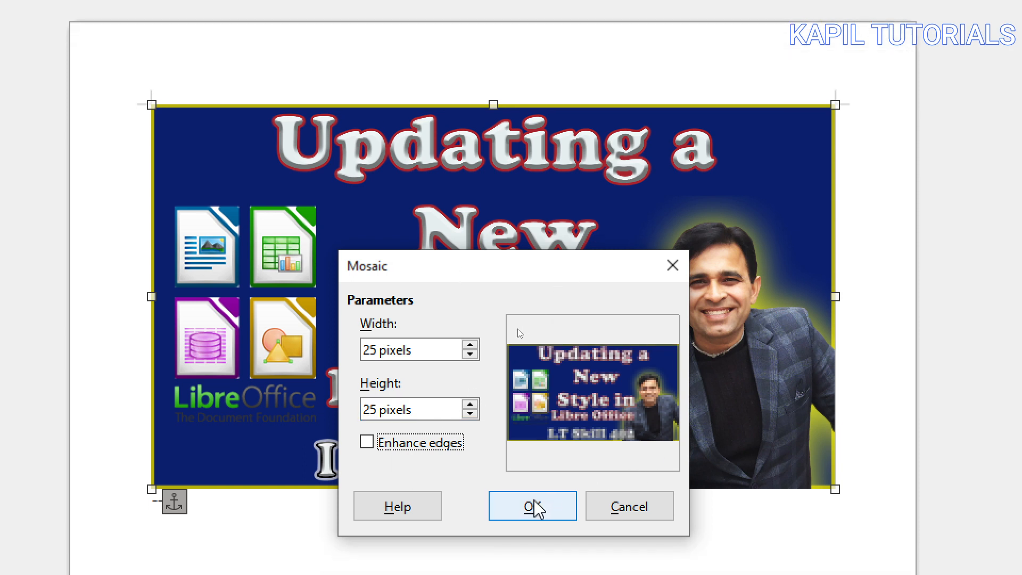
pyautogui.click(367, 440)
pyautogui.click(530, 505)
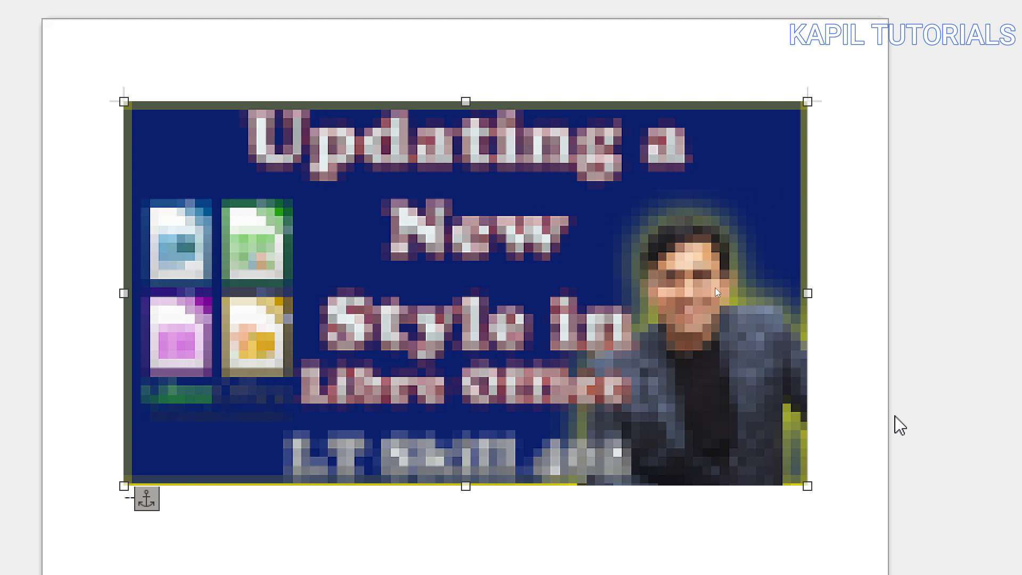
pyautogui.hotkey('ctrl', 'z')
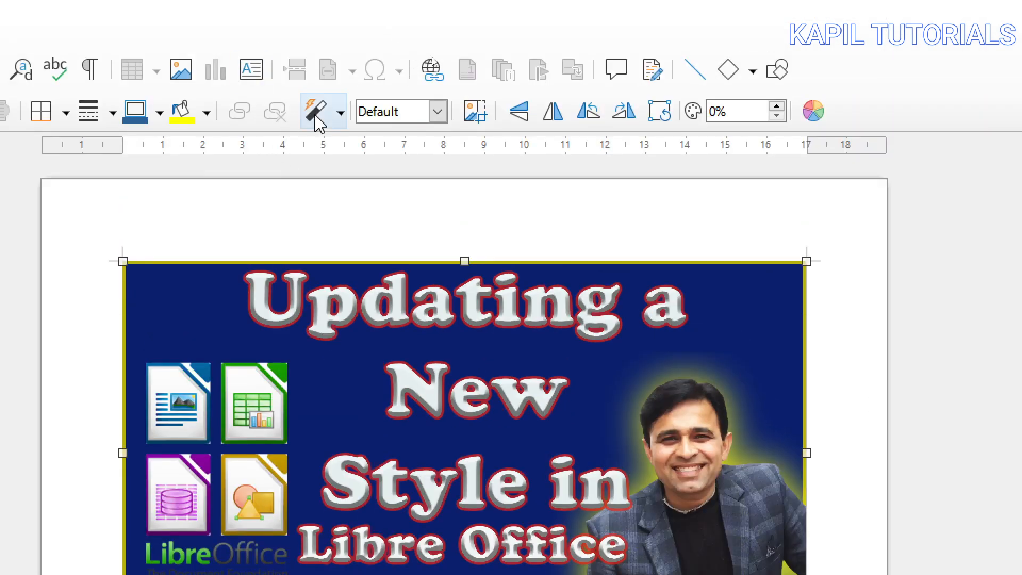
pyautogui.click(340, 114)
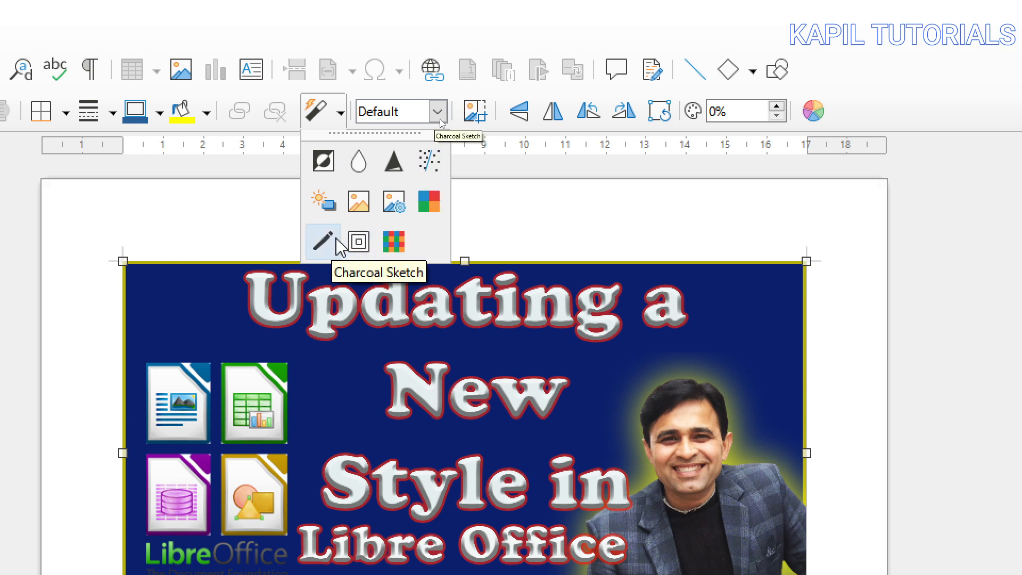
pyautogui.click(509, 213)
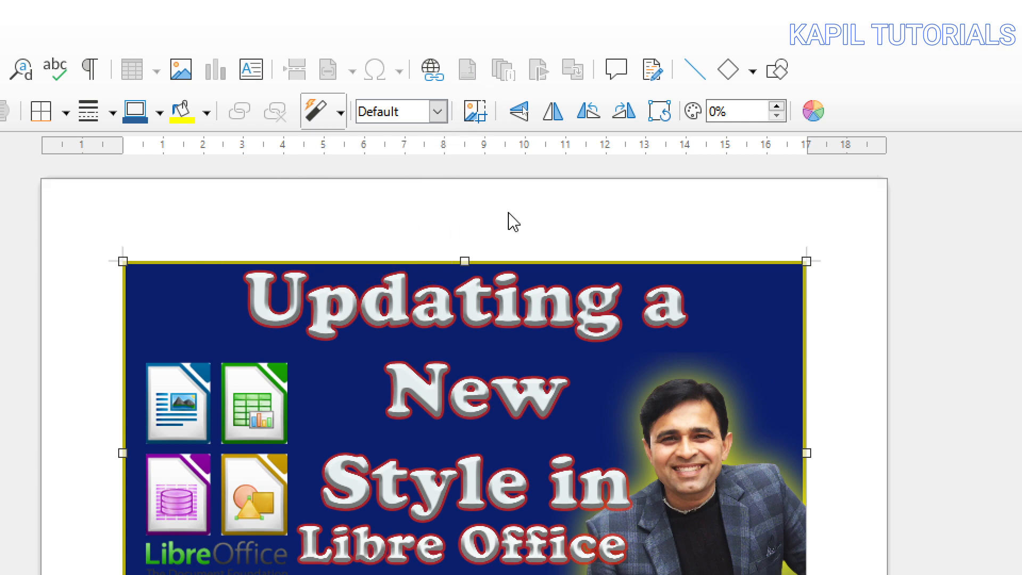
# Try the Grayscale image mode on the picture
pyautogui.click(394, 113)
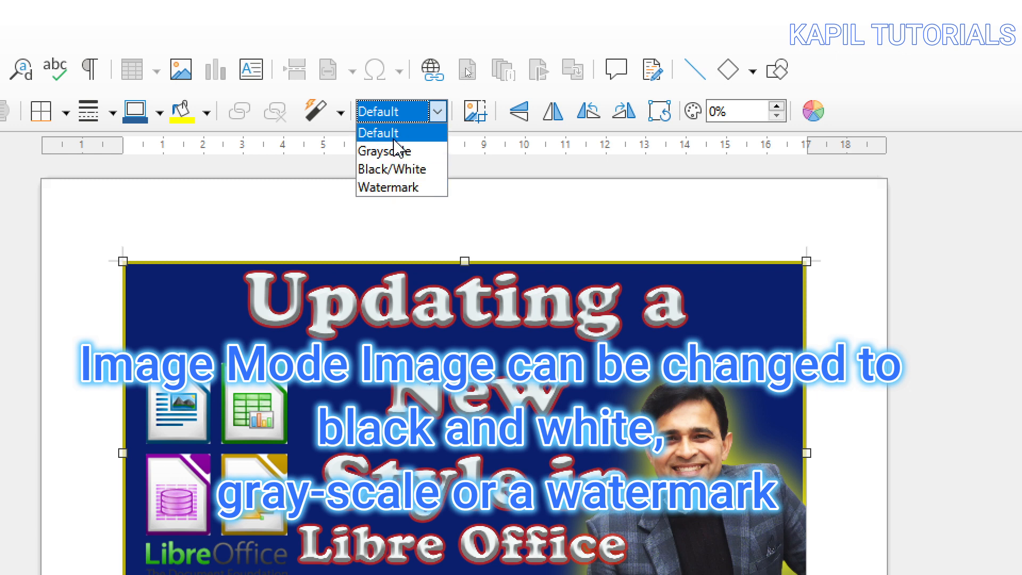
pyautogui.click(398, 133)
pyautogui.click(444, 116)
pyautogui.click(408, 152)
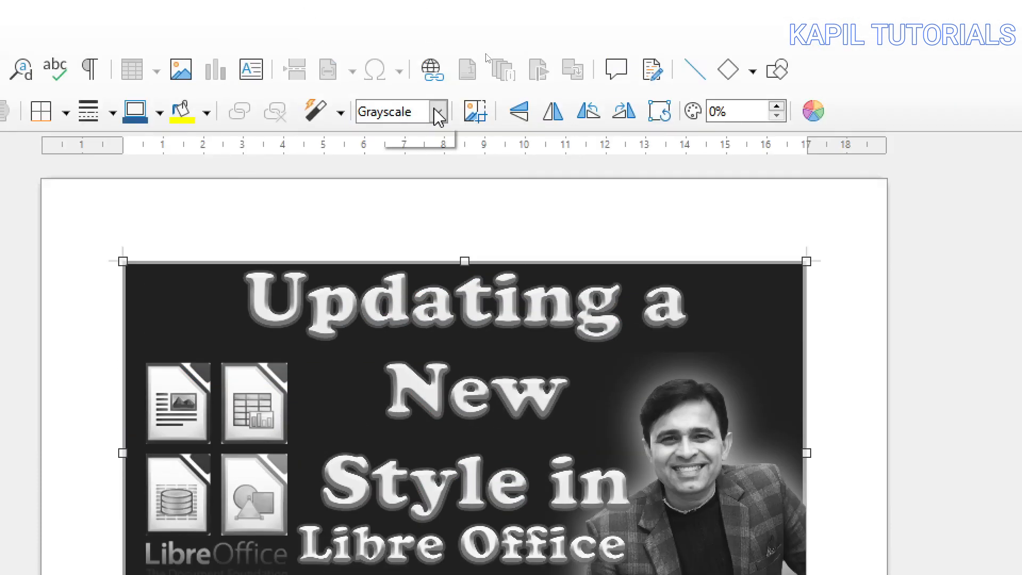
# Try the Black/White image mode on the picture and restore its default colours
pyautogui.click(440, 111)
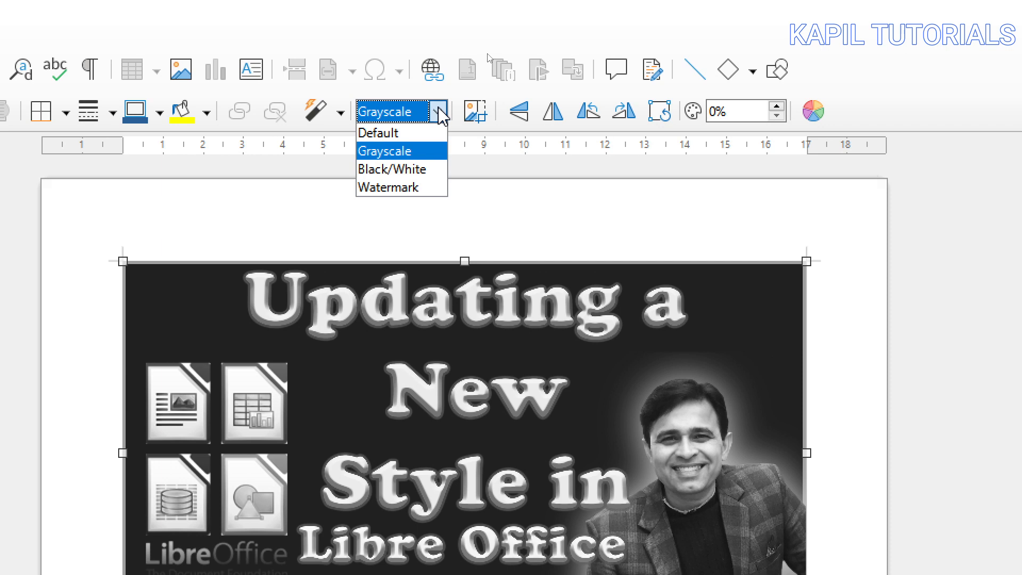
pyautogui.click(392, 169)
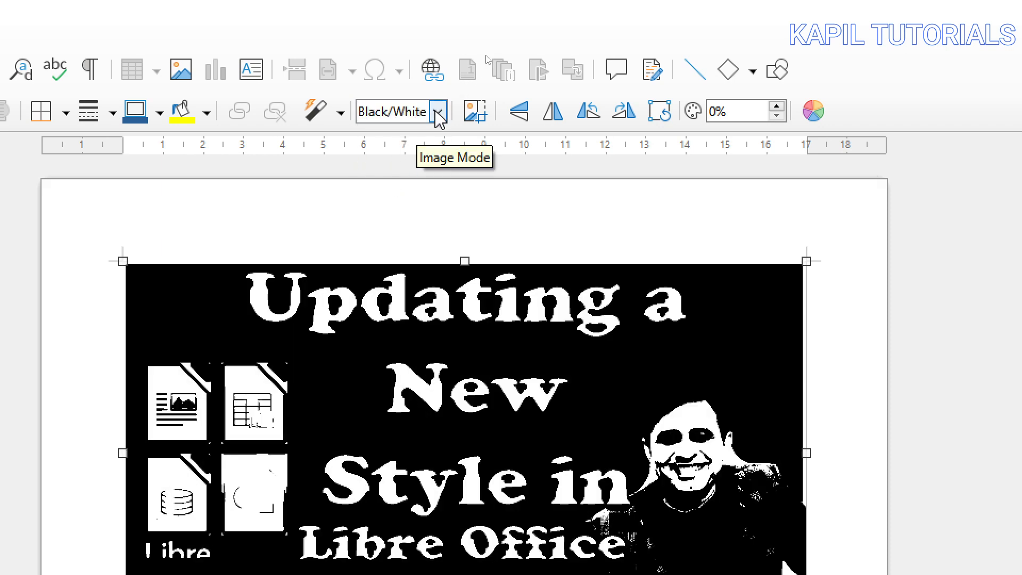
pyautogui.click(437, 112)
pyautogui.click(547, 230)
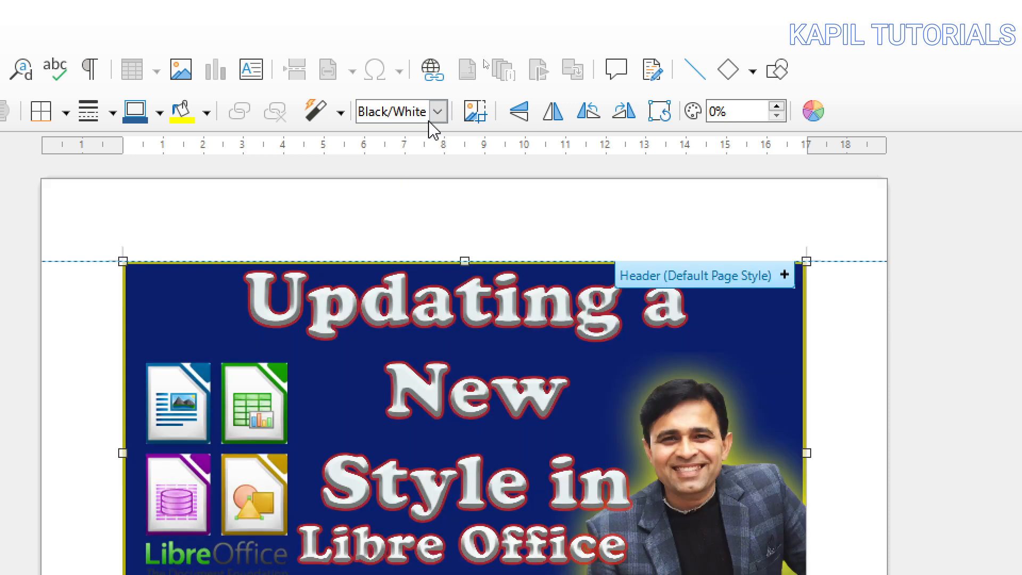
# Set the picture's image mode to Watermark
pyautogui.click(438, 112)
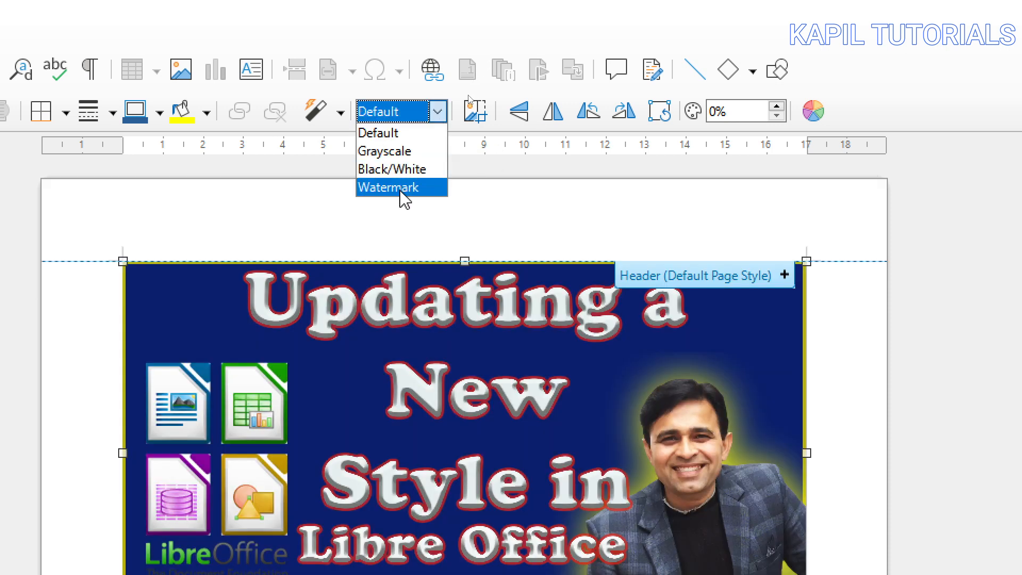
pyautogui.click(400, 187)
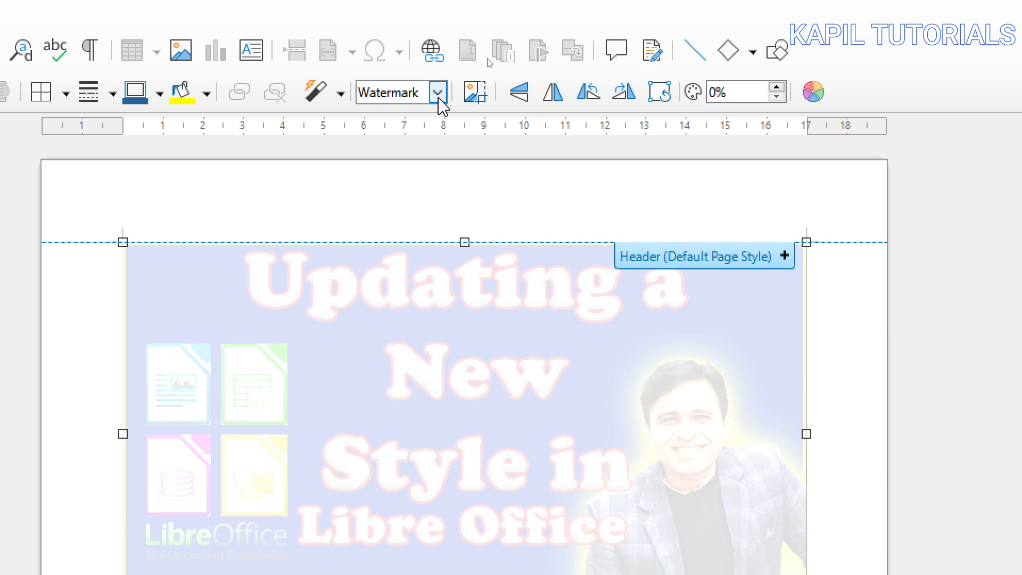
pyautogui.click(438, 97)
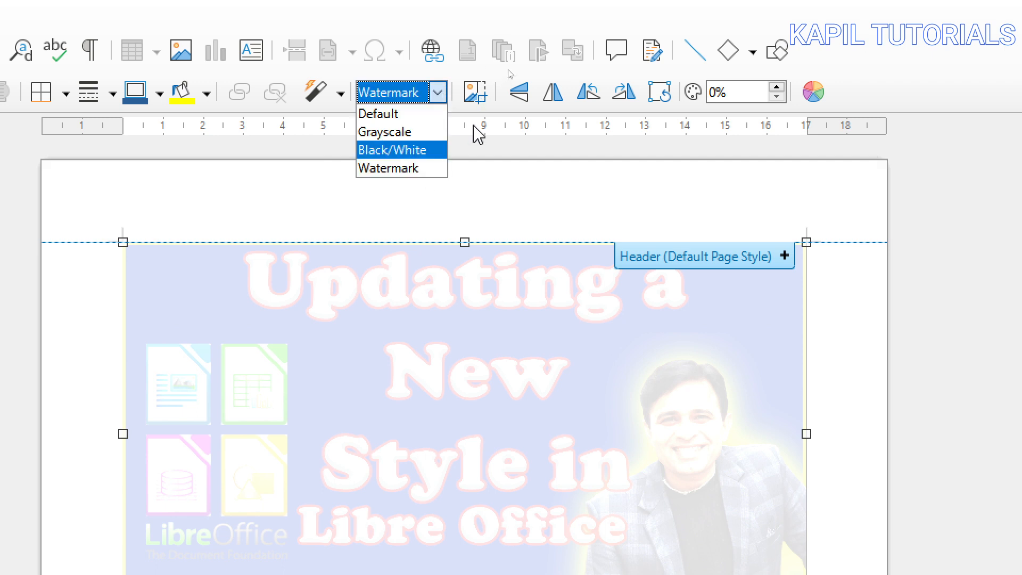
pyautogui.click(478, 97)
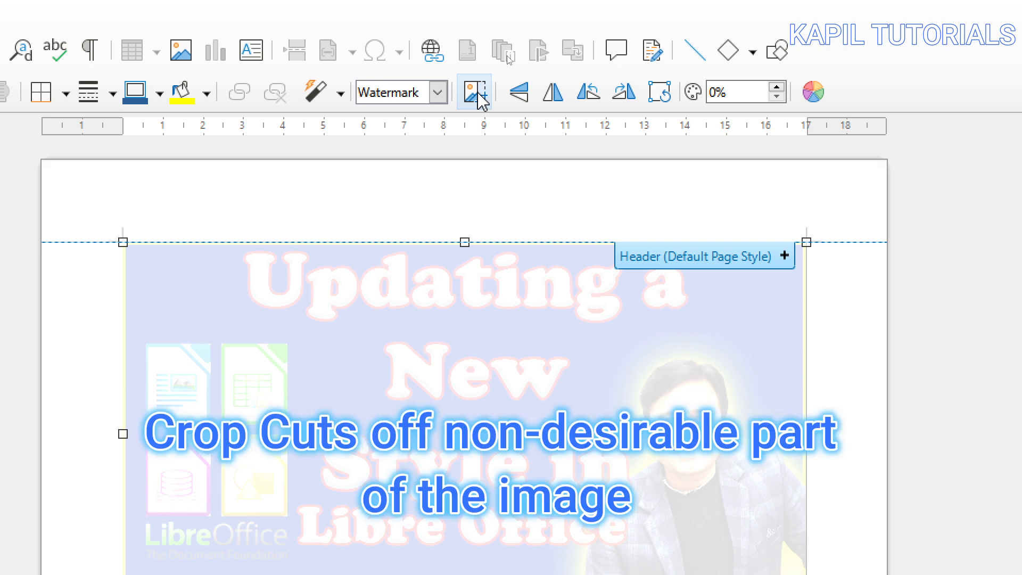
# Undo the Watermark image mode to bring back the picture's default colours
pyautogui.click(481, 206)
pyautogui.click(489, 296)
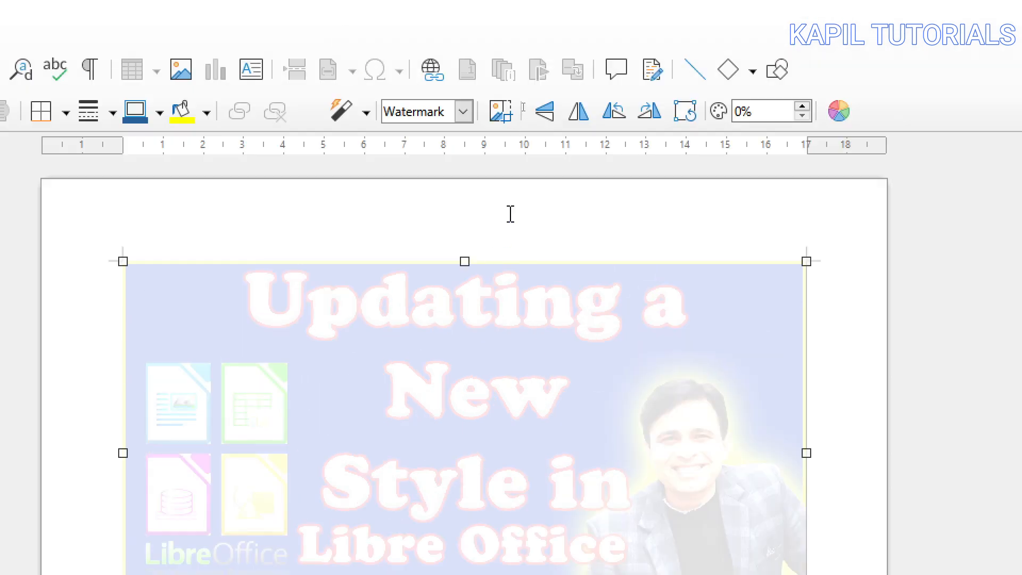
pyautogui.hotkey('ctrl', 'z')
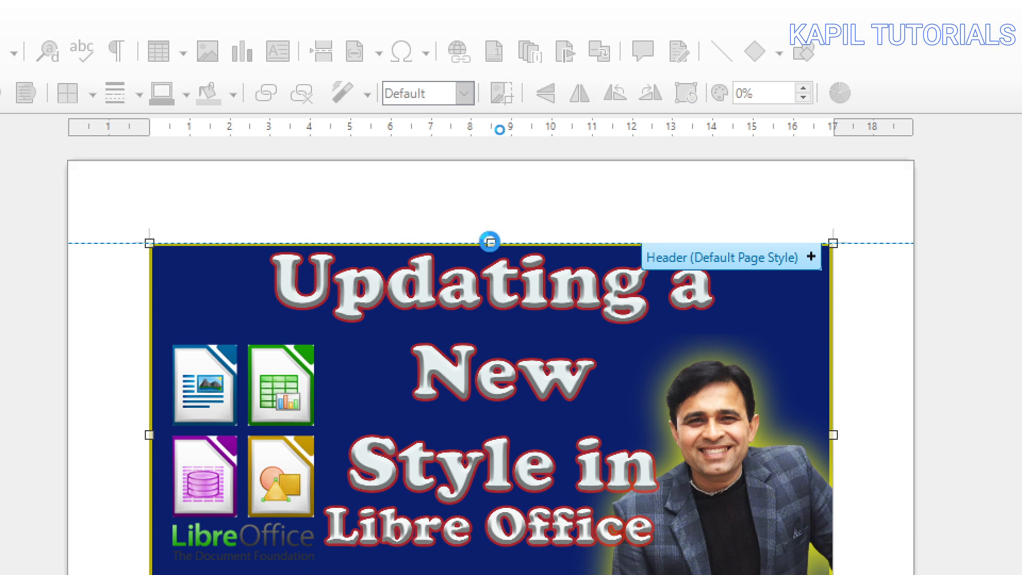
# Try reducing the picture's height from its upper edge and undo the resize
pyautogui.moveTo(490, 242); pyautogui.dragTo(490, 333)
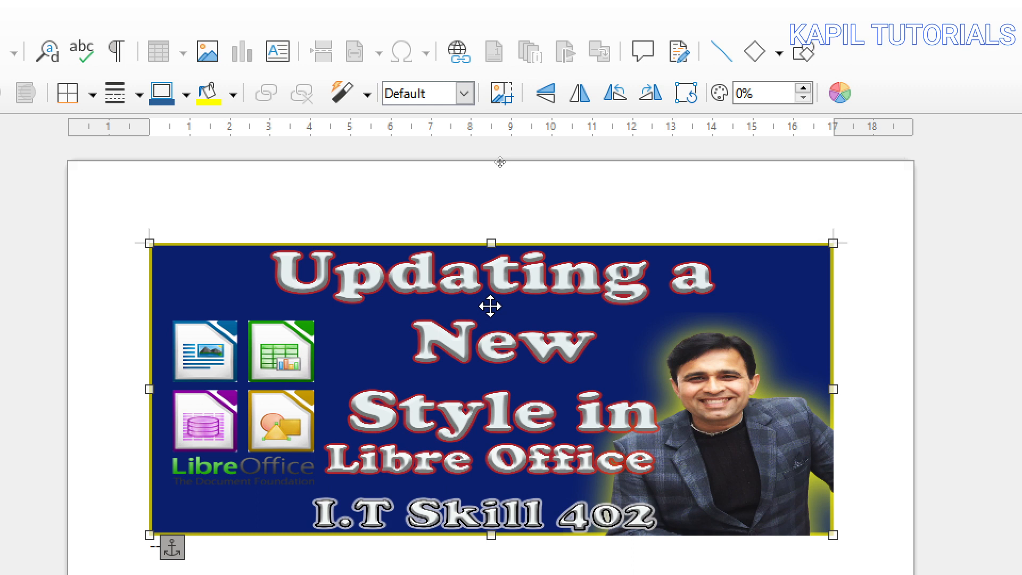
pyautogui.hotkey('ctrl', 'z')
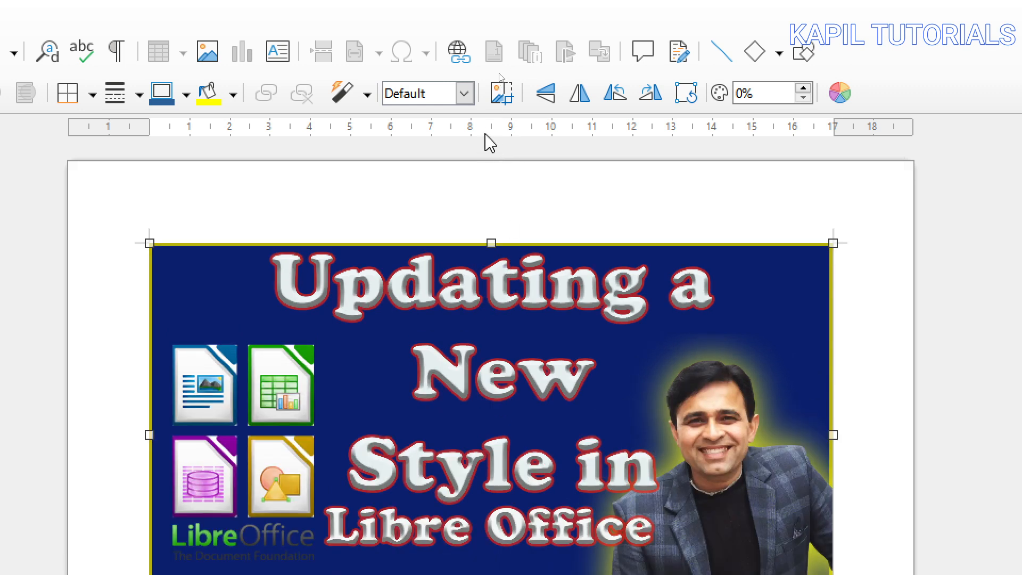
# Try cropping about 2 cm off the picture's upper edge, removing the "Updating a" line, and undo the crop
pyautogui.click(507, 101)
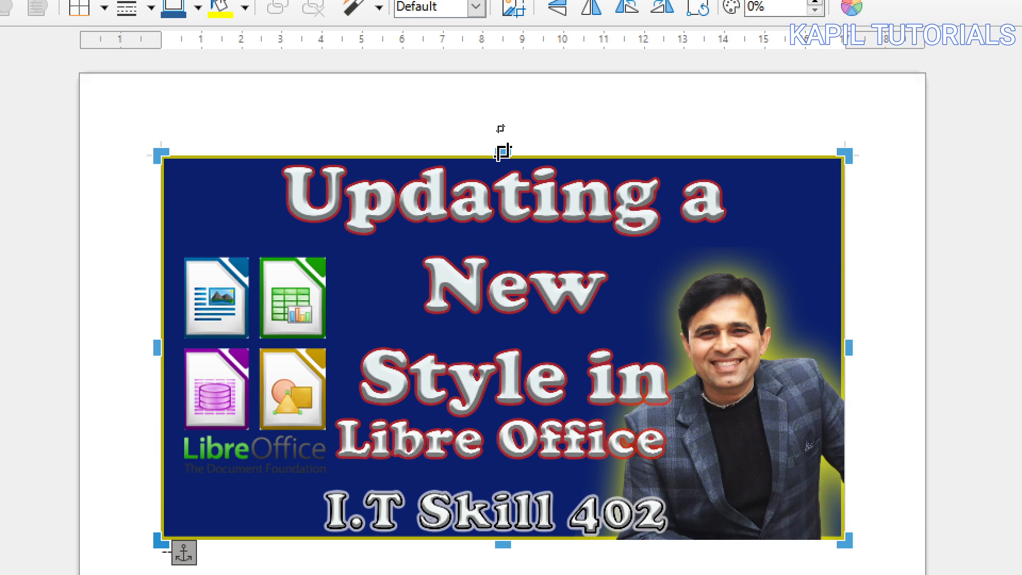
pyautogui.moveTo(502, 153); pyautogui.dragTo(501, 243)
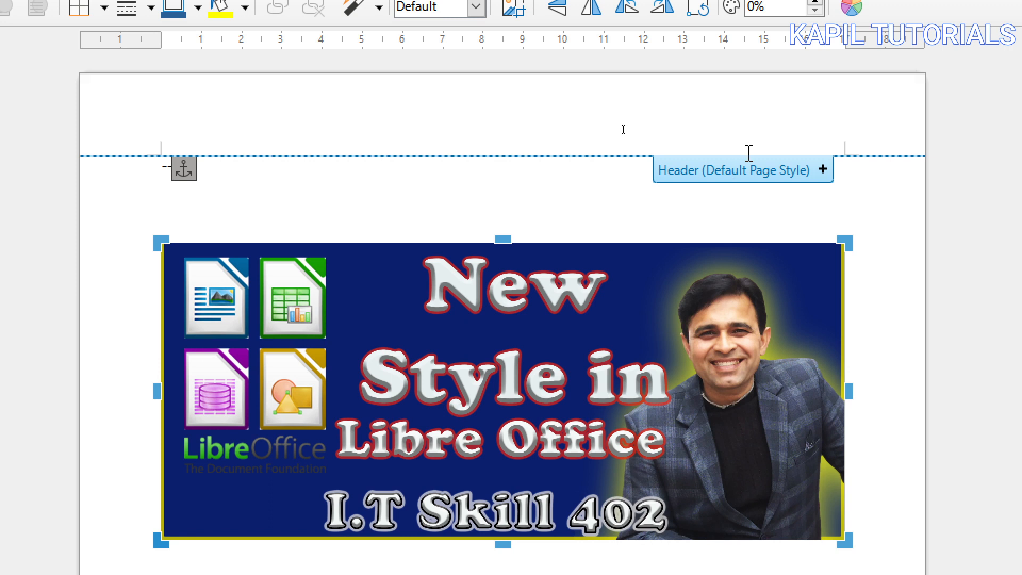
pyautogui.click(442, 181)
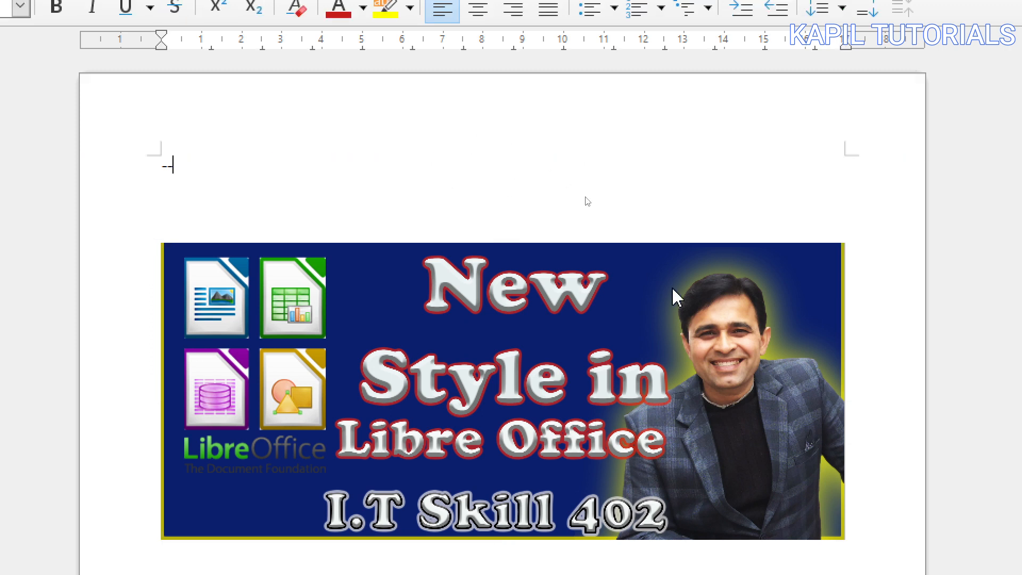
pyautogui.write('----')
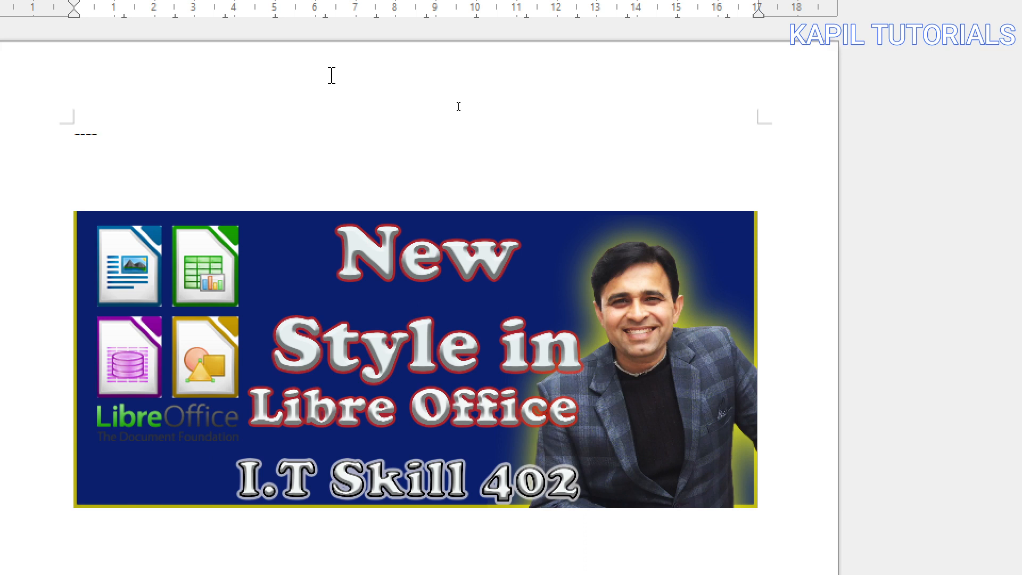
pyautogui.press('BackSpace')
pyautogui.press('BackSpace')
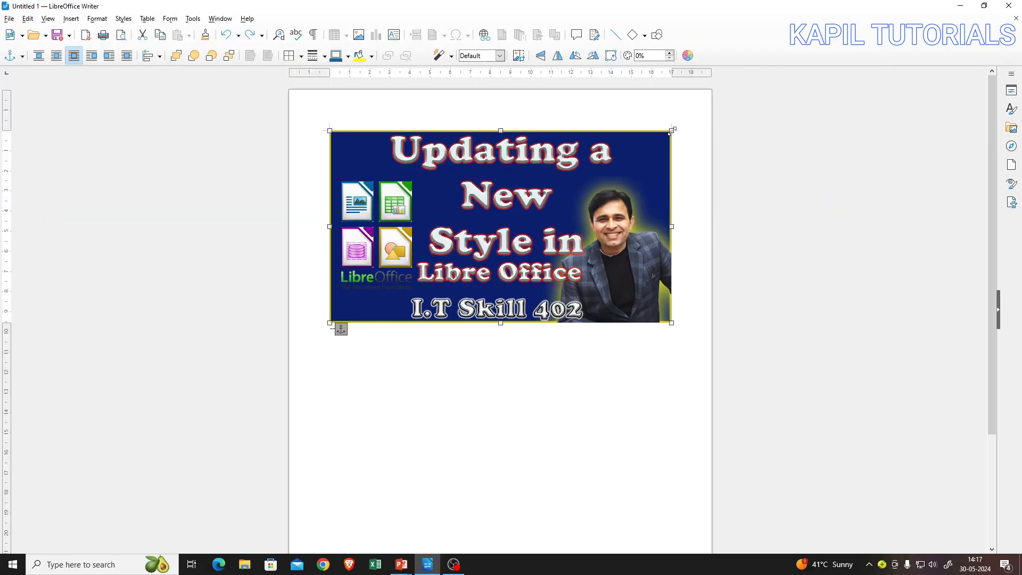
# Resize the picture proportionally from its upper-right corner to about 10.5 cm wide
pyautogui.moveTo(671, 131); pyautogui.dragTo(567, 190)
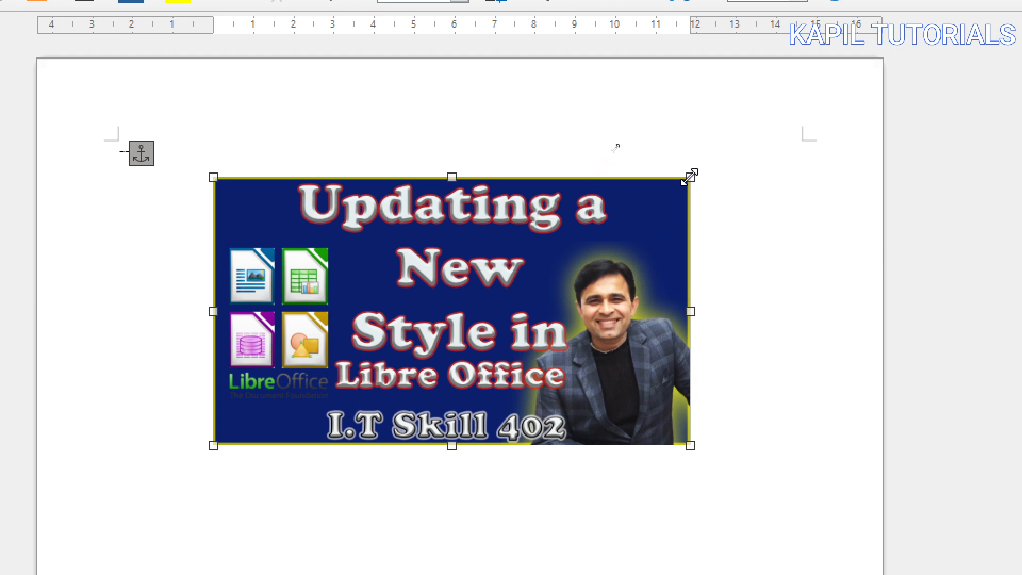
pyautogui.moveTo(690, 176); pyautogui.dragTo(751, 140)
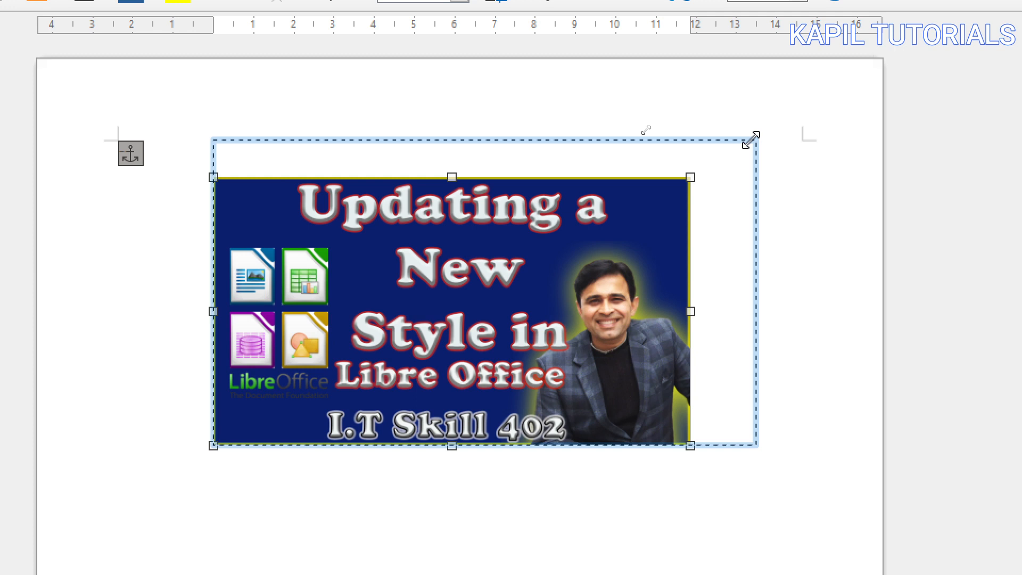
pyautogui.moveTo(750, 140); pyautogui.dragTo(637, 242)
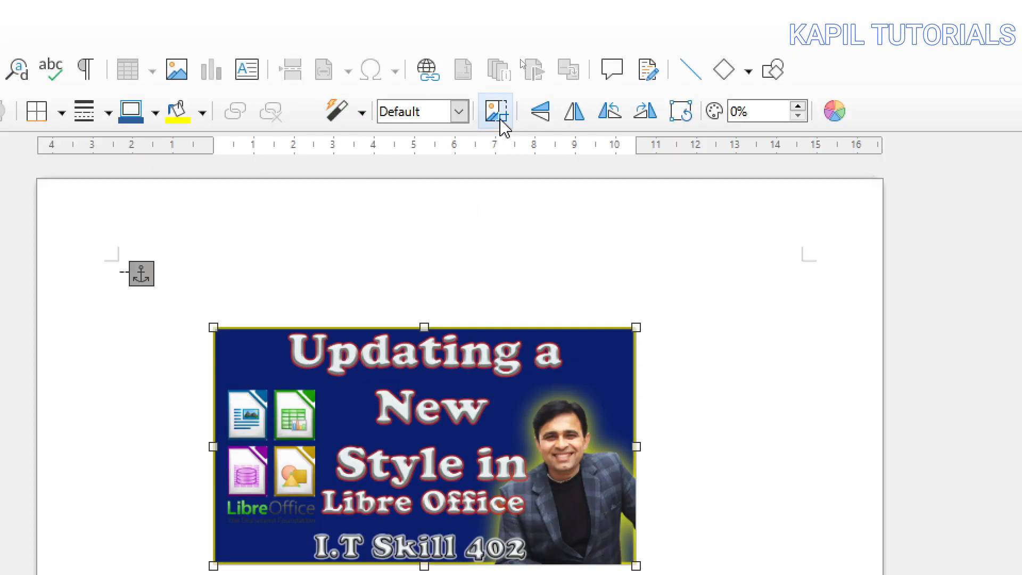
# Flip the picture vertically and back, and move it up close to the page's upper margin
pyautogui.click(542, 112)
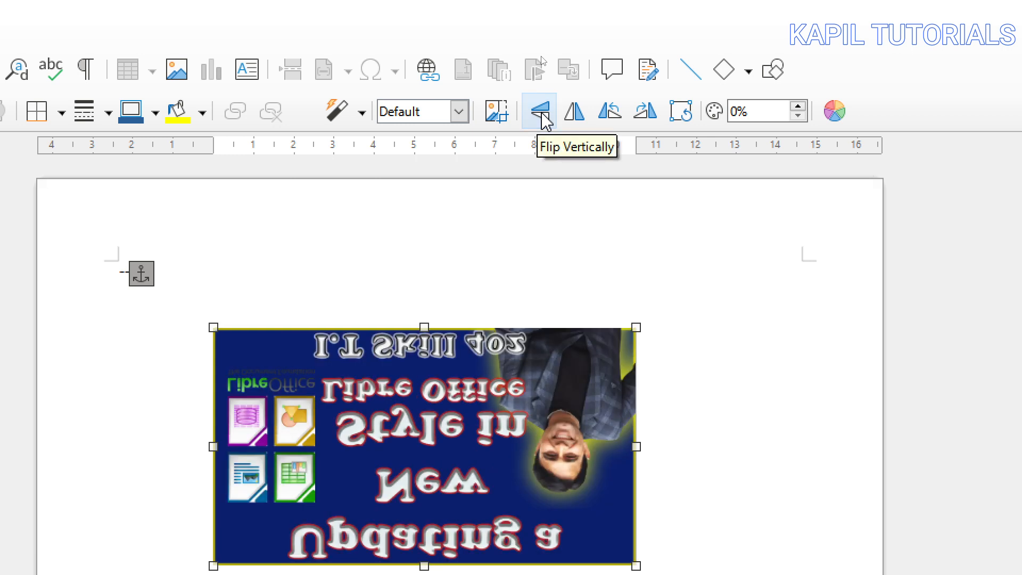
pyautogui.click(541, 112)
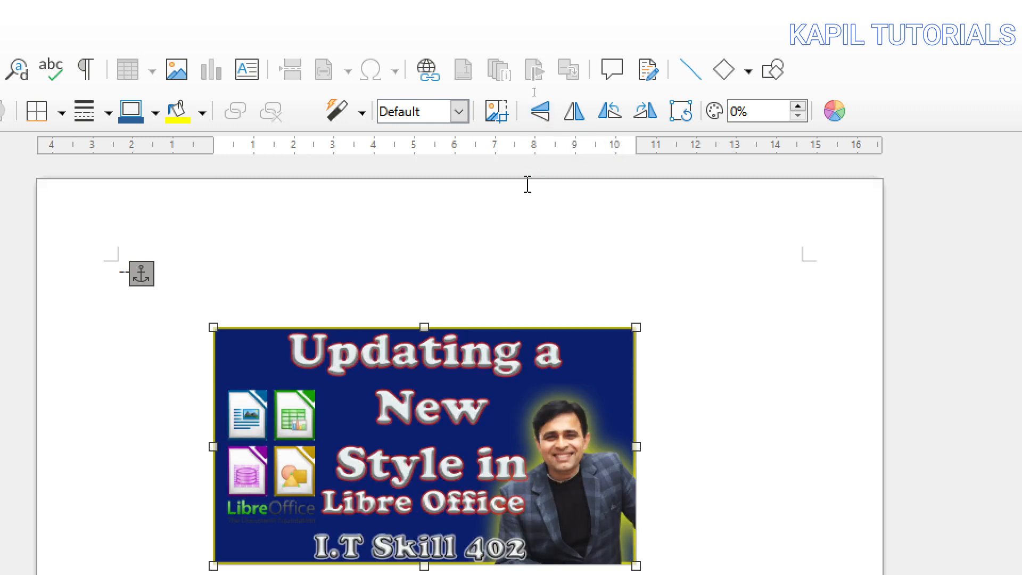
pyautogui.moveTo(404, 406); pyautogui.dragTo(404, 353)
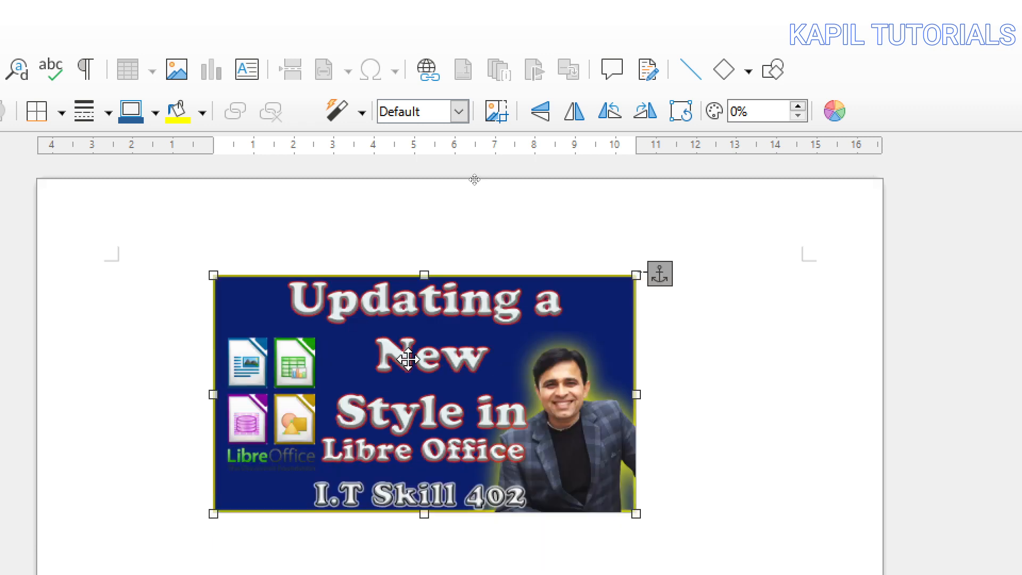
# Try flipping the picture horizontally and back, and rotating it 90° left and back 90° right twice
pyautogui.click(574, 115)
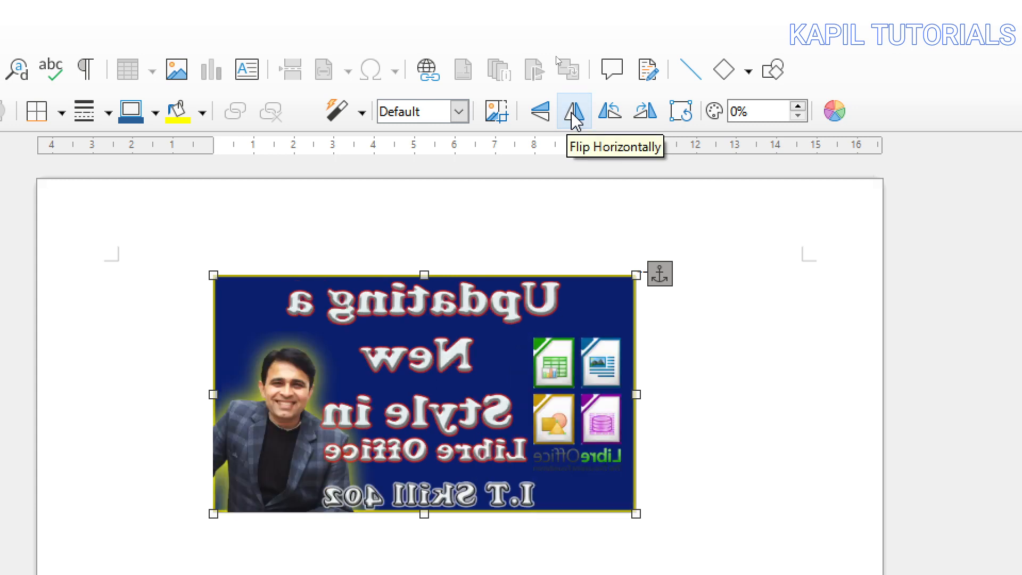
pyautogui.click(573, 115)
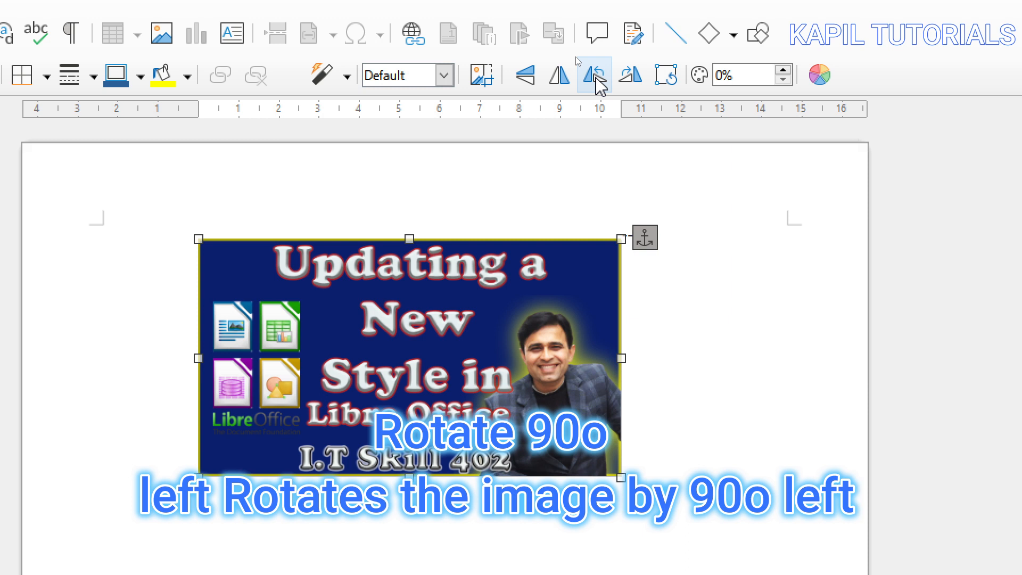
pyautogui.click(595, 76)
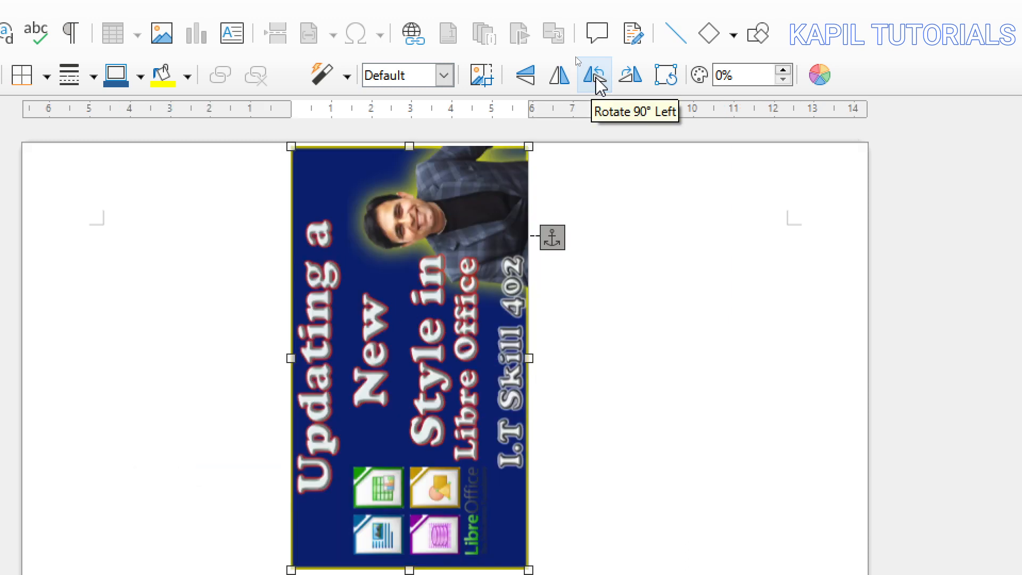
pyautogui.click(629, 80)
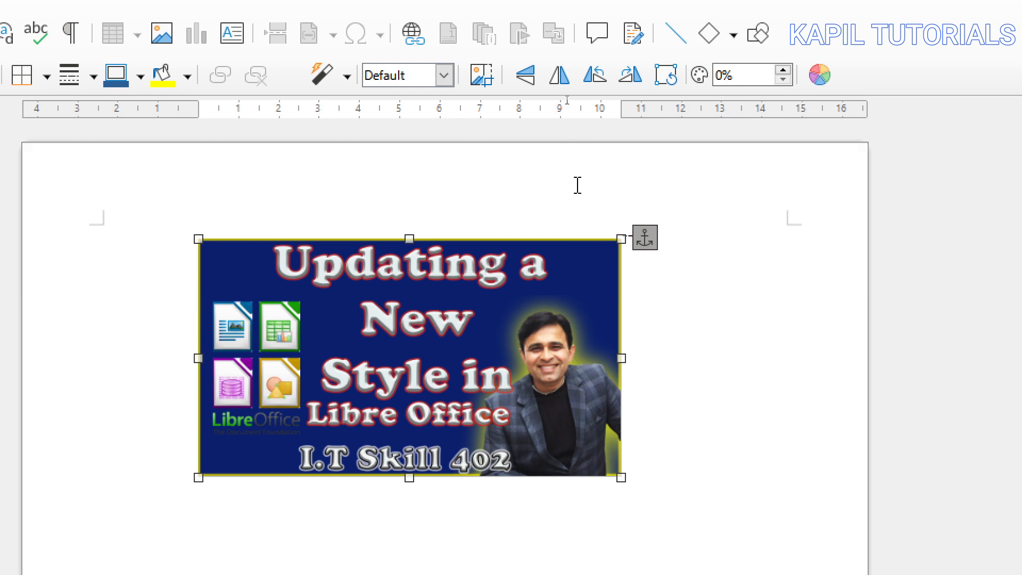
pyautogui.click(591, 80)
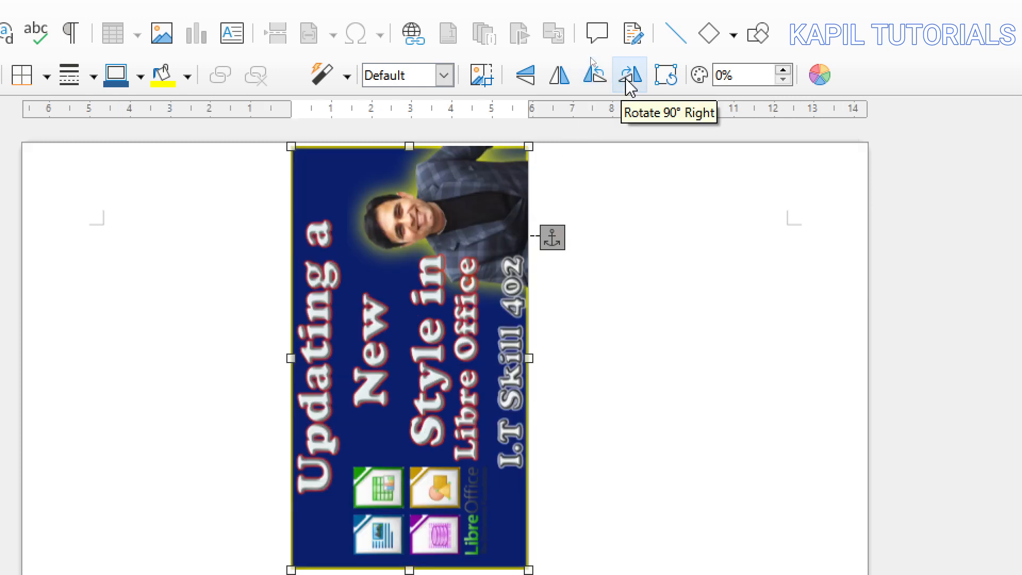
pyautogui.click(628, 79)
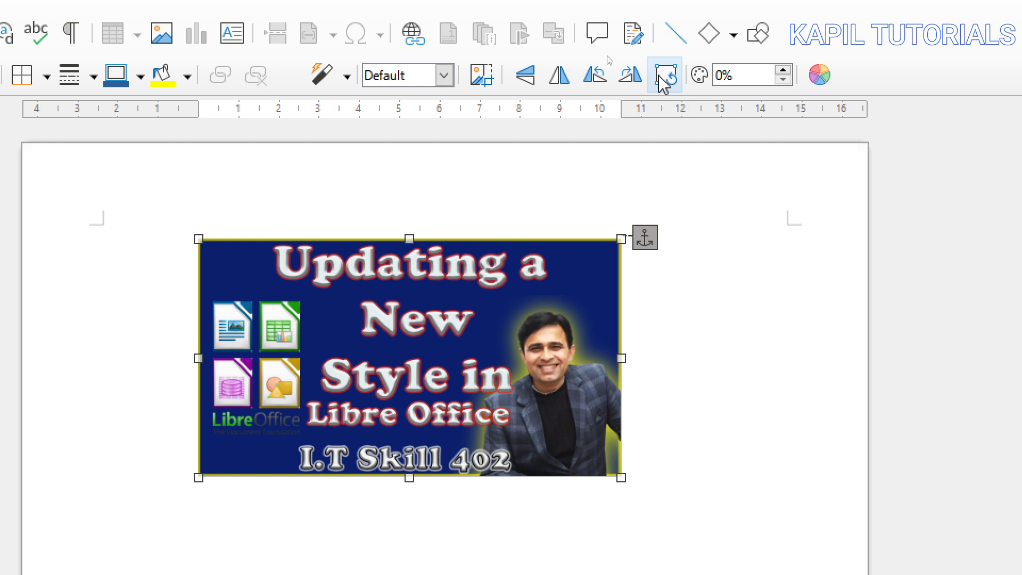
# Try rotating the picture freely by its corners with the Rotate tool, clockwise and counterclockwise, and undo both rotations
pyautogui.click(665, 80)
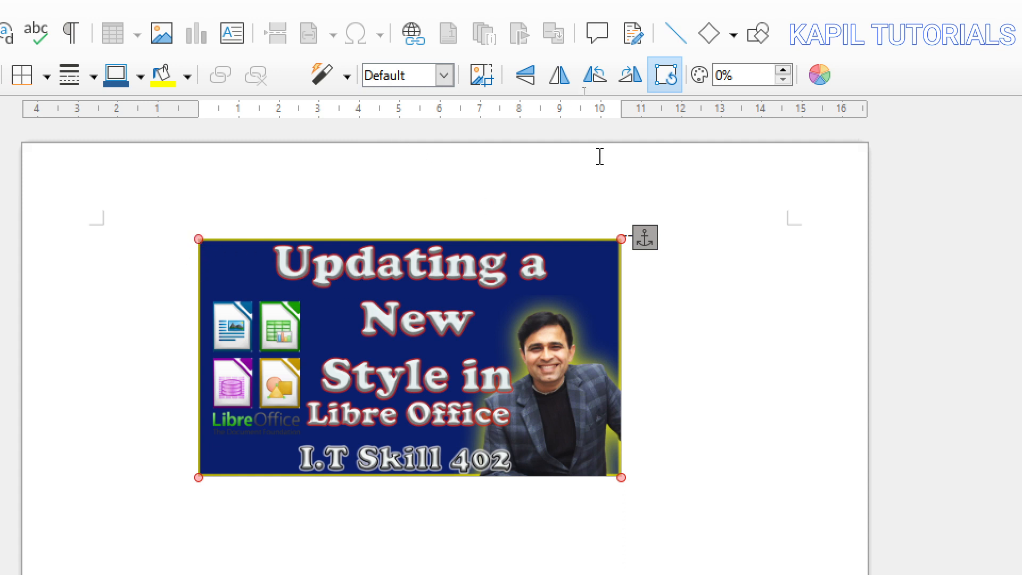
pyautogui.click(664, 76)
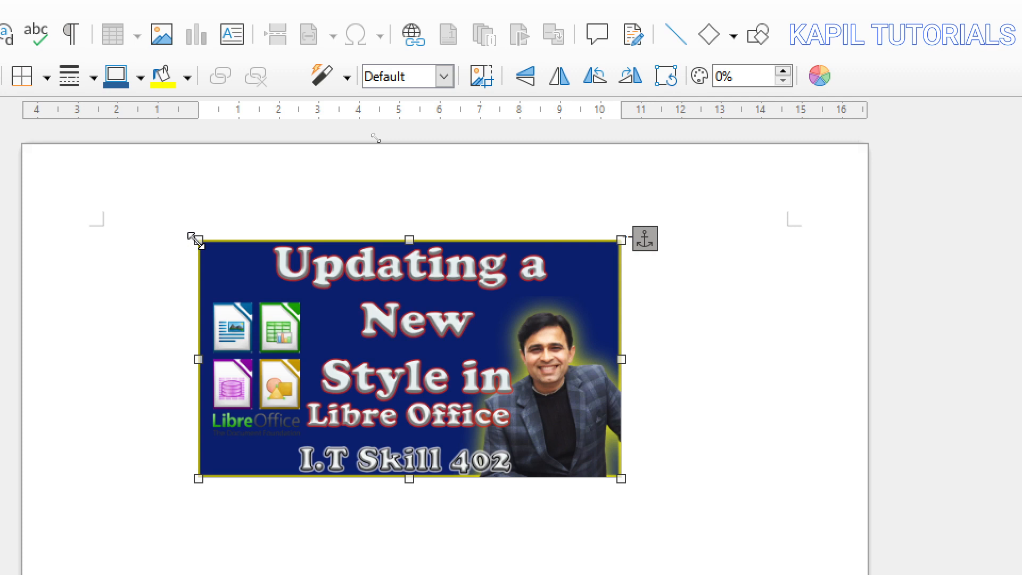
pyautogui.click(667, 78)
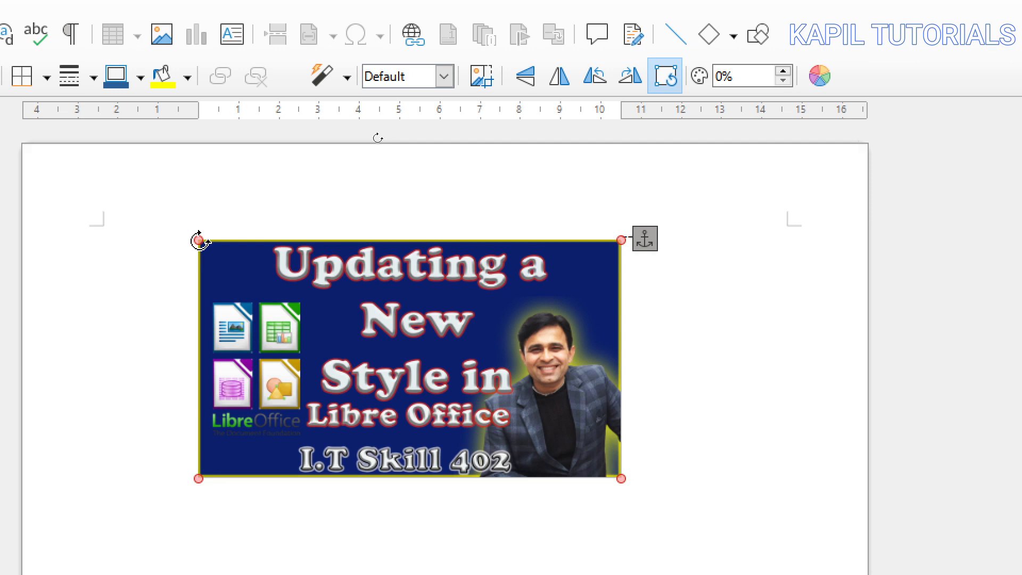
pyautogui.moveTo(199, 241); pyautogui.dragTo(164, 315)
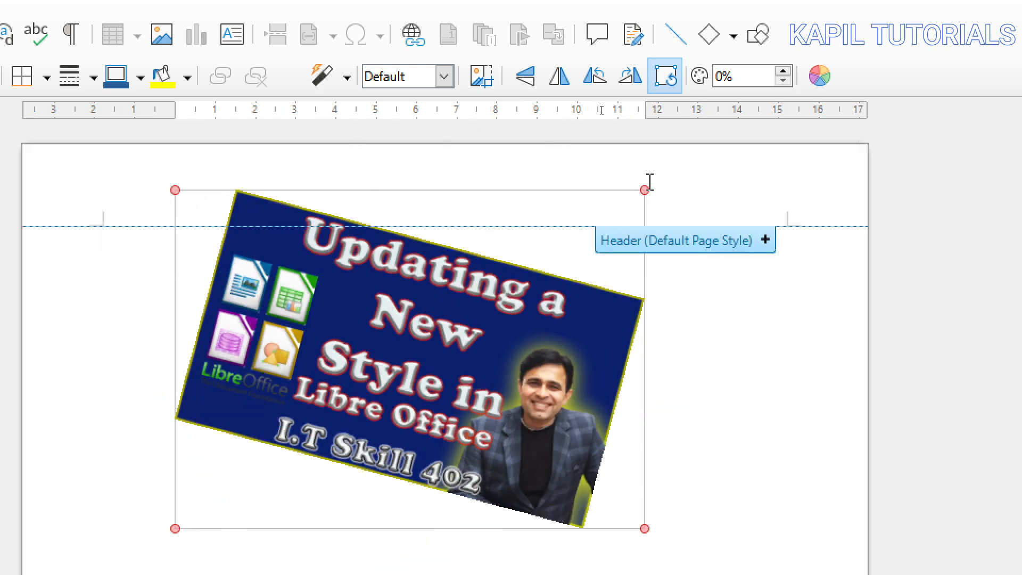
pyautogui.moveTo(643, 189); pyautogui.dragTo(628, 154)
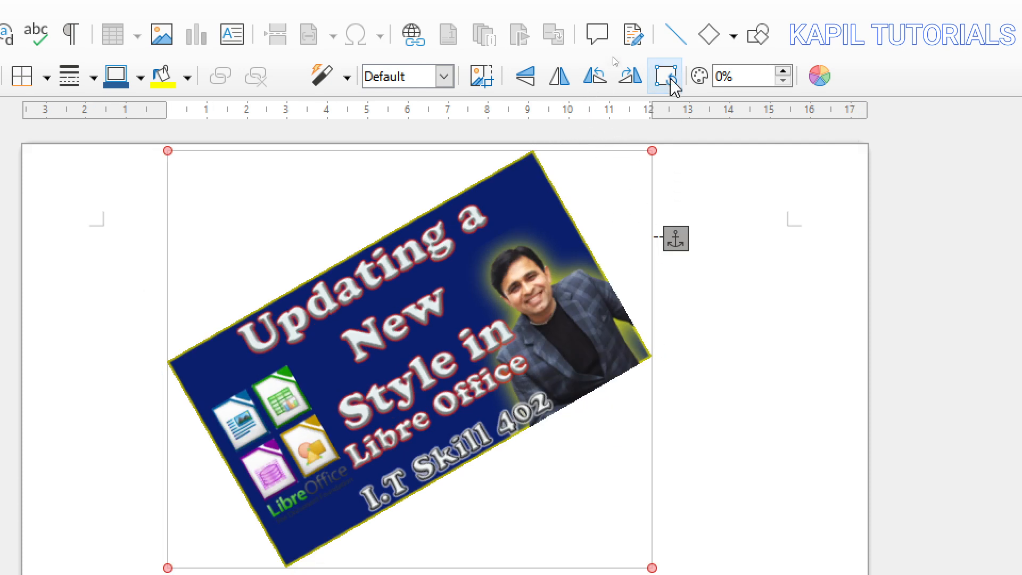
pyautogui.hotkey('ctrl', 'z')
pyautogui.hotkey('ctrl', 'z')
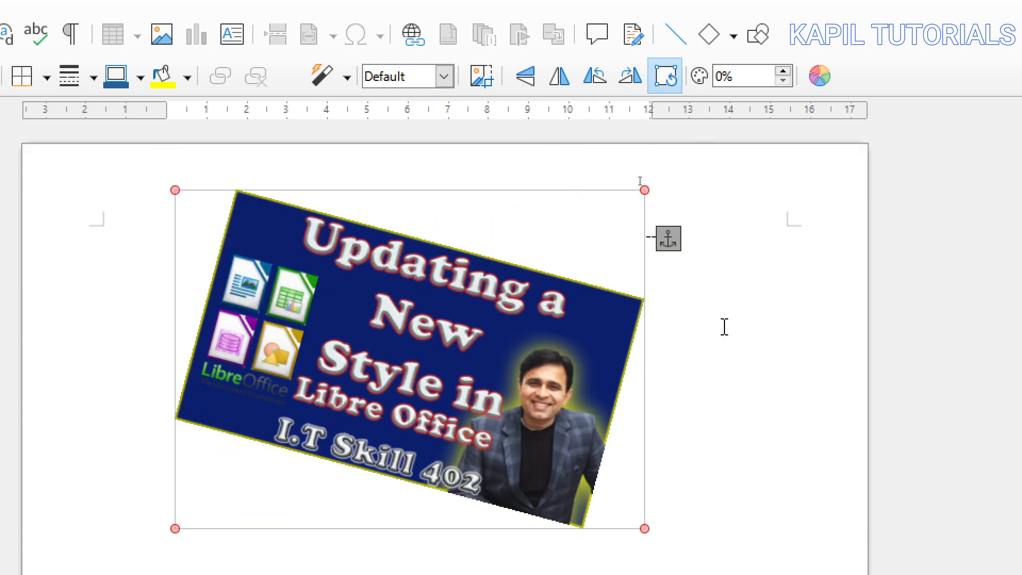
pyautogui.hotkey('ctrl', 'z')
pyautogui.hotkey('ctrl', 'z')
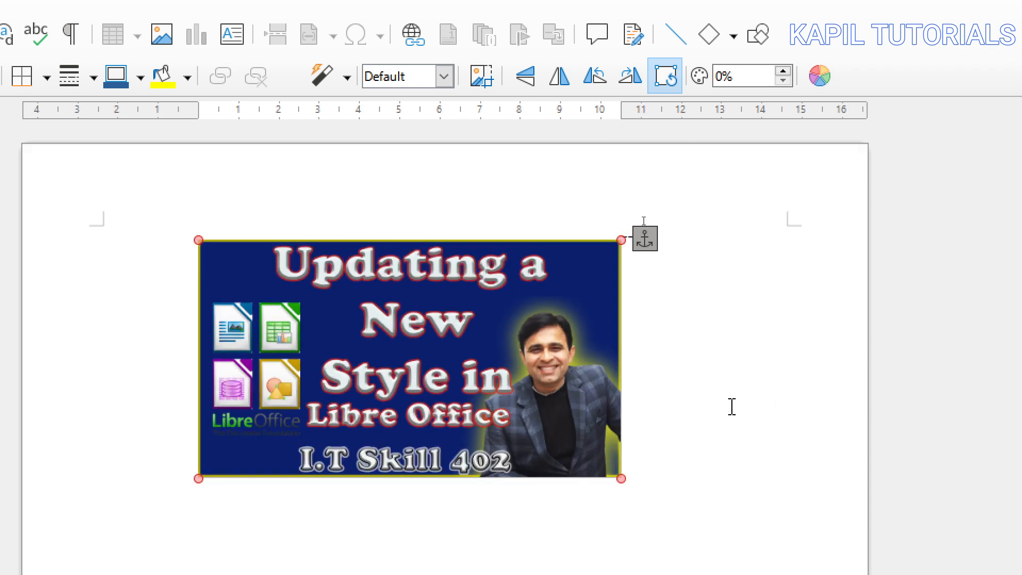
pyautogui.click(731, 406)
# Select the picture and raise its transparency step by step to 100%
pyautogui.click(467, 323)
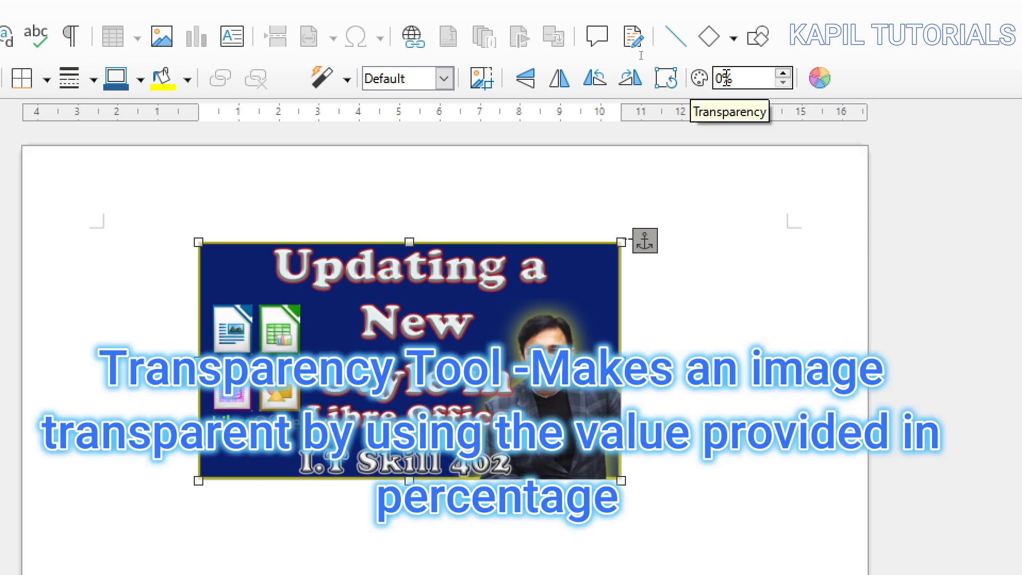
pyautogui.click(785, 75)
pyautogui.click(785, 74)
pyautogui.click(785, 75)
pyautogui.click(784, 74)
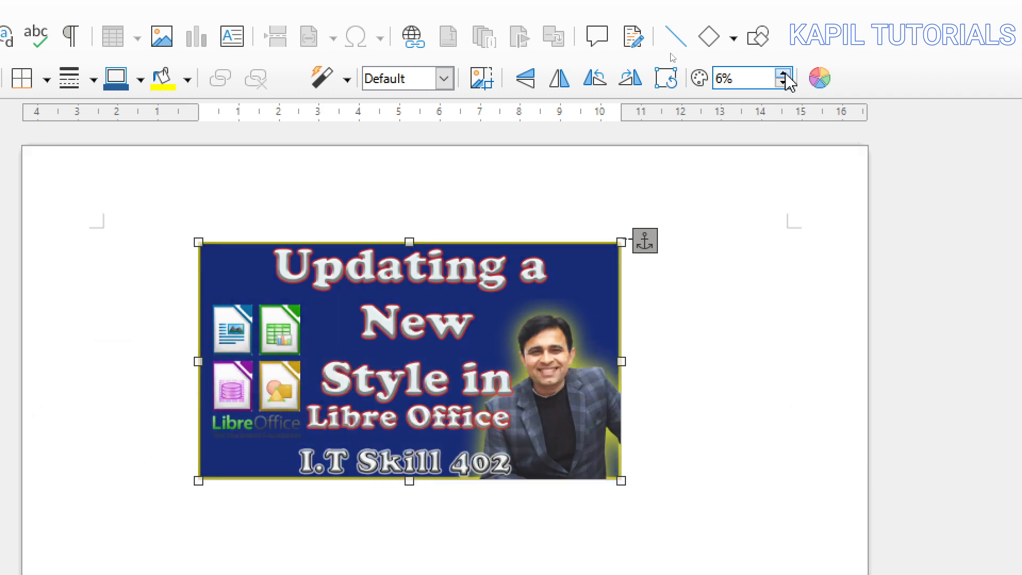
pyautogui.click(785, 75)
pyautogui.click(784, 75)
pyautogui.click(784, 75)
pyautogui.click(785, 75)
pyautogui.click(785, 75)
pyautogui.click(785, 75)
pyautogui.click(784, 74)
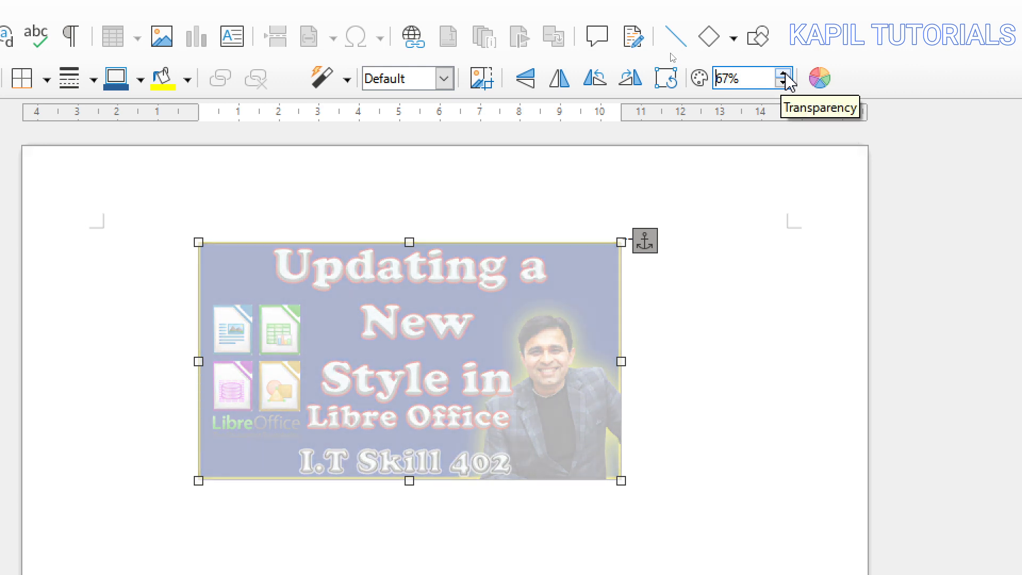
pyautogui.click(784, 75)
pyautogui.click(785, 75)
pyautogui.click(785, 75)
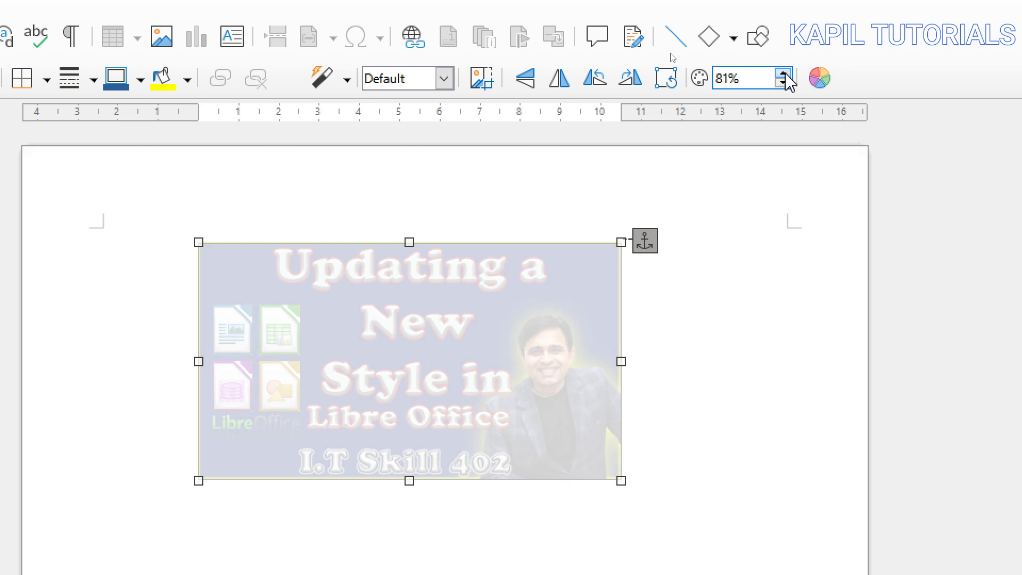
pyautogui.click(784, 75)
pyautogui.click(784, 74)
pyautogui.click(784, 74)
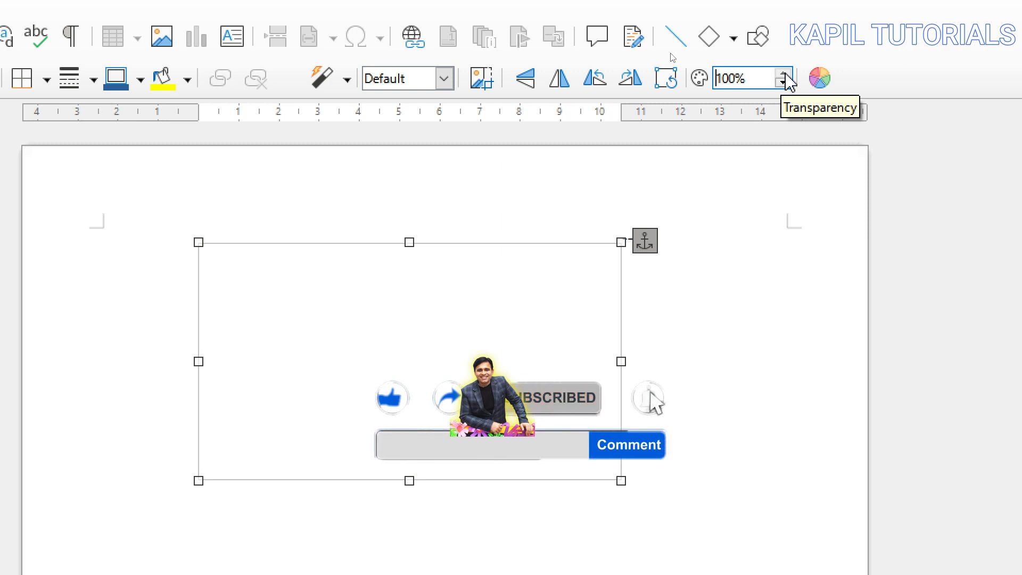
# Lower the picture's transparency to 61%
pyautogui.click(783, 84)
pyautogui.click(783, 84)
pyautogui.click(782, 84)
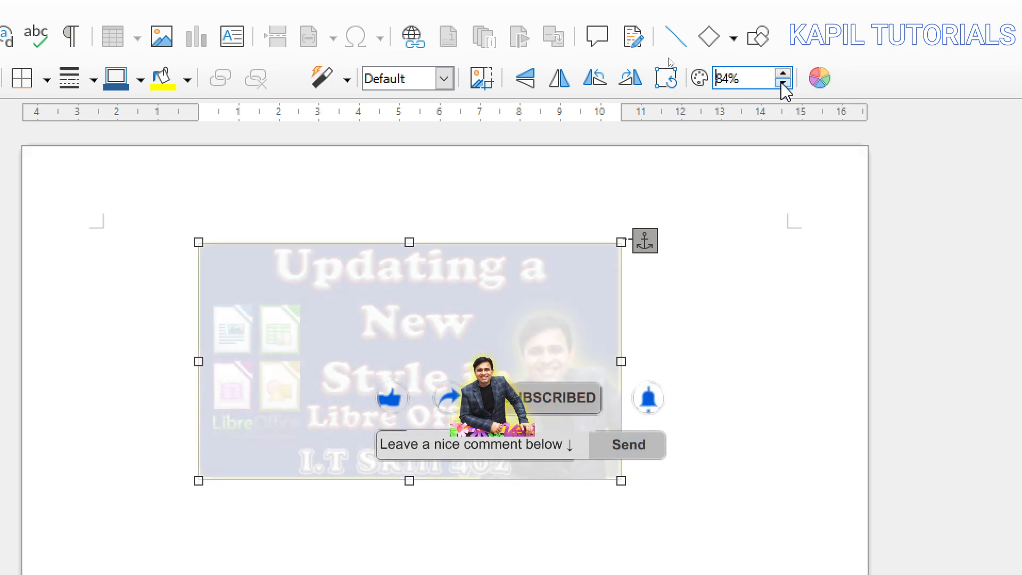
pyautogui.click(782, 84)
pyautogui.click(782, 83)
pyautogui.click(783, 84)
pyautogui.click(783, 84)
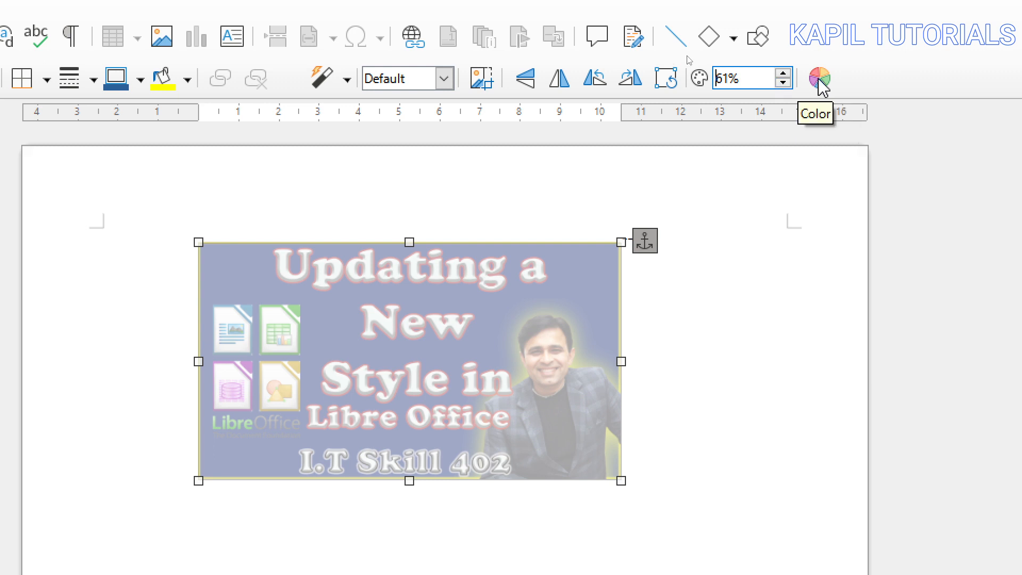
# Reselect the picture and set its transparency back to 0%
pyautogui.click(716, 290)
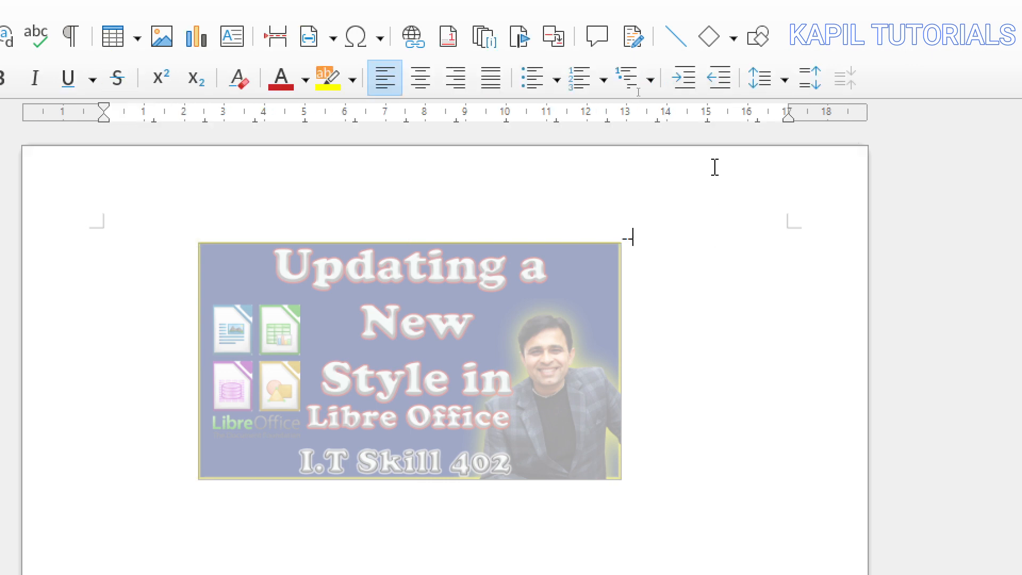
pyautogui.click(503, 310)
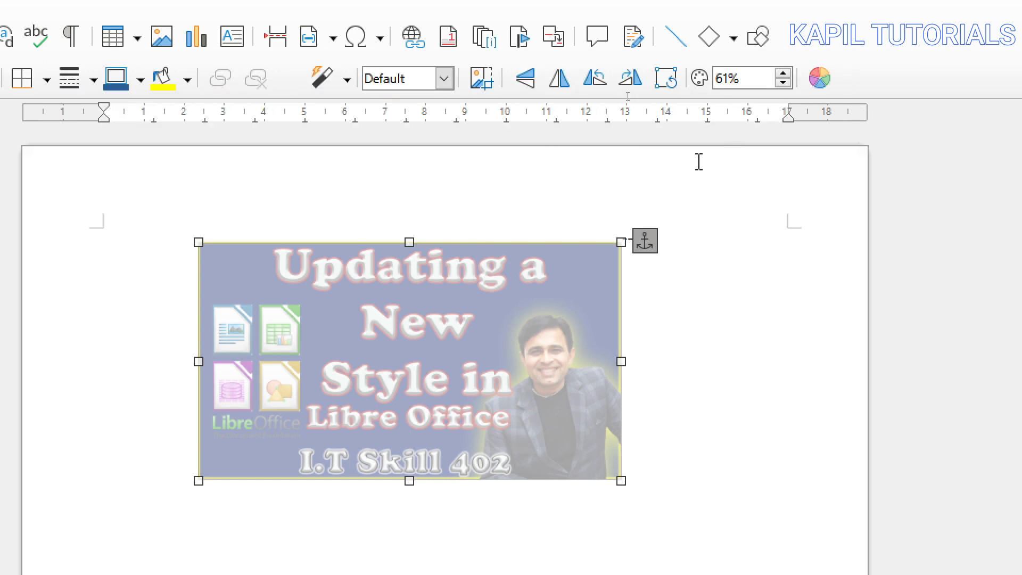
pyautogui.moveTo(746, 79); pyautogui.dragTo(709, 76)
pyautogui.write('0')
pyautogui.press('Return')
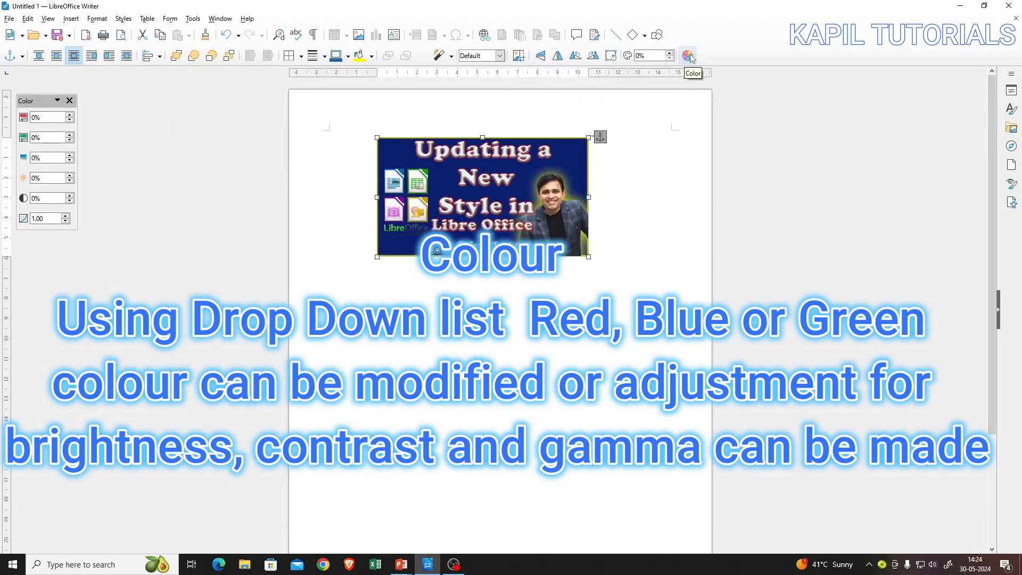
# Open the Color toolbar for the selected picture and move it beside the picture
pyautogui.click(690, 58)
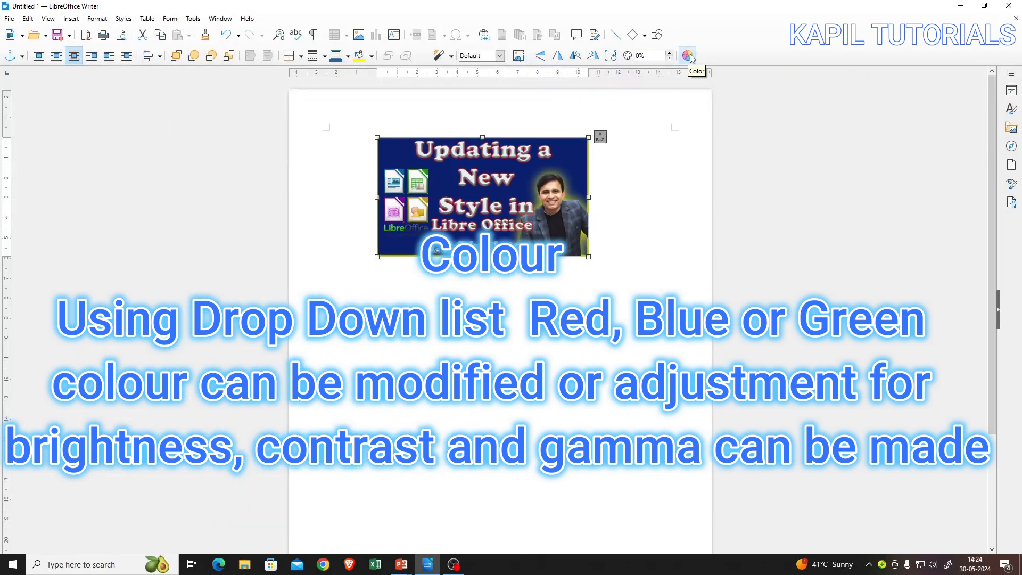
pyautogui.click(691, 58)
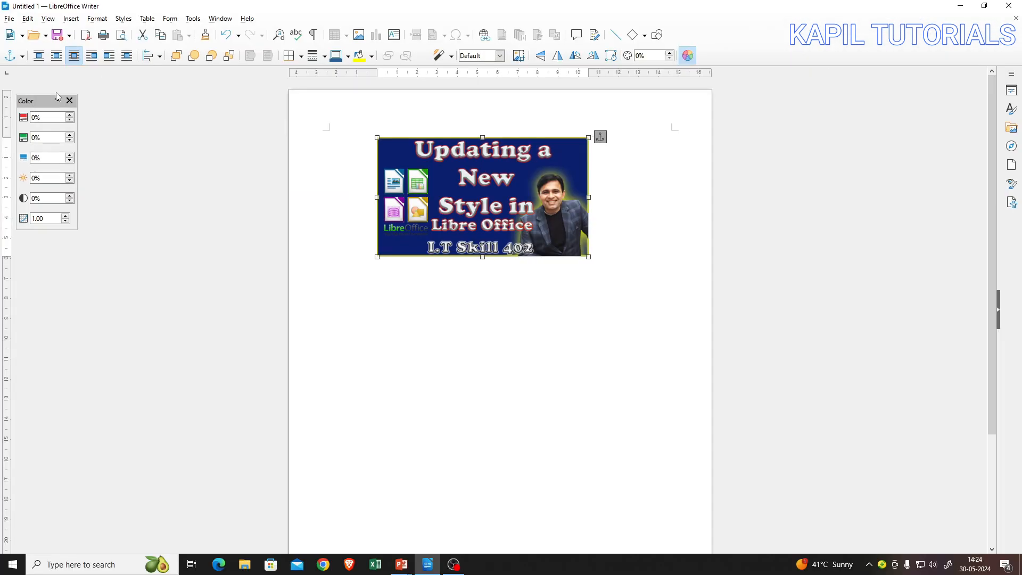
pyautogui.click(687, 56)
pyautogui.click(688, 56)
pyautogui.click(58, 102)
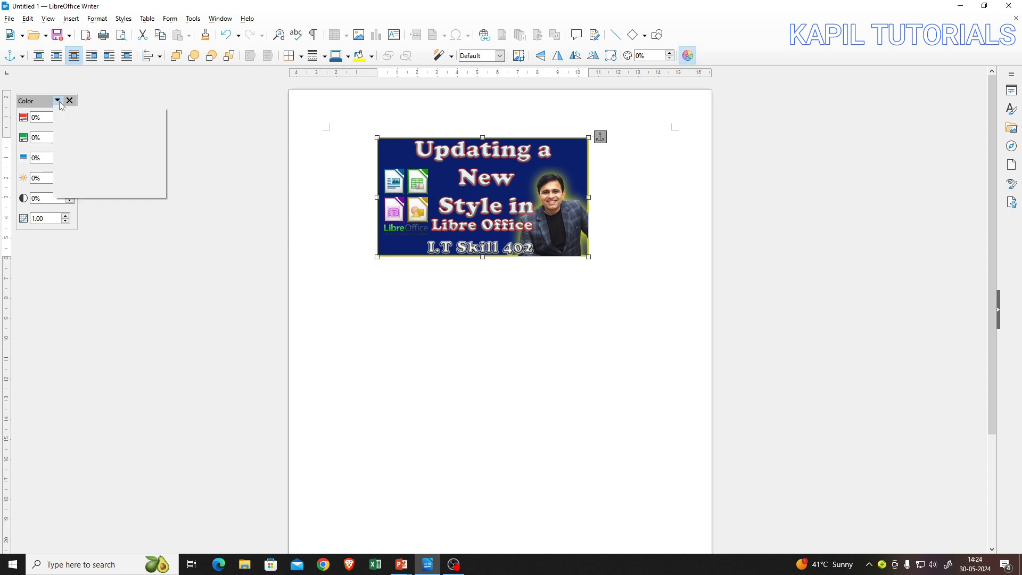
pyautogui.click(58, 102)
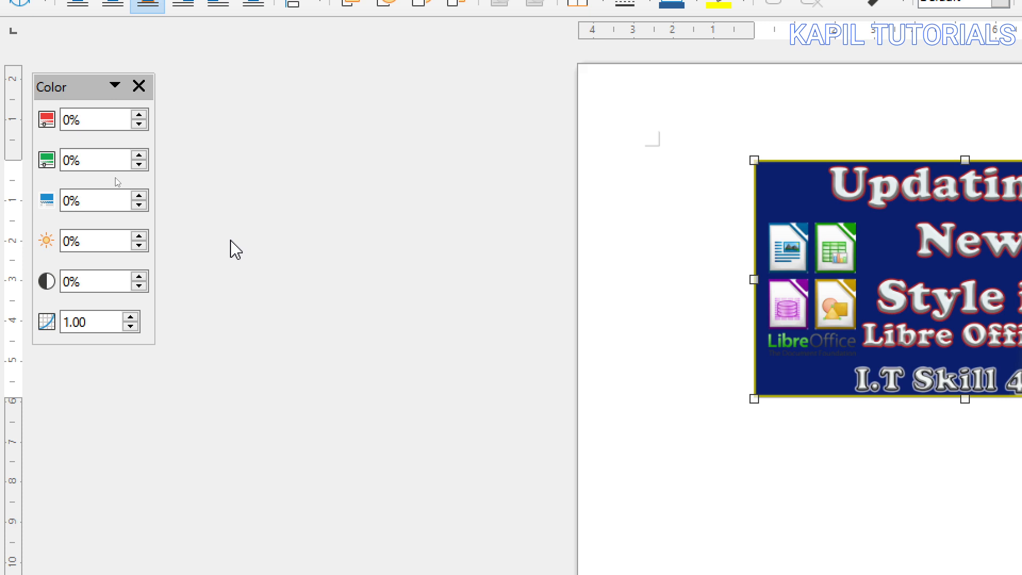
pyautogui.moveTo(63, 85); pyautogui.dragTo(532, 118)
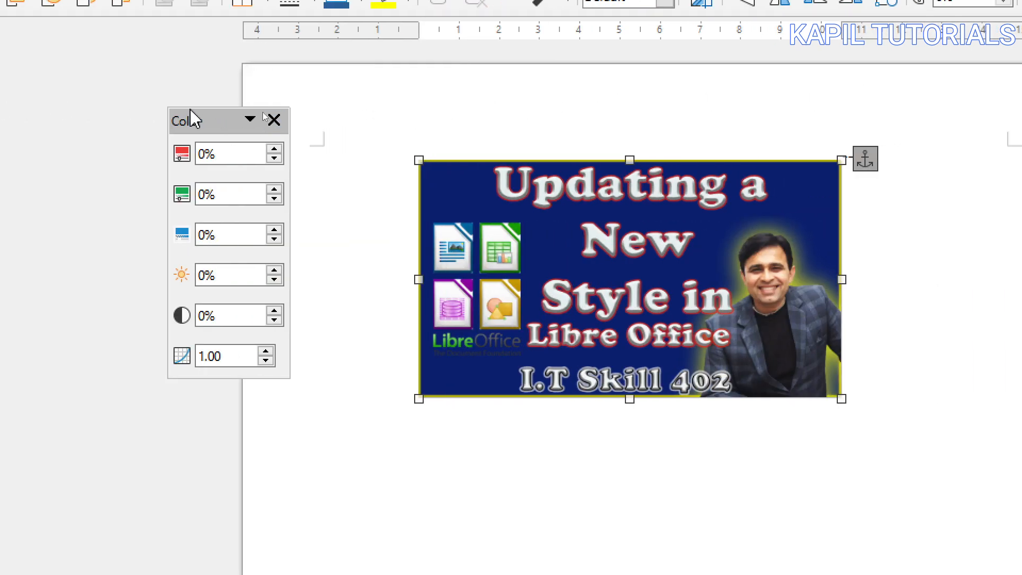
# Try raising the picture's red level to 31%, and reset it to 0%
pyautogui.click(274, 157)
pyautogui.click(275, 157)
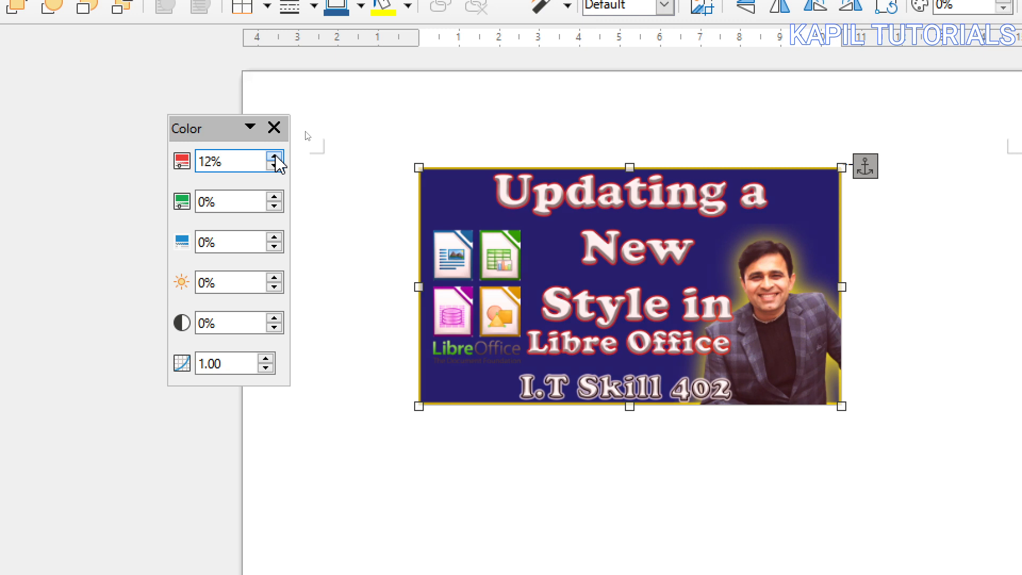
pyautogui.click(275, 157)
pyautogui.click(274, 158)
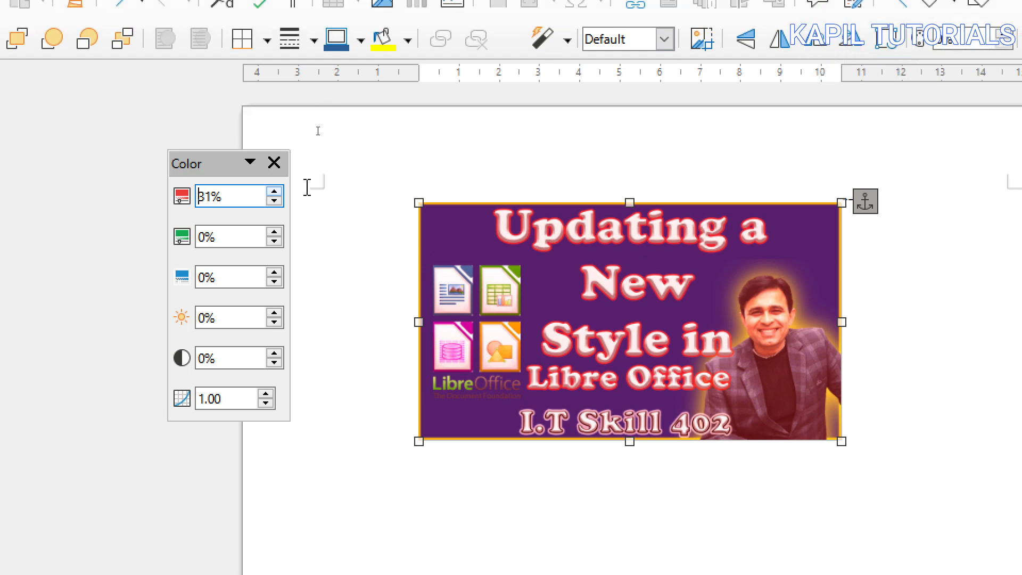
pyautogui.doubleClick(246, 202)
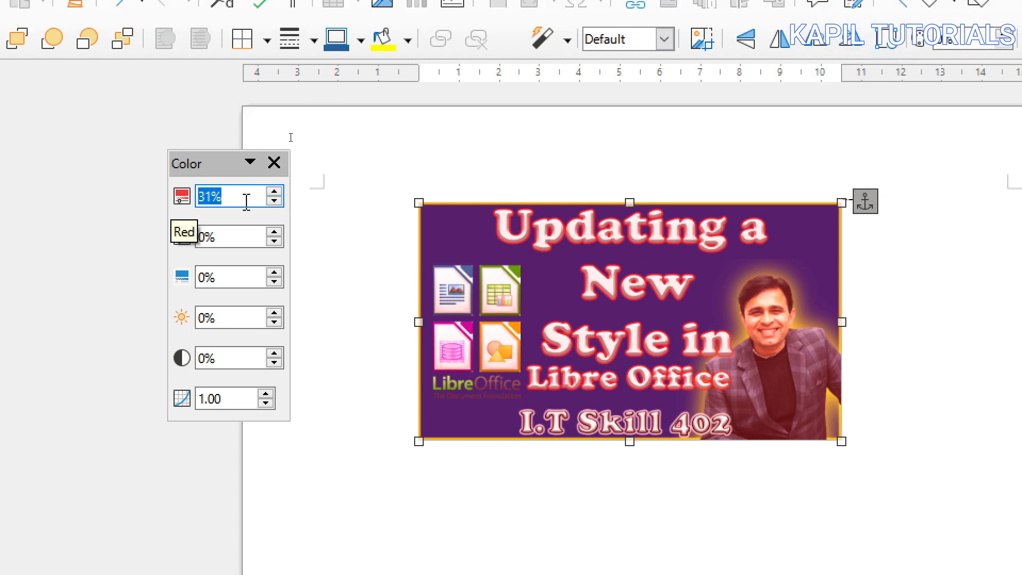
pyautogui.write('0')
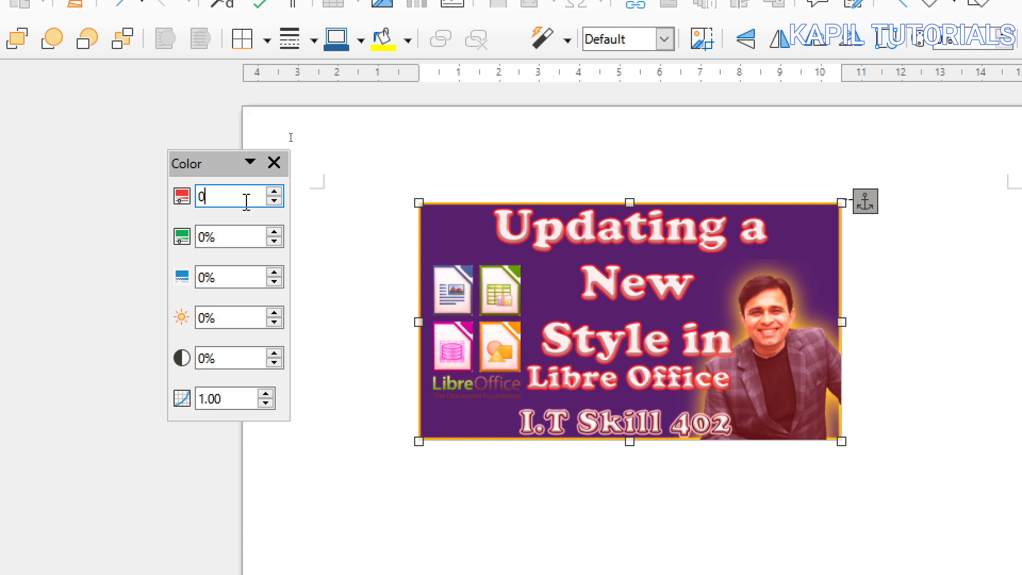
# Try raising the picture's green level to 34%, and reset it to 0%
pyautogui.click(274, 232)
pyautogui.moveTo(274, 232); pyautogui.dragTo(274, 233)
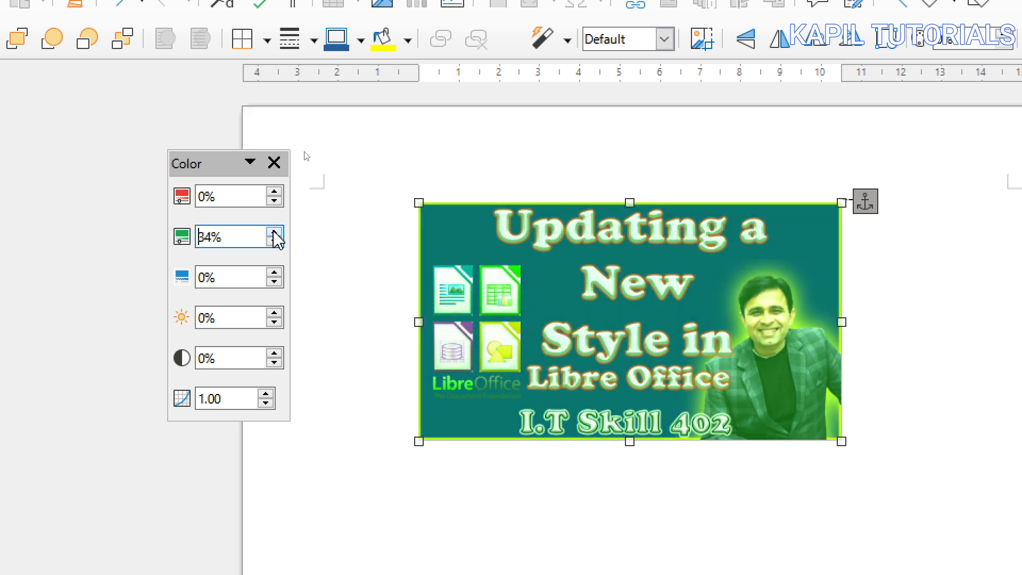
pyautogui.moveTo(224, 237); pyautogui.dragTo(182, 237)
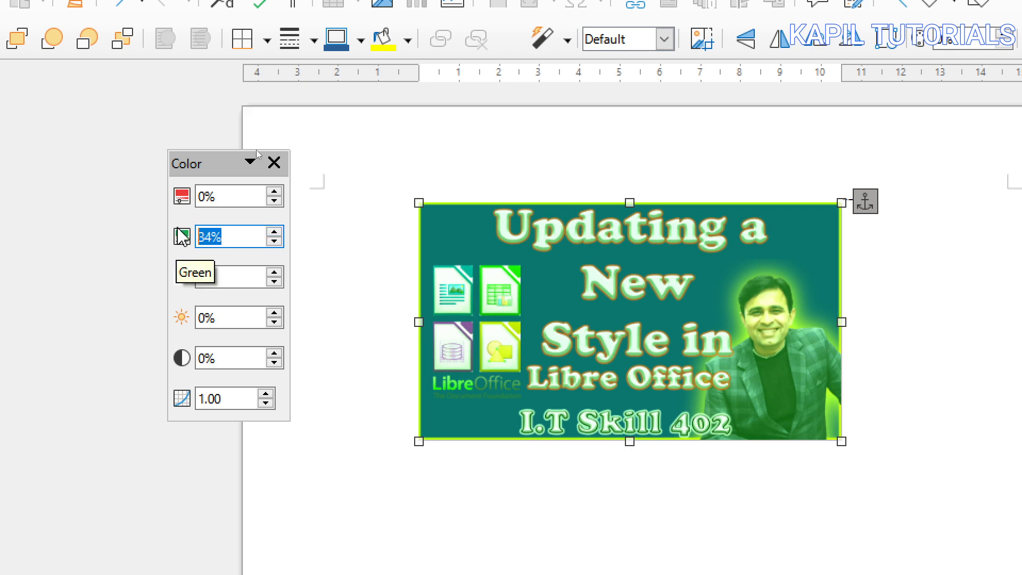
pyautogui.write('0')
# Try raising the picture's blue level and its brightness, resetting each one to 0%
pyautogui.click(222, 276)
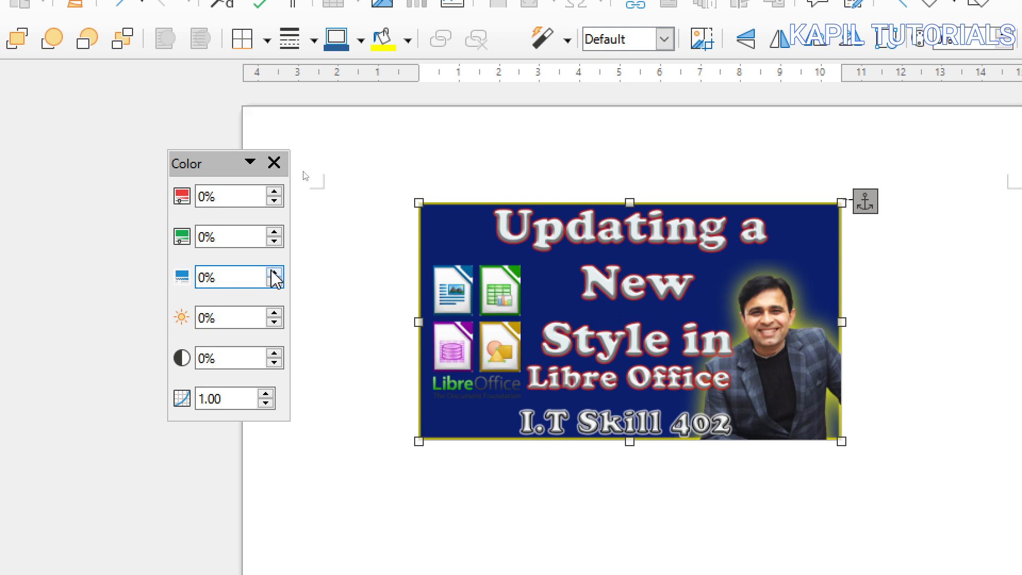
pyautogui.moveTo(274, 273); pyautogui.dragTo(200, 277)
pyautogui.write('0')
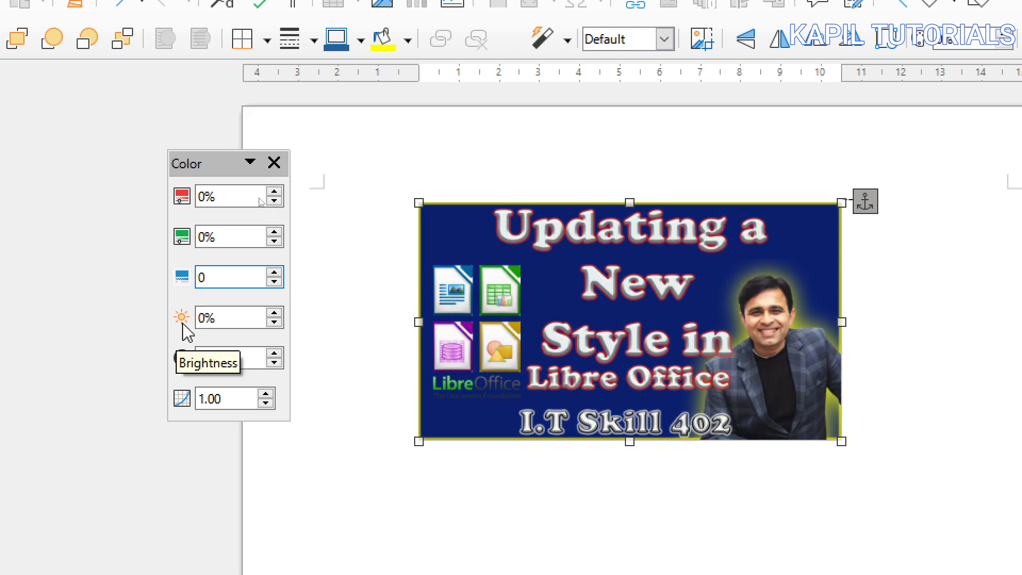
pyautogui.moveTo(274, 313); pyautogui.dragTo(200, 318)
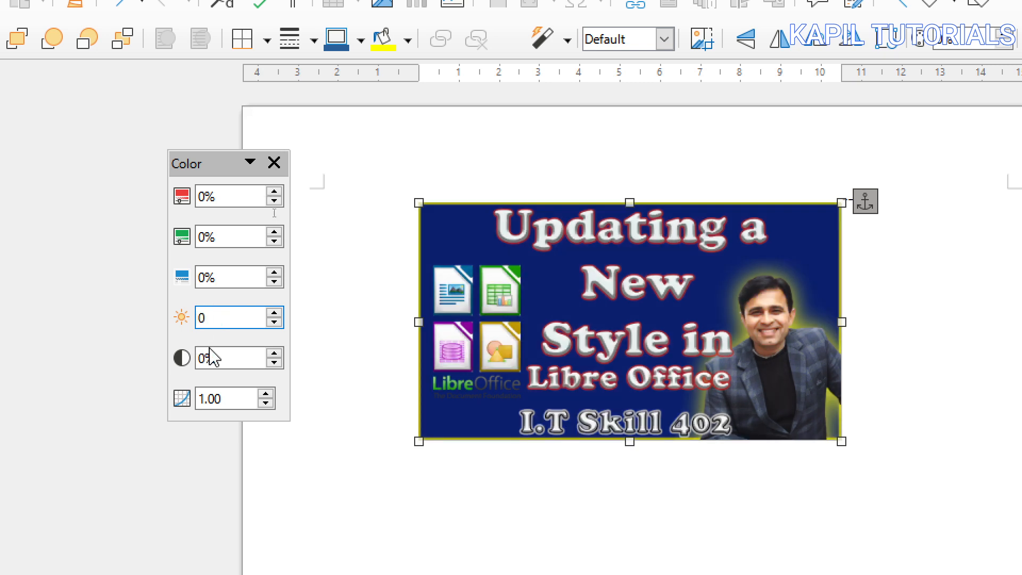
# Try raising the picture's contrast to 27% and beyond, and reset it to 0%
pyautogui.click(263, 357)
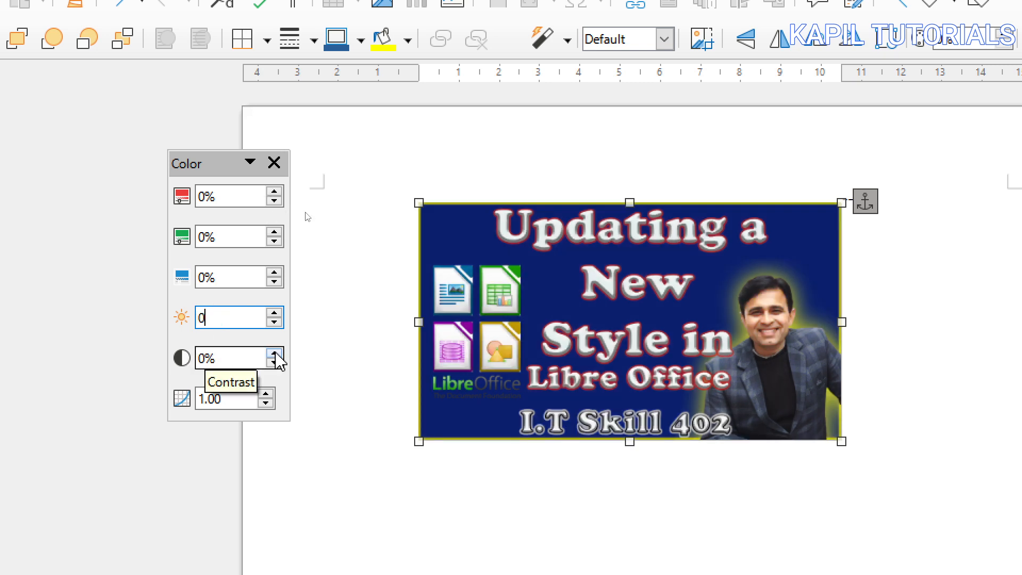
pyautogui.click(274, 354)
pyautogui.click(274, 354)
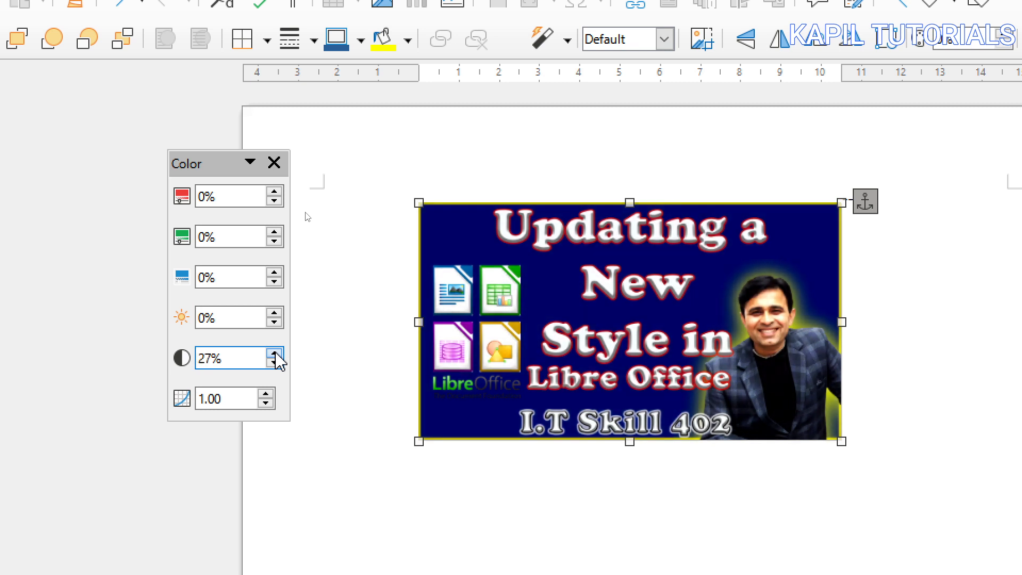
pyautogui.click(275, 353)
pyautogui.click(275, 354)
pyautogui.click(275, 354)
pyautogui.moveTo(228, 358); pyautogui.dragTo(176, 359)
pyautogui.write('0')
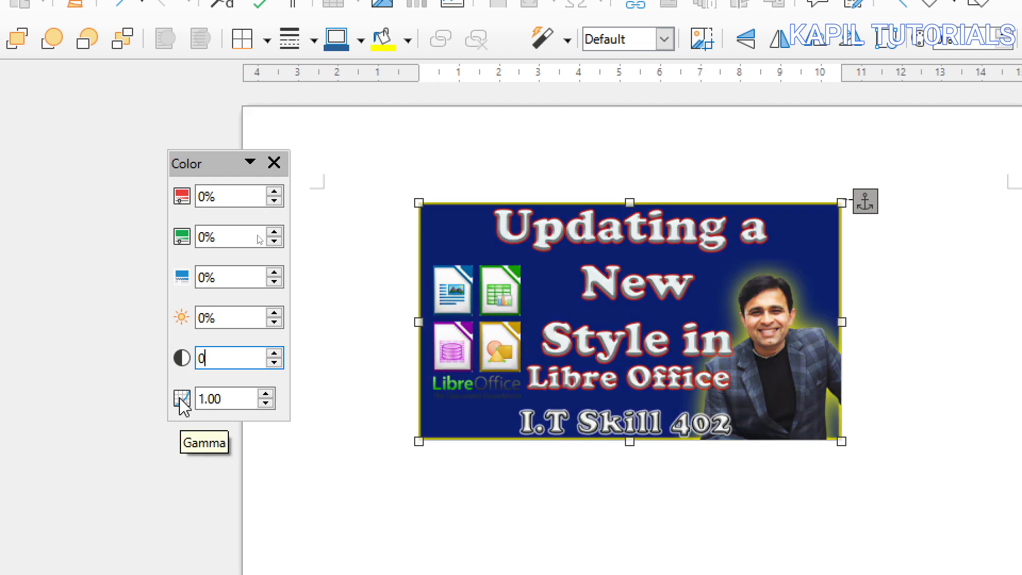
# Raise the picture's gamma step by step to 1.70, and switch to the Styles.pptx slide show in PowerPoint
pyautogui.click(266, 395)
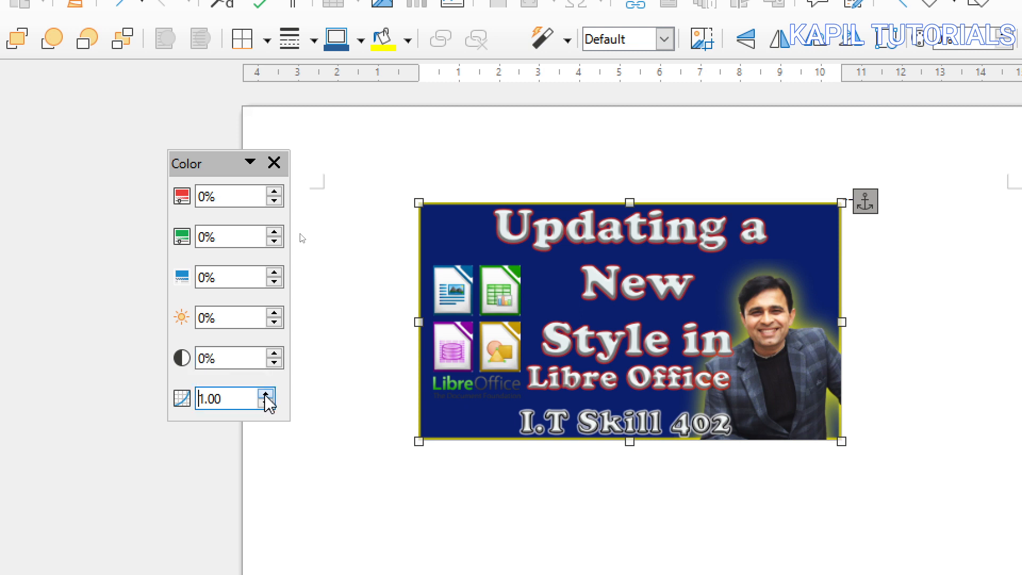
pyautogui.click(265, 395)
pyautogui.click(266, 395)
pyautogui.click(266, 395)
pyautogui.click(265, 395)
pyautogui.click(265, 395)
pyautogui.click(266, 394)
pyautogui.moveTo(265, 394)
pyautogui.mouseDown()
pyautogui.moveTo(266, 405)
pyautogui.moveTo(266, 395)
pyautogui.mouseUp()
pyautogui.click(266, 404)
pyautogui.click(266, 395)
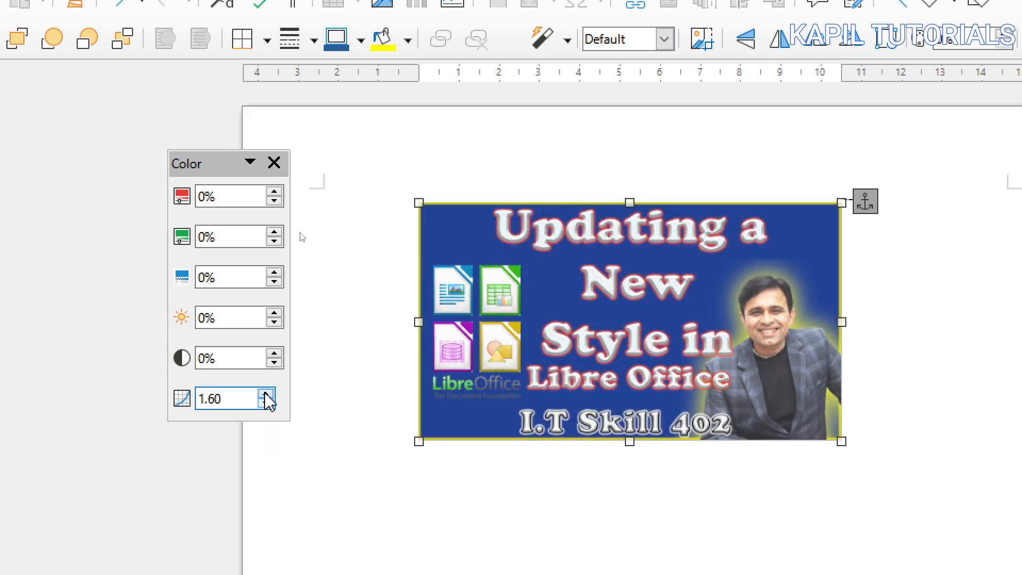
pyautogui.click(265, 395)
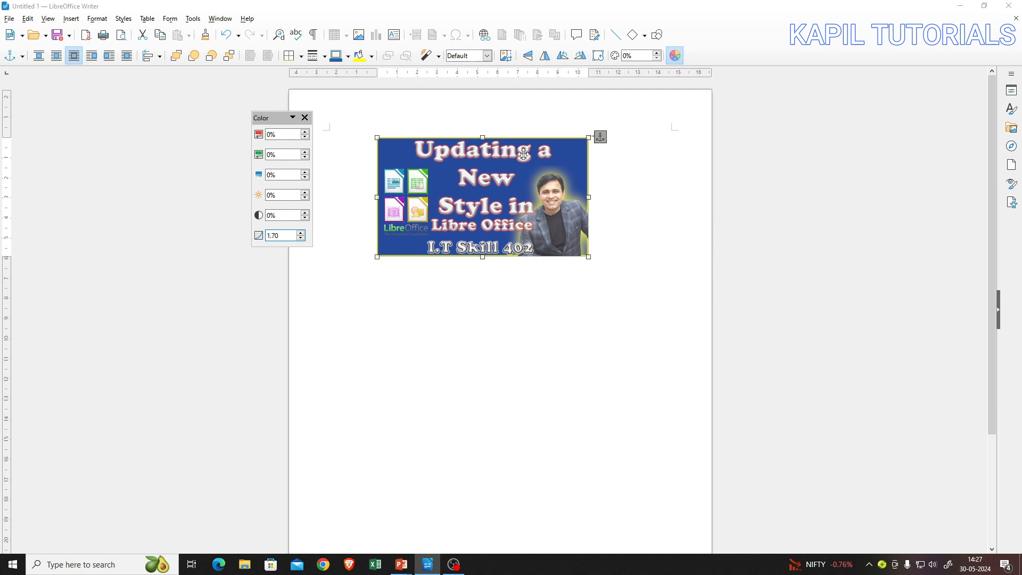
pyautogui.hotkey('alt', 'Tab')
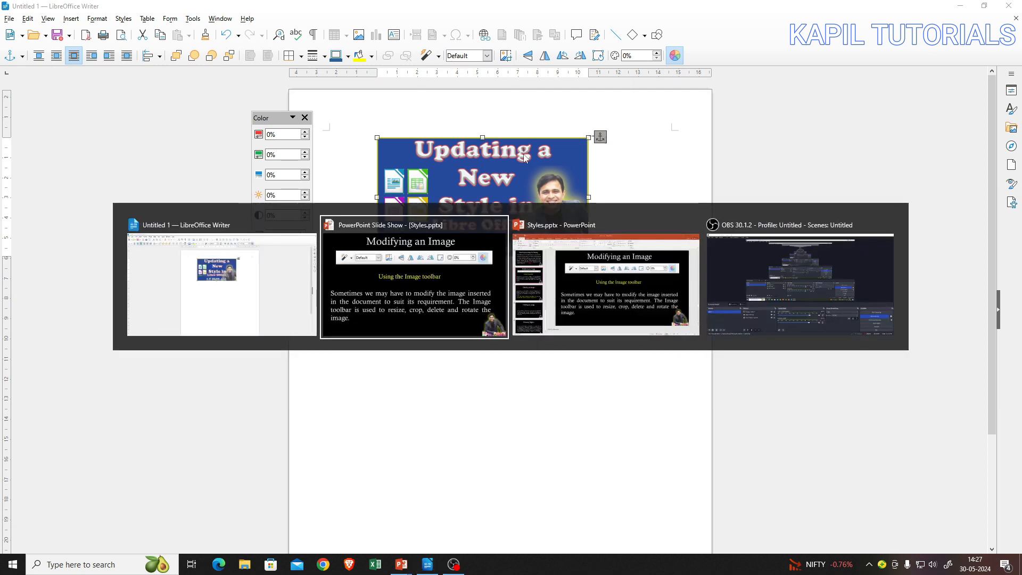
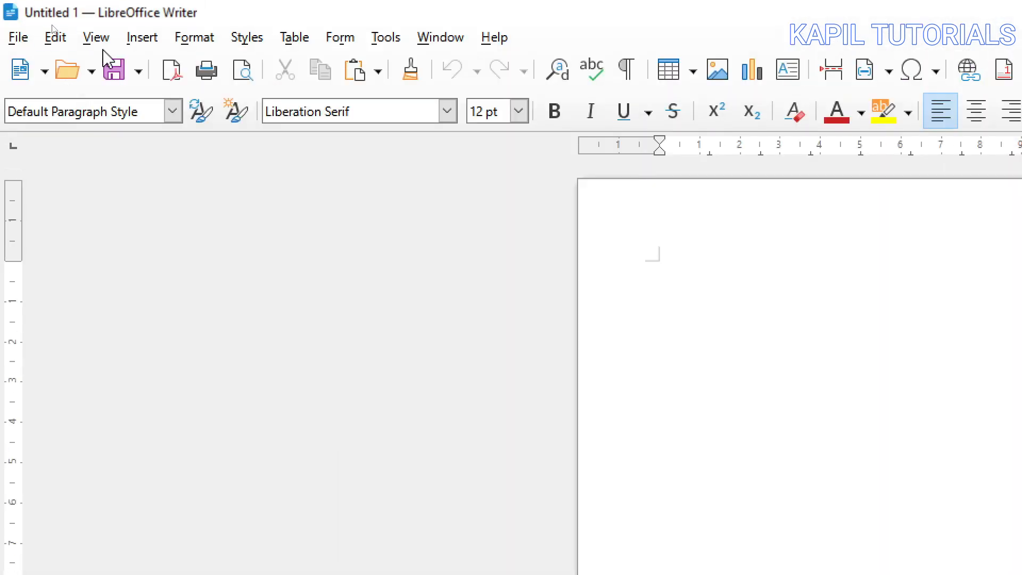
# Show the Drawing toolbar in the blank Writer document and unlock its position
pyautogui.click(96, 38)
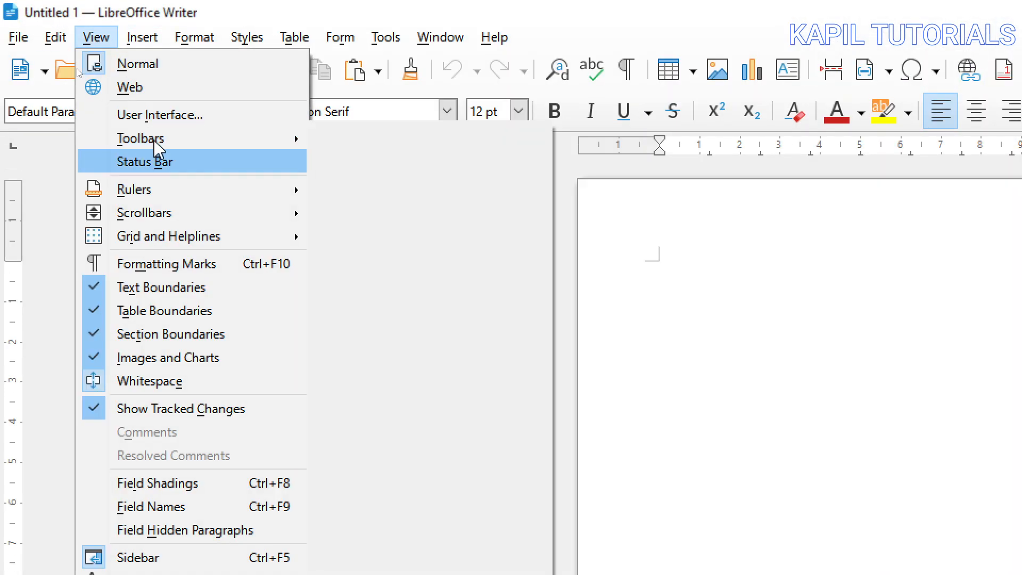
pyautogui.moveTo(159, 140)
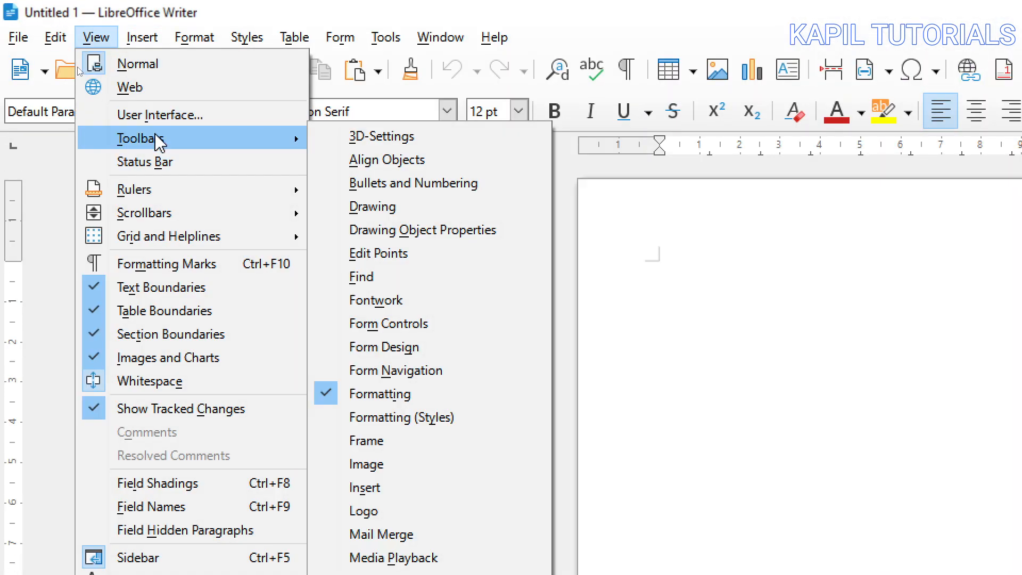
pyautogui.click(376, 212)
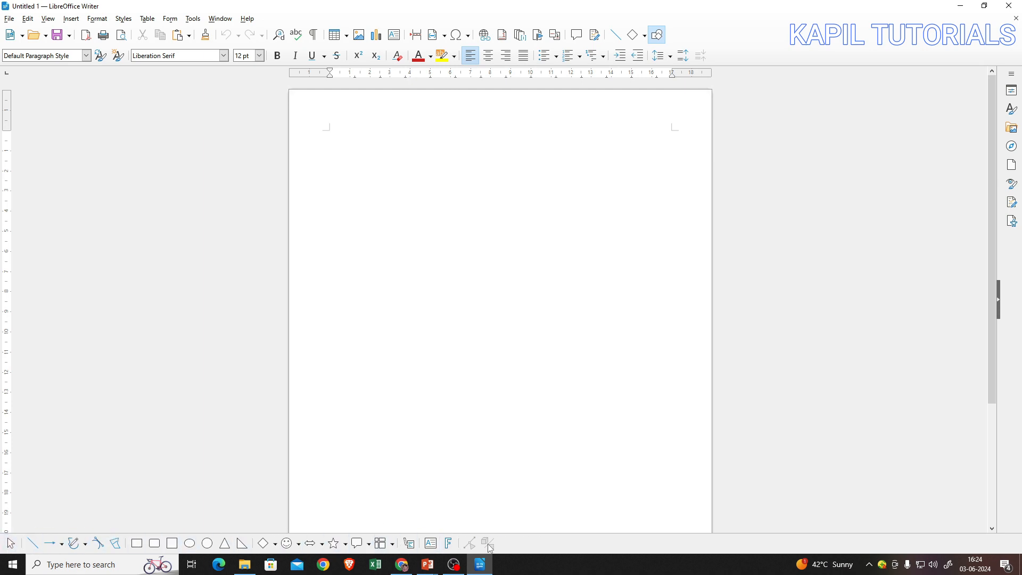
pyautogui.rightClick(457, 544)
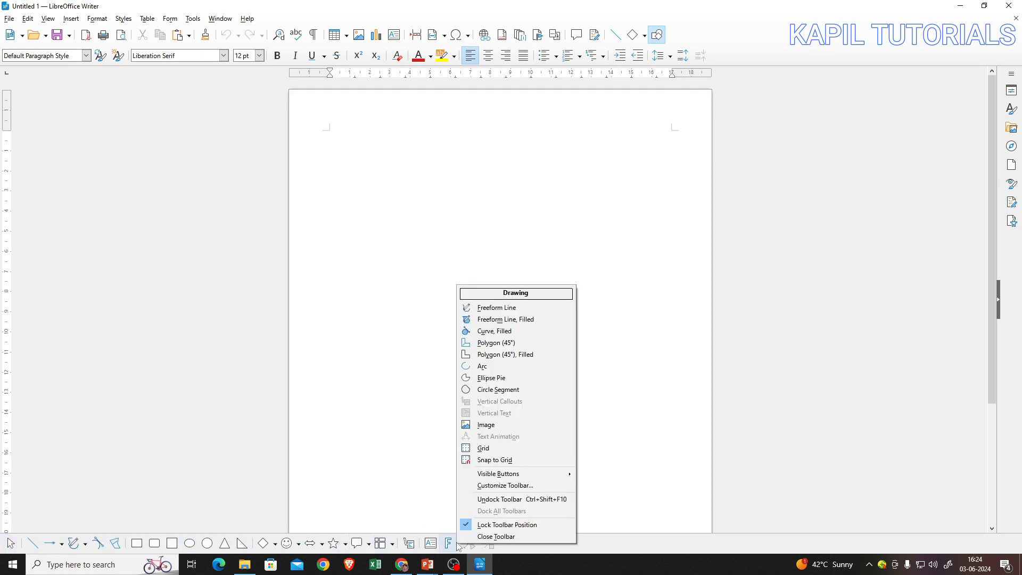
pyautogui.click(479, 527)
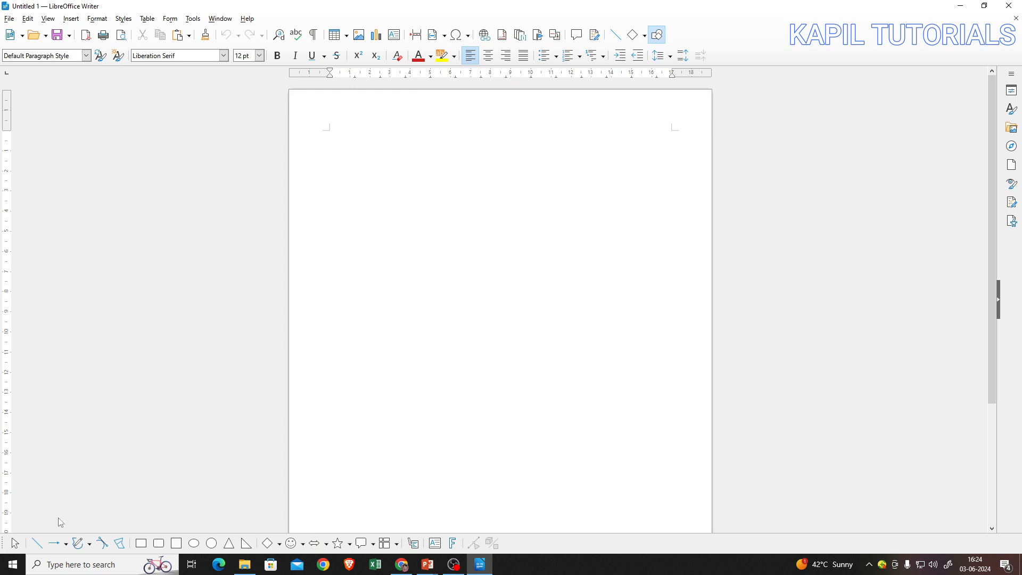
# Try floating the Drawing toolbar over the page and moving it around, and dock it again below the document
pyautogui.moveTo(3, 543); pyautogui.dragTo(175, 233)
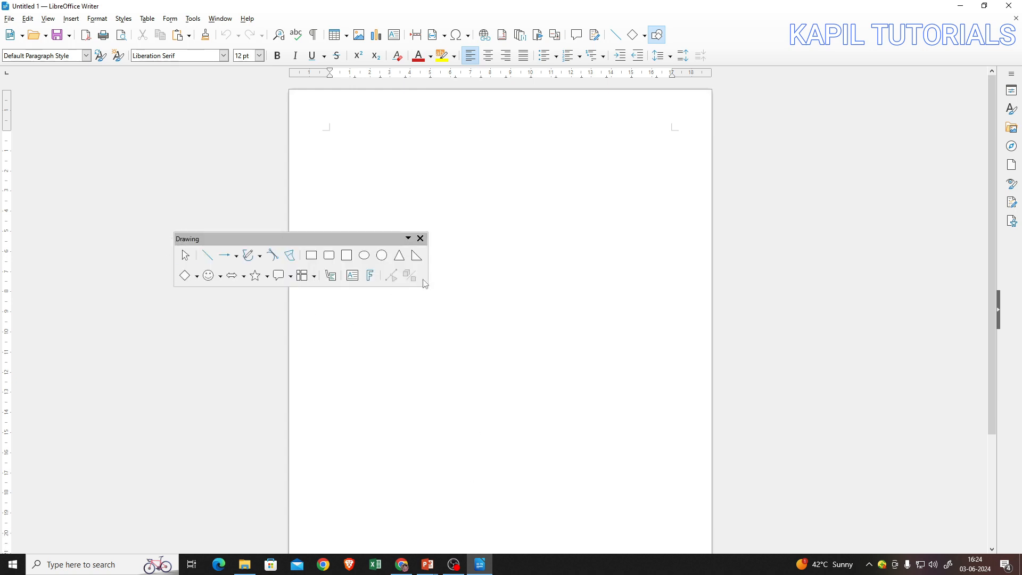
pyautogui.moveTo(214, 239); pyautogui.dragTo(291, 246)
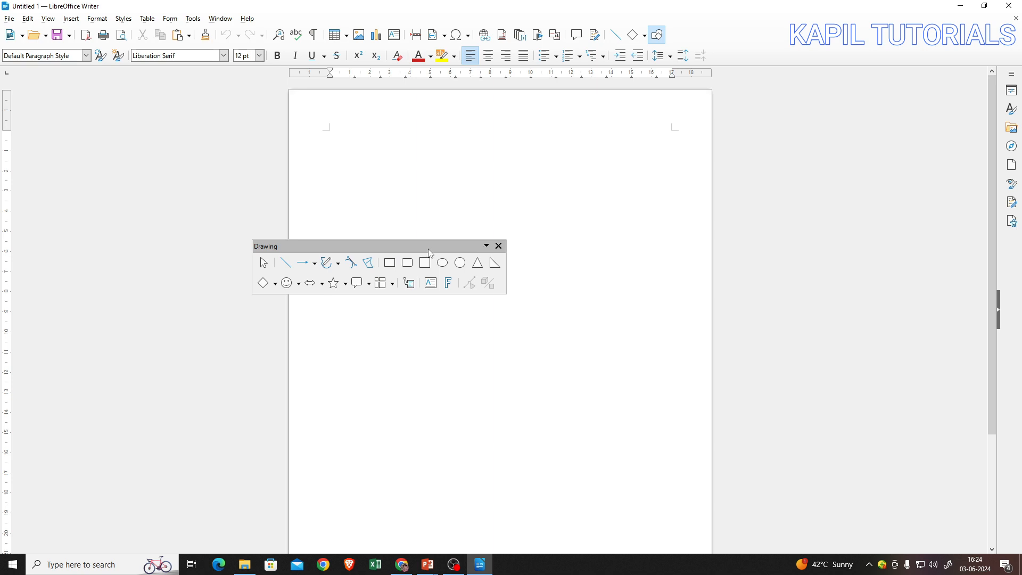
pyautogui.moveTo(370, 252)
pyautogui.mouseDown()
pyautogui.moveTo(177, 505)
pyautogui.moveTo(115, 515)
pyautogui.mouseUp()
pyautogui.click(235, 515)
pyautogui.click(290, 461)
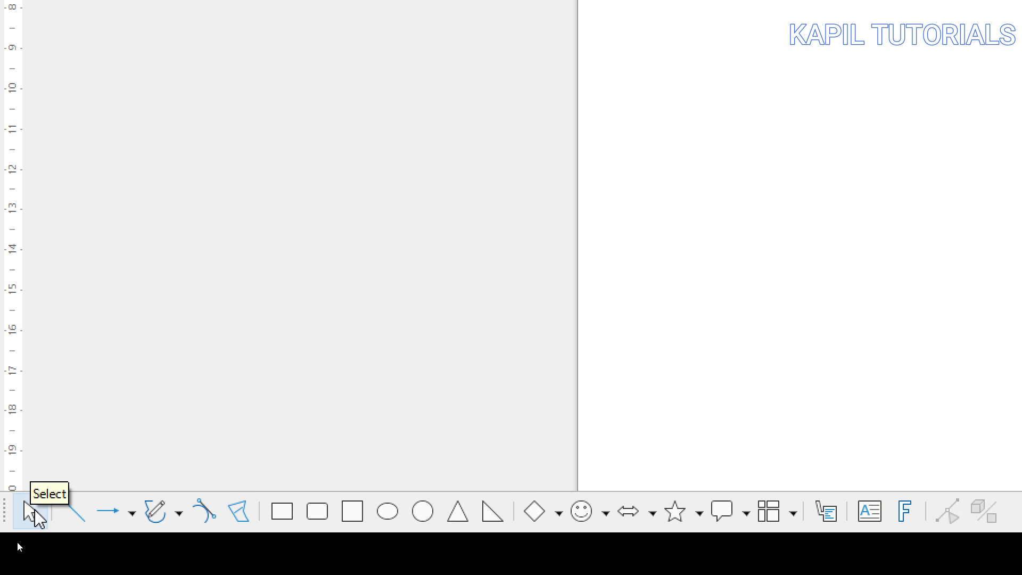
# Draw a horizontal line about 7.5 cm long near the top of the page with the Insert Line tool
pyautogui.click(78, 512)
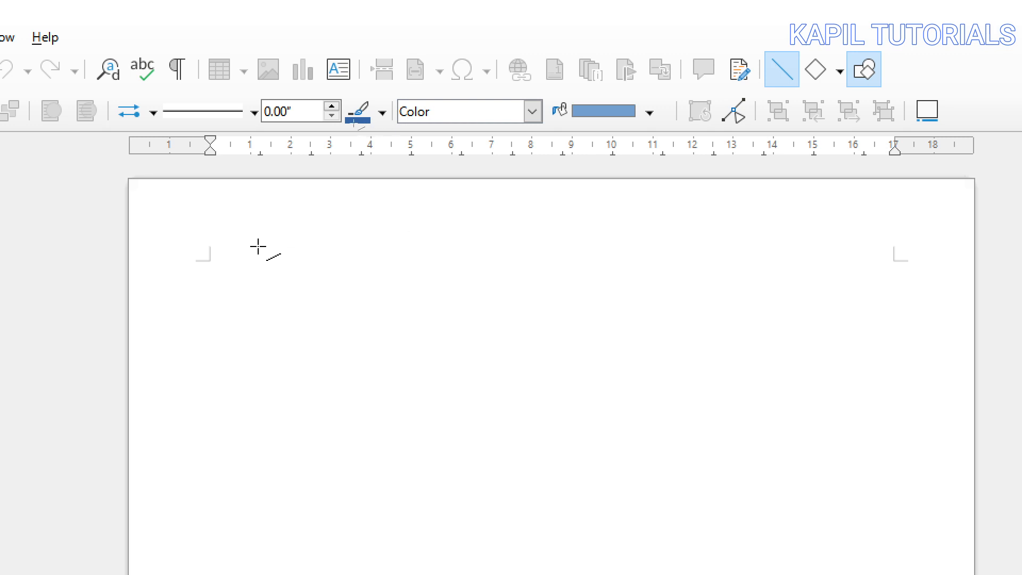
pyautogui.moveTo(257, 300); pyautogui.dragTo(542, 299)
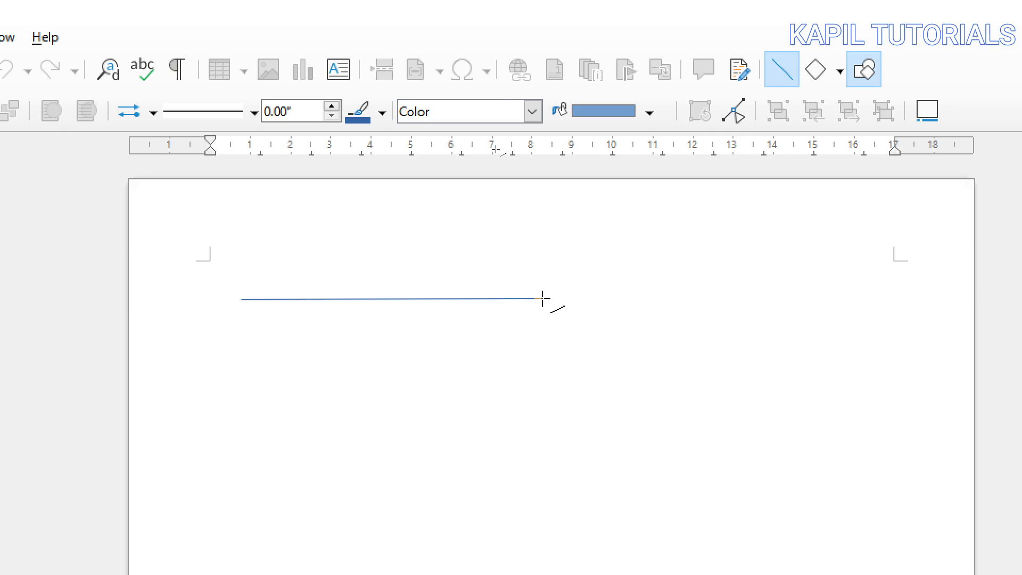
# Finish the horizontal line, hide the Drawing Object Properties toolbar, and show it again
pyautogui.moveTo(543, 299); pyautogui.dragTo(542, 300)
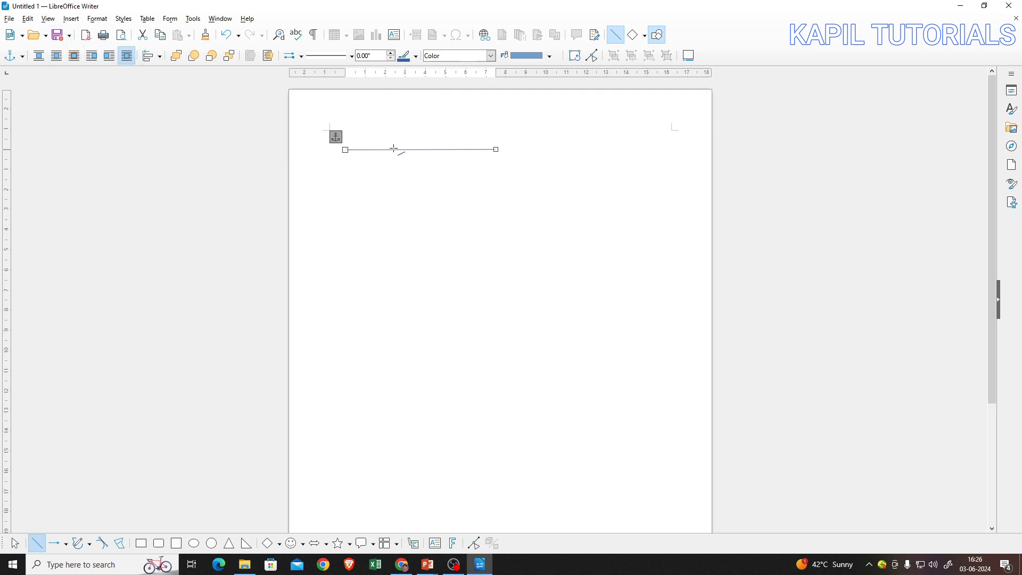
pyautogui.click(47, 19)
pyautogui.moveTo(58, 70)
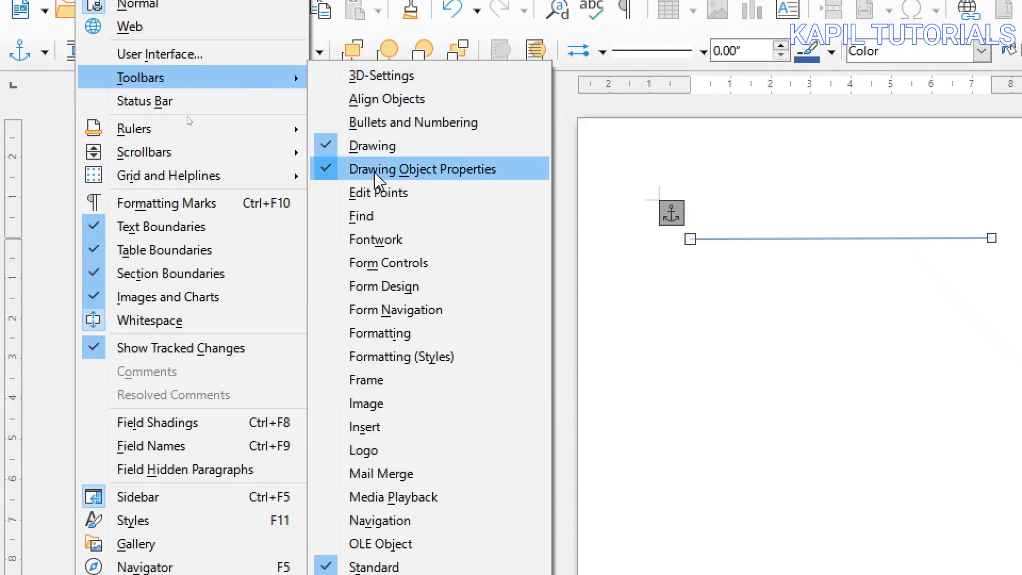
pyautogui.click(328, 170)
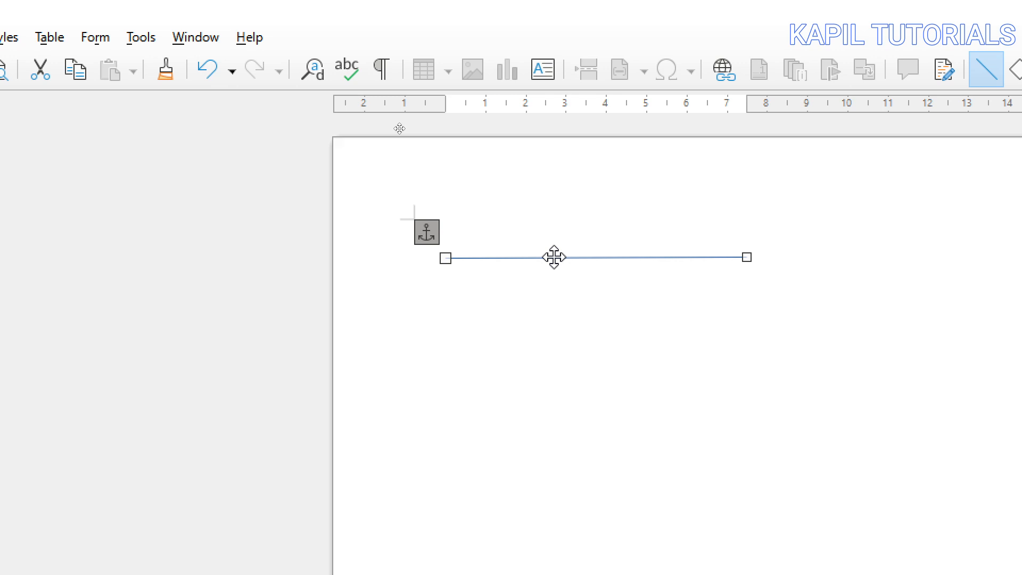
pyautogui.click(96, 36)
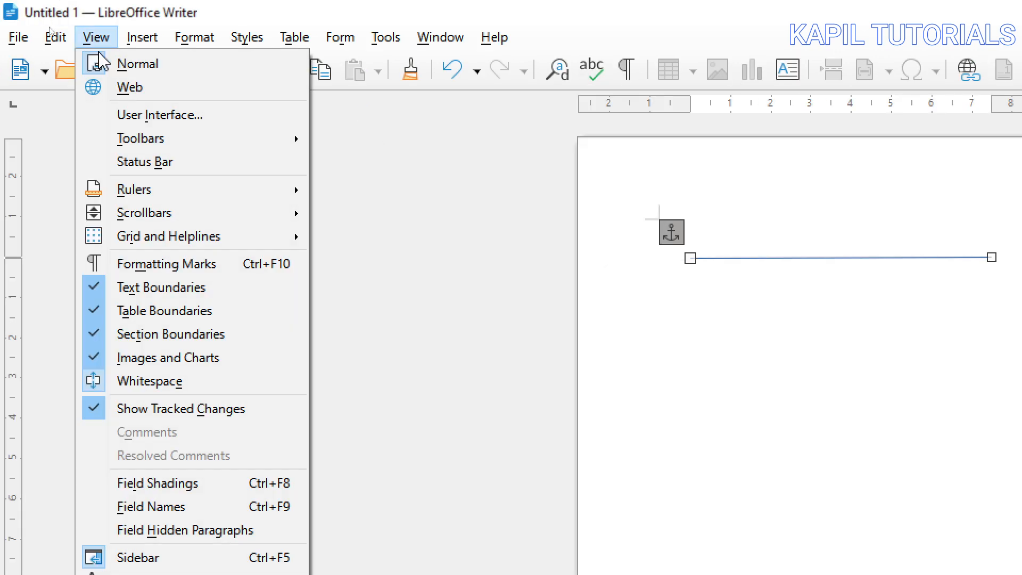
pyautogui.moveTo(147, 139)
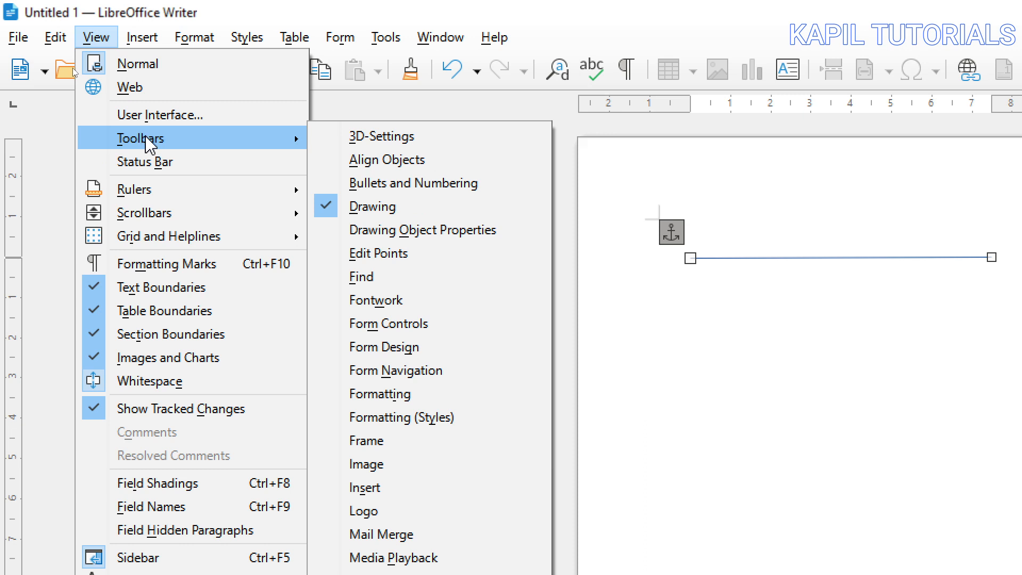
pyautogui.click(394, 231)
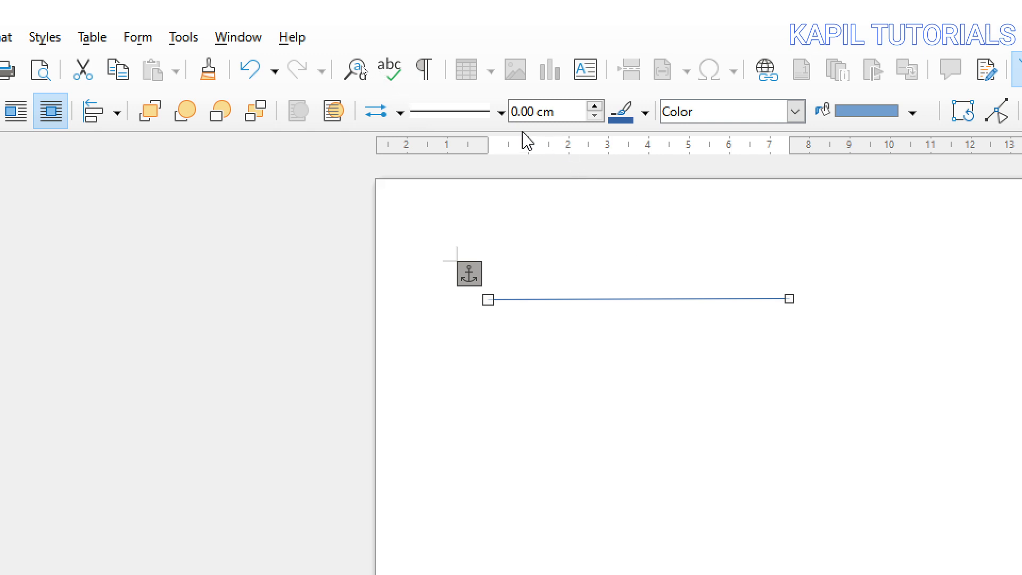
# Give the line a circle at its left end and a solid arrowhead at its right end
pyautogui.click(394, 115)
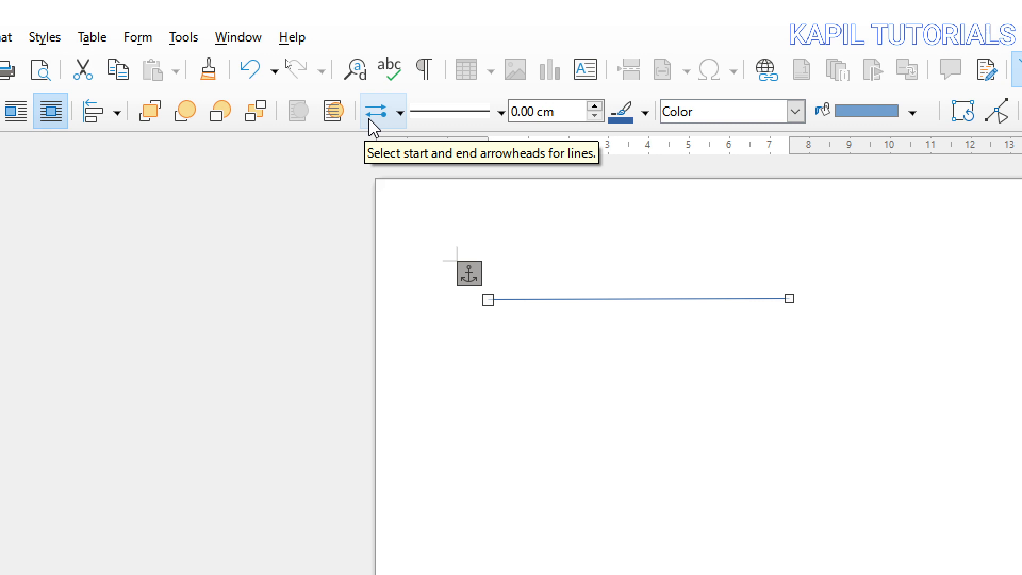
pyautogui.click(400, 113)
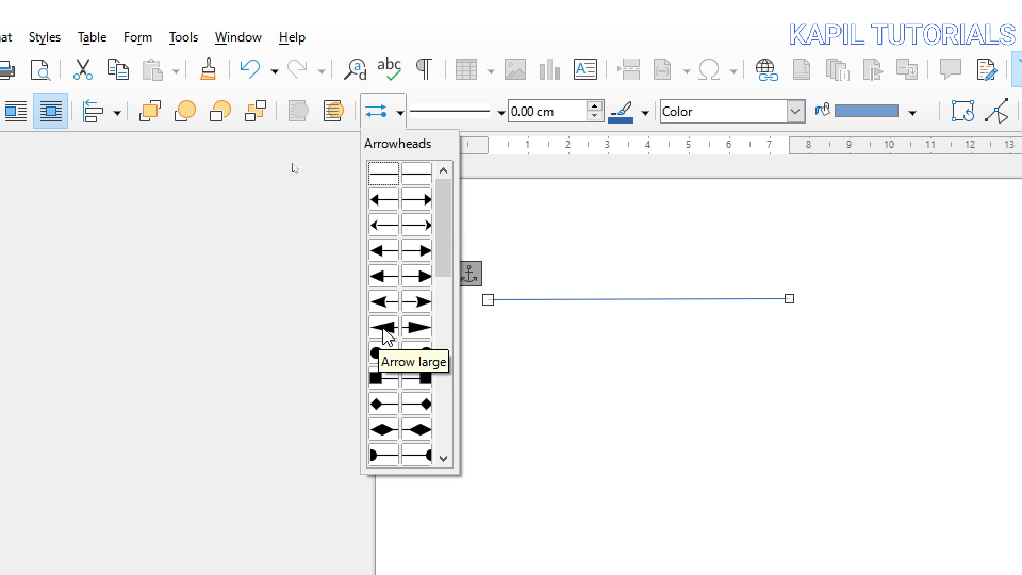
pyautogui.click(383, 353)
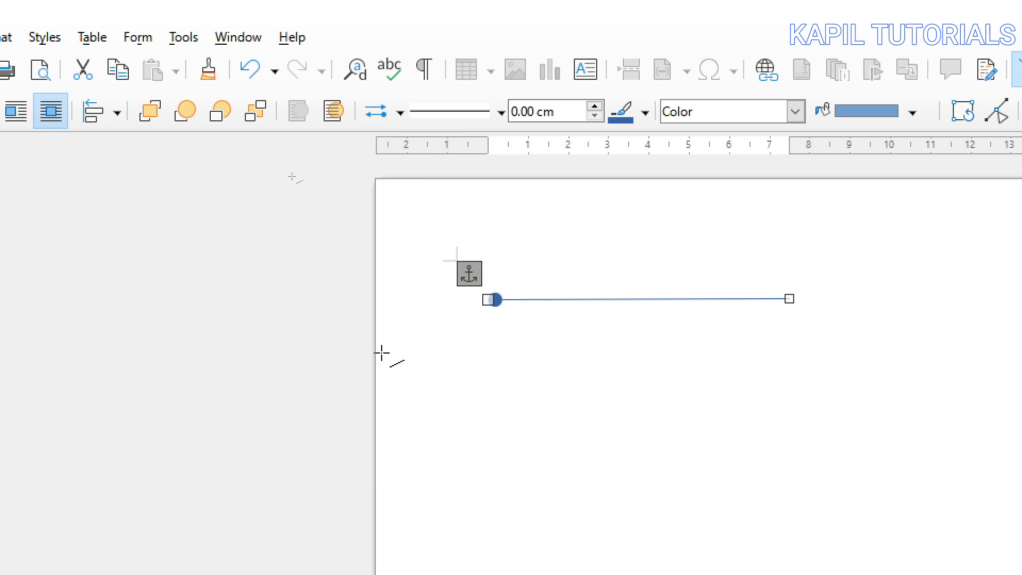
pyautogui.click(400, 113)
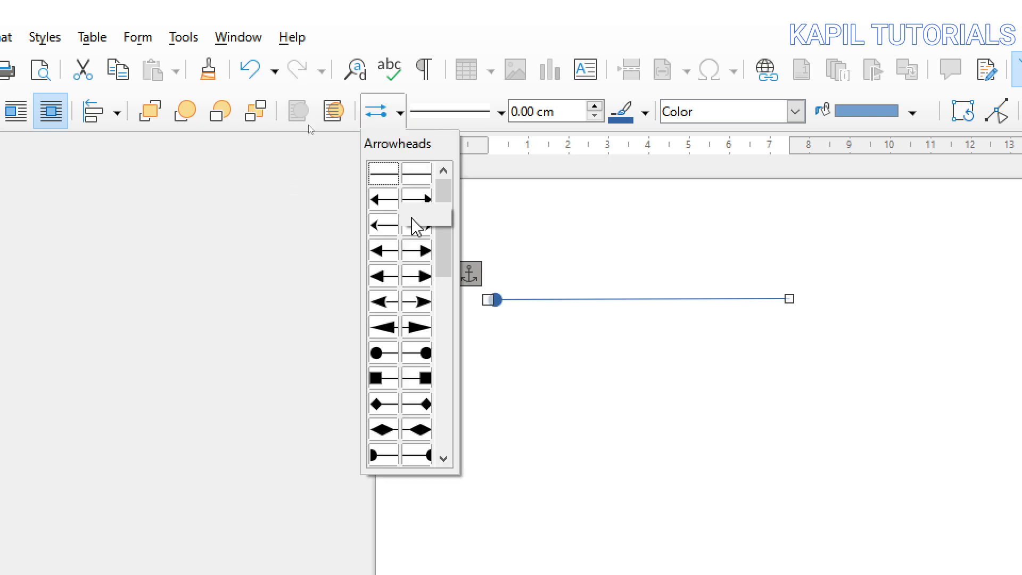
pyautogui.click(418, 278)
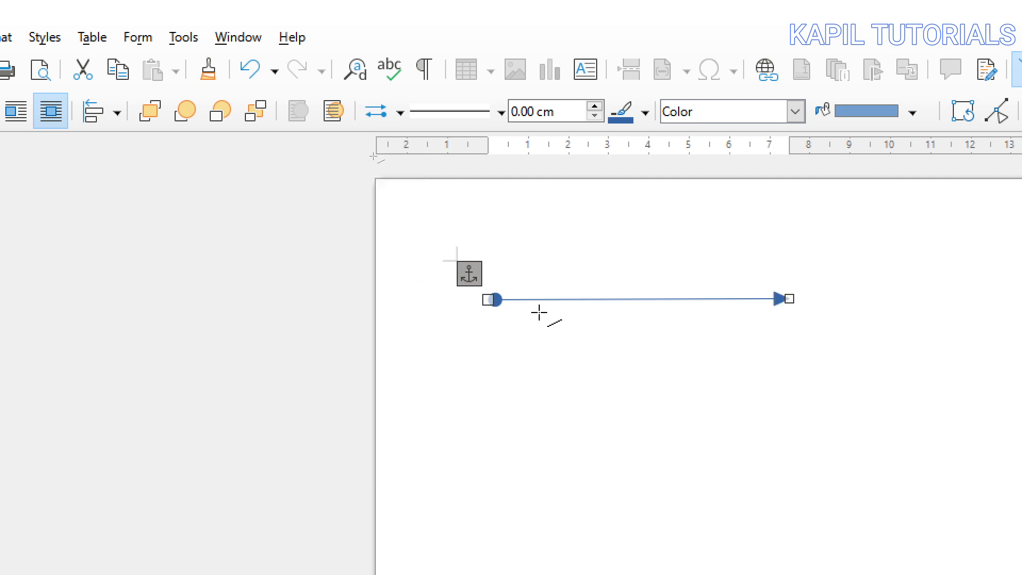
# Increase the line's thickness to 0.50 cm and reduce it to 0.30 cm
pyautogui.click(595, 106)
pyautogui.click(594, 107)
pyautogui.click(595, 107)
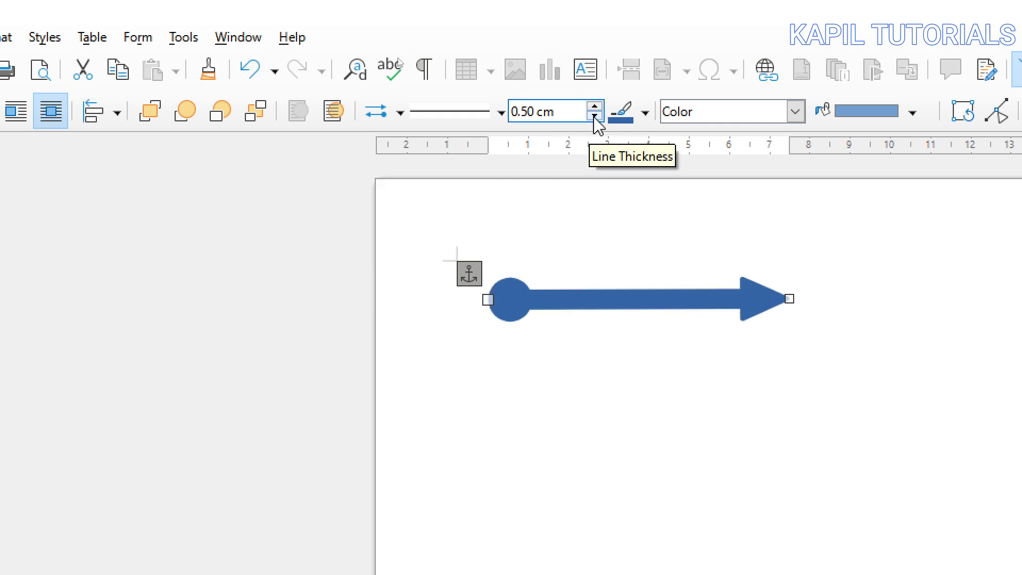
pyautogui.click(595, 116)
pyautogui.click(595, 116)
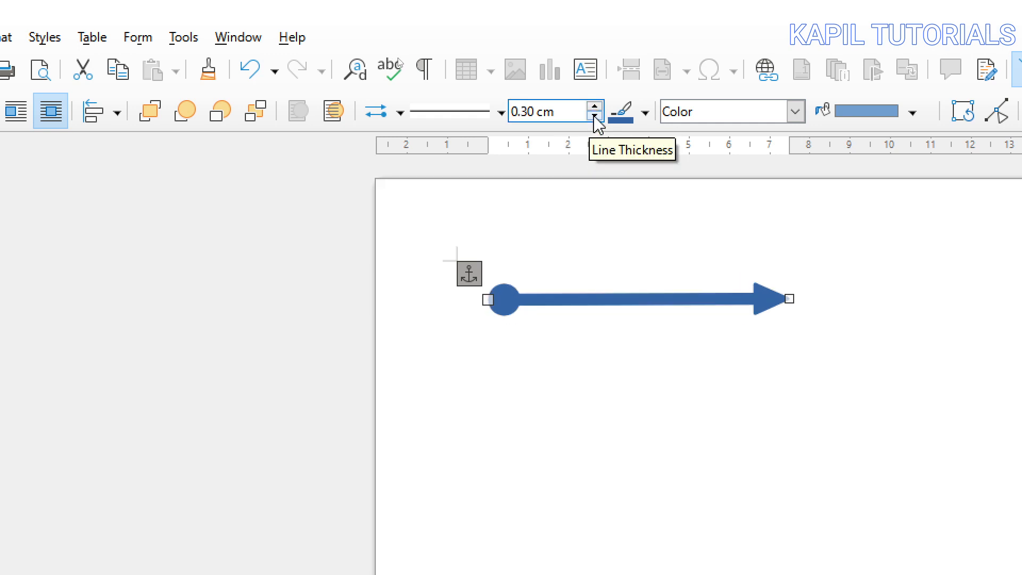
# Change the arrow line's style from continuous to the first dotted pattern
pyautogui.click(501, 113)
pyautogui.moveTo(495, 190)
pyautogui.mouseDown()
pyautogui.moveTo(496, 320)
pyautogui.moveTo(506, 191)
pyautogui.moveTo(495, 187)
pyautogui.mouseUp()
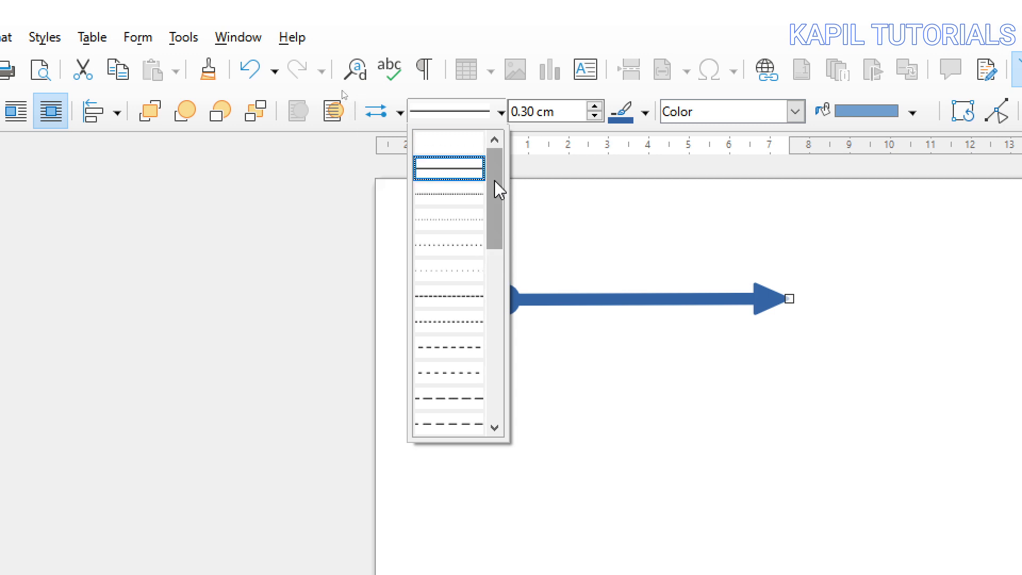
pyautogui.click(451, 201)
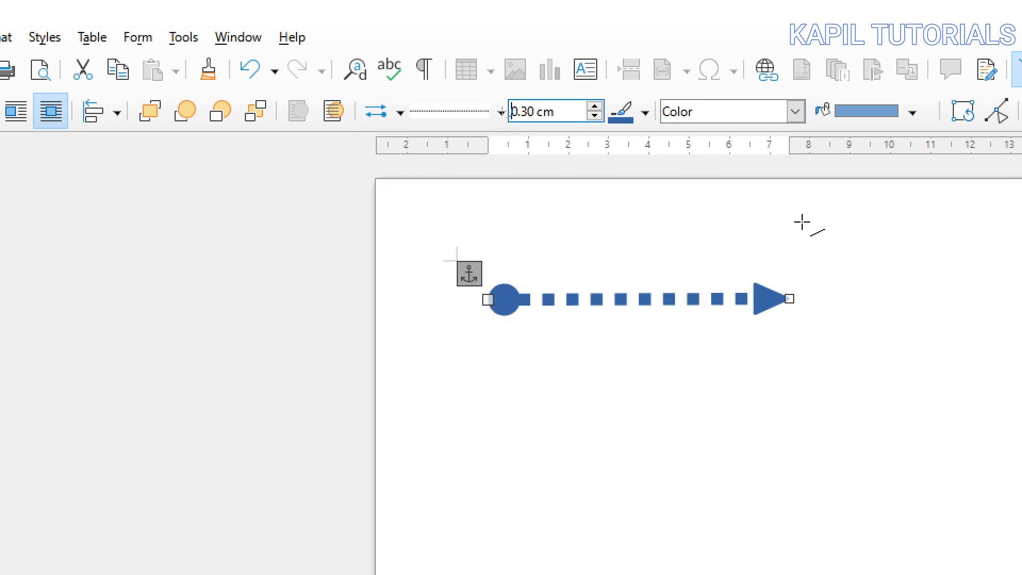
# Colour the dotted arrow line Green from the standard palette
pyautogui.click(796, 111)
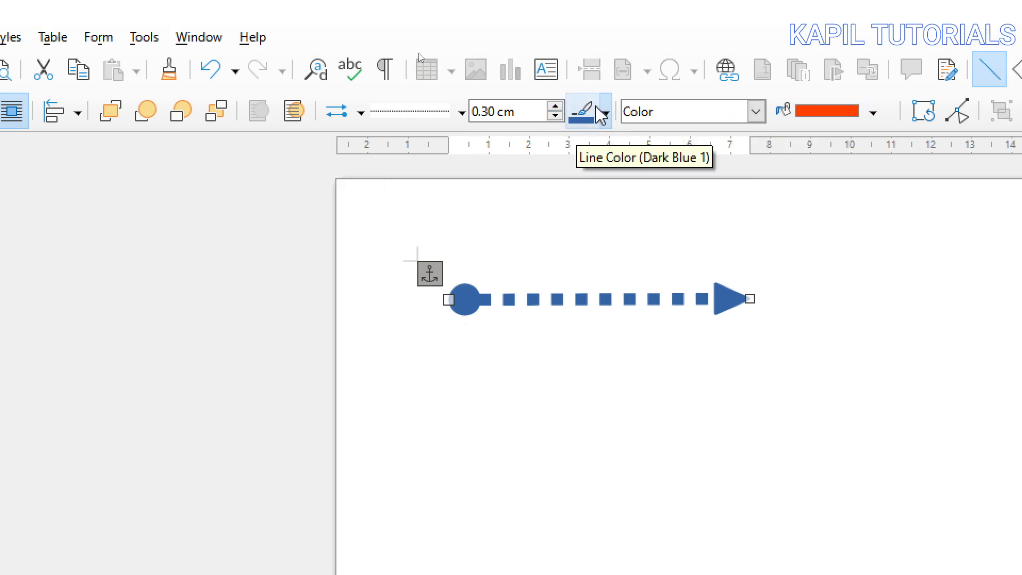
pyautogui.click(607, 114)
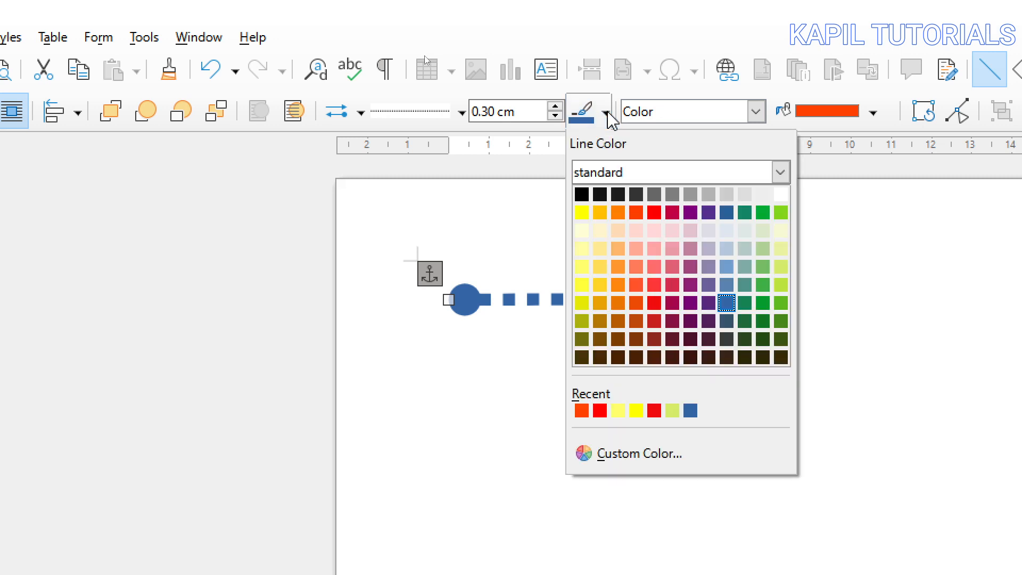
pyautogui.click(760, 214)
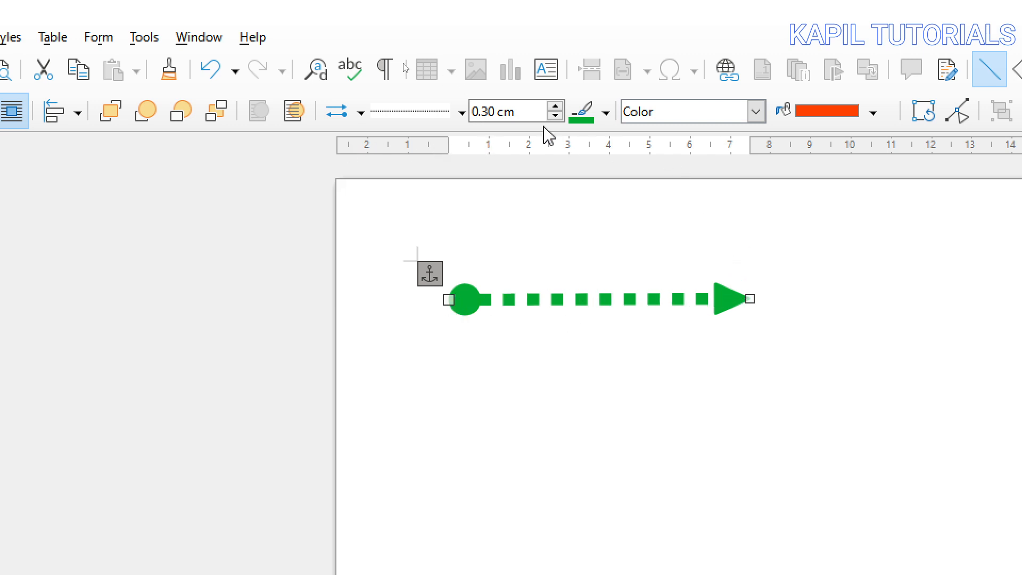
# Try the Gradient and Hatching fill types on the arrow line, and leave the fill type set to Bitmap
pyautogui.click(758, 110)
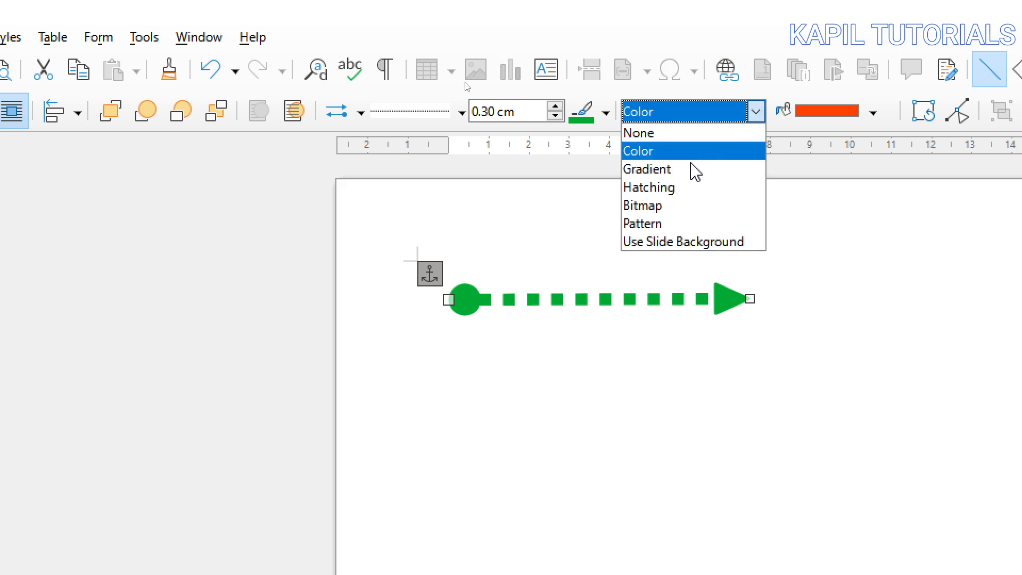
pyautogui.click(688, 169)
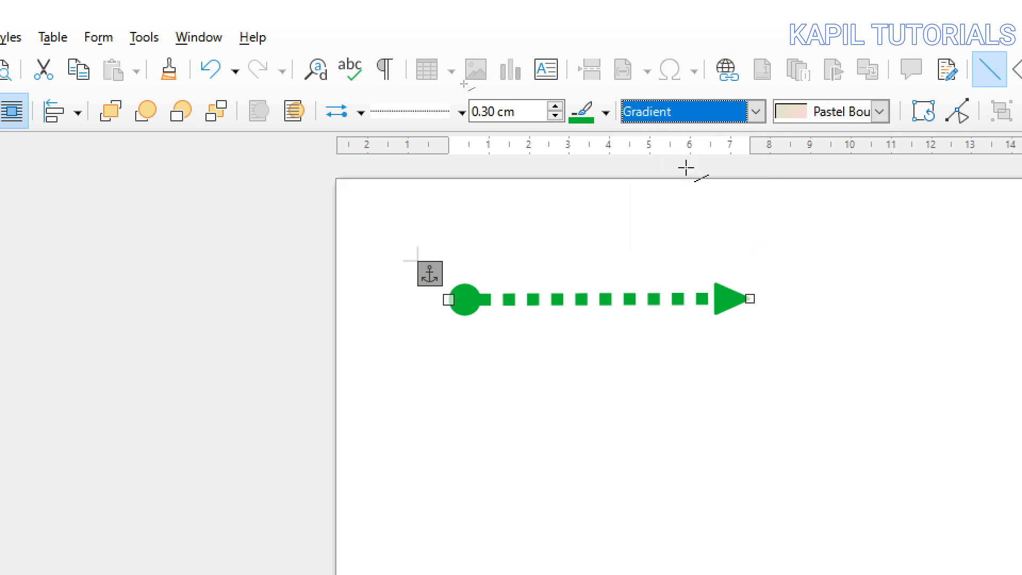
pyautogui.click(756, 112)
pyautogui.click(667, 187)
pyautogui.click(756, 112)
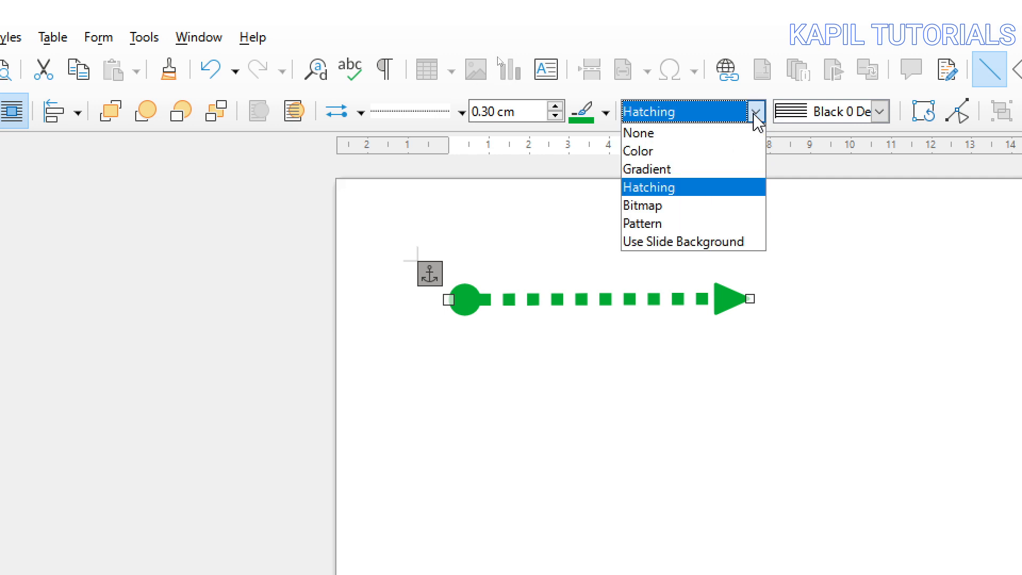
pyautogui.click(670, 204)
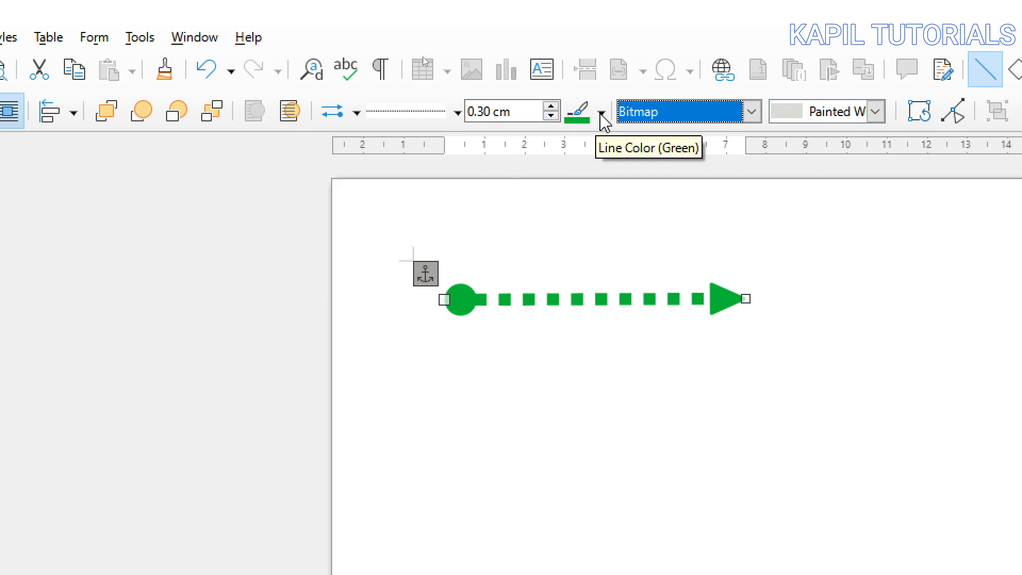
# Give the arrow line a custom crimson line colour, and rotate it slightly so its right end is a little higher
pyautogui.click(601, 114)
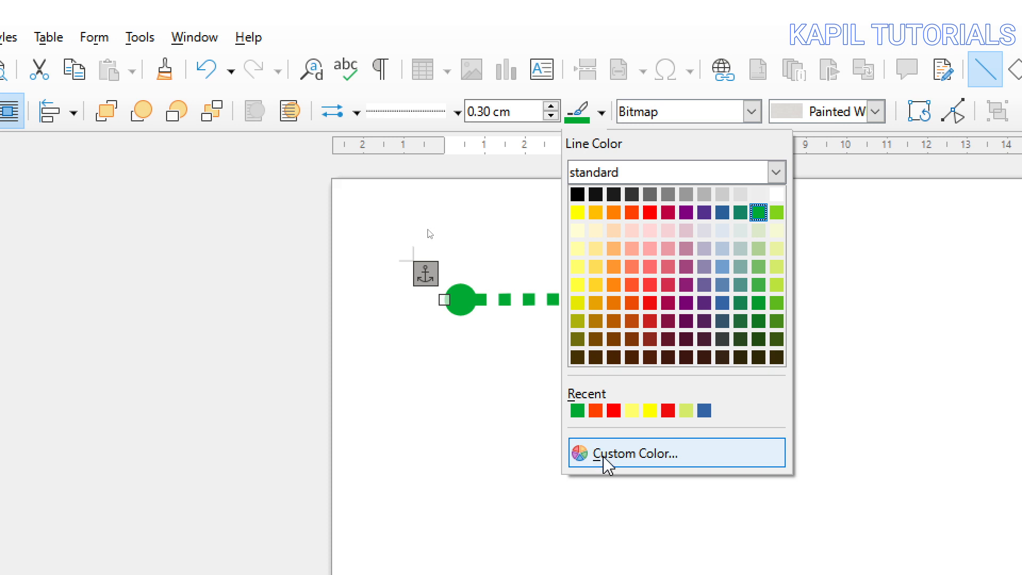
pyautogui.click(617, 464)
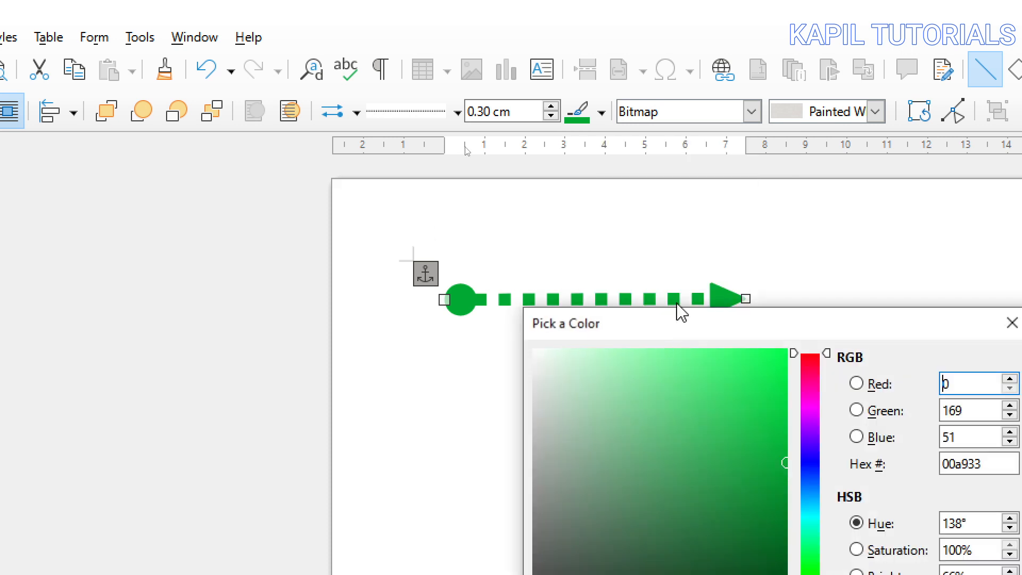
pyautogui.moveTo(750, 332); pyautogui.dragTo(794, 132)
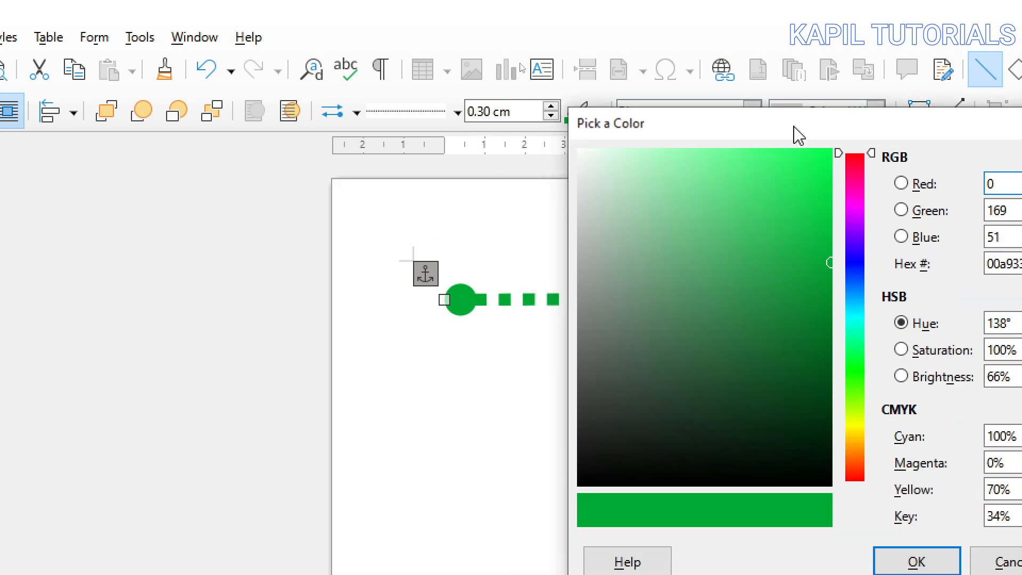
pyautogui.click(810, 182)
pyautogui.press('Return')
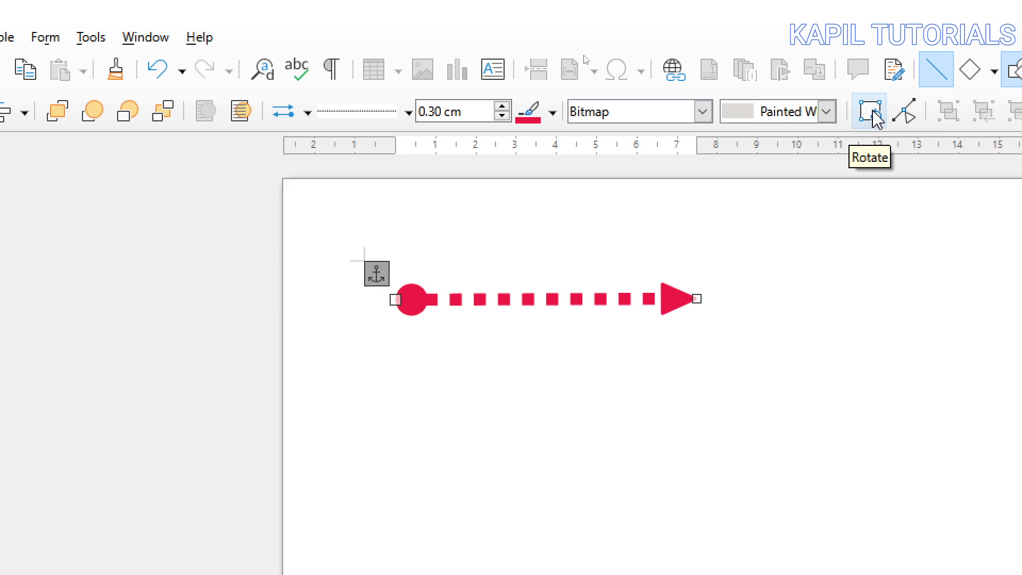
pyautogui.click(874, 116)
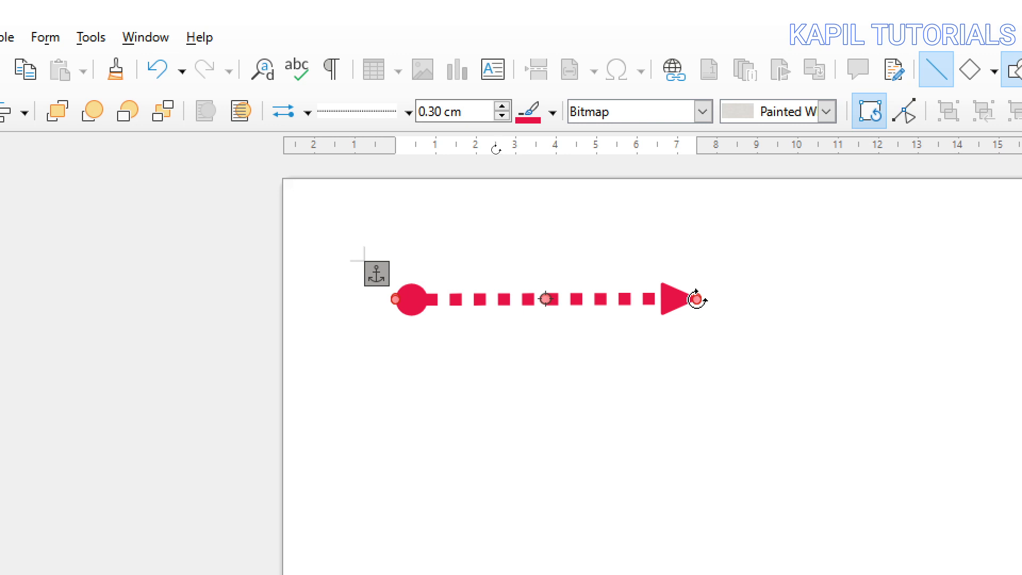
pyautogui.moveTo(697, 300)
pyautogui.mouseDown()
pyautogui.moveTo(666, 392)
pyautogui.moveTo(691, 217)
pyautogui.moveTo(675, 311)
pyautogui.moveTo(672, 287)
pyautogui.moveTo(676, 297)
pyautogui.mouseUp()
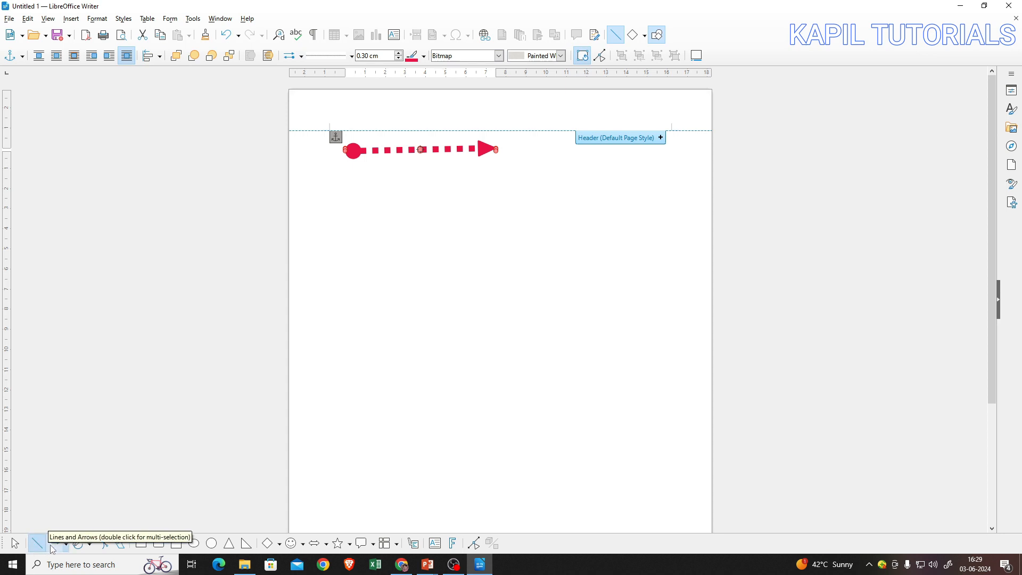
# Draw two lines with a left arrowhead and a right circle below the crimson arrow, about 6 cm and 7.6 cm long
pyautogui.click(64, 544)
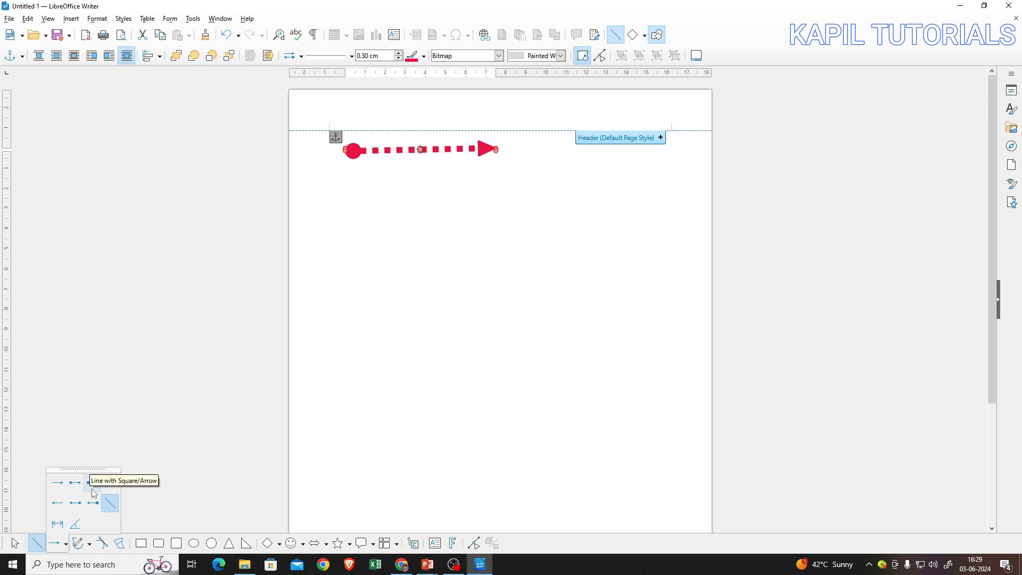
pyautogui.click(88, 503)
pyautogui.moveTo(378, 303); pyautogui.dragTo(498, 298)
pyautogui.moveTo(417, 235); pyautogui.dragTo(568, 234)
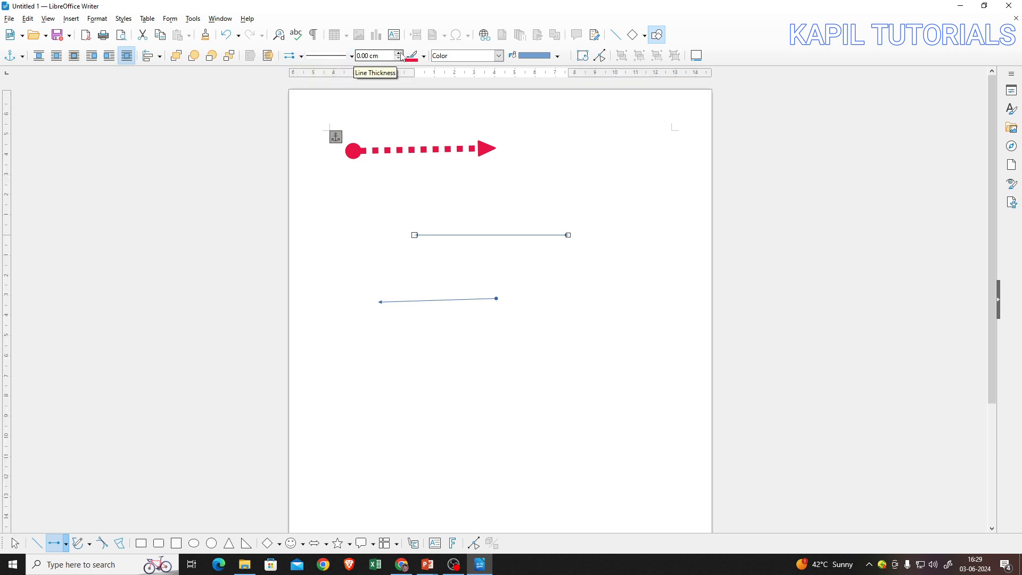
# Set the upper blue arrow line's thickness to 0.20 cm and its colour to red
pyautogui.click(398, 54)
pyautogui.click(398, 53)
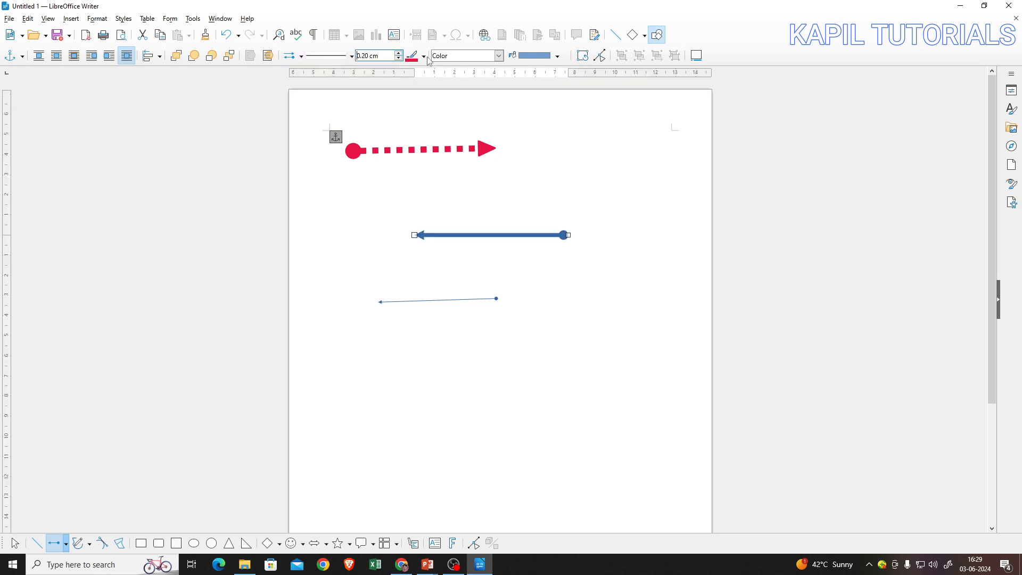
pyautogui.click(425, 57)
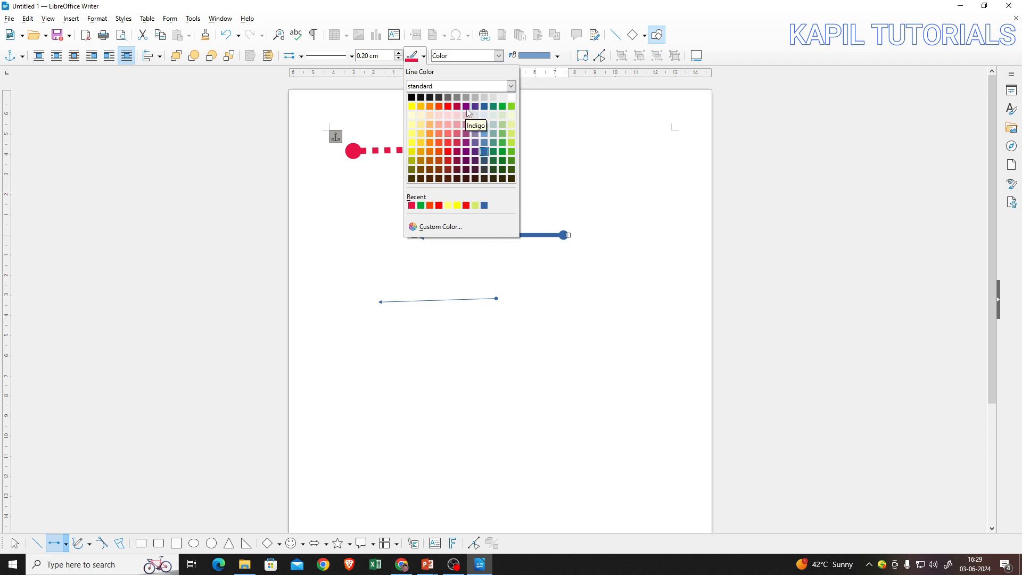
pyautogui.click(448, 106)
# Draw a dimension line about 46 mm wide just below the thin blue arrow line
pyautogui.click(66, 543)
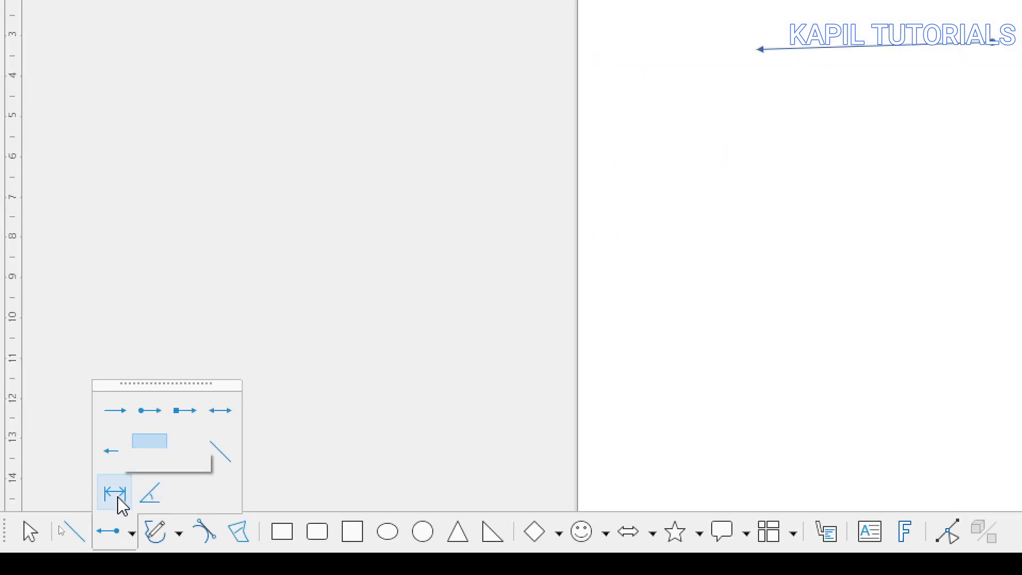
pyautogui.click(57, 524)
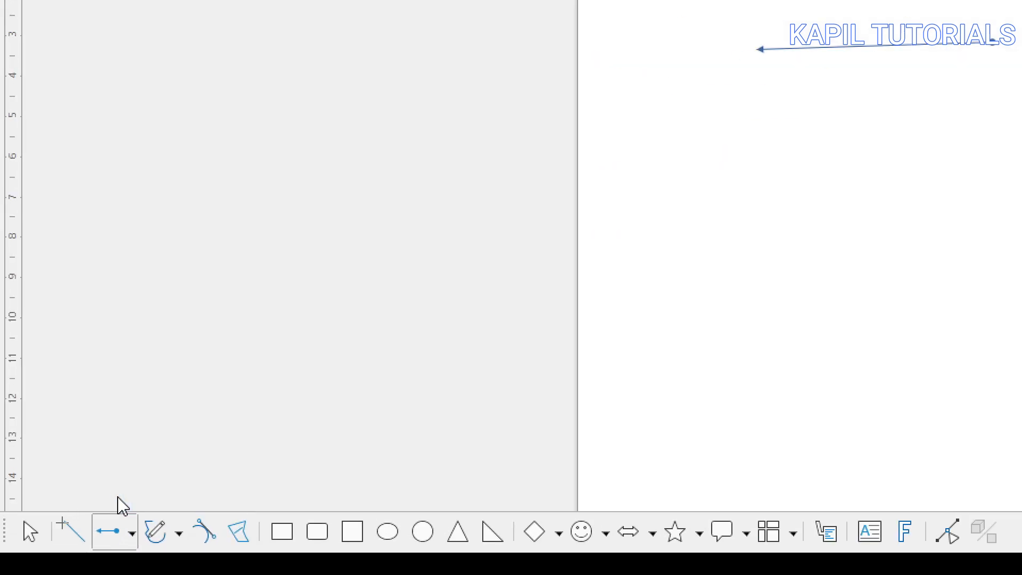
pyautogui.moveTo(803, 123); pyautogui.dragTo(987, 118)
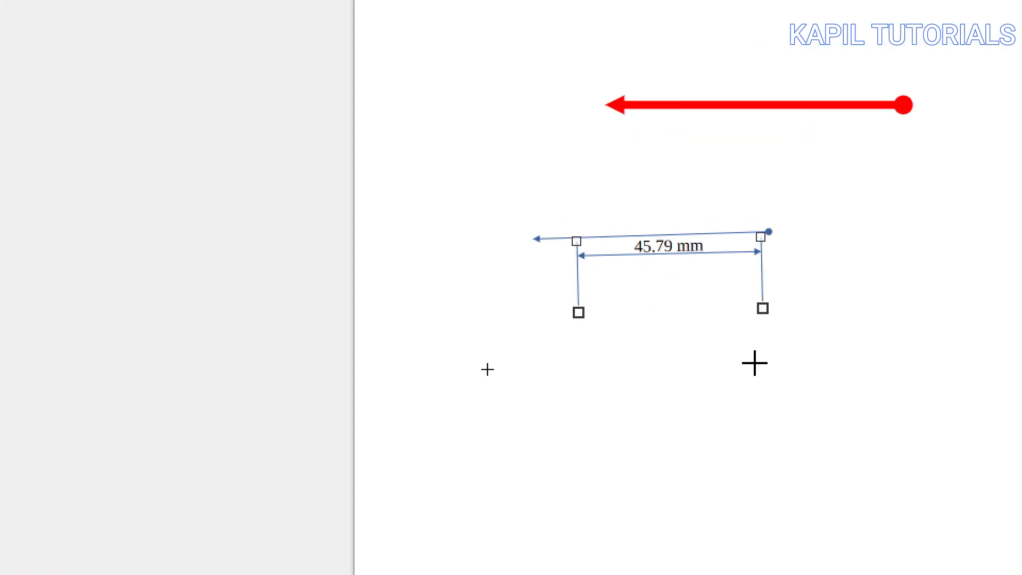
# Draw a second dimension line about 69 mm wide below the first, and a filled curve about 5.4 cm wide beside the dimension lines
pyautogui.moveTo(601, 364); pyautogui.dragTo(871, 384)
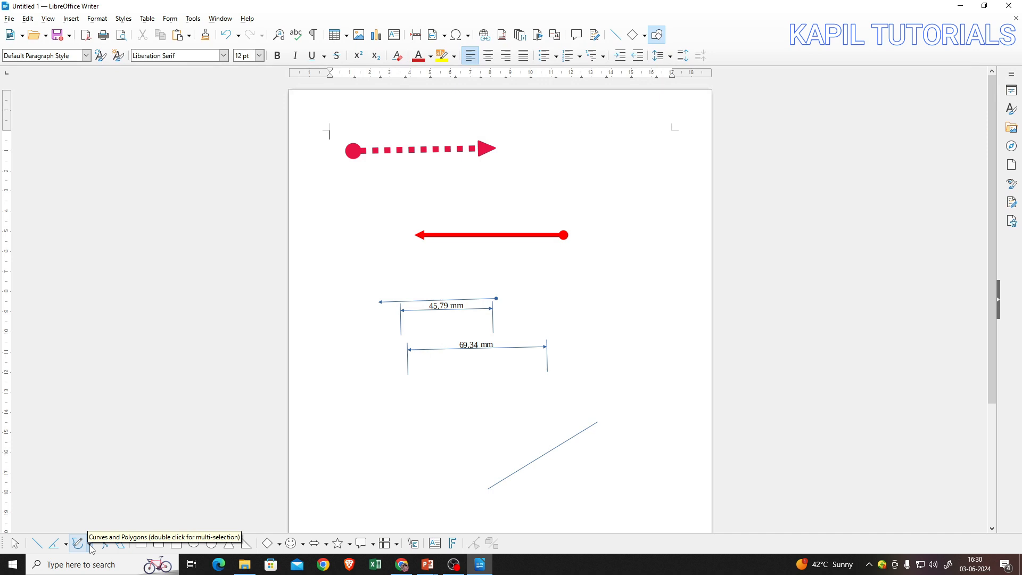
pyautogui.click(90, 544)
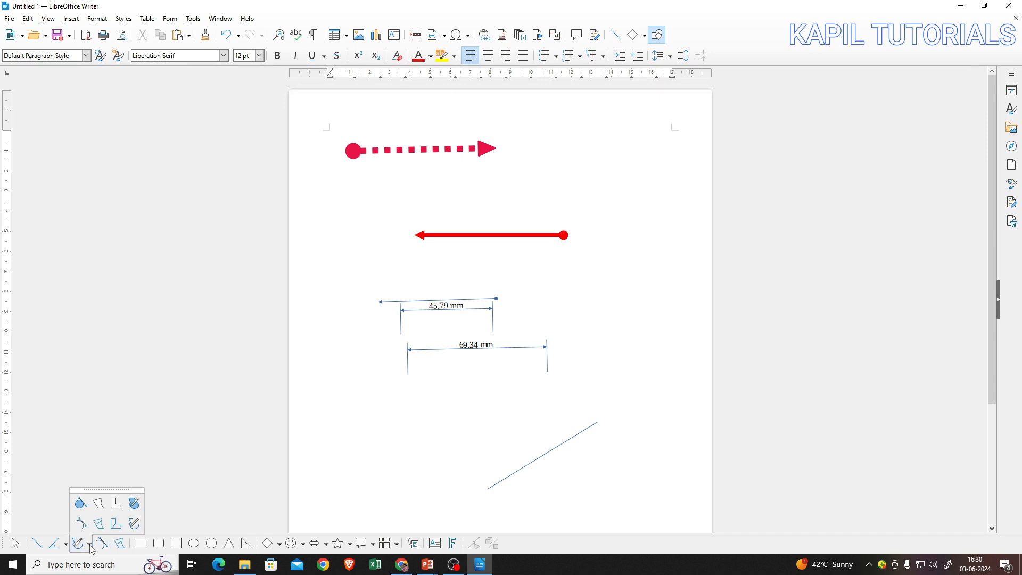
pyautogui.click(81, 510)
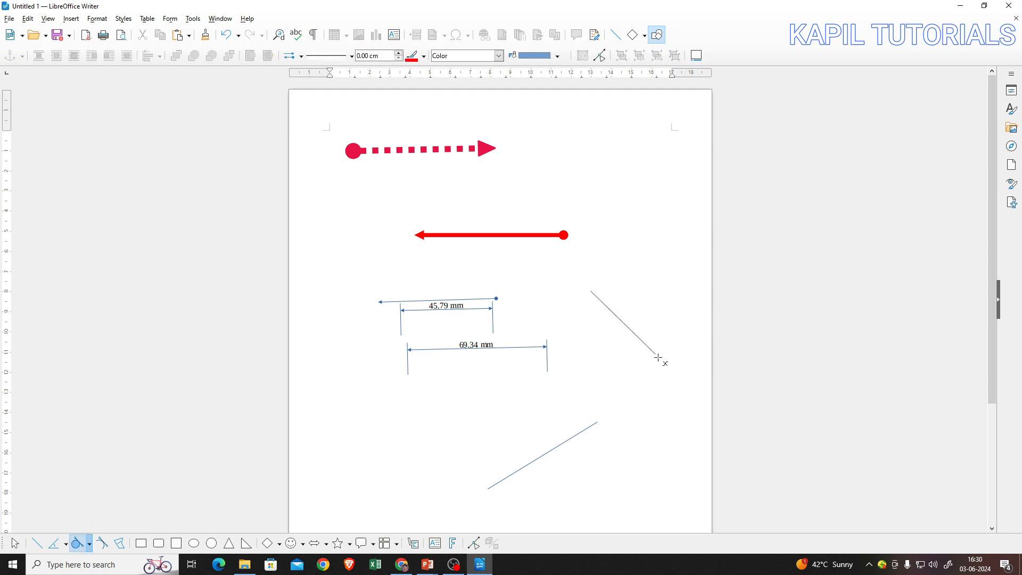
pyautogui.moveTo(669, 369); pyautogui.dragTo(683, 393)
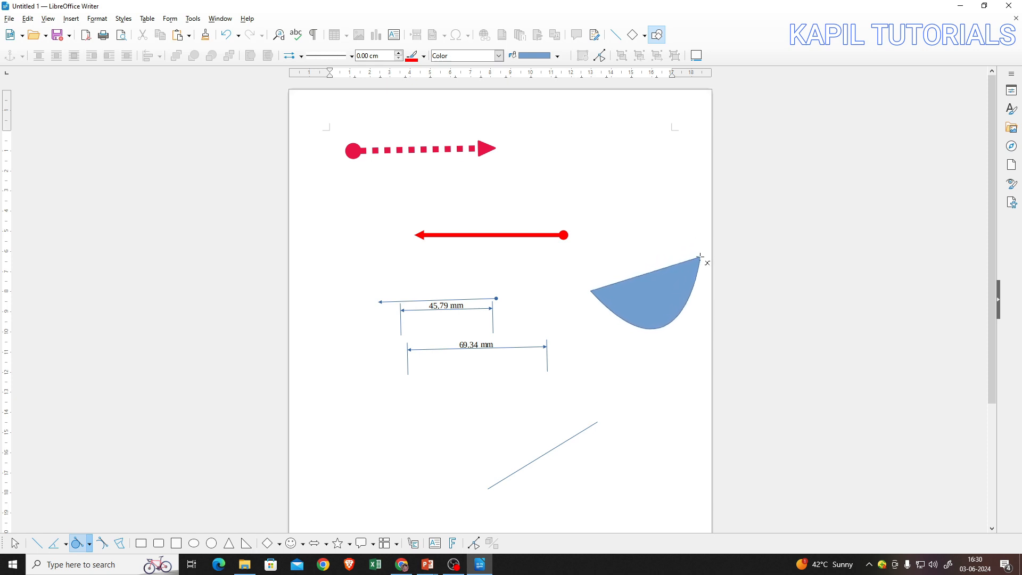
pyautogui.doubleClick(701, 257)
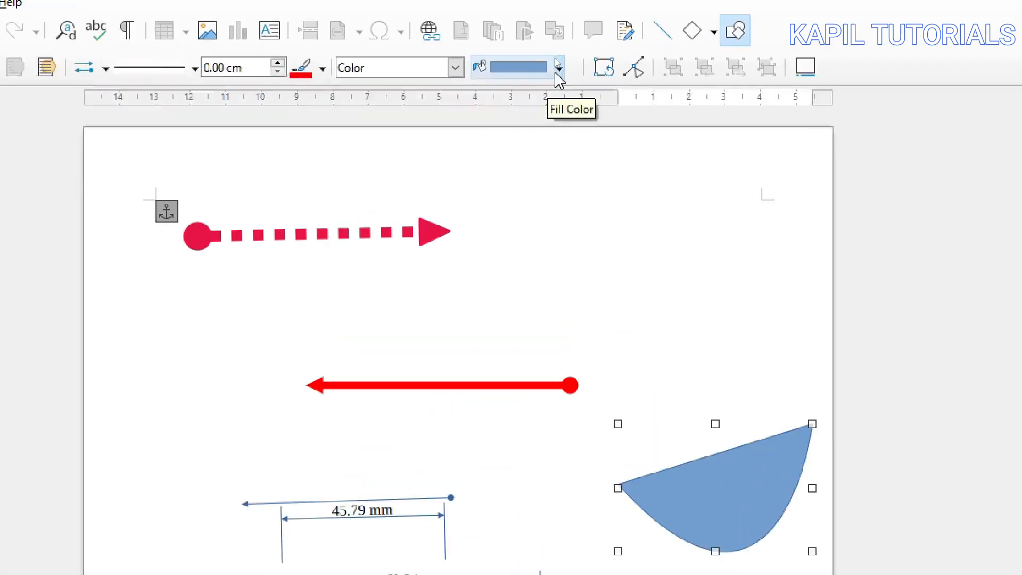
# Format the filled curve with a red fill and a green outline 0.20 cm thick
pyautogui.click(558, 68)
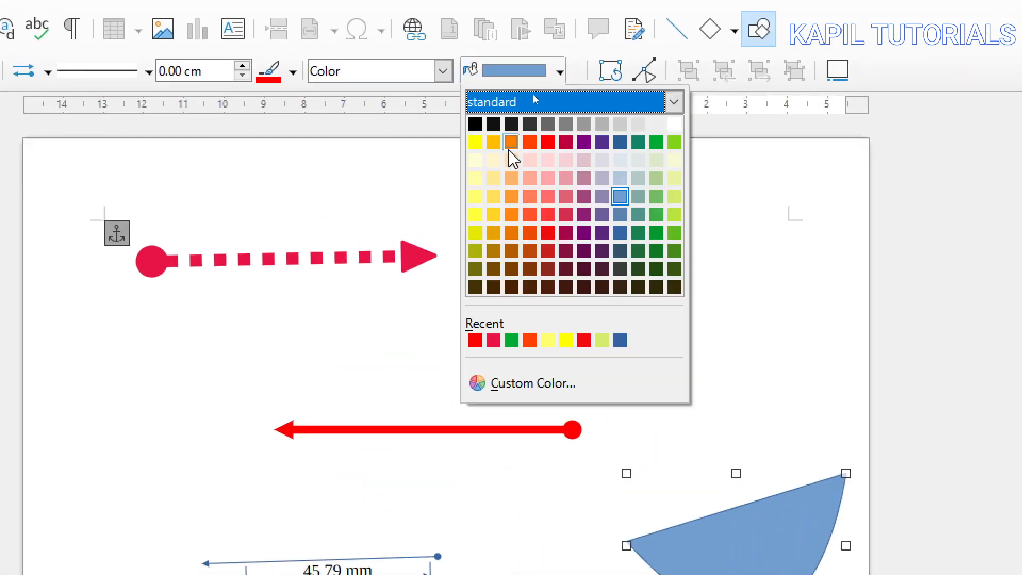
pyautogui.click(546, 142)
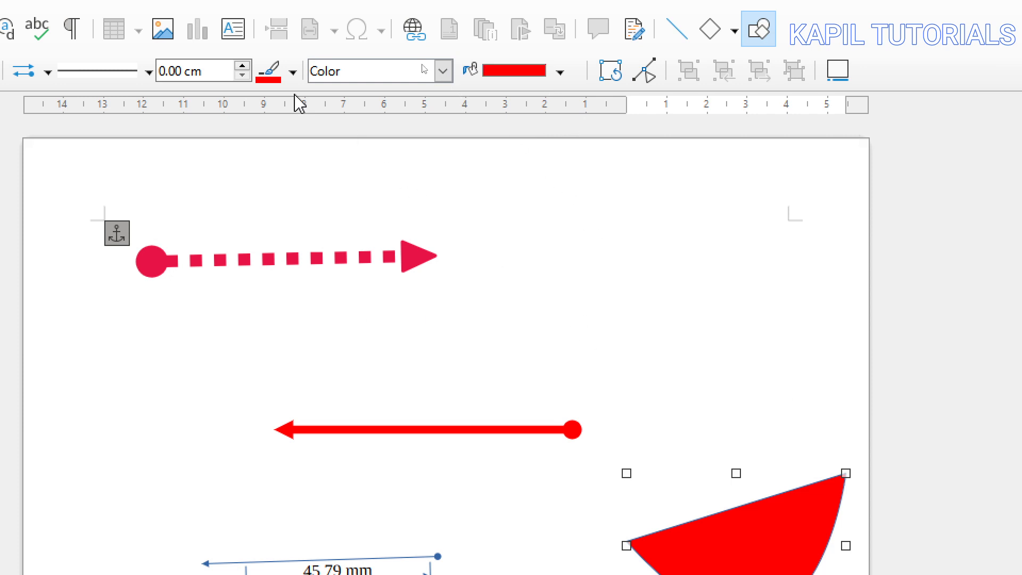
pyautogui.click(292, 76)
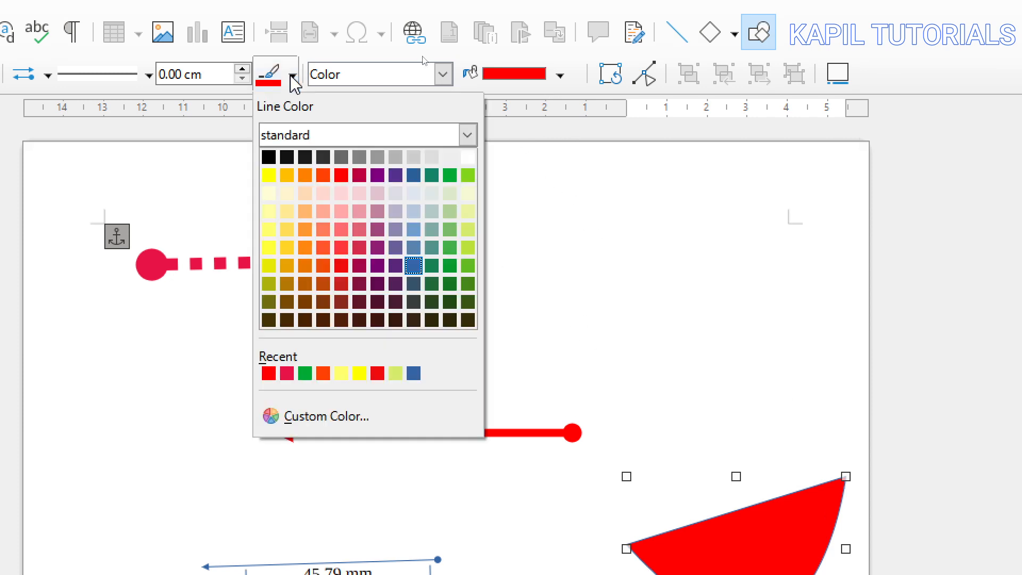
pyautogui.click(449, 176)
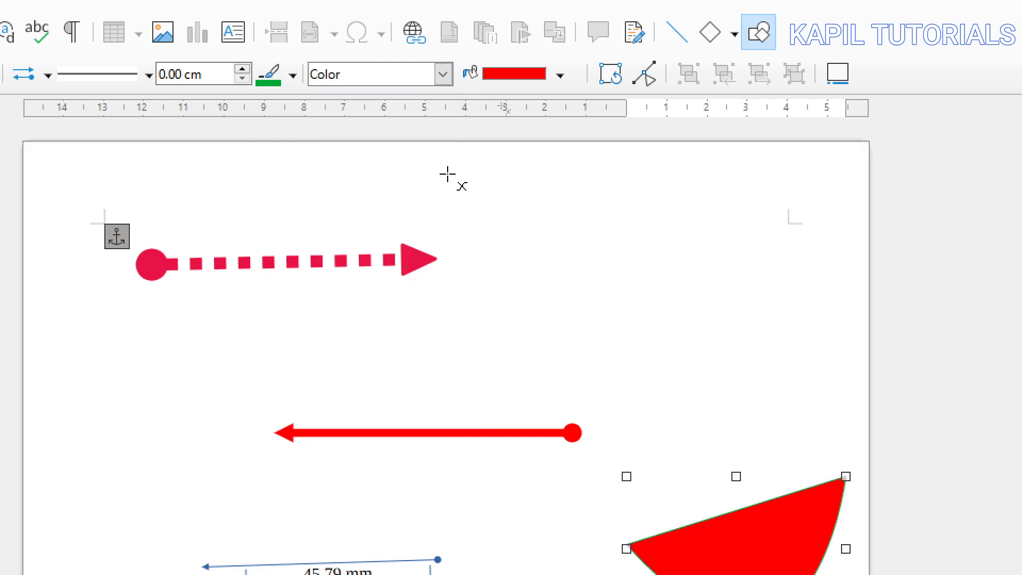
pyautogui.click(242, 75)
pyautogui.click(243, 75)
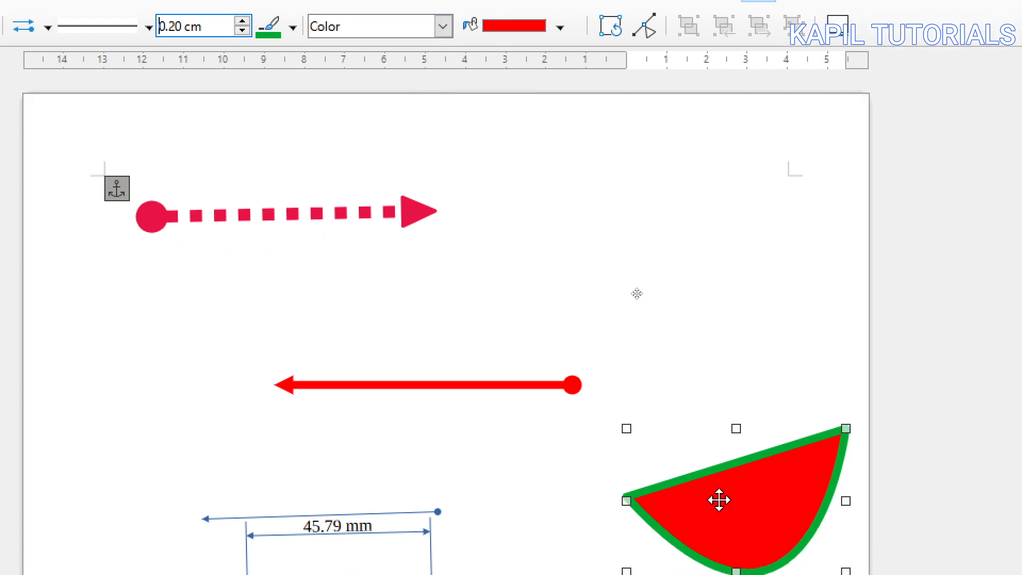
# Move the filled curve up so it sits just above the red arrow's round end, and change its fill type to Gradient
pyautogui.moveTo(719, 500); pyautogui.dragTo(550, 307)
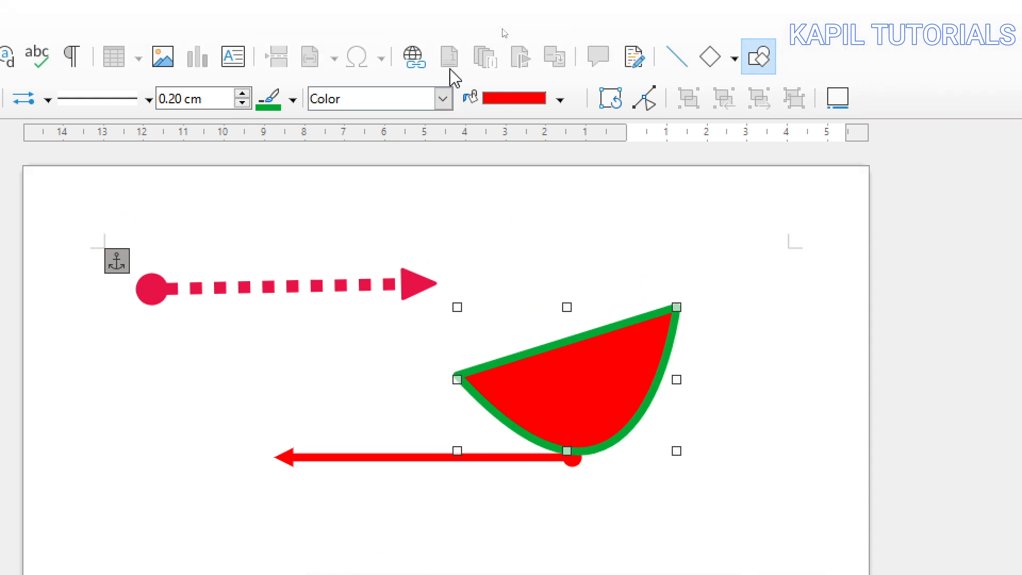
pyautogui.click(442, 99)
pyautogui.click(381, 154)
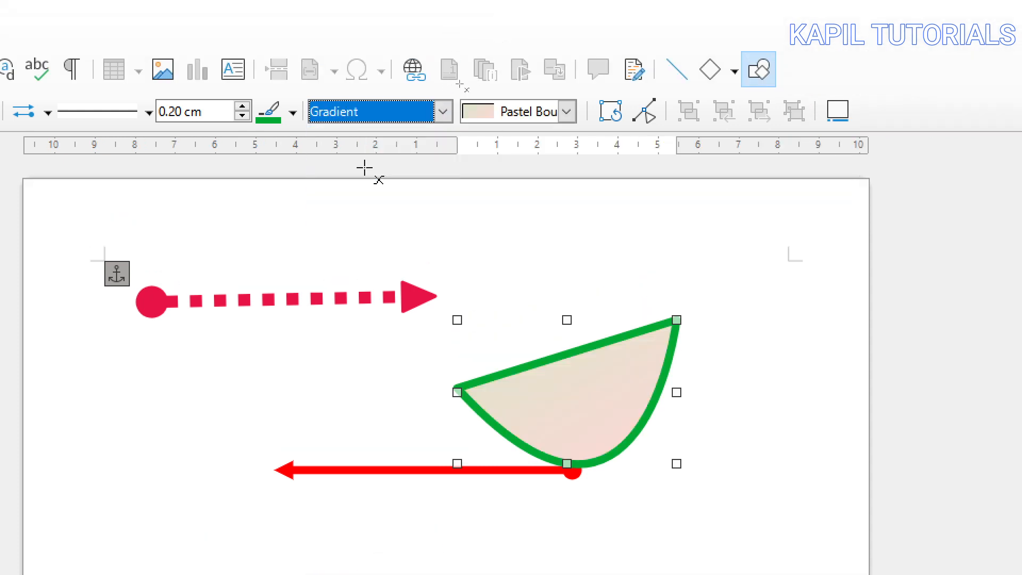
# Try the Neon Light and Sunshine gradients on the curve, and settle on the Rainbow gradient
pyautogui.click(568, 111)
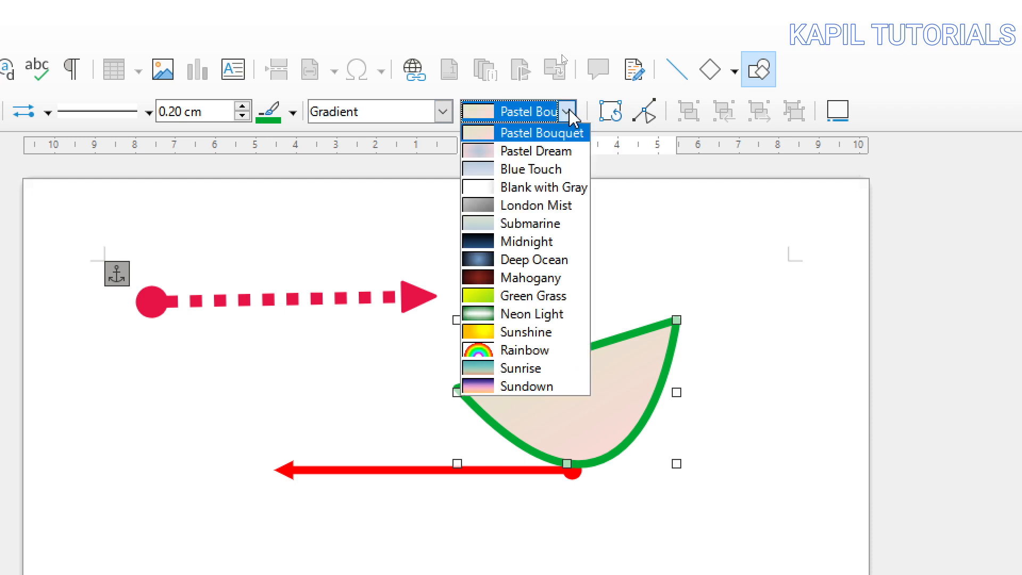
pyautogui.click(483, 314)
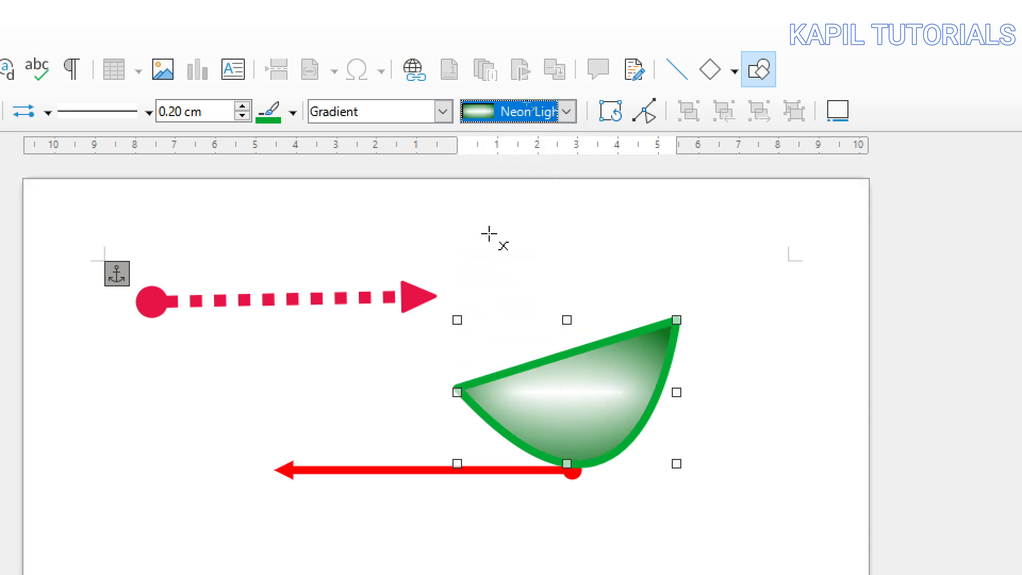
pyautogui.click(567, 112)
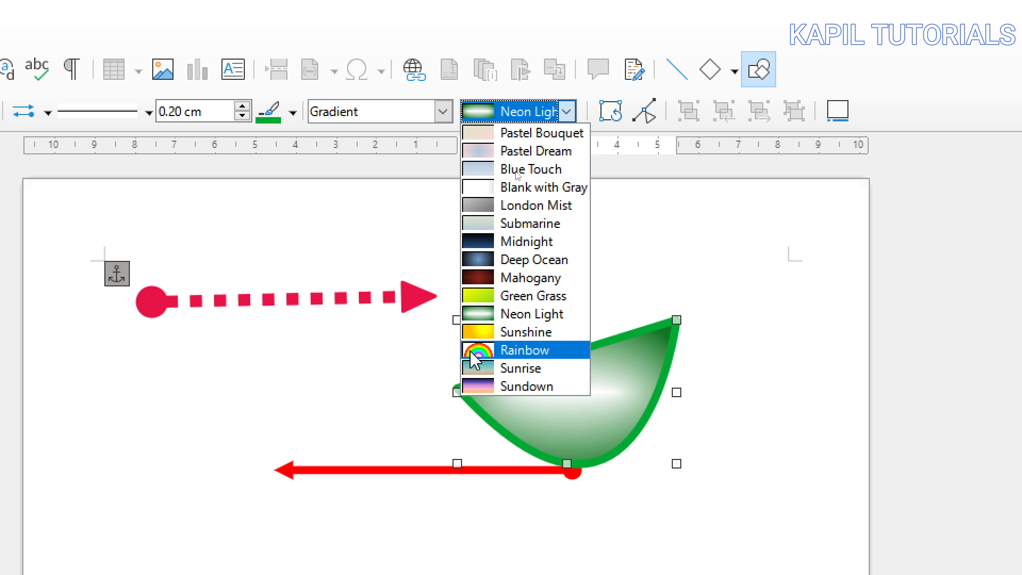
pyautogui.click(482, 331)
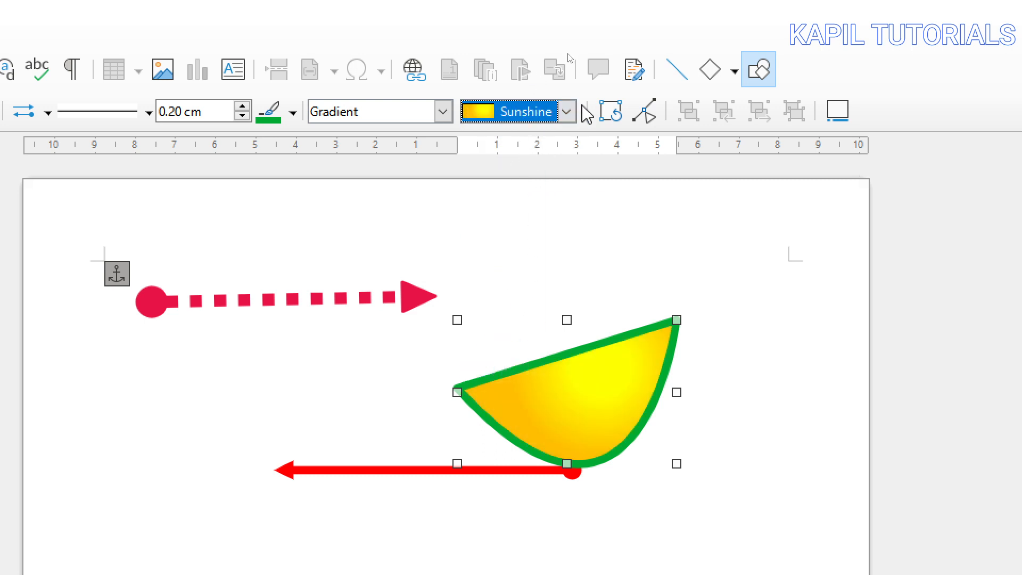
pyautogui.click(567, 113)
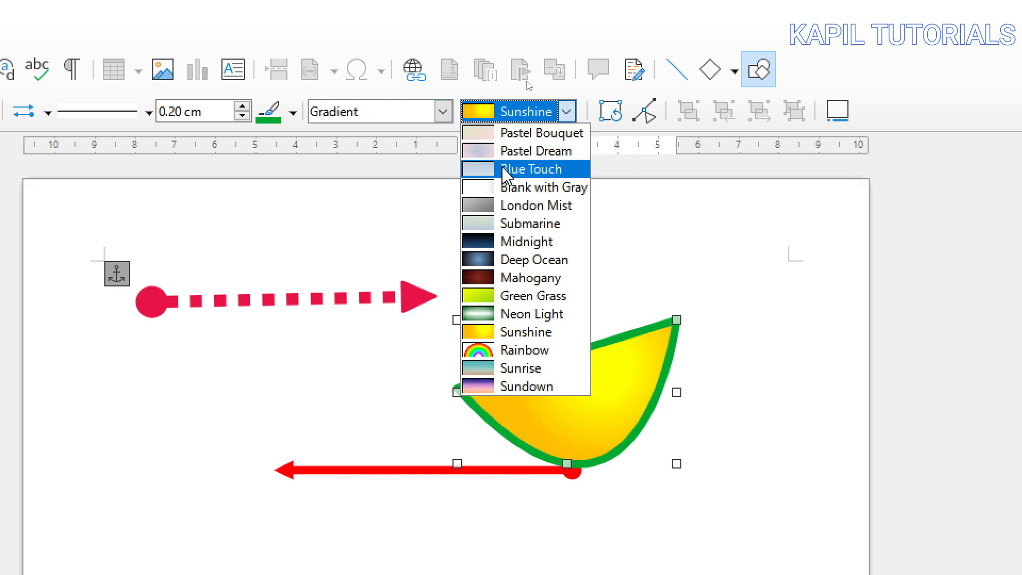
pyautogui.click(478, 352)
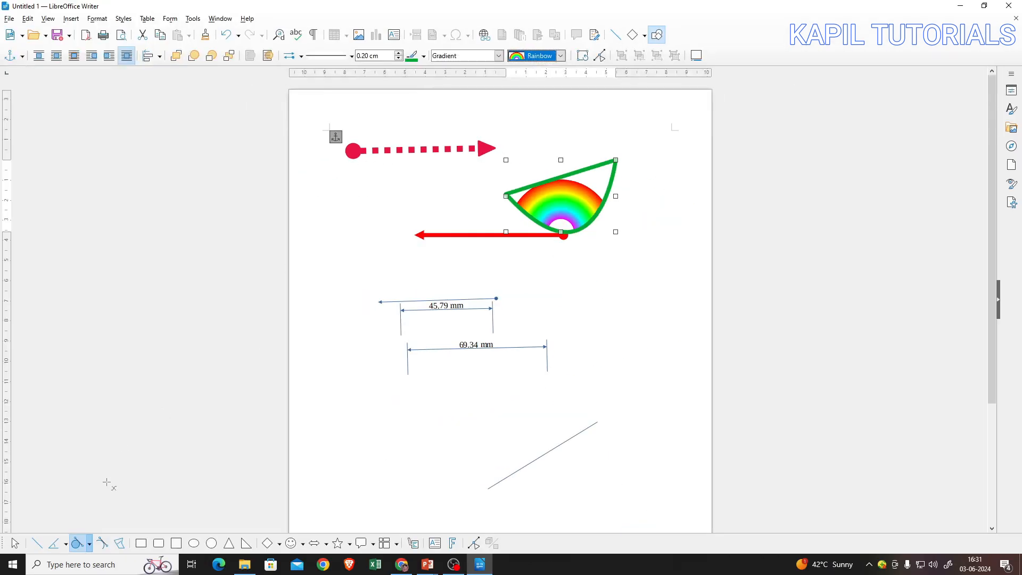
# Draw a filled five-cornered polygon about 7.4 cm wide below the dimension lines
pyautogui.click(89, 545)
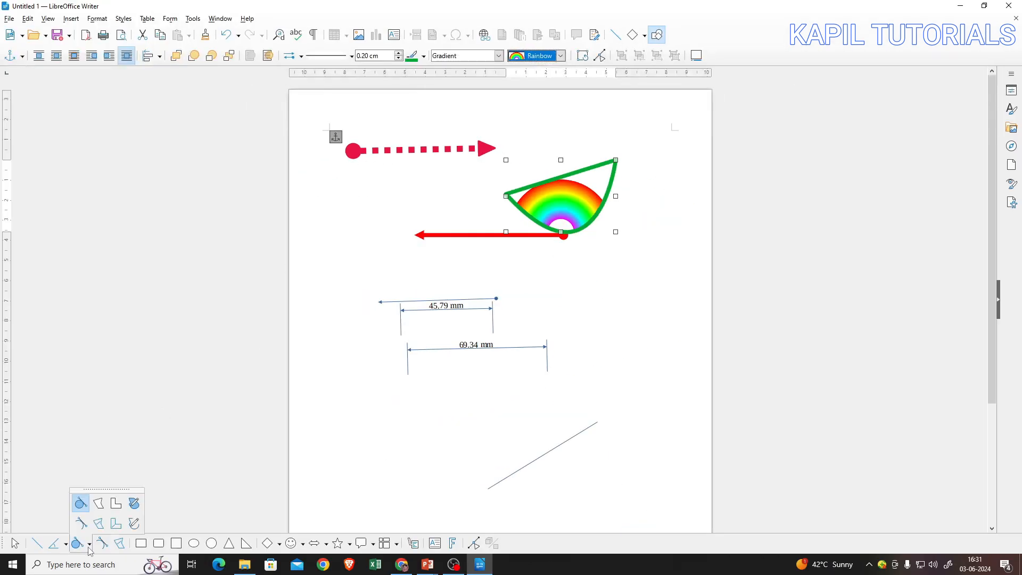
pyautogui.click(100, 505)
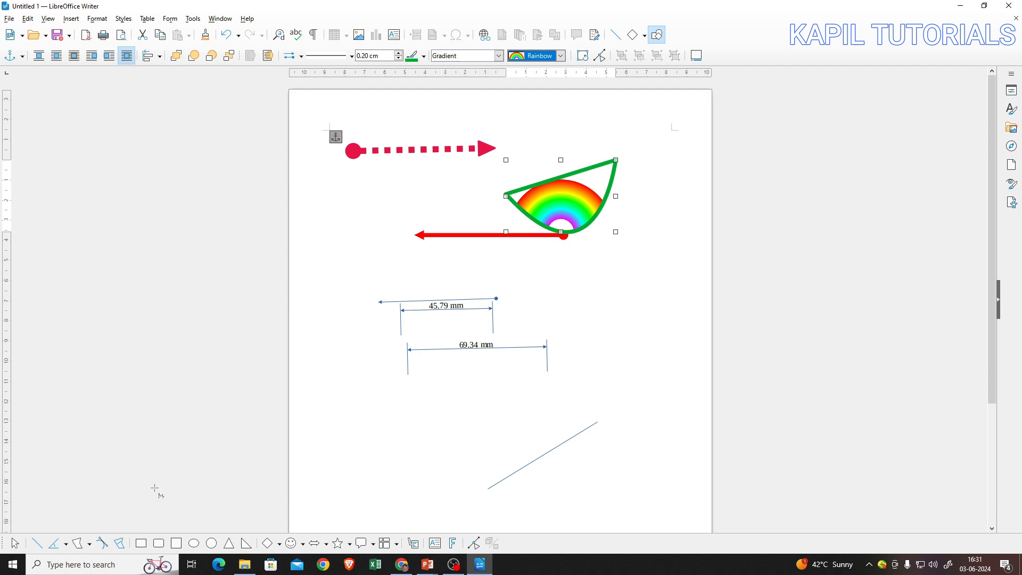
pyautogui.click(364, 444)
pyautogui.moveTo(363, 444); pyautogui.dragTo(487, 403)
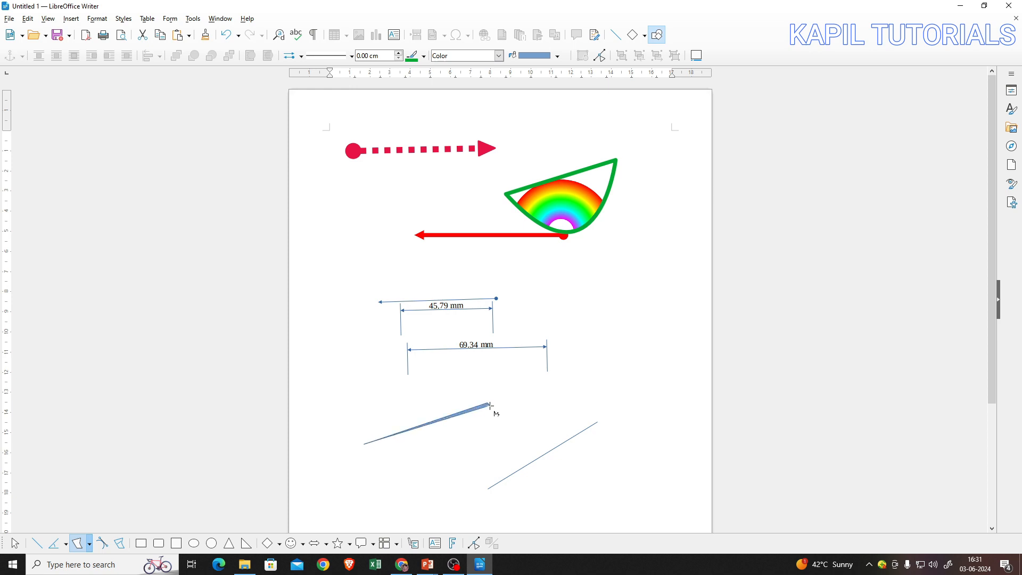
pyautogui.click(512, 462)
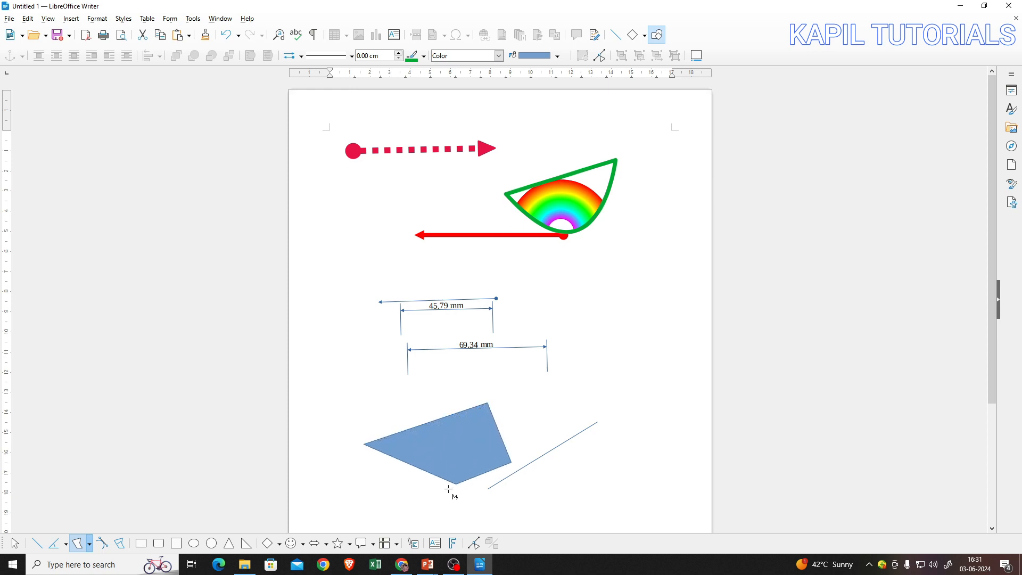
pyautogui.click(382, 509)
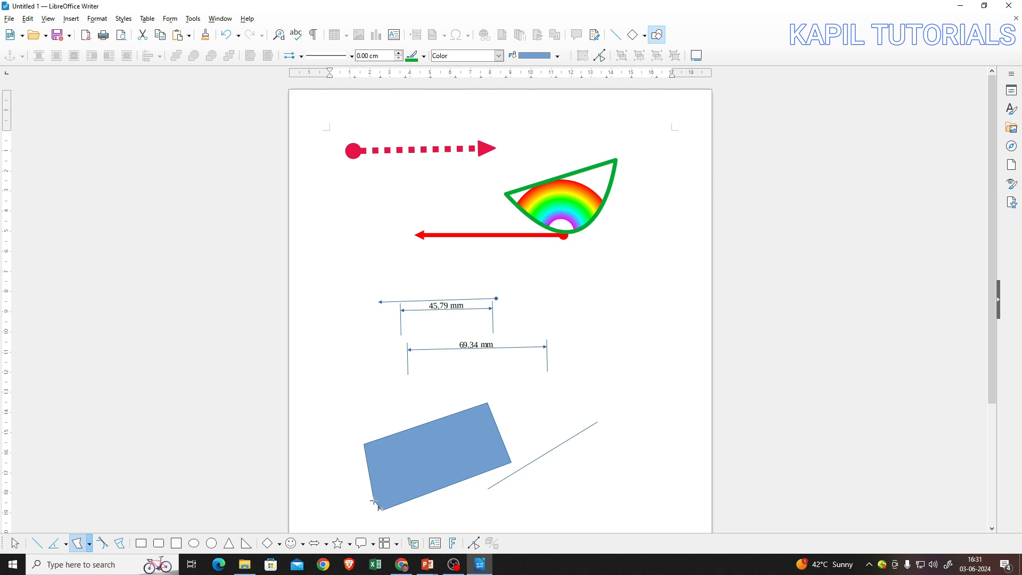
pyautogui.doubleClick(363, 493)
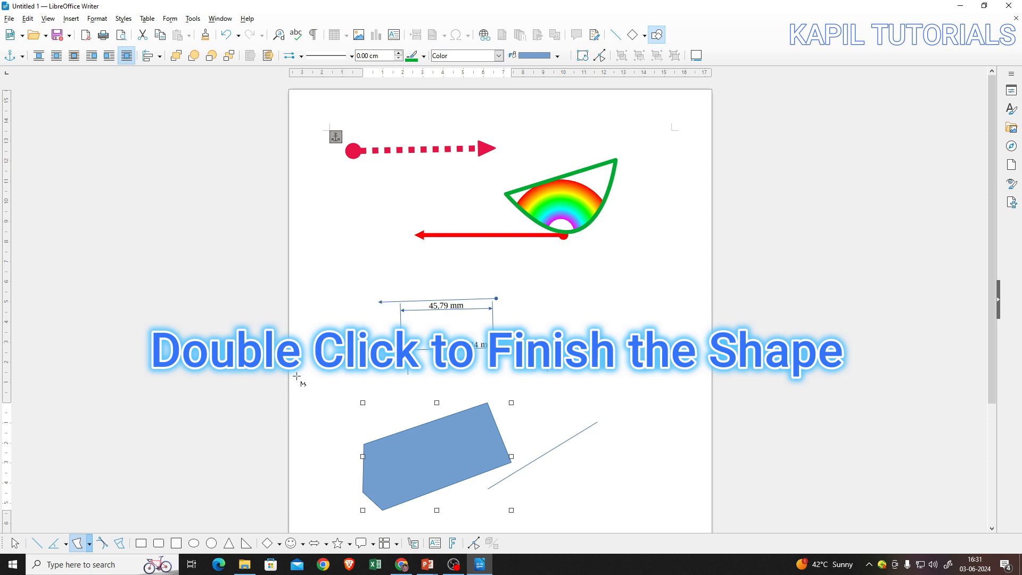
# Draw an unfilled winding freeform line about 4.6 cm wide near the page's lower right edge
pyautogui.click(90, 543)
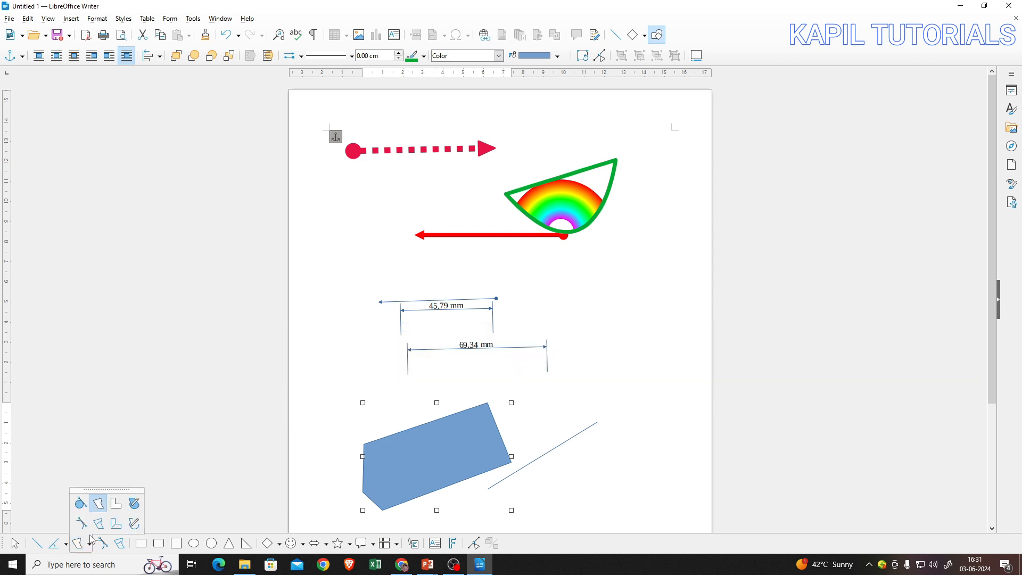
pyautogui.click(134, 523)
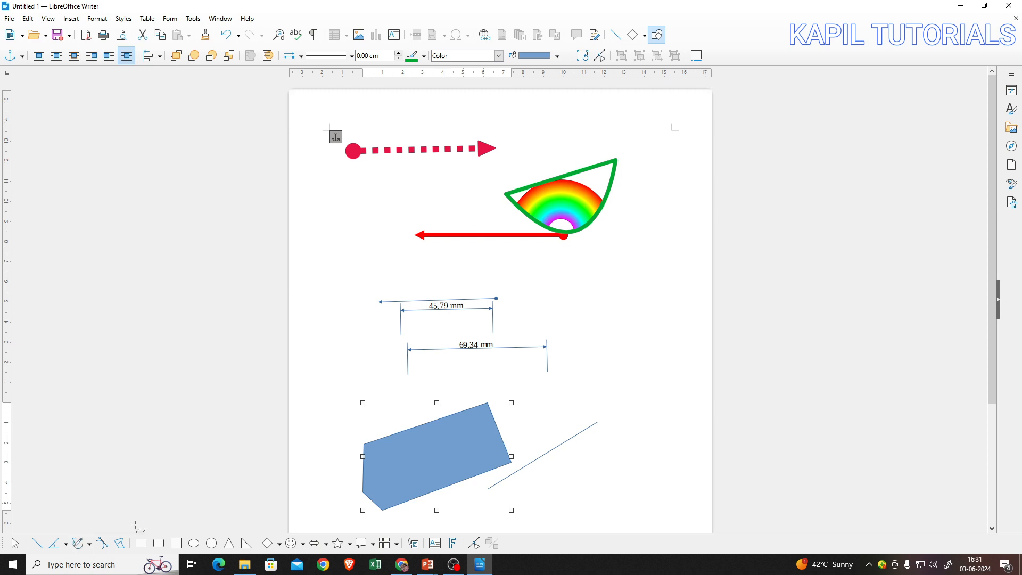
pyautogui.moveTo(626, 468)
pyautogui.mouseDown()
pyautogui.moveTo(664, 404)
pyautogui.moveTo(586, 397)
pyautogui.moveTo(616, 407)
pyautogui.mouseUp()
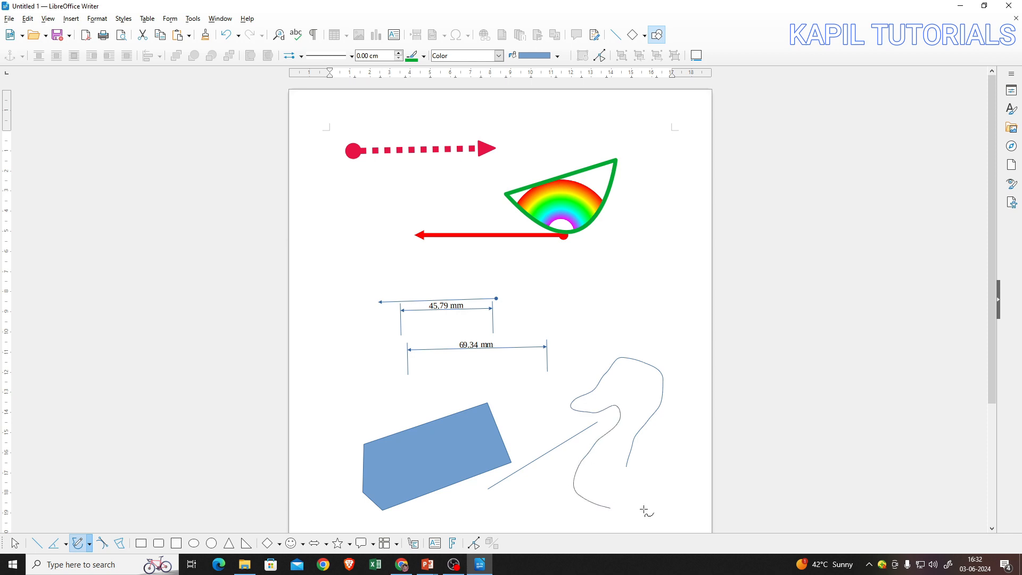
pyautogui.moveTo(657, 474); pyautogui.dragTo(657, 475)
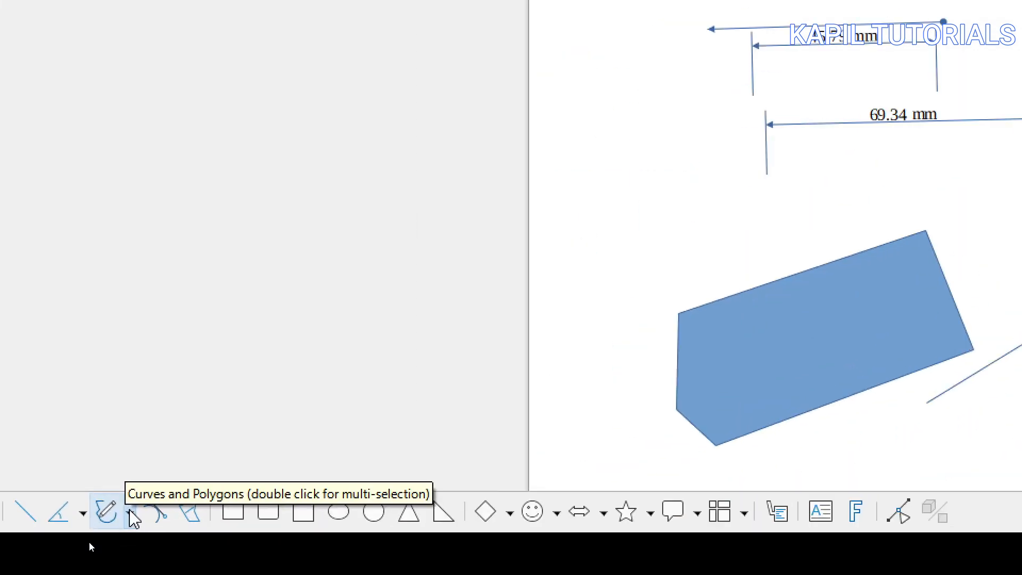
# Draw a filled freeform shape along the page's left margin, beside the blue polygon
pyautogui.click(90, 545)
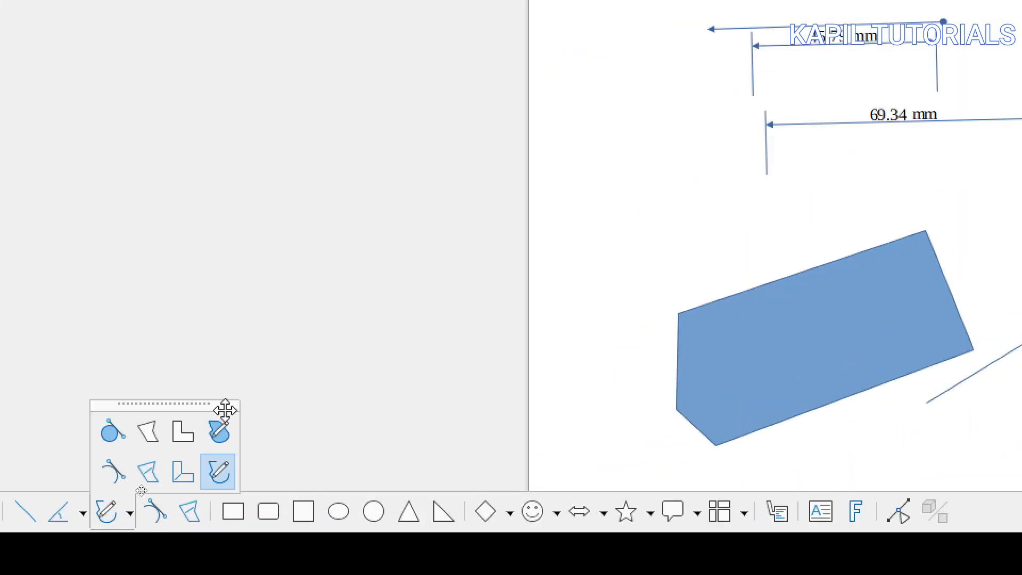
pyautogui.click(224, 441)
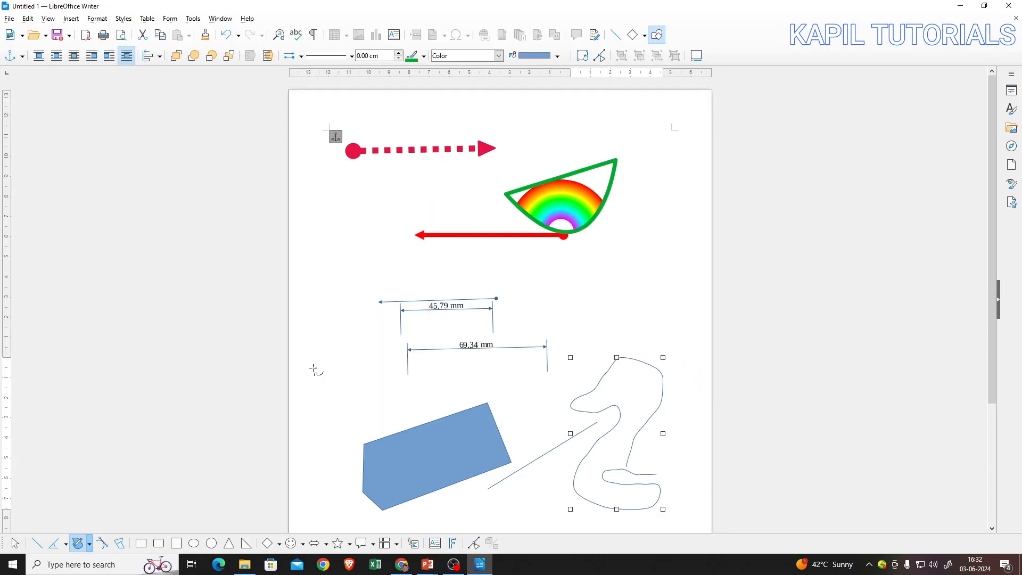
pyautogui.moveTo(305, 387)
pyautogui.mouseDown()
pyautogui.moveTo(325, 312)
pyautogui.moveTo(302, 332)
pyautogui.moveTo(353, 349)
pyautogui.moveTo(304, 427)
pyautogui.moveTo(346, 434)
pyautogui.moveTo(371, 417)
pyautogui.mouseUp()
# Draw an unfilled 45° polygon of four segments in a tilted rectangle shape, right of the dimension lines
pyautogui.click(94, 542)
pyautogui.click(89, 543)
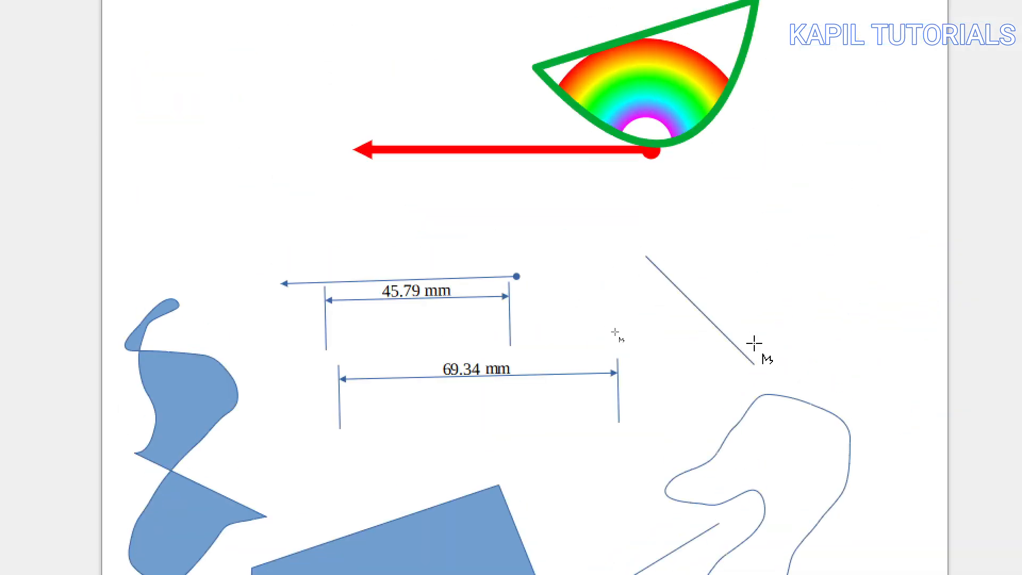
pyautogui.click(754, 365)
pyautogui.click(888, 231)
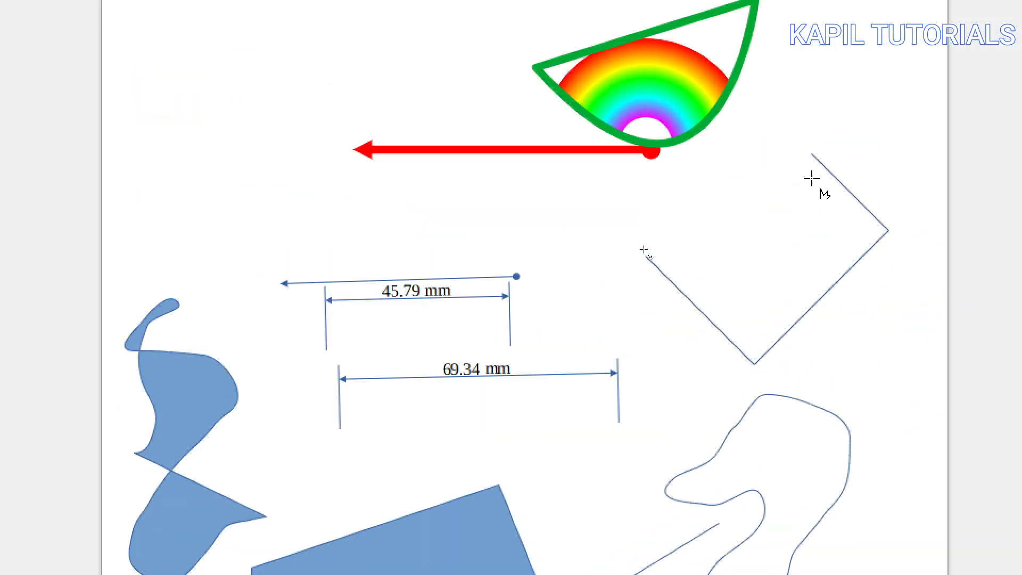
pyautogui.click(798, 152)
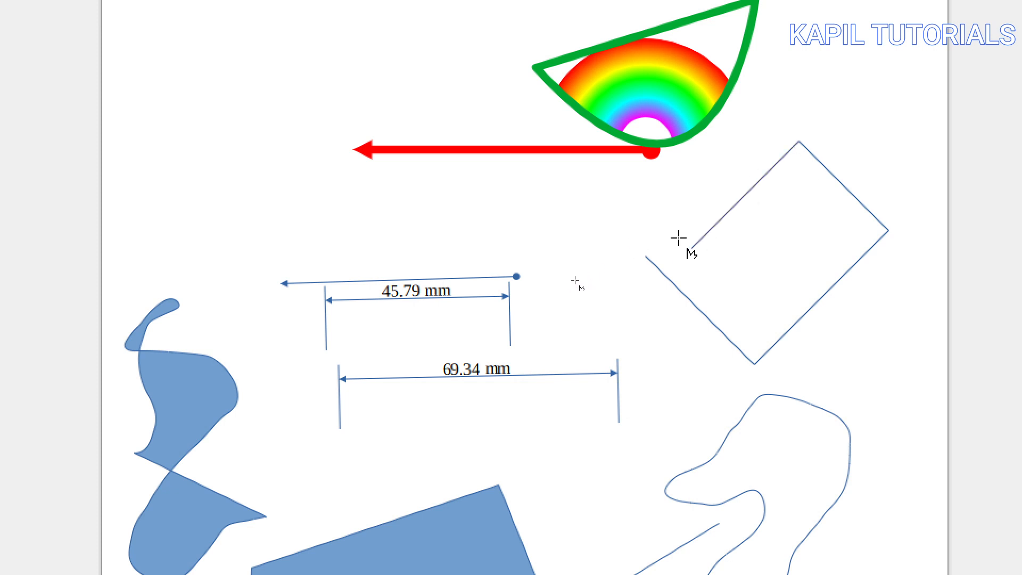
pyautogui.doubleClick(659, 240)
# Draw a filled curve about 3 cm wide near the left margin above the freeform shape, closing it with a straight side
pyautogui.click(89, 543)
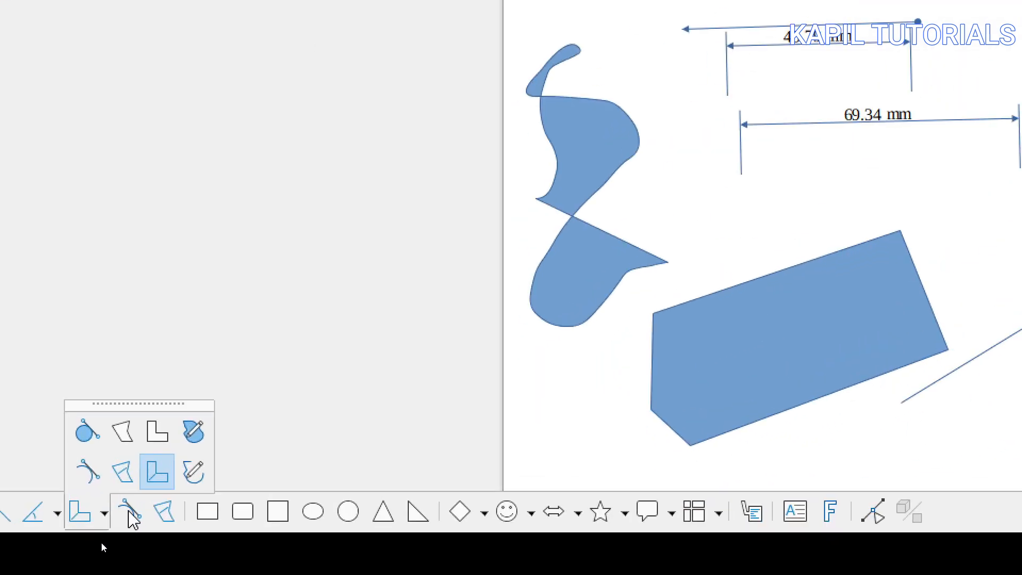
pyautogui.click(103, 544)
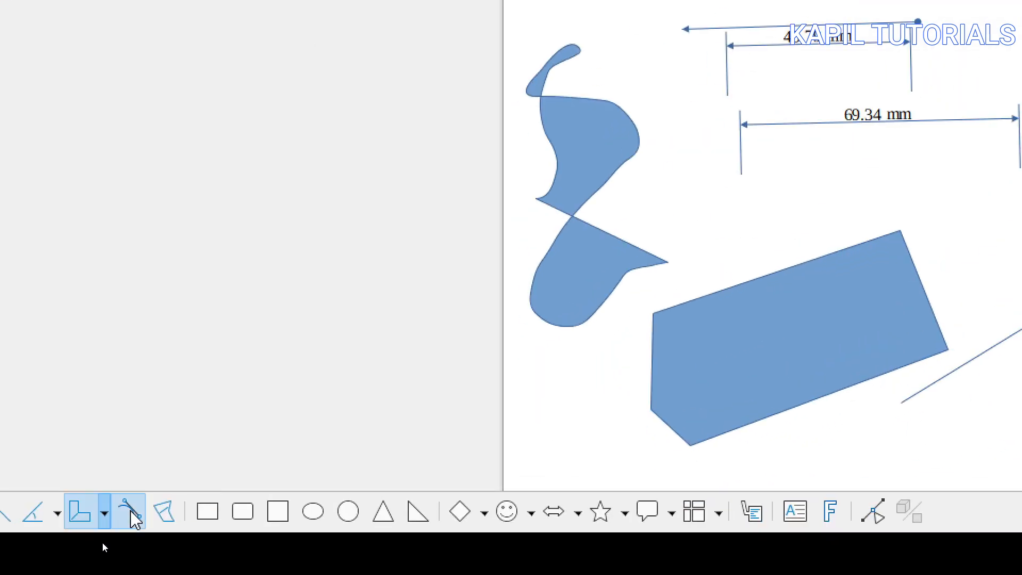
pyautogui.click(132, 512)
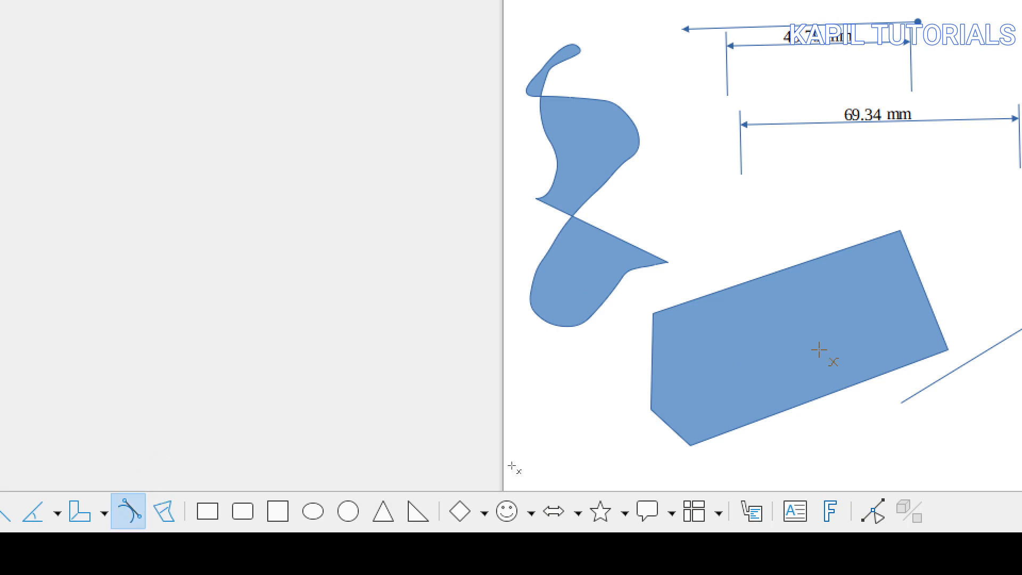
pyautogui.moveTo(215, 278); pyautogui.dragTo(432, 253)
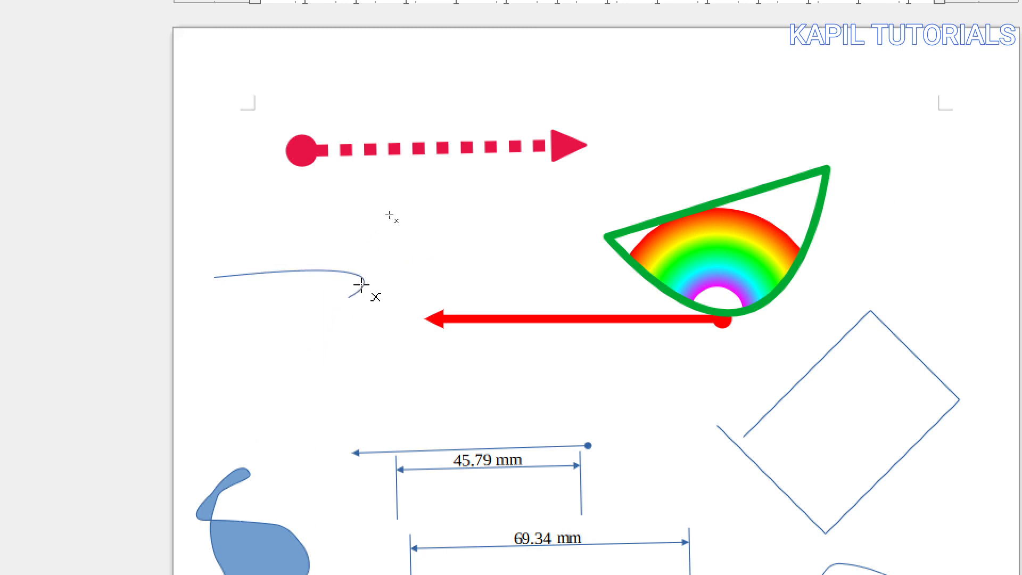
pyautogui.click(295, 444)
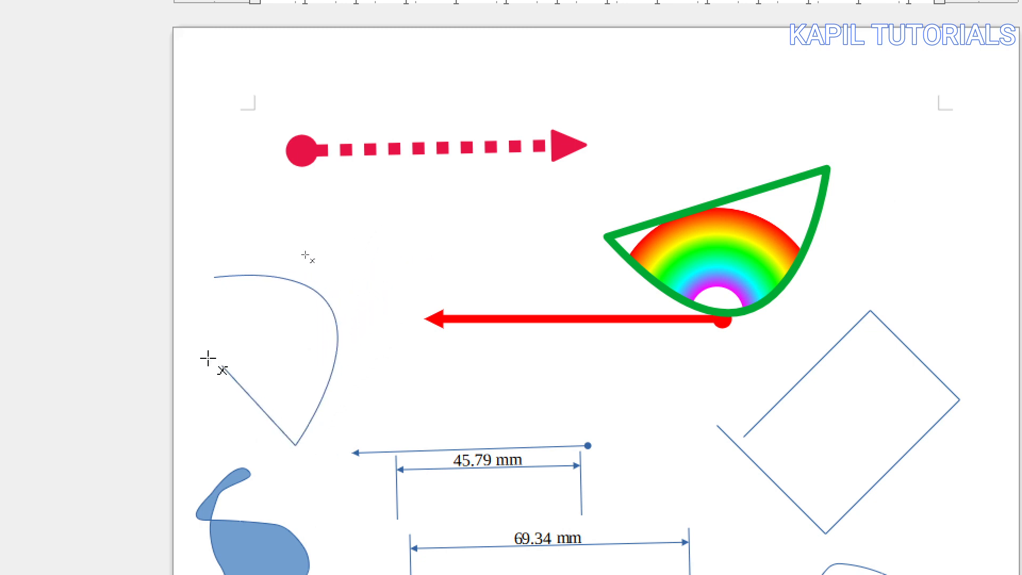
pyautogui.doubleClick(216, 277)
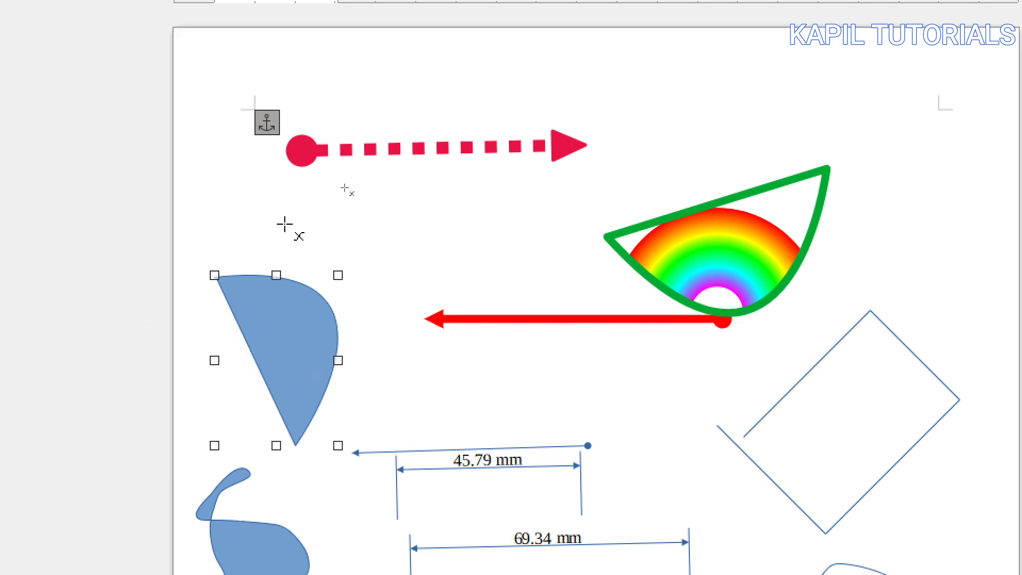
pyautogui.press('Escape')
# Draw a filled triangle about 6.7 cm wide below the dashed arrow and an unfilled open curve beyond the arrow's tip
pyautogui.moveTo(476, 224); pyautogui.dragTo(518, 224)
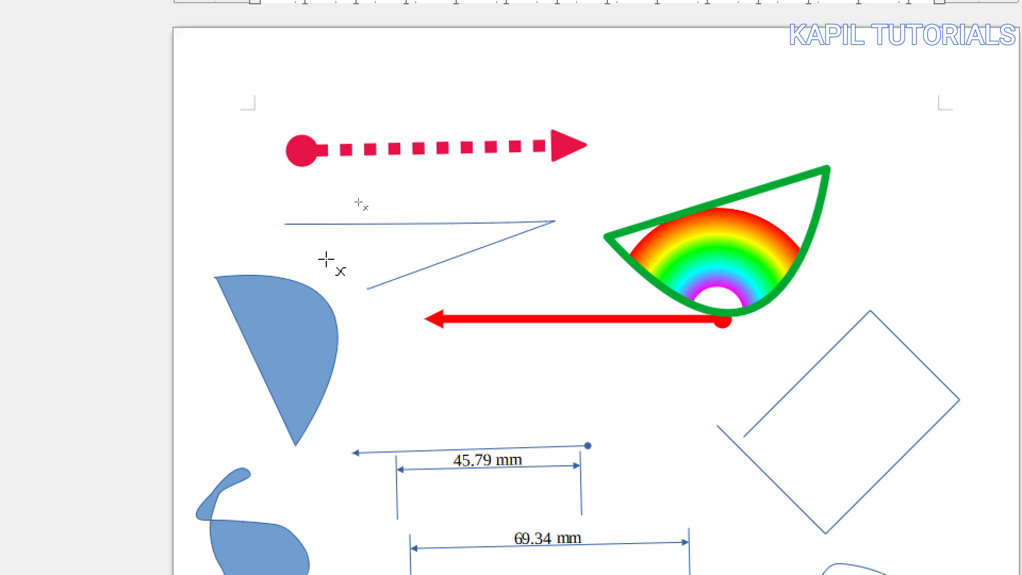
pyautogui.doubleClick(285, 224)
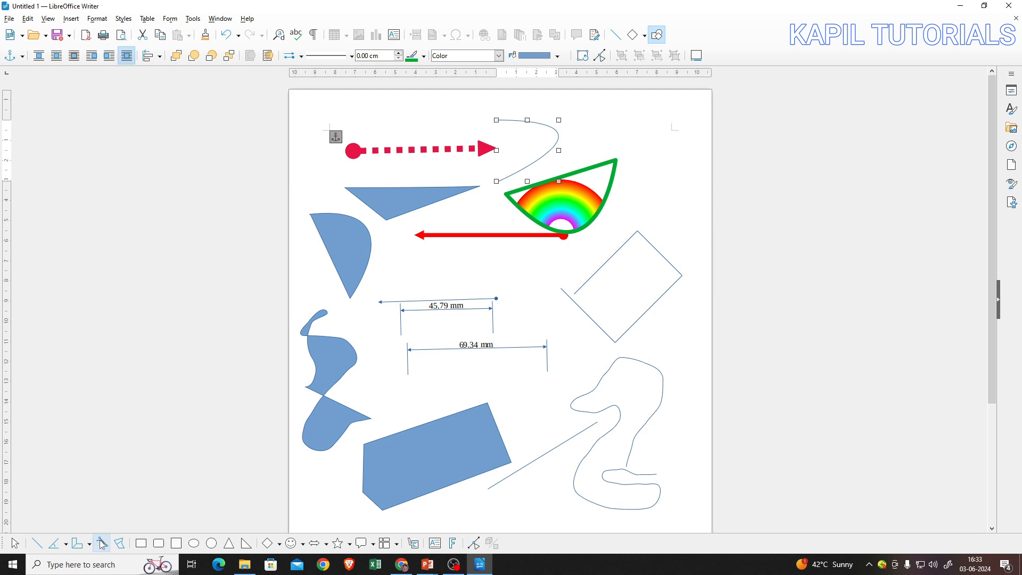
pyautogui.click(101, 543)
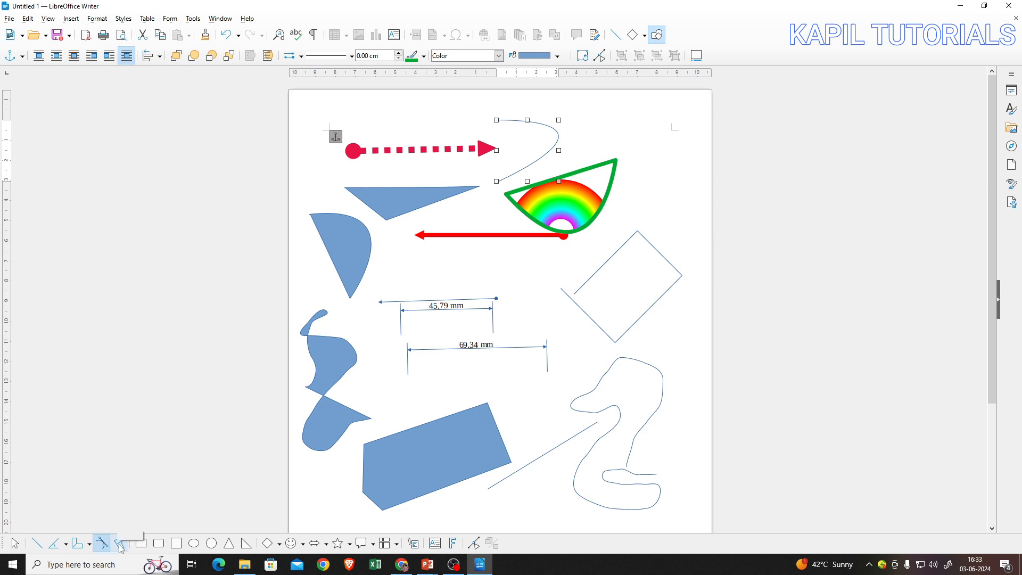
# Draw a filled four-cornered polygon about 3.8 cm wide between the dimension lines and the tilted rectangle
pyautogui.click(119, 544)
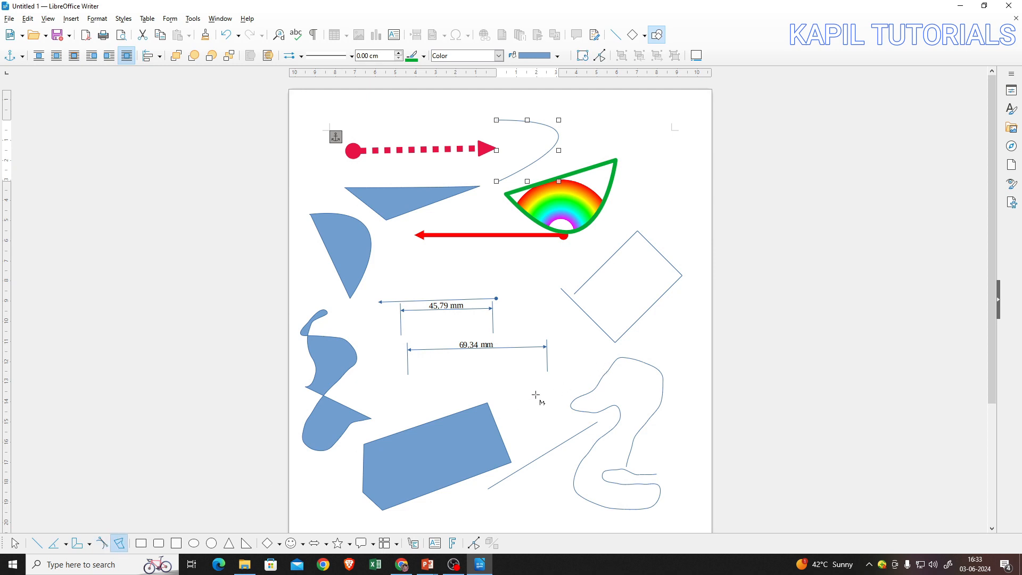
pyautogui.moveTo(510, 261); pyautogui.dragTo(572, 321)
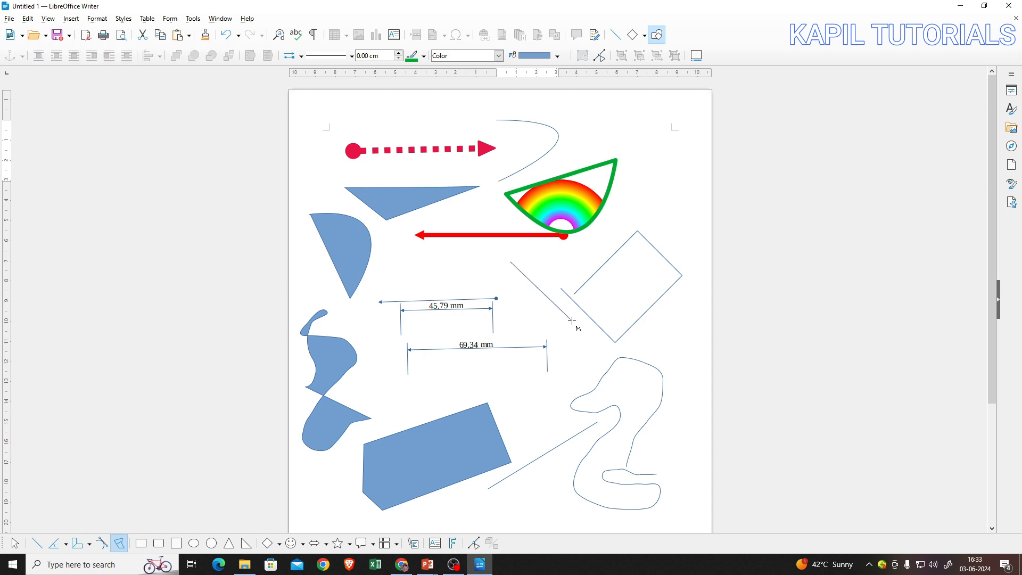
pyautogui.click(517, 324)
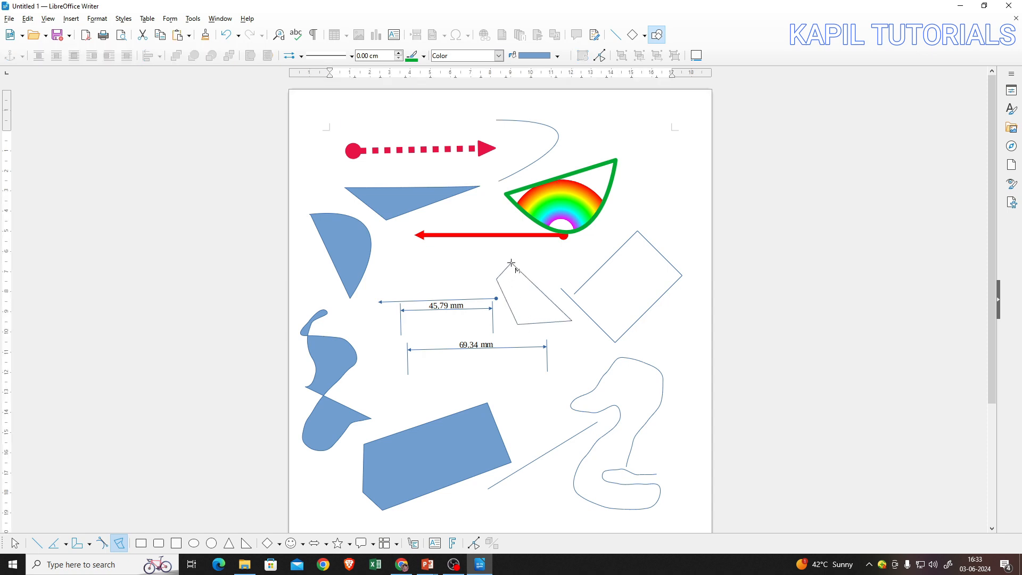
pyautogui.doubleClick(511, 263)
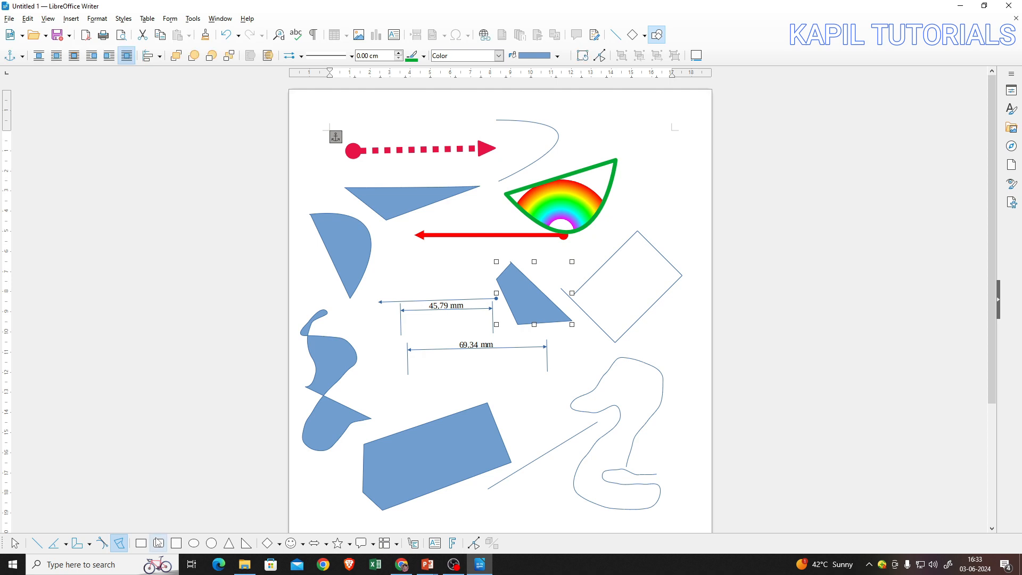
pyautogui.press('Escape')
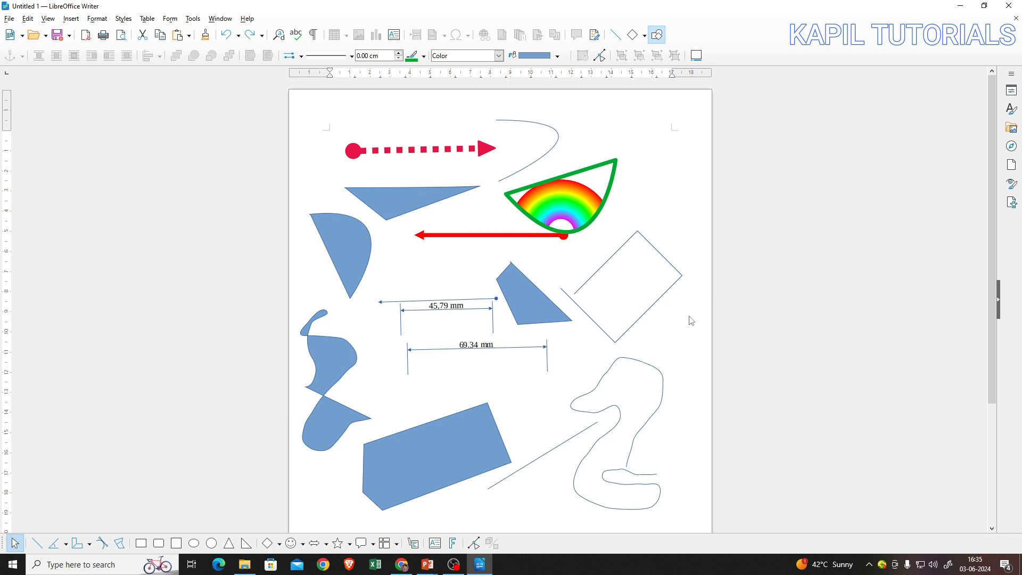
# Create a new blank text document and dismiss the Tip of the Day
pyautogui.click(9, 19)
pyautogui.moveTo(13, 33)
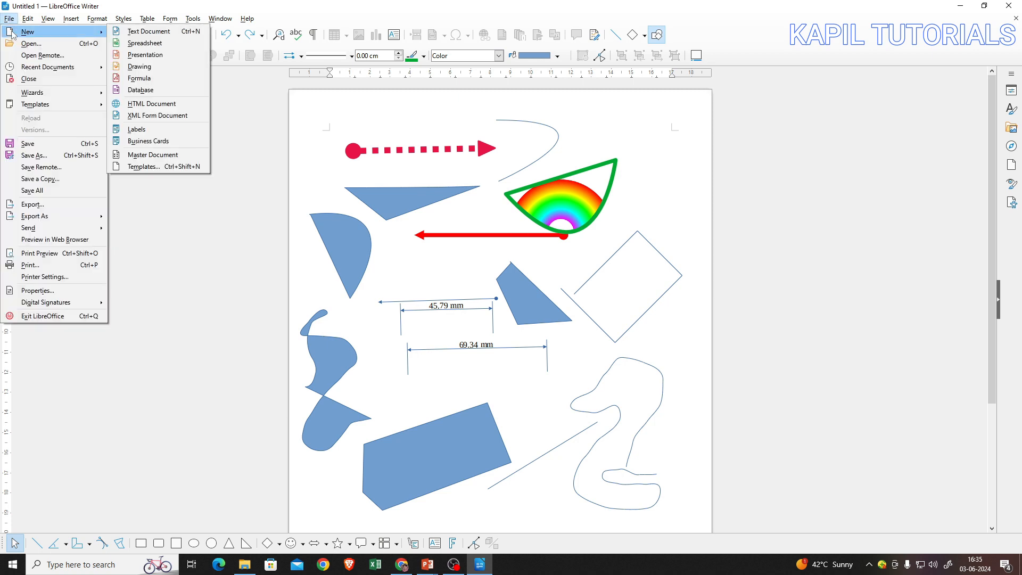
pyautogui.click(149, 32)
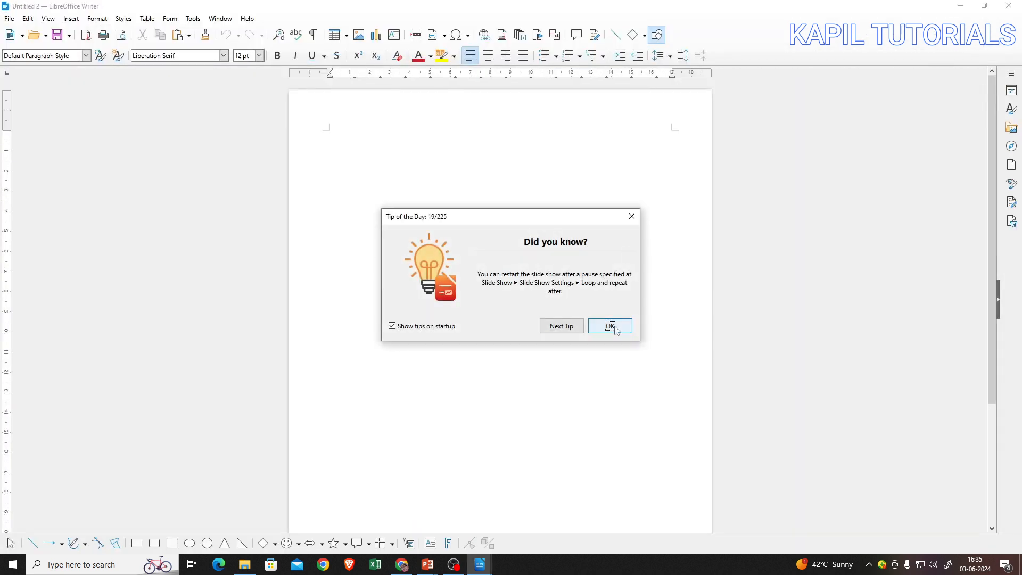
pyautogui.click(611, 326)
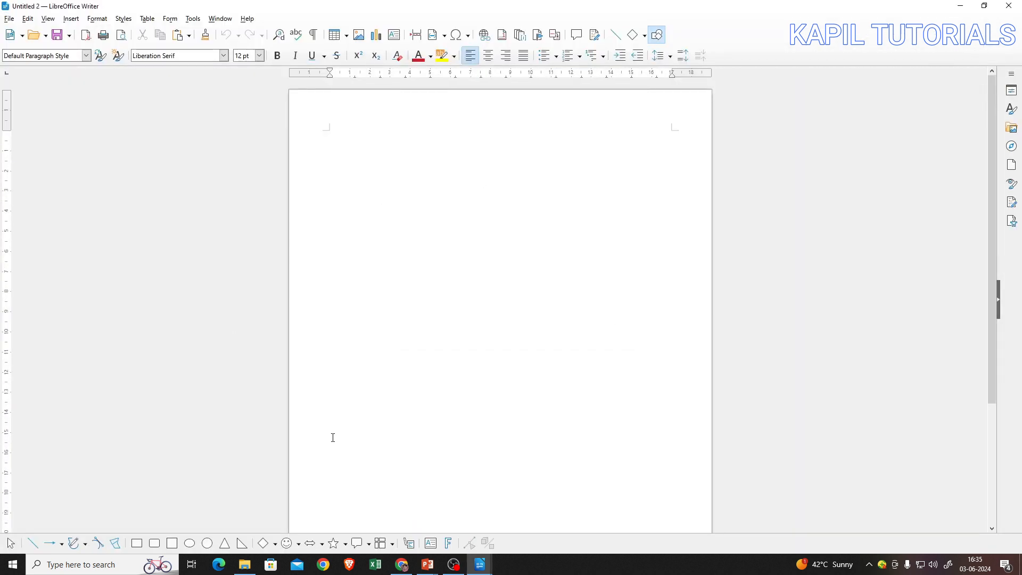
# Prepare the Rectangle tool with a dashed outline, 0.30 cm line thickness and Dark Blue 1 line color
pyautogui.click(137, 544)
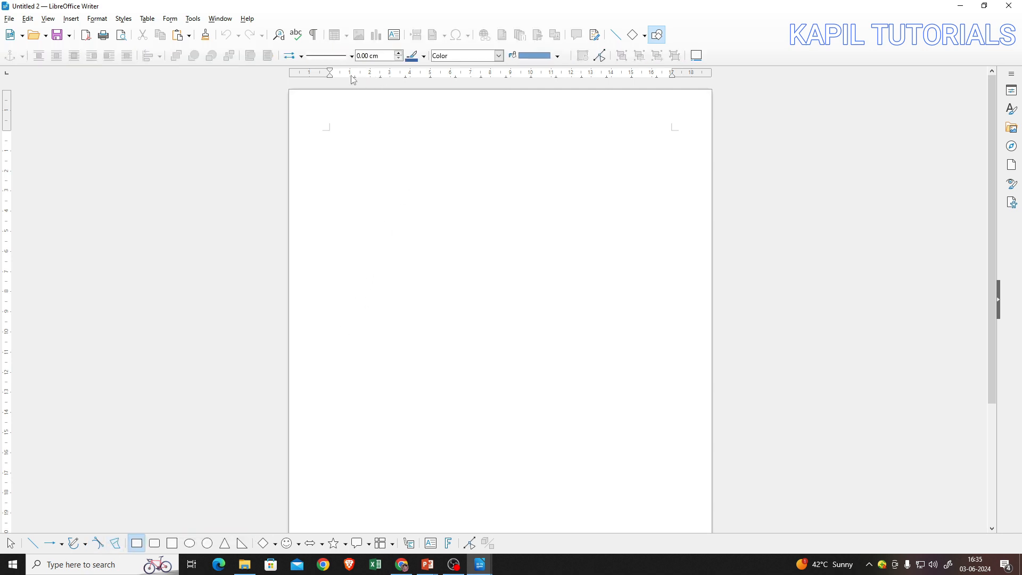
pyautogui.click(351, 57)
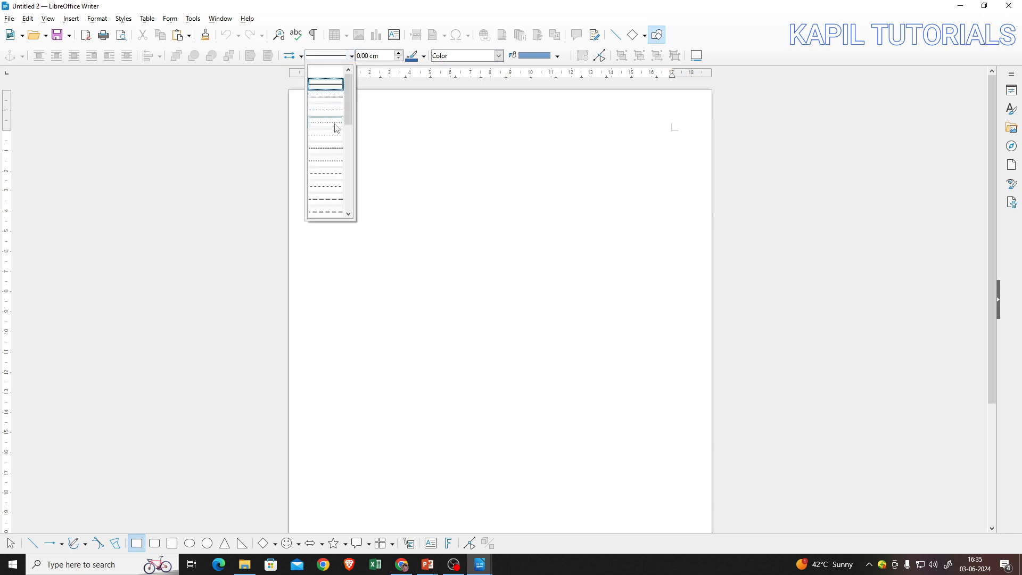
pyautogui.click(373, 113)
pyautogui.click(398, 53)
pyautogui.click(399, 54)
pyautogui.click(399, 53)
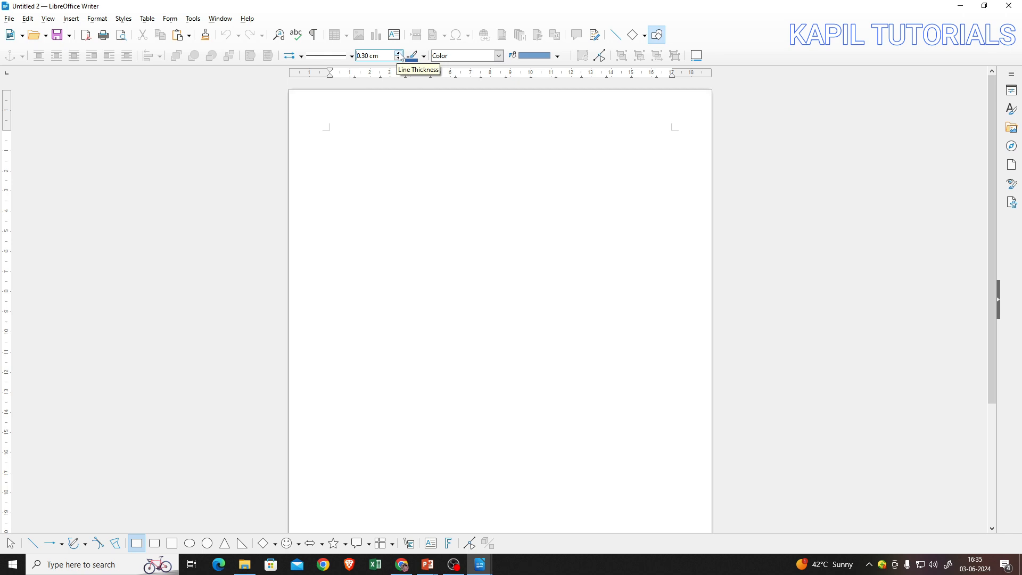
pyautogui.click(425, 57)
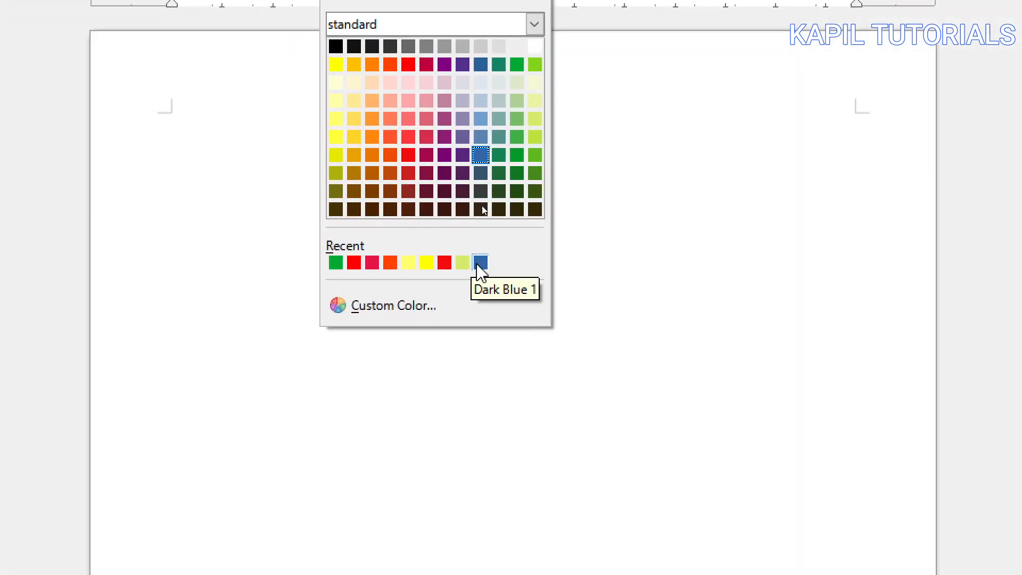
pyautogui.click(484, 206)
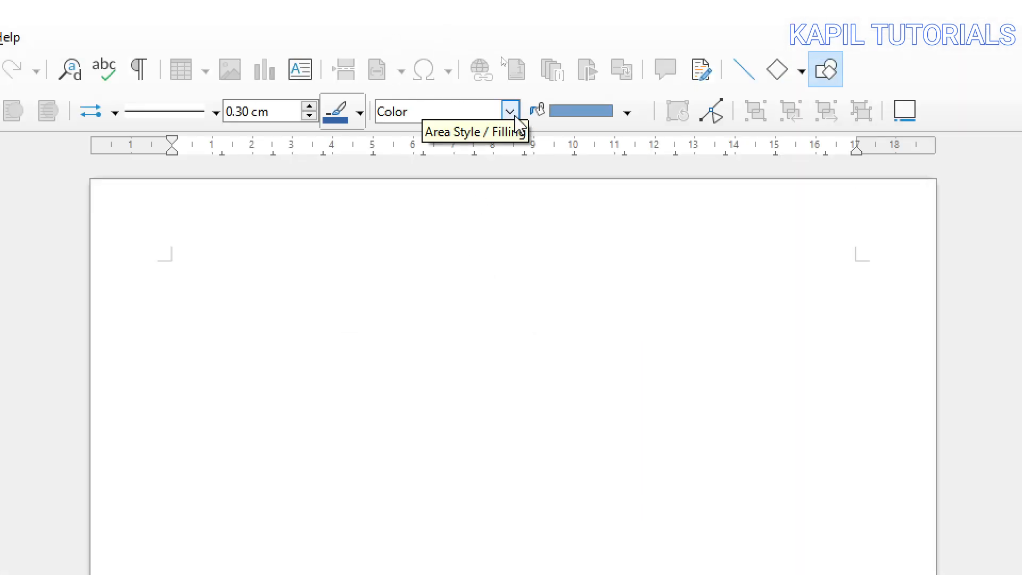
# Set the fill to light yellow and draw a rectangle about 6.3 × 3.4 cm near the top of the page
pyautogui.click(626, 114)
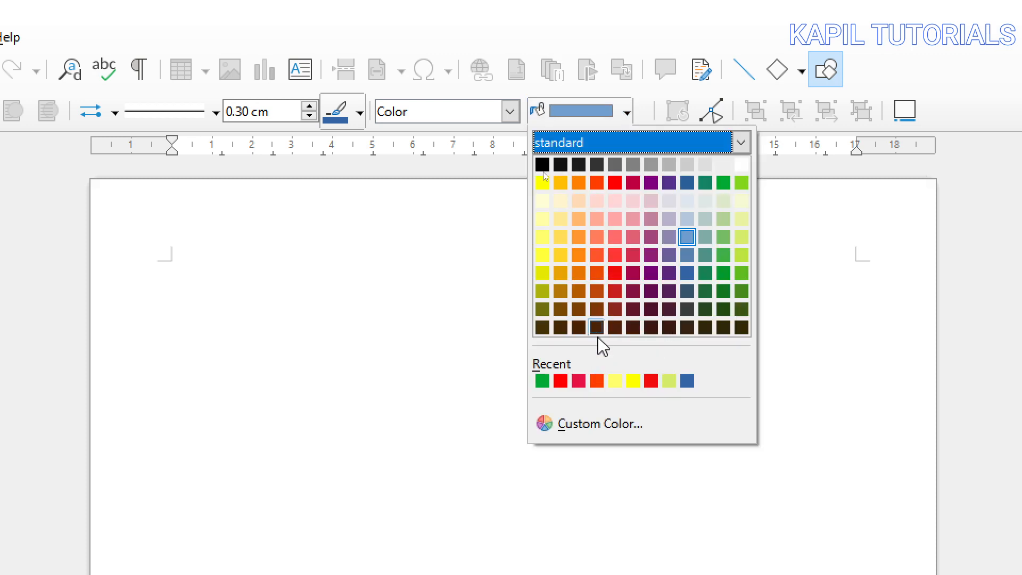
pyautogui.click(616, 383)
pyautogui.moveTo(258, 283)
pyautogui.mouseDown()
pyautogui.moveTo(379, 353)
pyautogui.moveTo(484, 391)
pyautogui.moveTo(518, 422)
pyautogui.mouseUp()
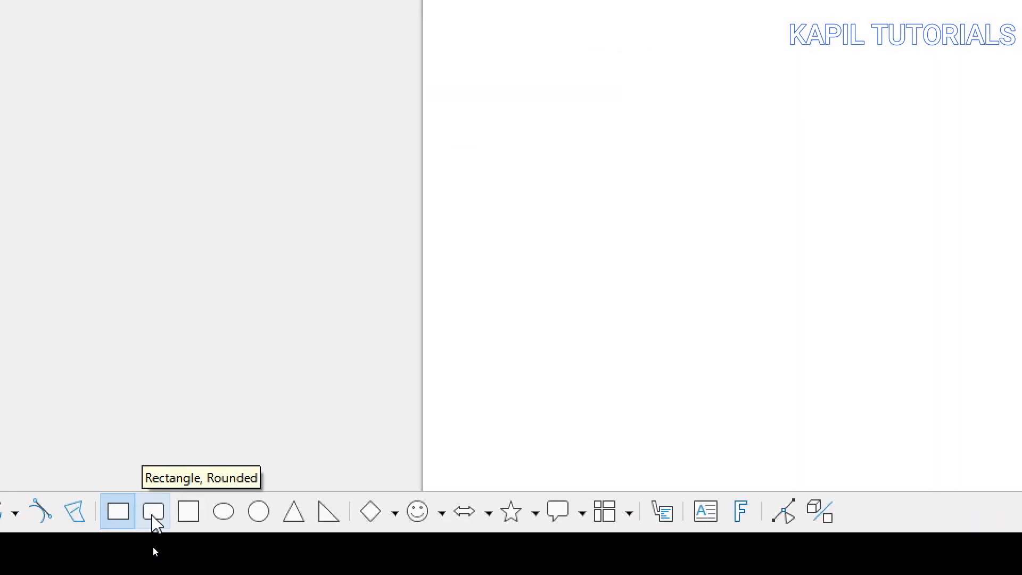
# Draw a rounded rectangle about 7.1 × 3.6 cm and move it up to just below the first rectangle
pyautogui.click(158, 519)
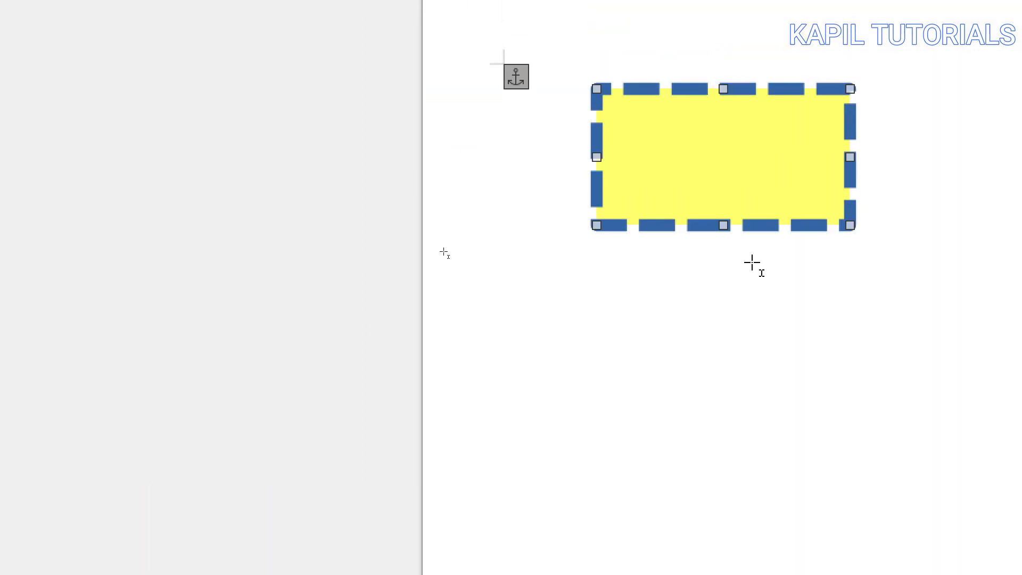
pyautogui.moveTo(611, 358); pyautogui.dragTo(897, 501)
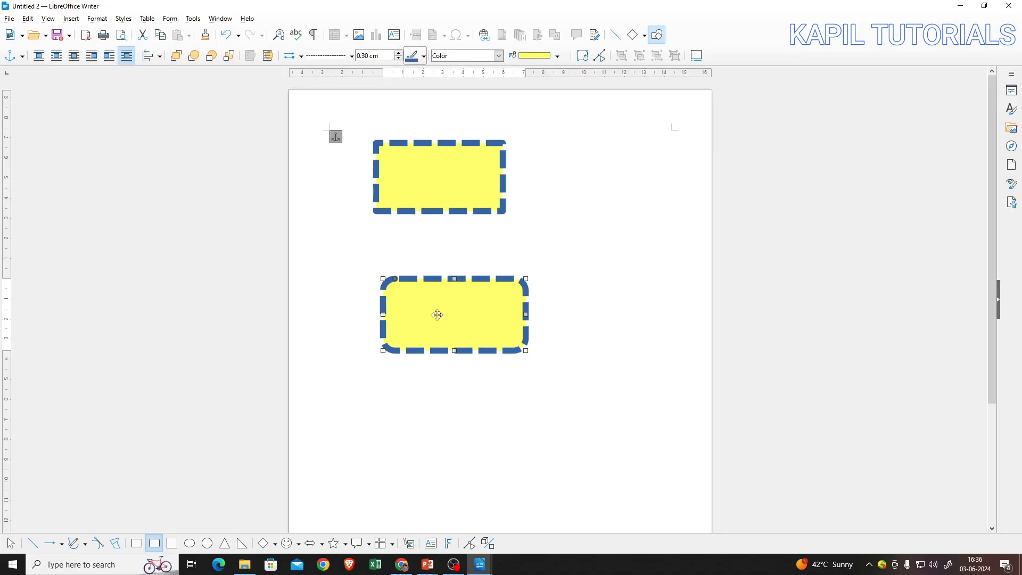
pyautogui.moveTo(437, 314); pyautogui.dragTo(424, 271)
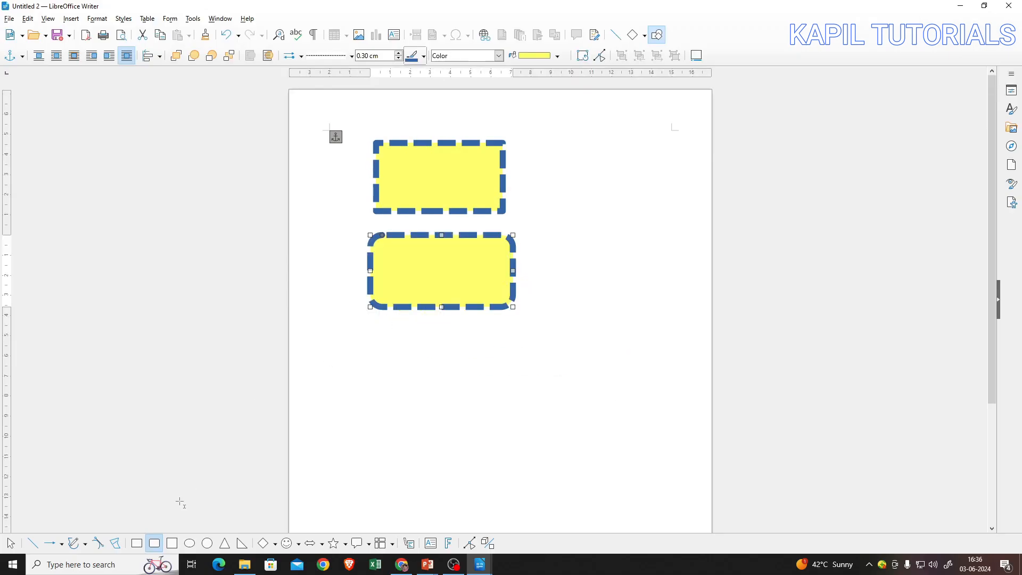
# Draw a square in the lower-left part of the page and a circle beside it near the right margin
pyautogui.click(172, 543)
pyautogui.moveTo(367, 393); pyautogui.dragTo(458, 485)
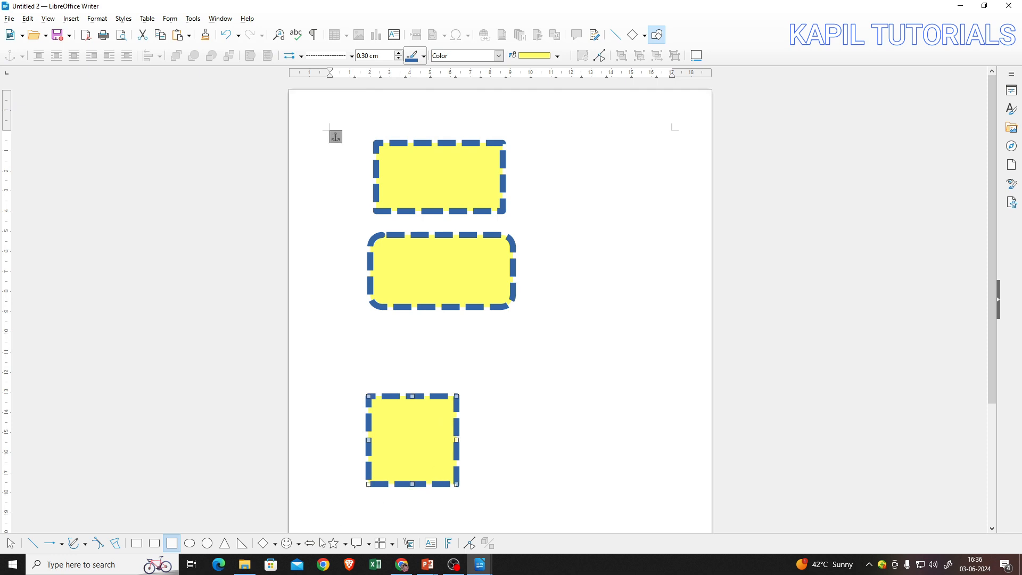
pyautogui.doubleClick(191, 544)
pyautogui.moveTo(550, 349); pyautogui.dragTo(639, 441)
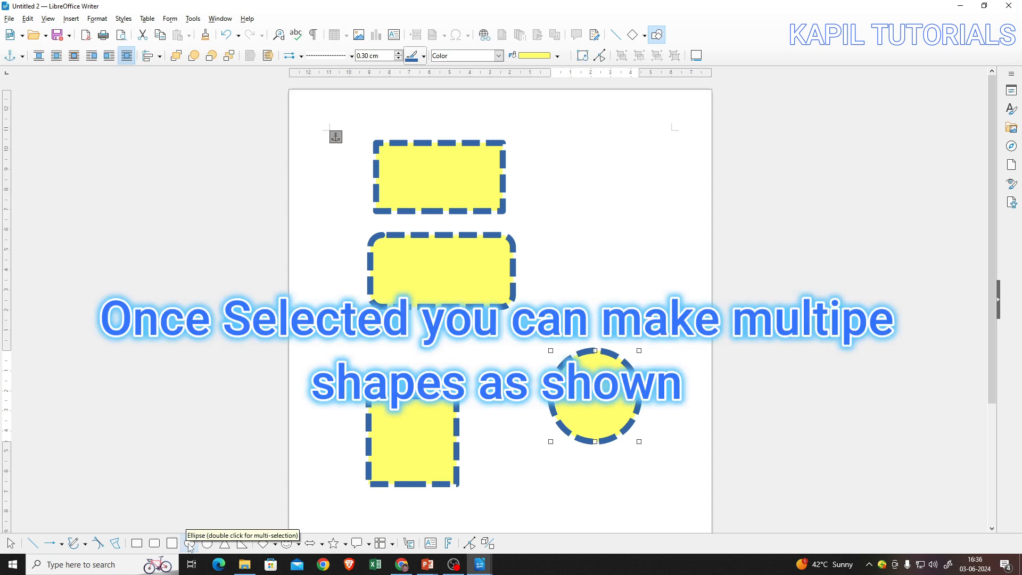
# Draw three progressively smaller ellipses stacked upward above the circle, using the Ellipse tool in multi-selection mode
pyautogui.doubleClick(190, 544)
pyautogui.moveTo(581, 211); pyautogui.dragTo(653, 279)
pyautogui.moveTo(587, 155); pyautogui.dragTo(643, 204)
pyautogui.moveTo(607, 125); pyautogui.dragTo(639, 158)
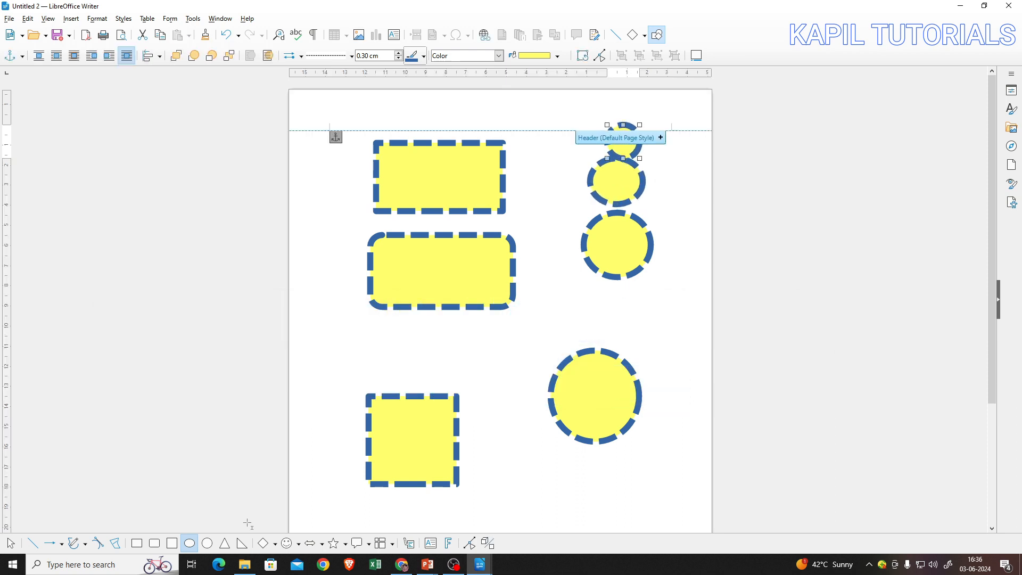
# Draw a circle between the square and the large circle and fill it with red
pyautogui.click(207, 543)
pyautogui.moveTo(470, 353); pyautogui.dragTo(545, 426)
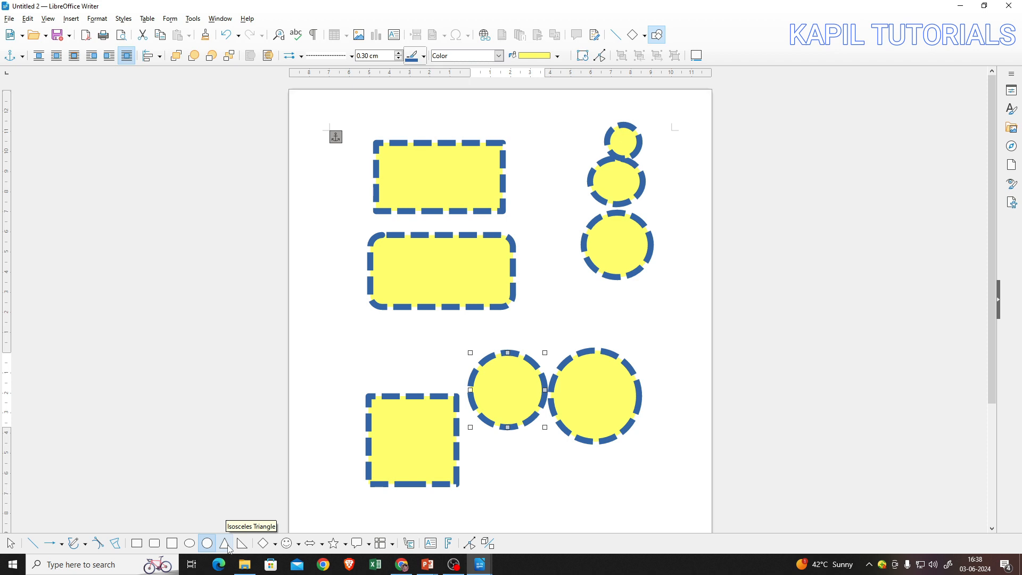
pyautogui.click(225, 544)
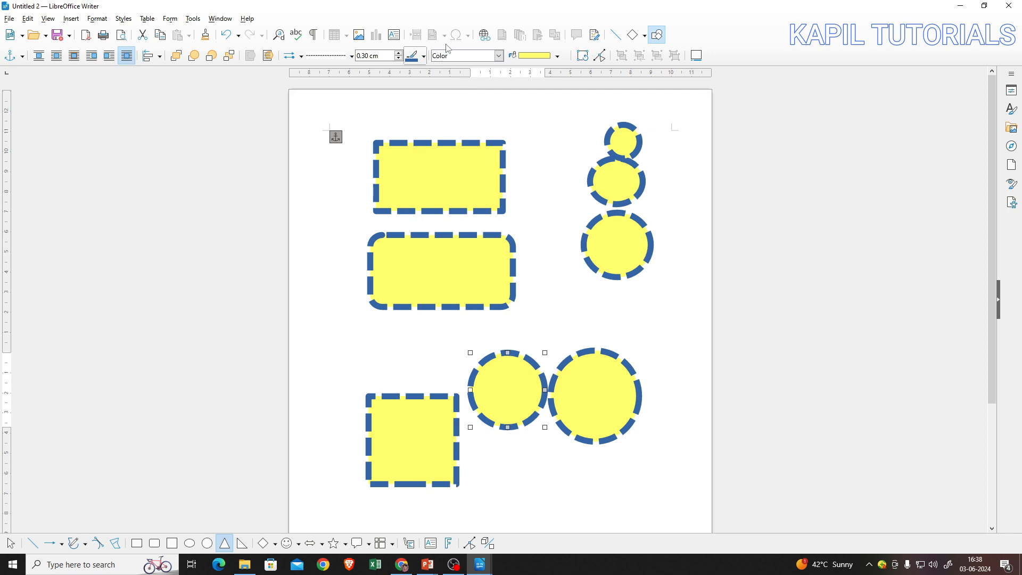
pyautogui.click(558, 56)
pyautogui.click(519, 191)
# Draw an isosceles triangle overlapping the large yellow circle and fill it with red
pyautogui.moveTo(568, 308)
pyautogui.mouseDown()
pyautogui.moveTo(656, 406)
pyautogui.moveTo(681, 412)
pyautogui.mouseUp()
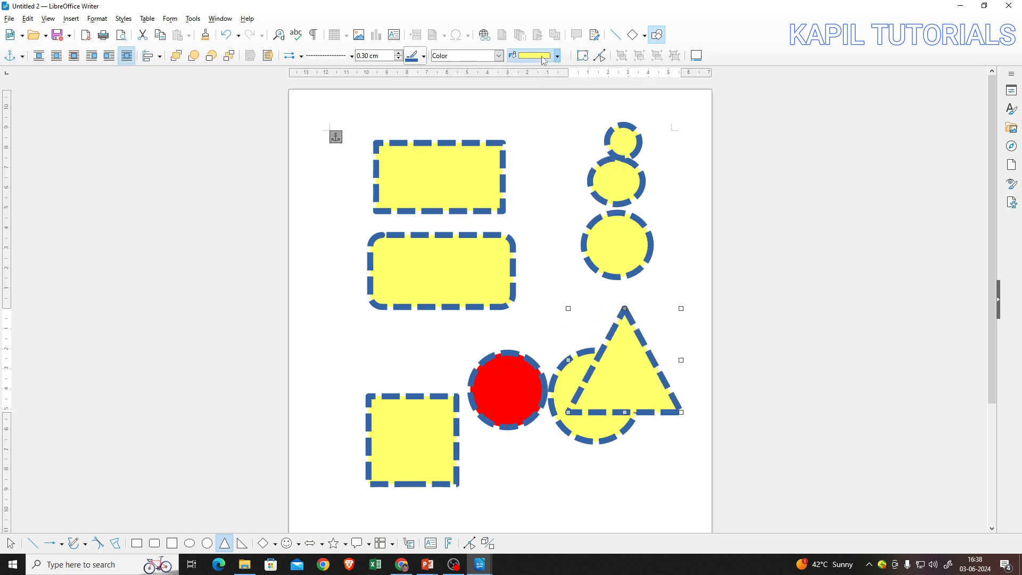
pyautogui.click(557, 56)
pyautogui.click(519, 191)
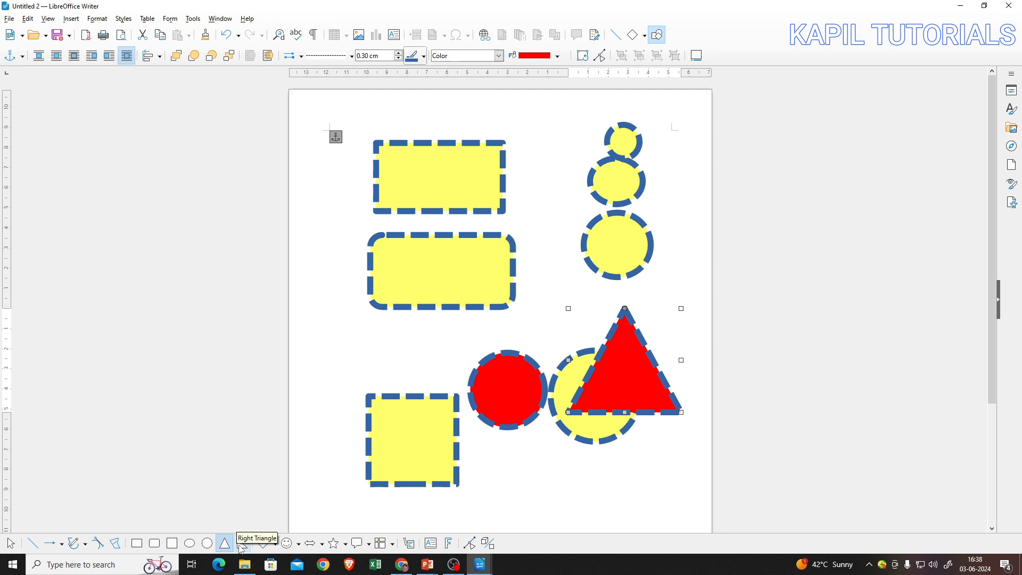
# Draw a cube from the basic shapes below the two lower circles
pyautogui.click(274, 544)
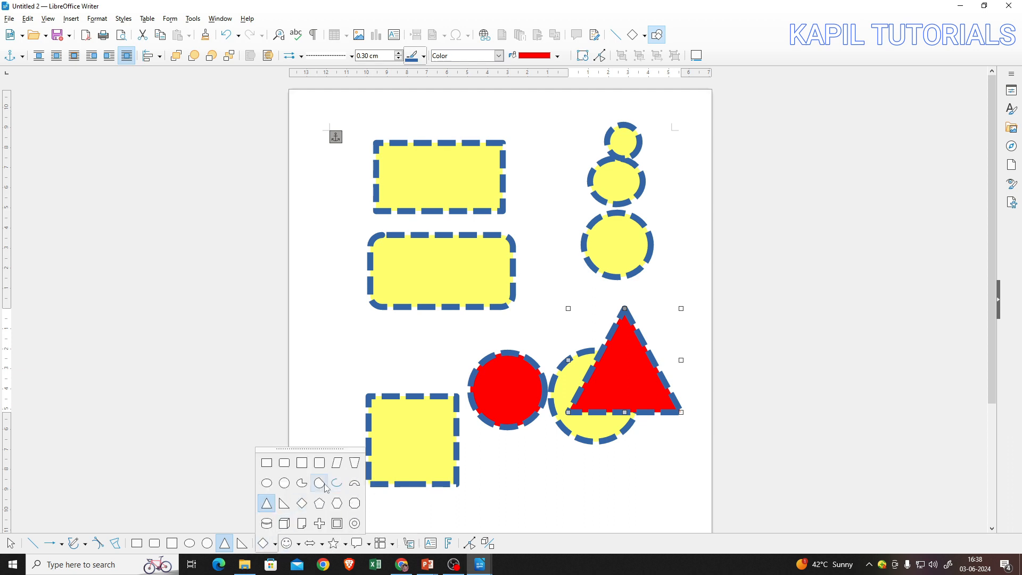
pyautogui.click(285, 523)
pyautogui.moveTo(514, 459)
pyautogui.mouseDown()
pyautogui.moveTo(564, 510)
pyautogui.moveTo(591, 518)
pyautogui.mouseUp()
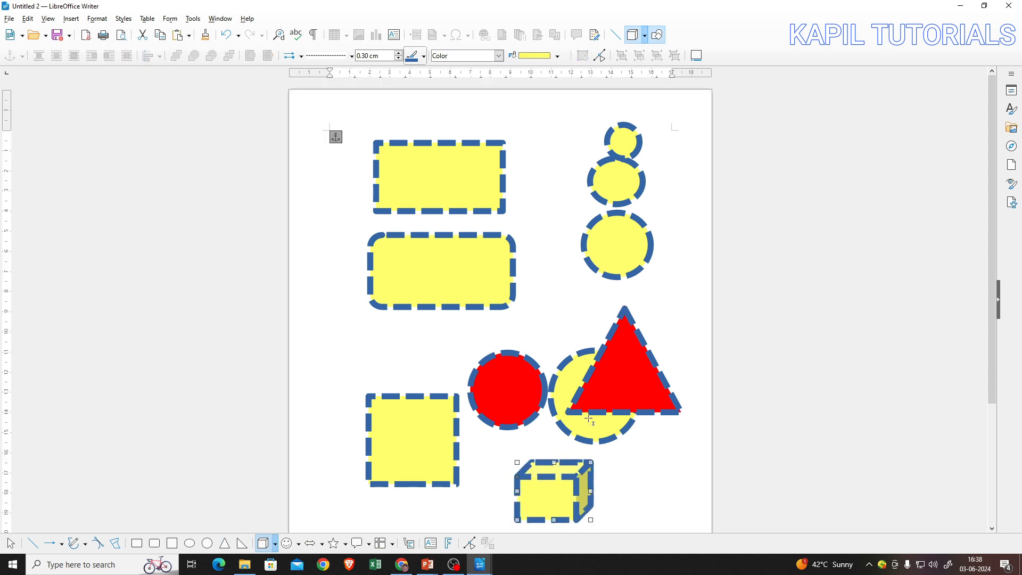
# Draw a smiley face overlapping the square's upper-left corner, fill it with green and nudge it slightly upward
pyautogui.click(299, 545)
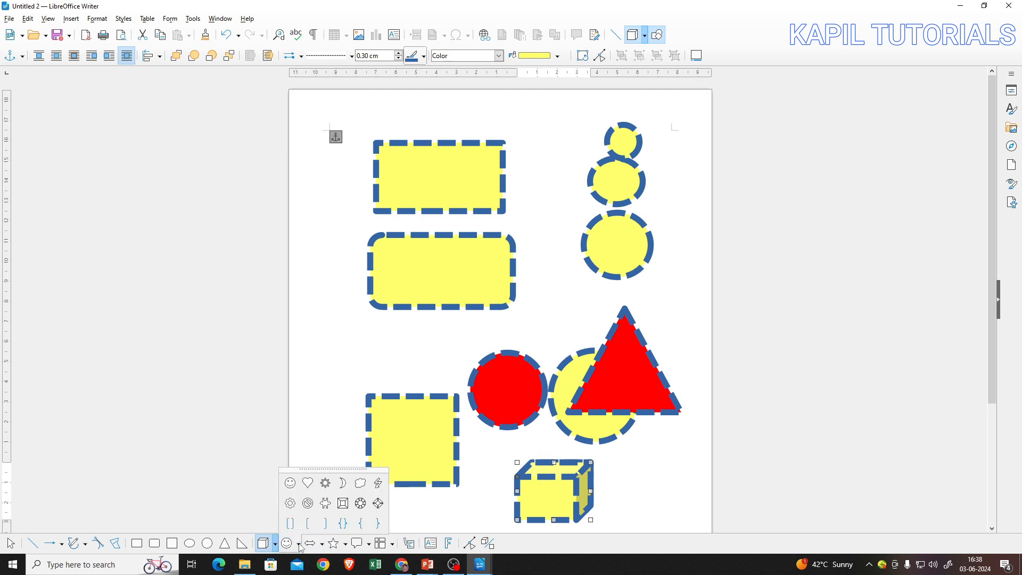
pyautogui.click(290, 483)
pyautogui.moveTo(322, 330); pyautogui.dragTo(438, 441)
pyautogui.moveTo(384, 391); pyautogui.dragTo(430, 499)
pyautogui.moveTo(430, 498); pyautogui.dragTo(368, 383)
pyautogui.click(549, 56)
pyautogui.click(526, 189)
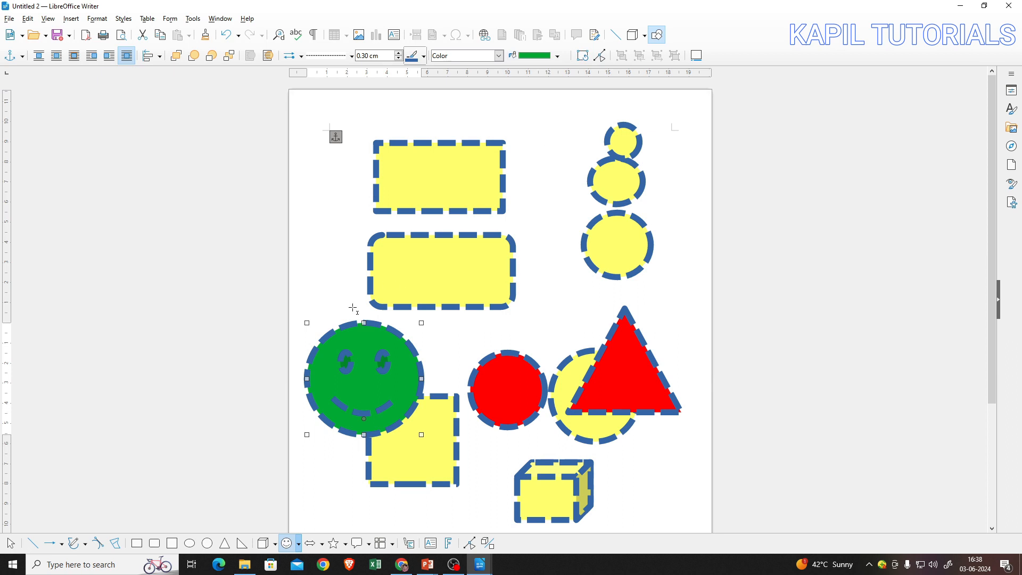
pyautogui.press('Up')
# Draw a prohibited symbol overlapping the left ends of the rectangle and the rounded rectangle
pyautogui.click(298, 543)
pyautogui.click(316, 503)
pyautogui.moveTo(333, 207); pyautogui.dragTo(422, 288)
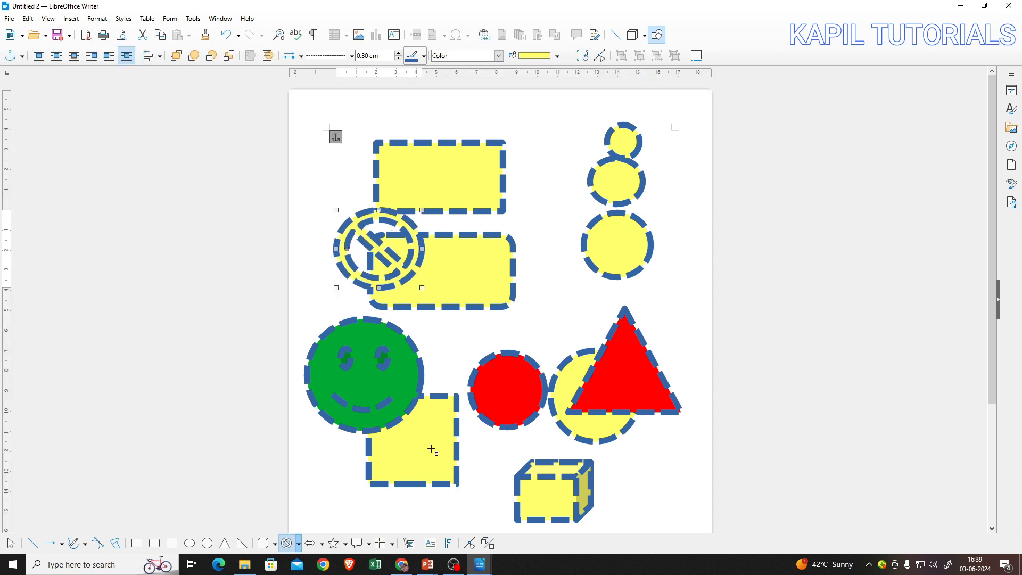
# Draw a left brace between the rounded rectangle and the lowest of the three stacked ellipses
pyautogui.click(298, 544)
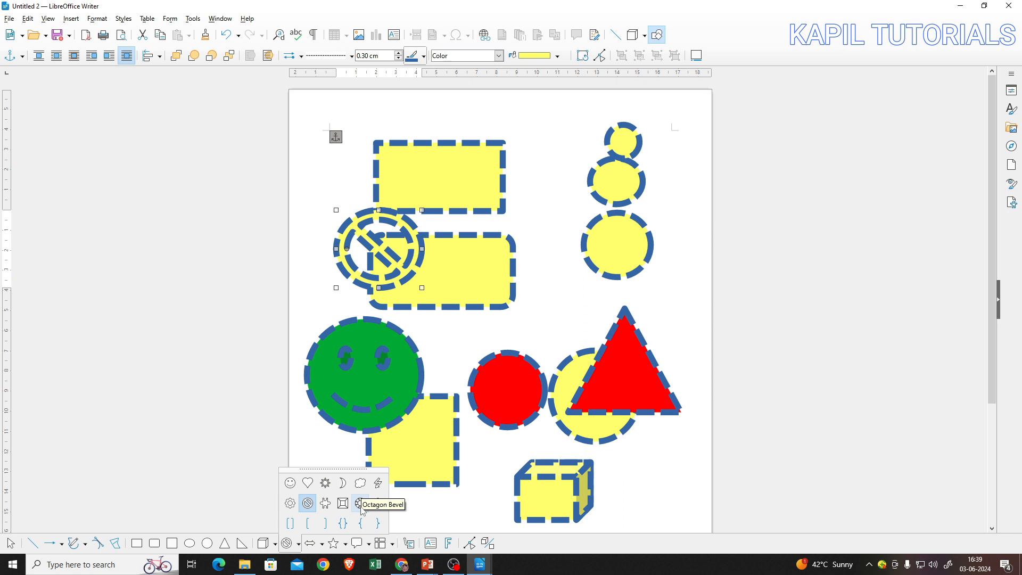
pyautogui.click(360, 523)
pyautogui.moveTo(541, 245); pyautogui.dragTo(571, 325)
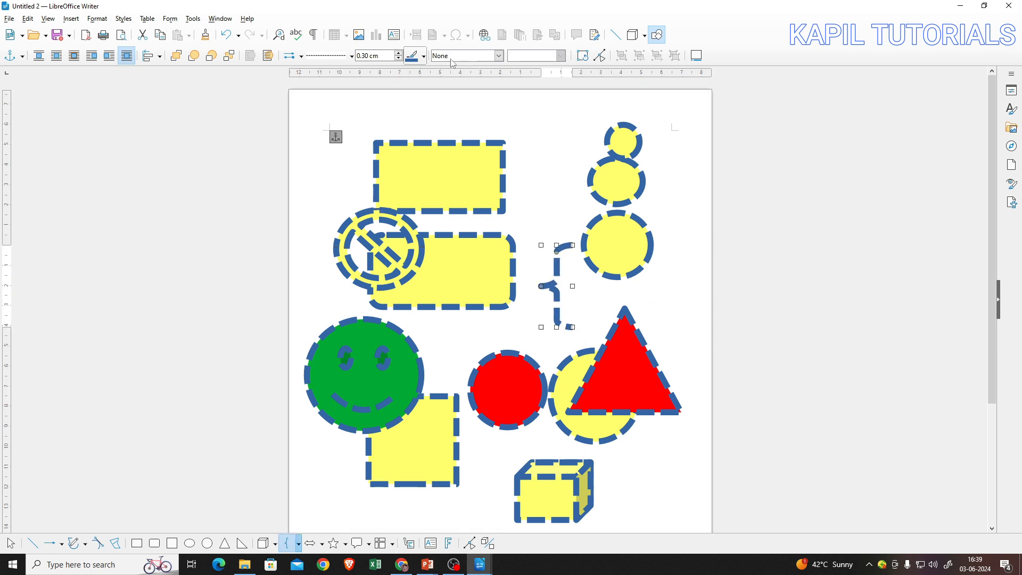
# Give the left brace a continuous line style and a line thickness of 0.10 cm
pyautogui.click(352, 56)
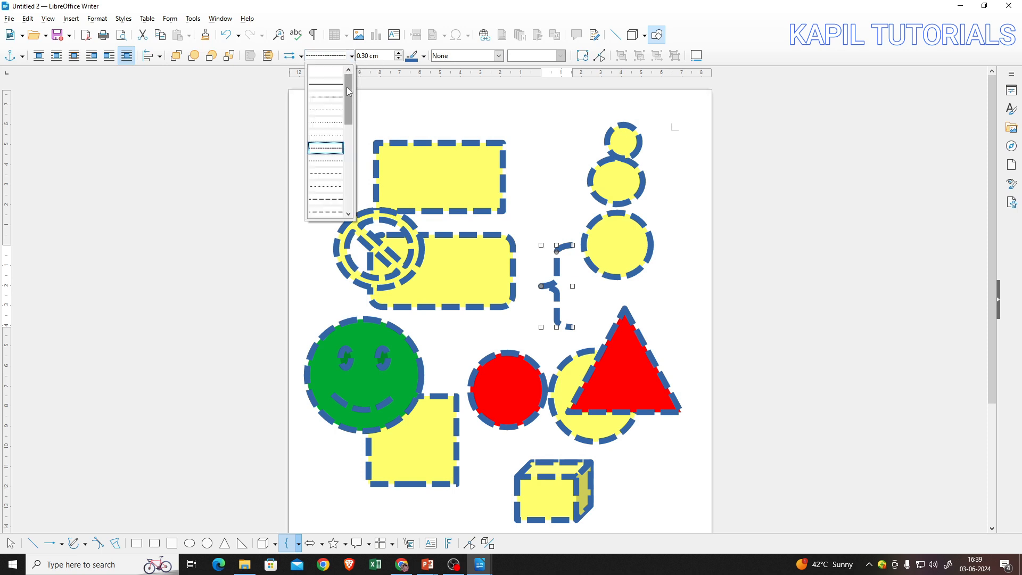
pyautogui.click(323, 84)
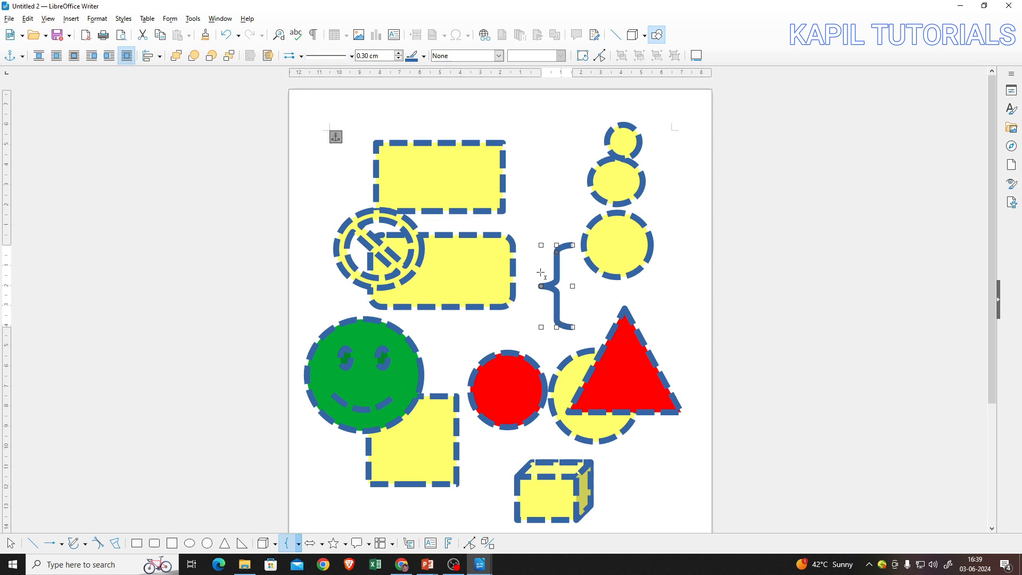
pyautogui.click(399, 58)
pyautogui.click(399, 58)
pyautogui.click(399, 53)
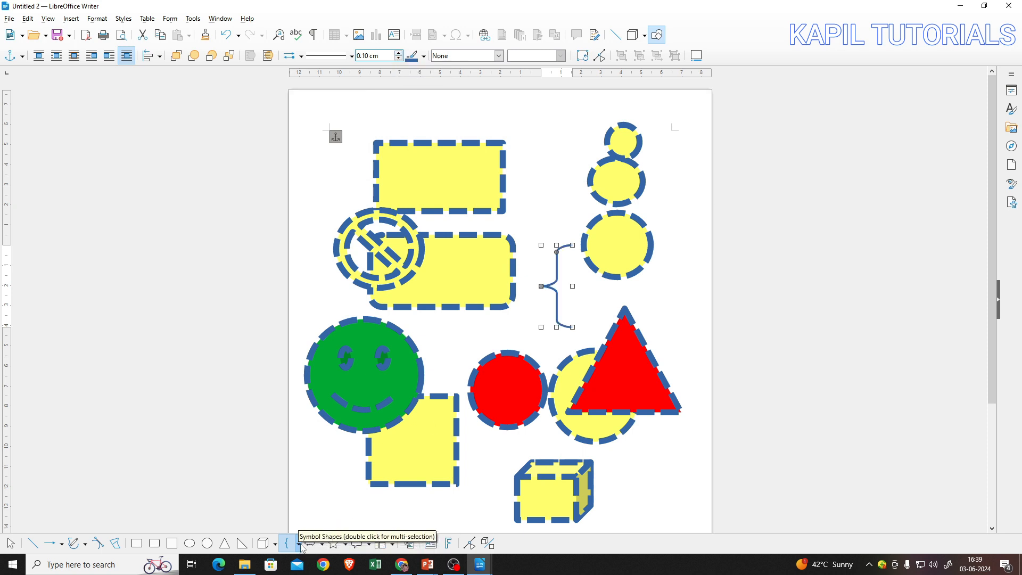
# Draw a right block arrow over the top of the red circle and fill it with purple
pyautogui.click(323, 545)
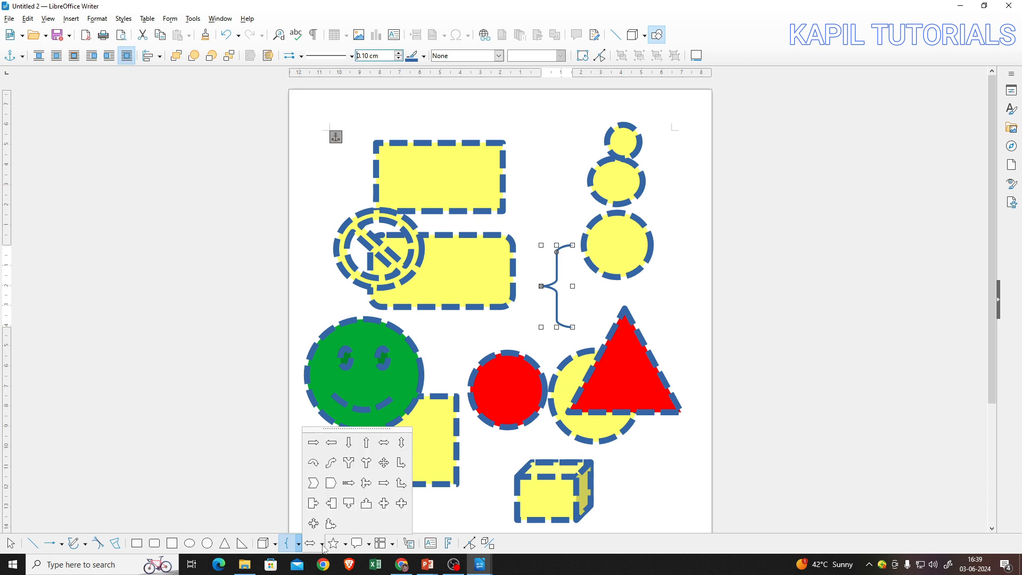
pyautogui.click(313, 443)
pyautogui.moveTo(445, 328); pyautogui.dragTo(572, 376)
pyautogui.click(557, 56)
pyautogui.click(570, 92)
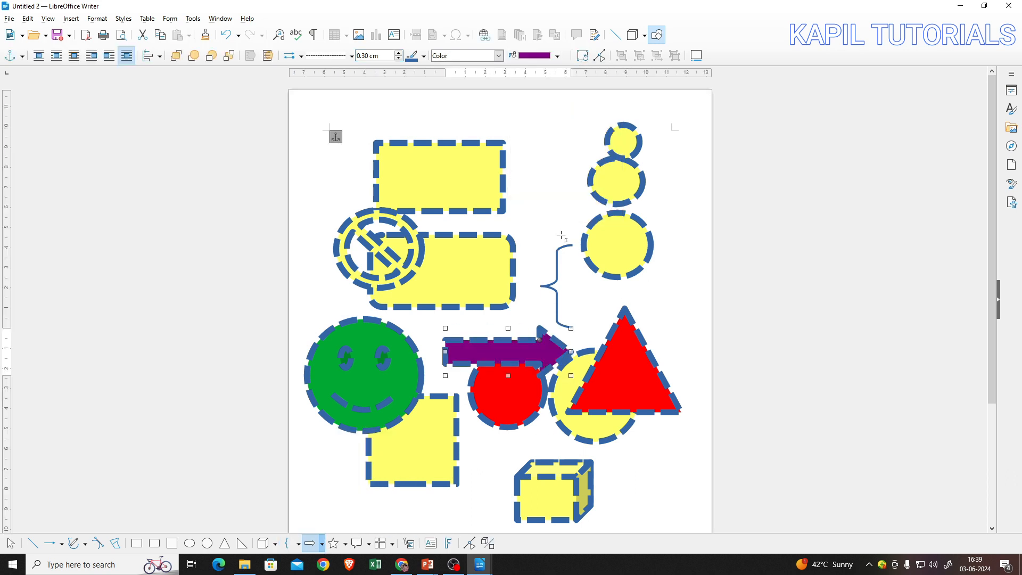
# Draw a second right block arrow across the top rectangle with a light lime-green fill and a solid outline
pyautogui.click(309, 543)
pyautogui.moveTo(412, 159); pyautogui.dragTo(566, 193)
pyautogui.click(557, 56)
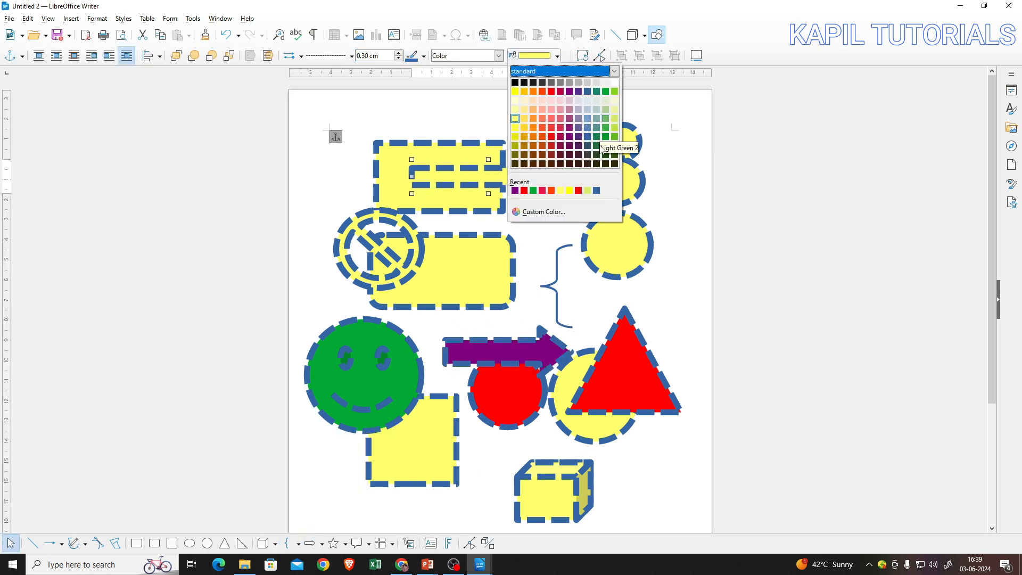
pyautogui.click(614, 119)
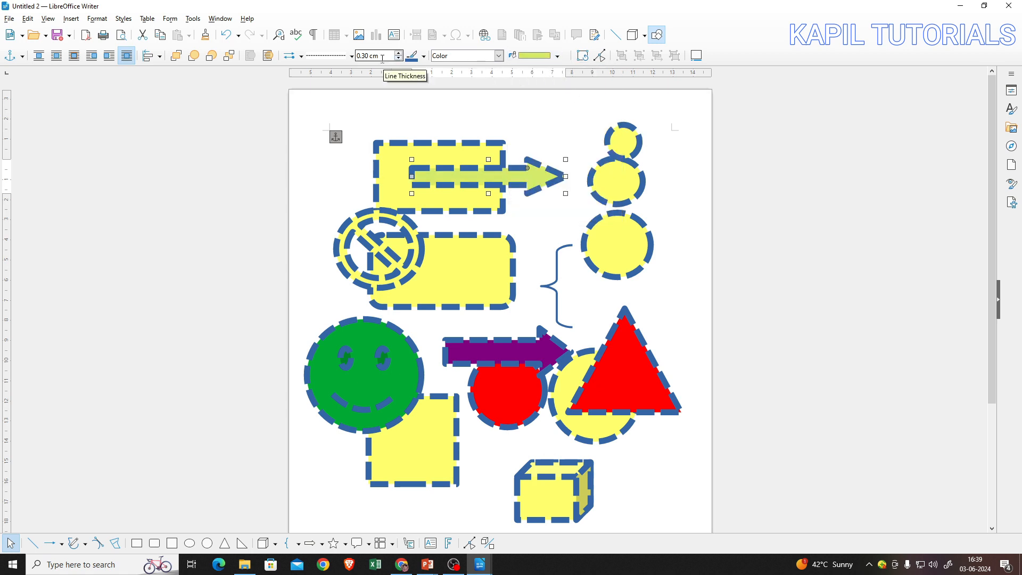
pyautogui.click(352, 56)
pyautogui.click(326, 72)
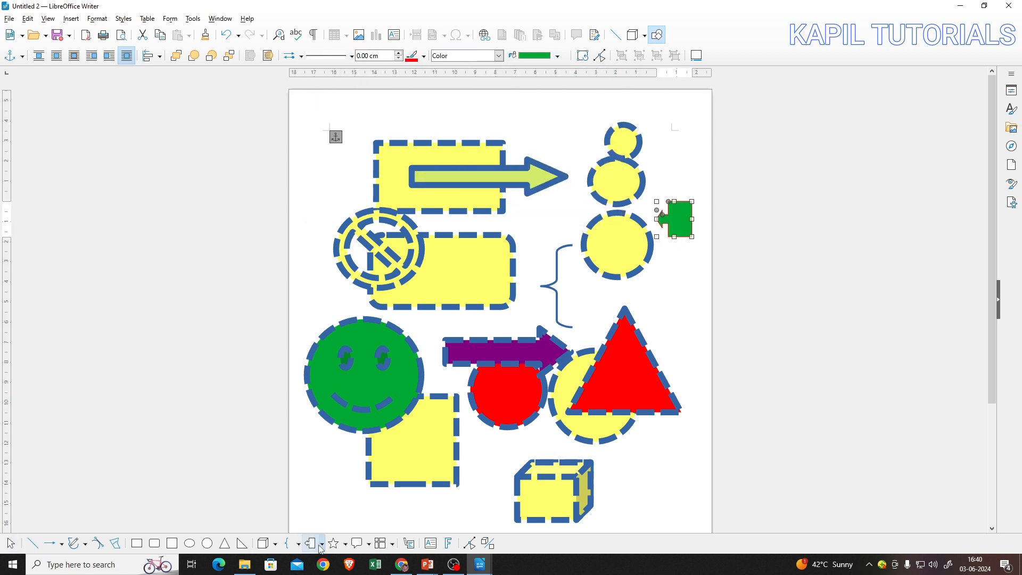
# Draw a Y-shaped split arrow, place it over the left brace and reshape its arms
pyautogui.click(323, 546)
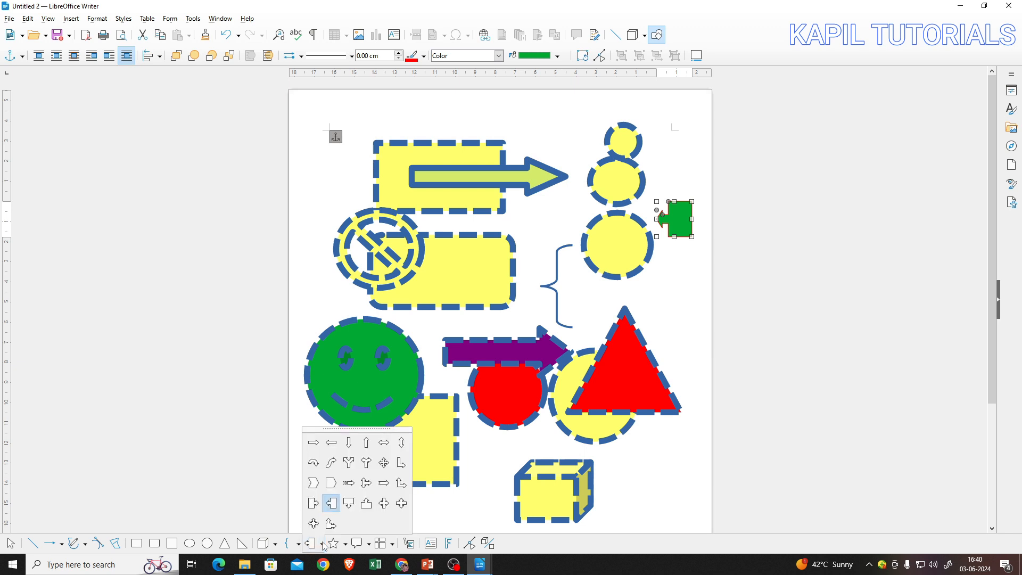
pyautogui.click(349, 462)
pyautogui.moveTo(641, 505)
pyautogui.mouseDown()
pyautogui.moveTo(666, 424)
pyautogui.moveTo(730, 342)
pyautogui.moveTo(711, 349)
pyautogui.mouseUp()
pyautogui.moveTo(676, 384); pyautogui.dragTo(556, 275)
pyautogui.moveTo(591, 240); pyautogui.dragTo(611, 223)
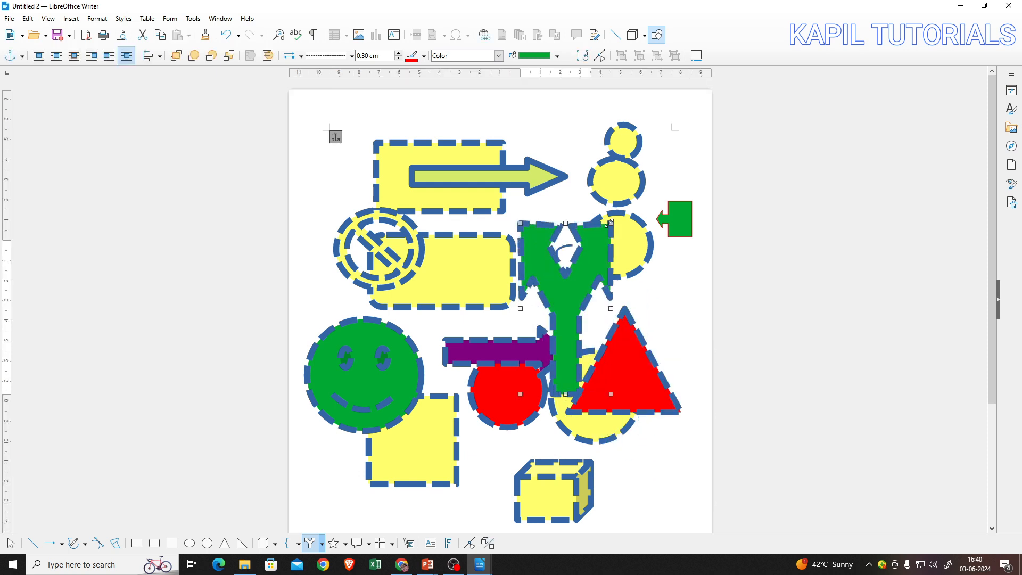
# Delete the plain rectangle, the prohibited symbol and the rounded rectangle
pyautogui.click(9, 18)
pyautogui.click(141, 484)
pyautogui.click(11, 544)
pyautogui.click(404, 256)
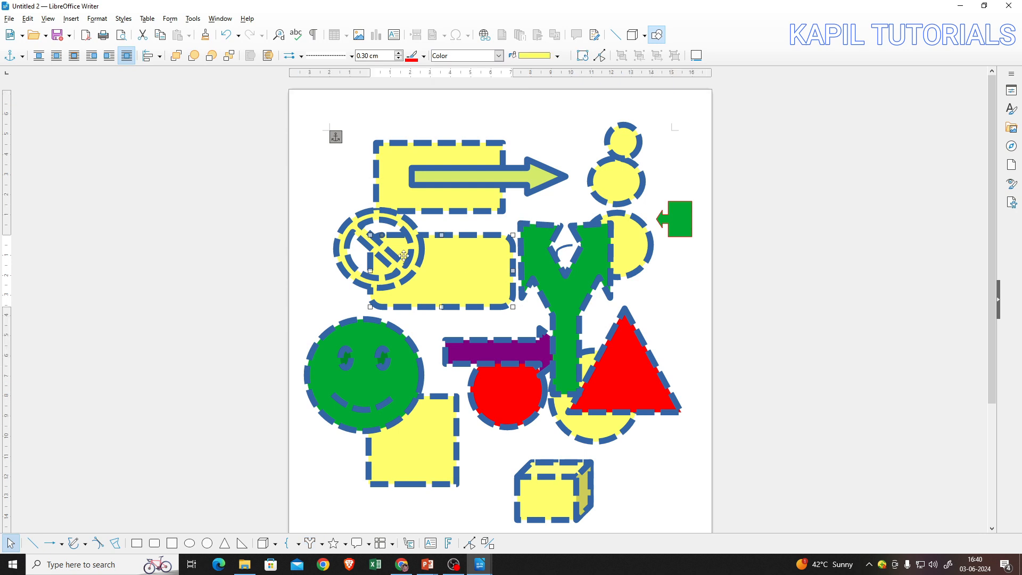
pyautogui.click(412, 155)
pyautogui.press('Delete')
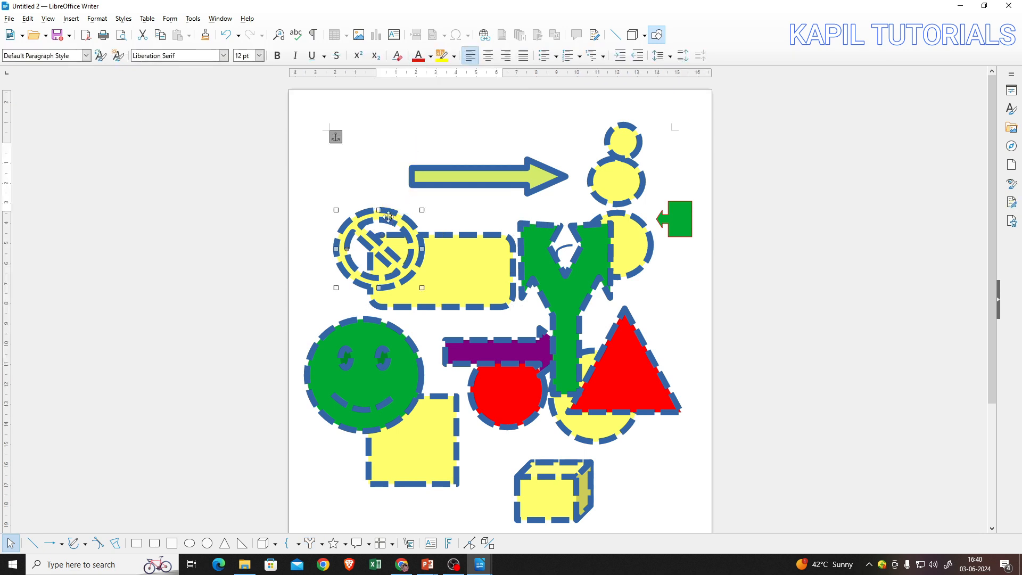
pyautogui.click(472, 267)
pyautogui.press('Delete')
# Delete the lime-green arrow and the three stacked ellipses in the upper part of the page
pyautogui.click(503, 178)
pyautogui.press('Delete')
pyautogui.click(602, 178)
pyautogui.press('Delete')
pyautogui.click(623, 143)
pyautogui.press('Delete')
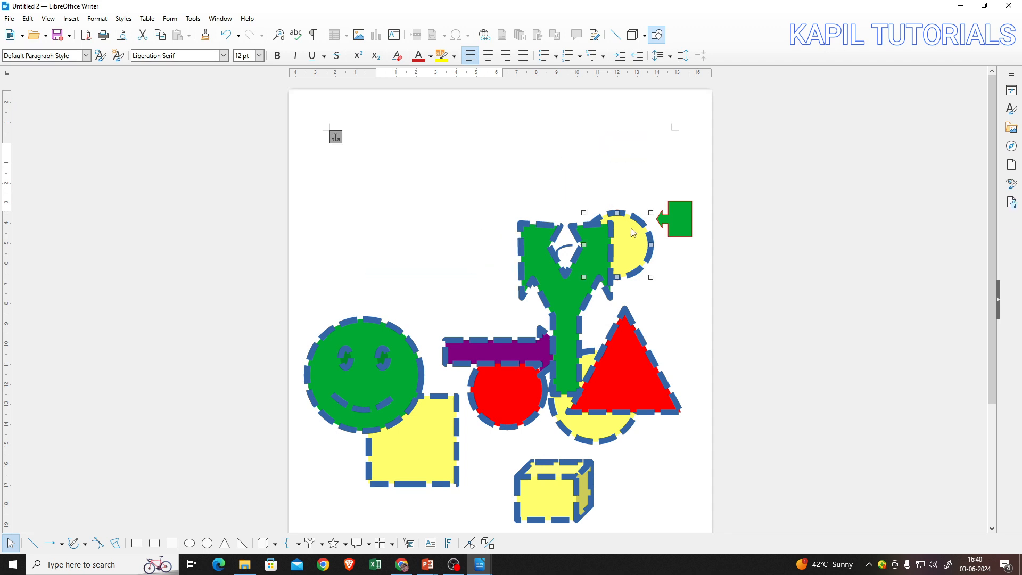
pyautogui.press('Delete')
# Select the smiley face, purple arrow, yellow square and cube together and delete them
pyautogui.click(343, 364)
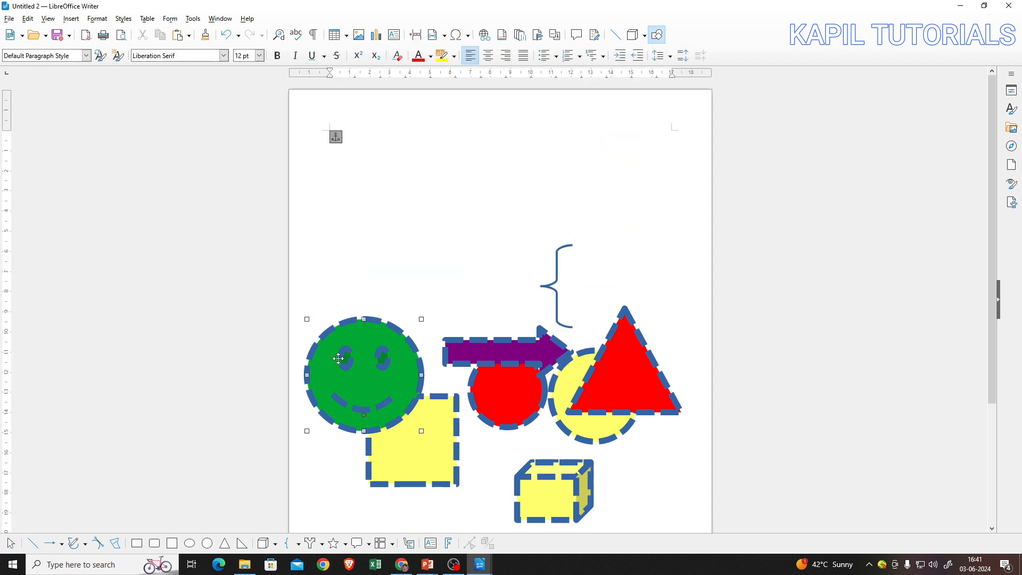
pyautogui.keyDown('shift'); pyautogui.click(486, 361); pyautogui.keyUp('shift')
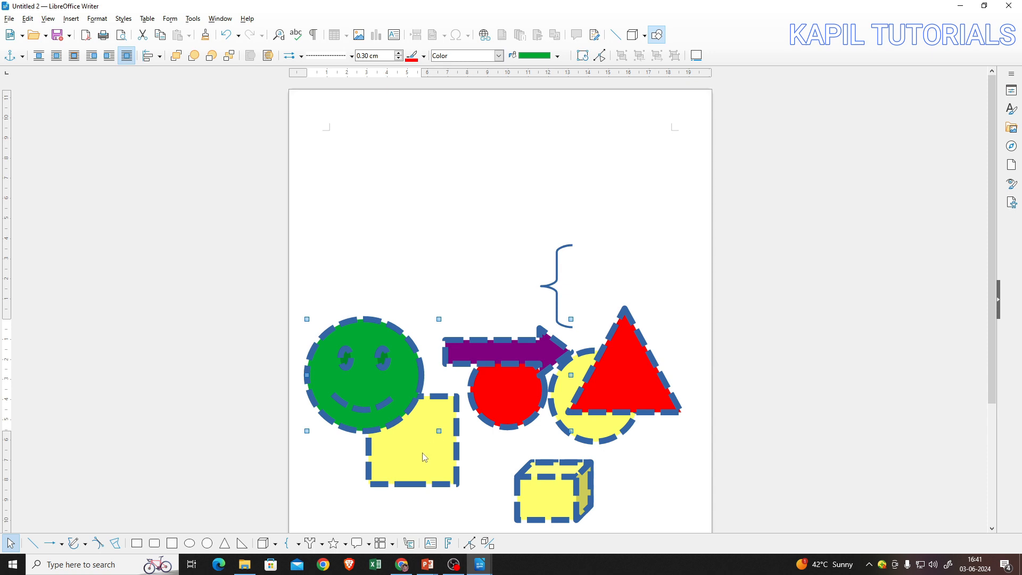
pyautogui.keyDown('shift'); pyautogui.click(568, 489); pyautogui.keyUp('shift')
pyautogui.press('Delete')
# Select the red circle, yellow circle, red triangle and left brace together and delete them to clear the page
pyautogui.click(518, 395)
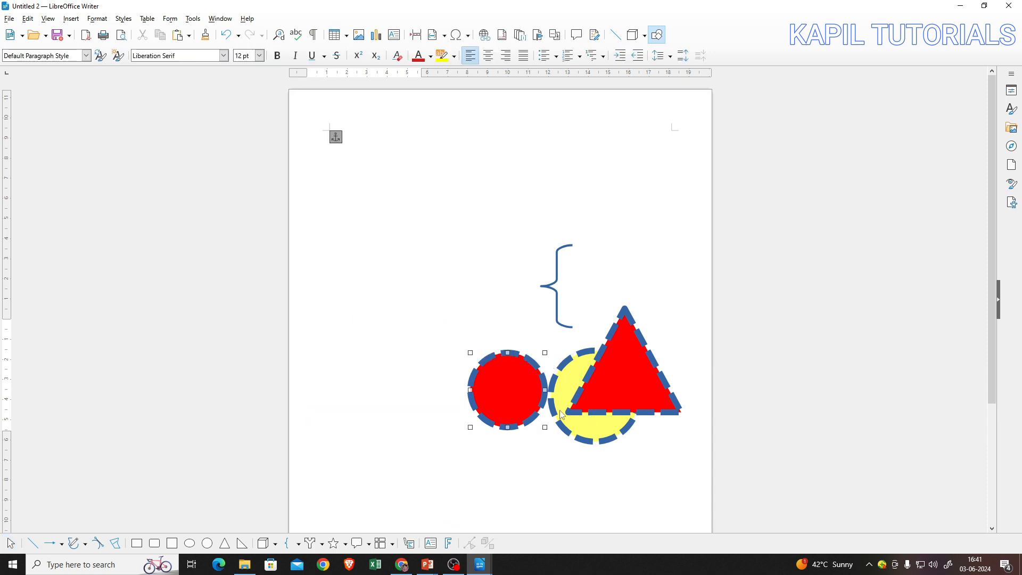
pyautogui.keyDown('shift'); pyautogui.click(570, 429); pyautogui.keyUp('shift')
pyautogui.keyDown('shift'); pyautogui.click(644, 385); pyautogui.keyUp('shift')
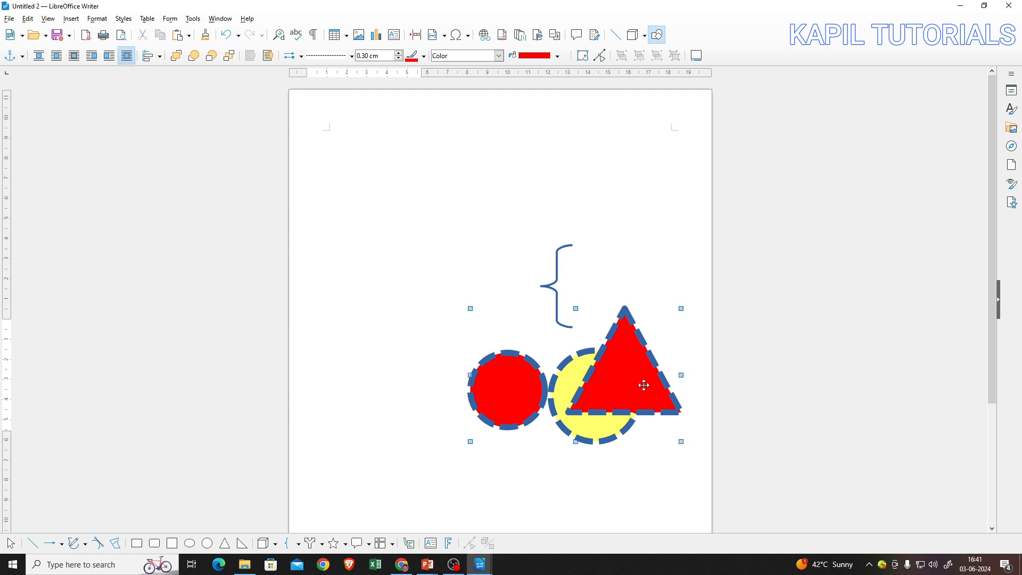
pyautogui.keyDown('shift'); pyautogui.click(557, 304); pyautogui.keyUp('shift')
pyautogui.press('Delete')
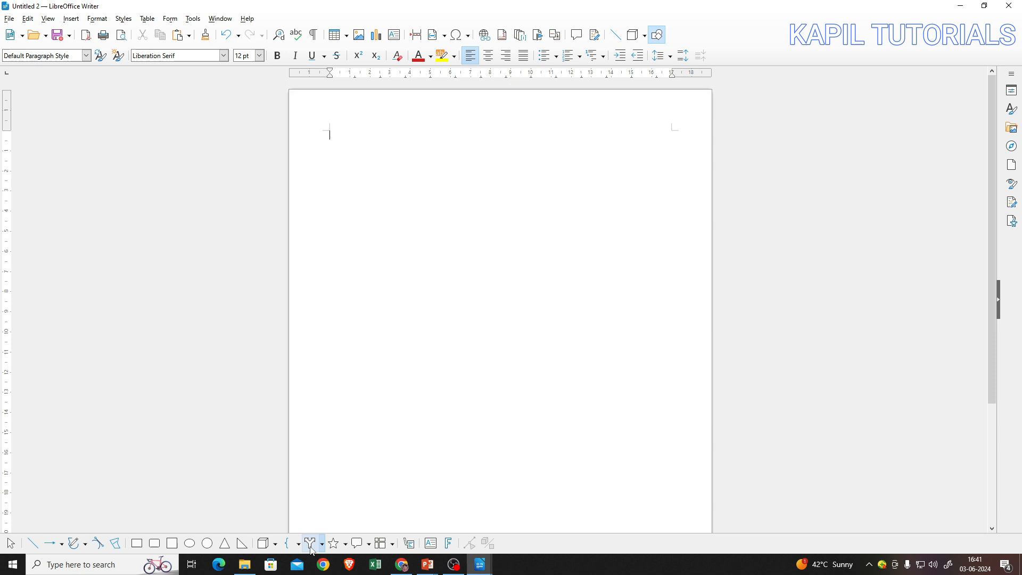
# Draw a five-pointed star near the top of the empty page
pyautogui.click(346, 544)
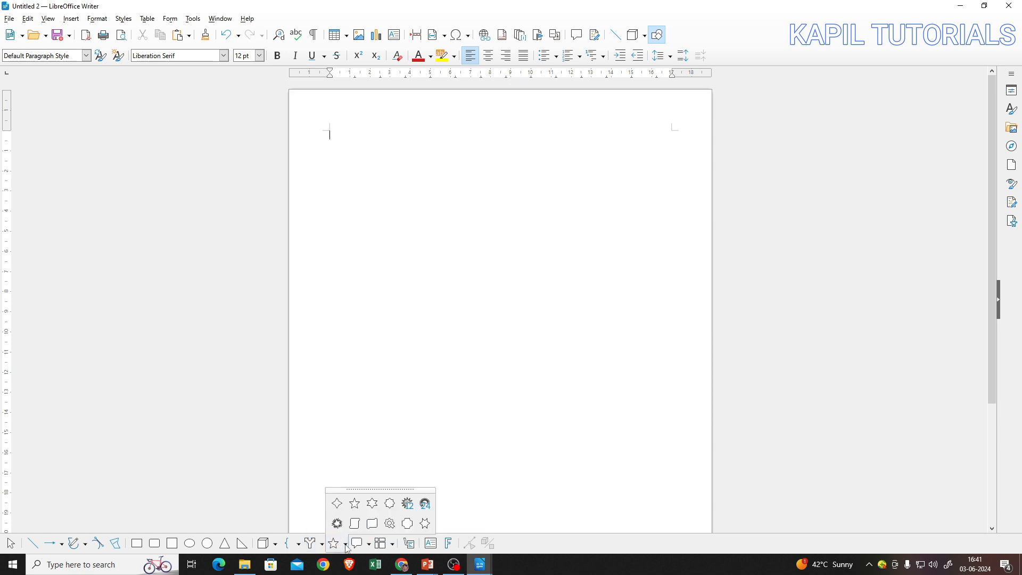
pyautogui.click(354, 503)
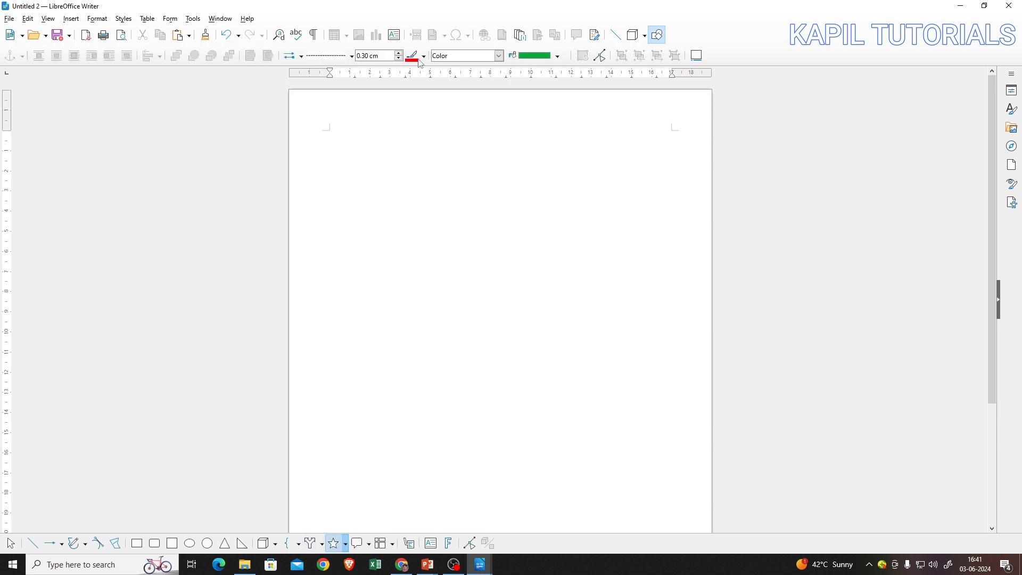
pyautogui.moveTo(397, 132); pyautogui.dragTo(498, 209)
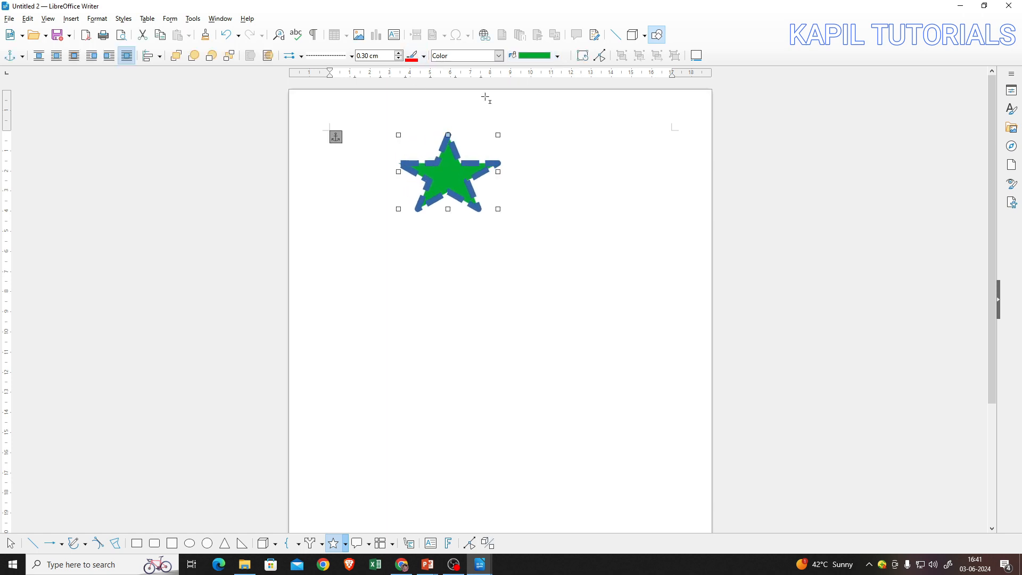
# Change the star's outline to a continuous line and draw a vertical scroll shape below the star
pyautogui.click(352, 57)
pyautogui.click(318, 91)
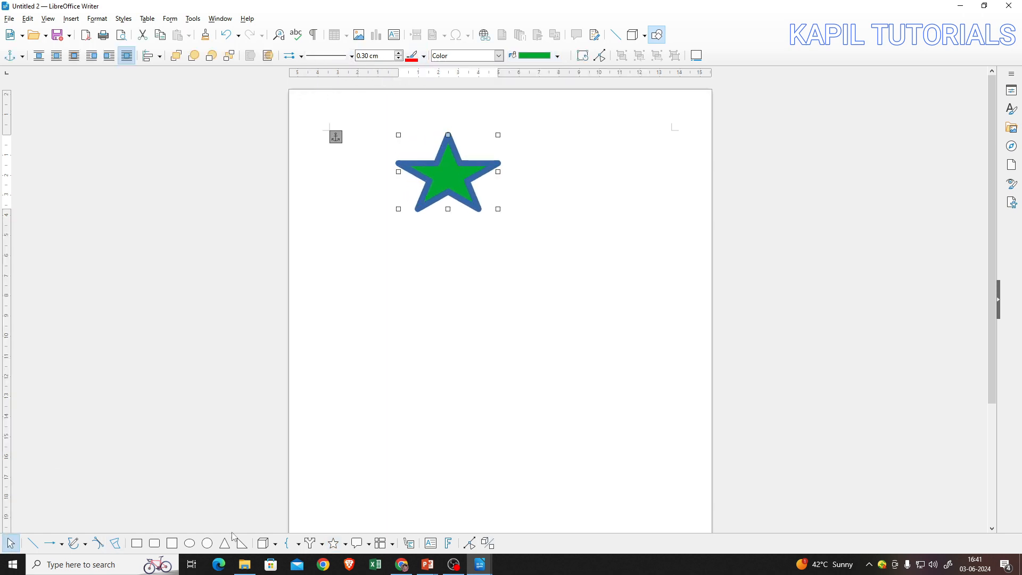
pyautogui.click(346, 544)
pyautogui.click(358, 520)
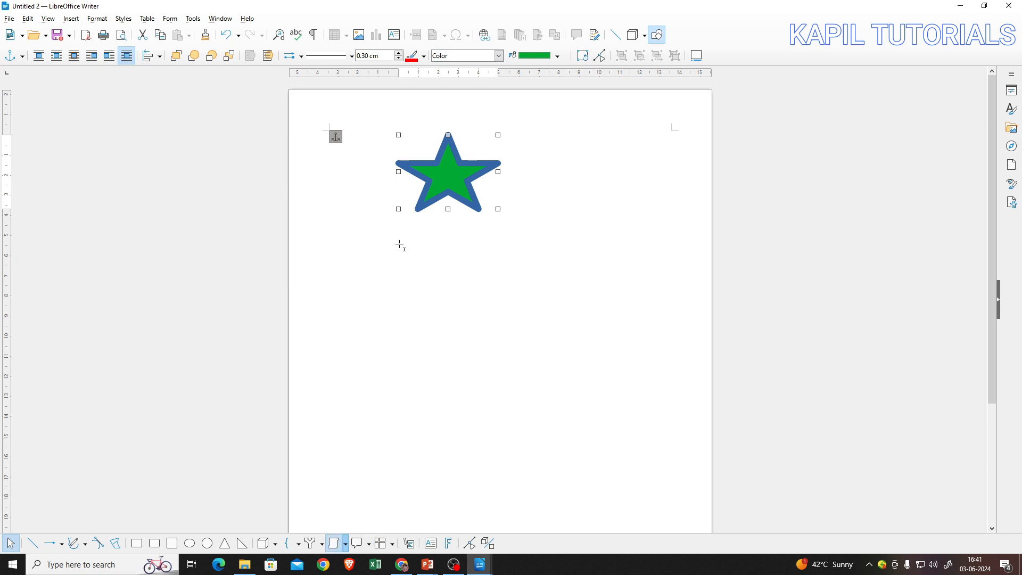
pyautogui.moveTo(372, 288); pyautogui.dragTo(497, 420)
# Give the scroll a continuous outline and a red fill, and move it slightly up and toward the left margin
pyautogui.click(352, 57)
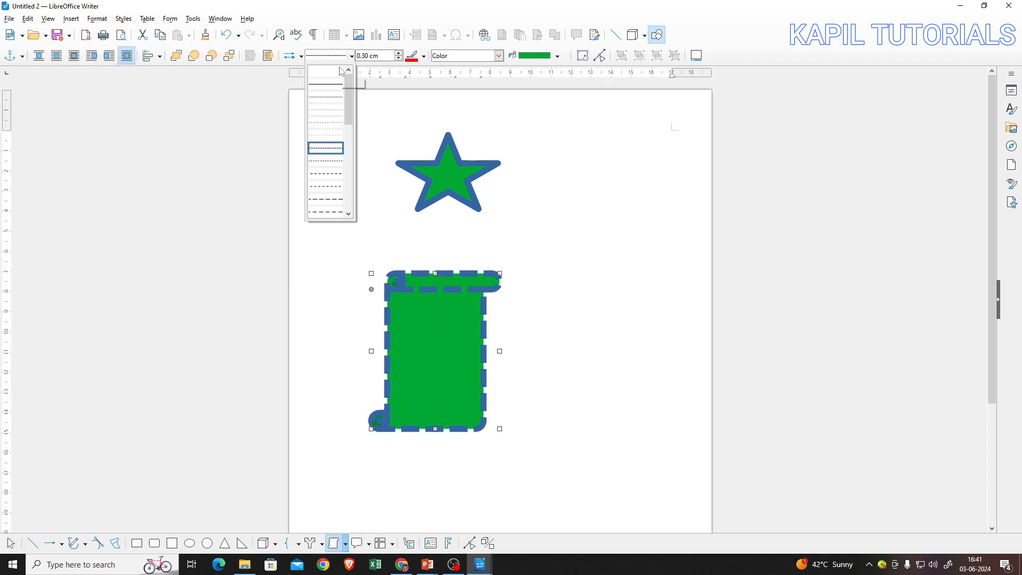
pyautogui.click(319, 91)
pyautogui.click(557, 56)
pyautogui.click(552, 91)
pyautogui.click(473, 406)
pyautogui.click(410, 346)
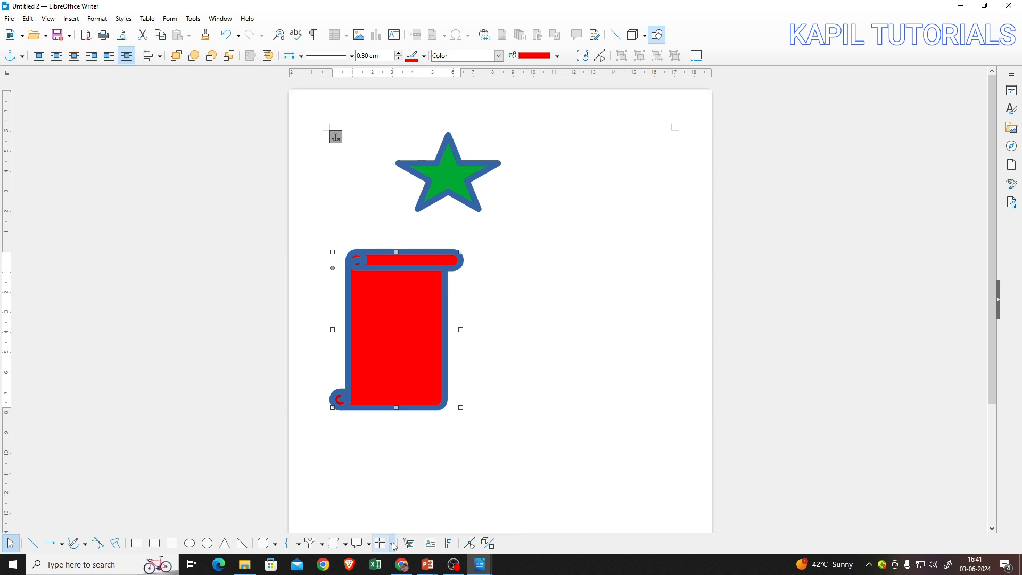
# Draw a flowchart connector circle near the right margin and a line callout with a square box below it
pyautogui.click(394, 544)
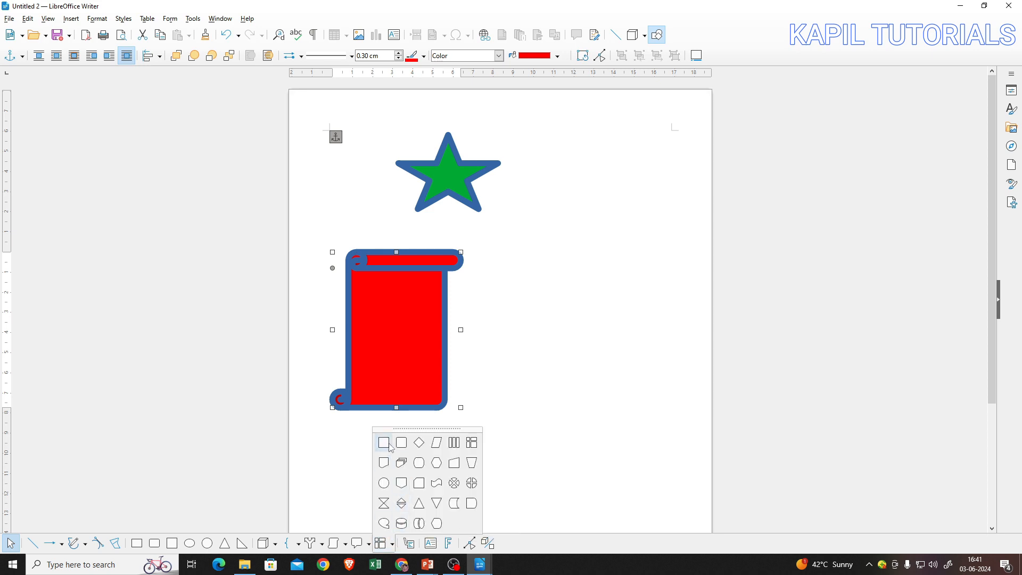
pyautogui.click(384, 484)
pyautogui.moveTo(578, 229); pyautogui.dragTo(650, 293)
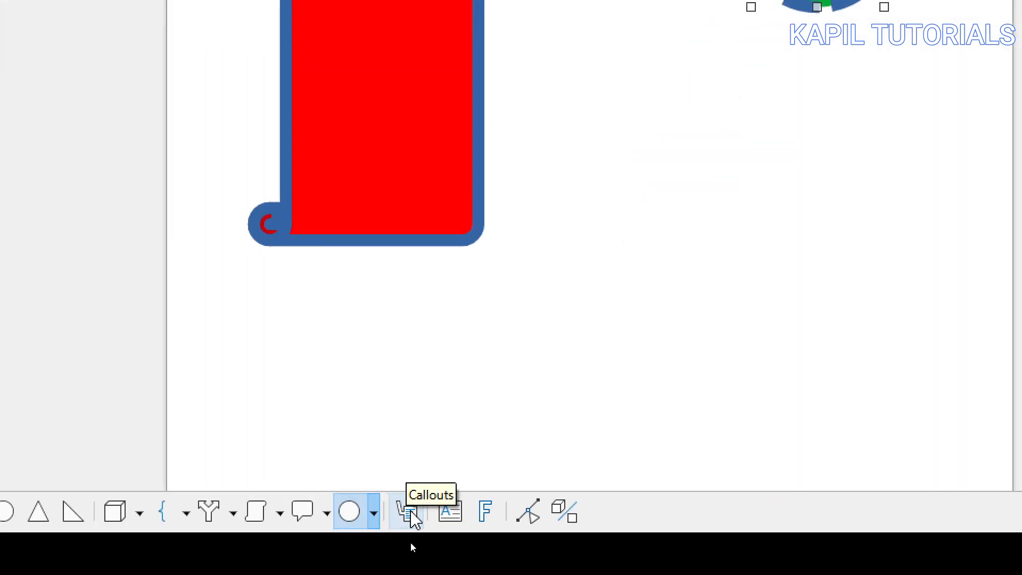
pyautogui.click(409, 511)
pyautogui.moveTo(523, 390); pyautogui.dragTo(608, 424)
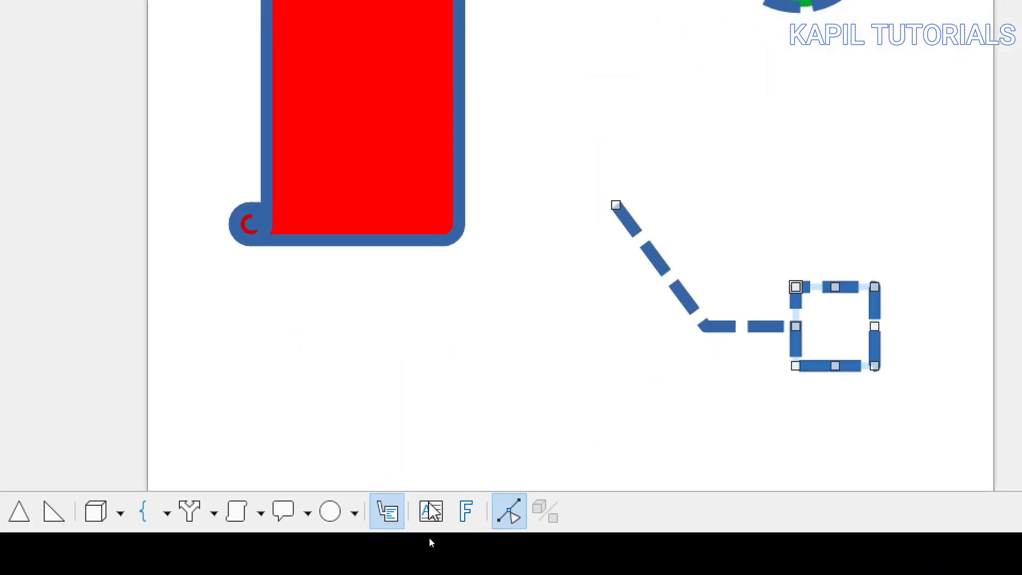
# Insert a text box reading "Information" below the scroll and enlarge its text to 21 pt
pyautogui.click(431, 512)
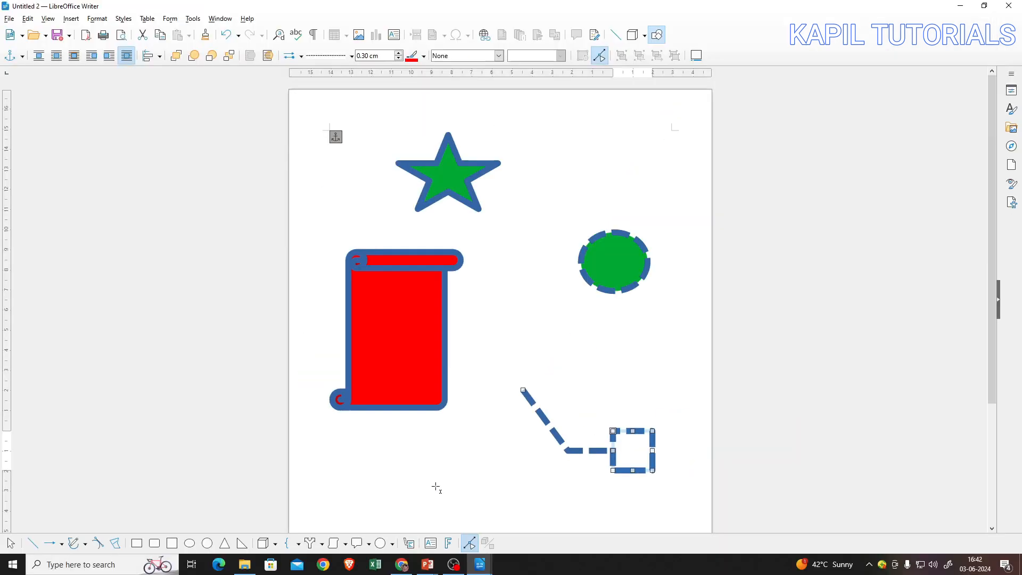
pyautogui.moveTo(340, 457); pyautogui.dragTo(451, 494)
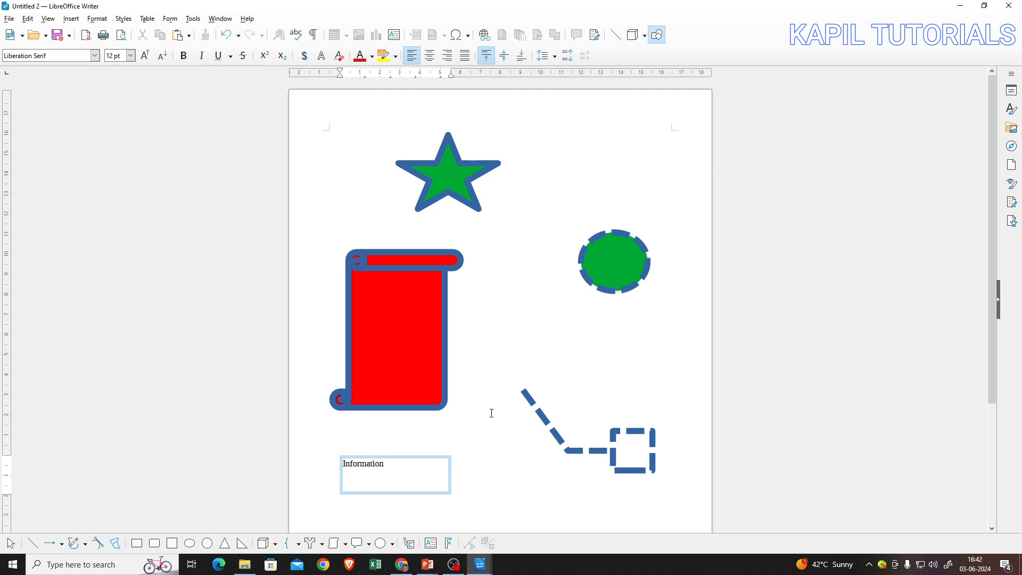
pyautogui.doubleClick(350, 462)
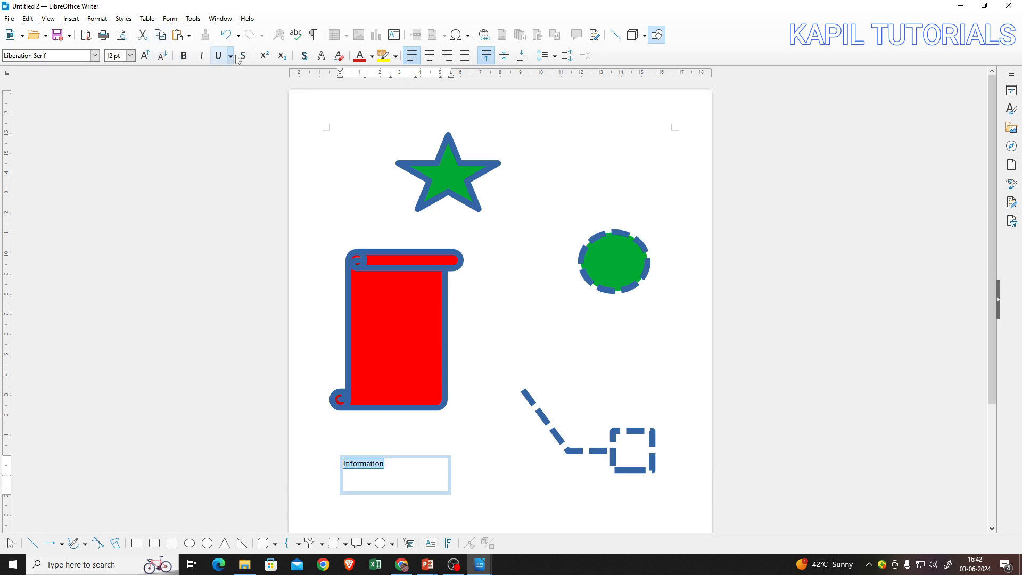
pyautogui.click(144, 56)
pyautogui.click(144, 57)
pyautogui.click(143, 56)
pyautogui.click(144, 56)
pyautogui.click(144, 56)
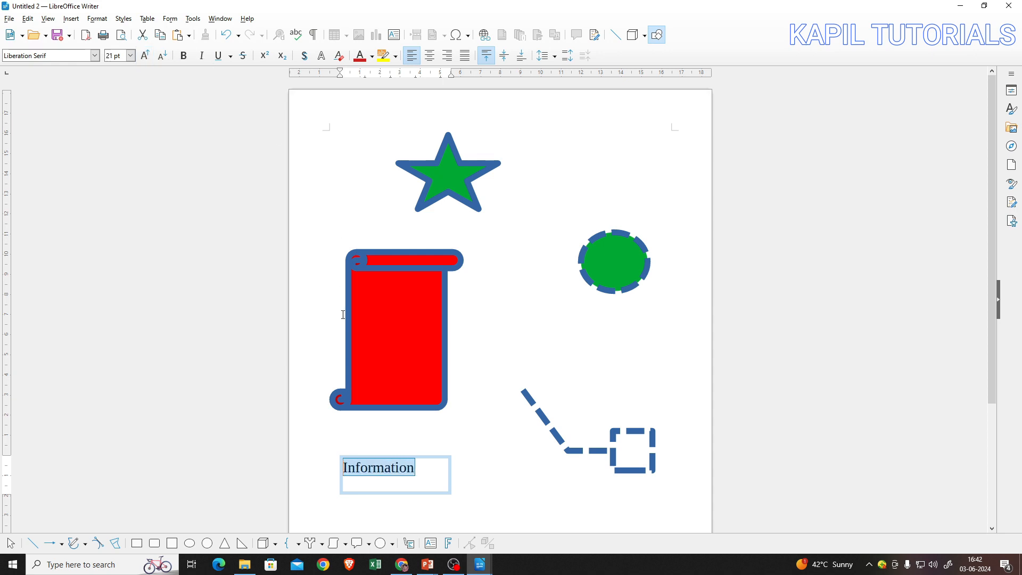
pyautogui.click(11, 543)
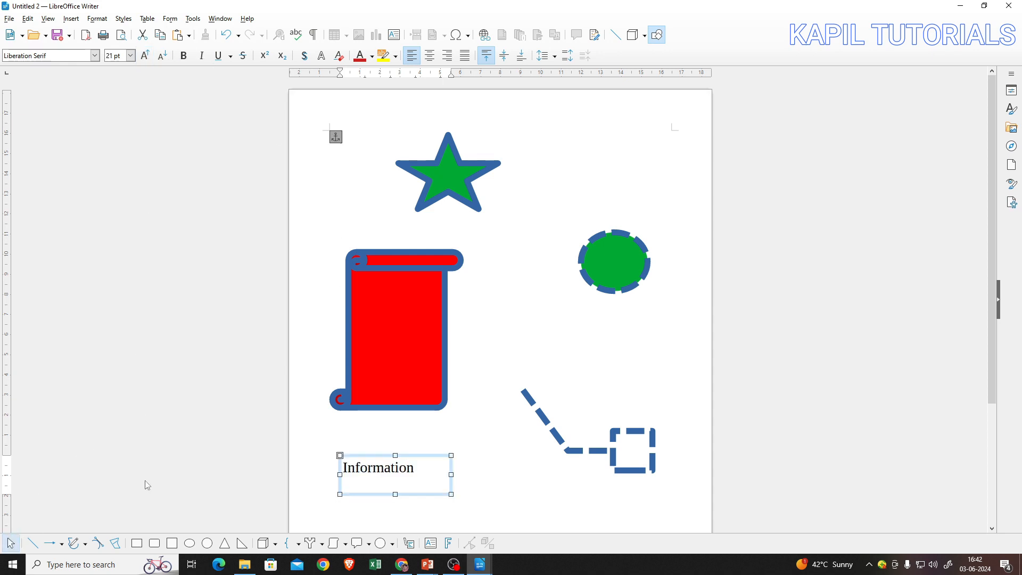
# Move the "Information" text box up so it sits closer beneath the scroll
pyautogui.click(426, 466)
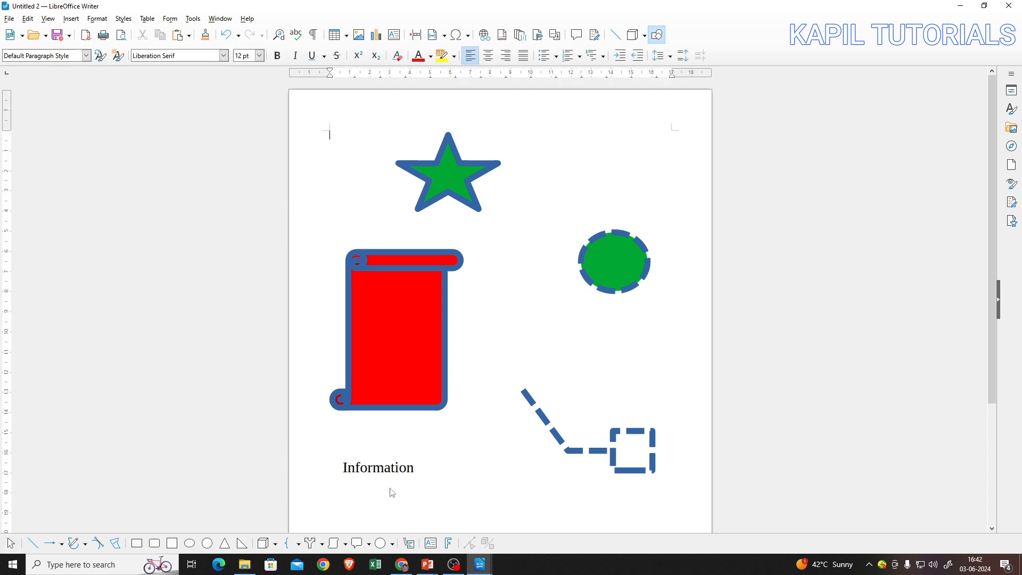
pyautogui.click(387, 471)
pyautogui.moveTo(408, 456); pyautogui.dragTo(422, 427)
pyautogui.click(504, 486)
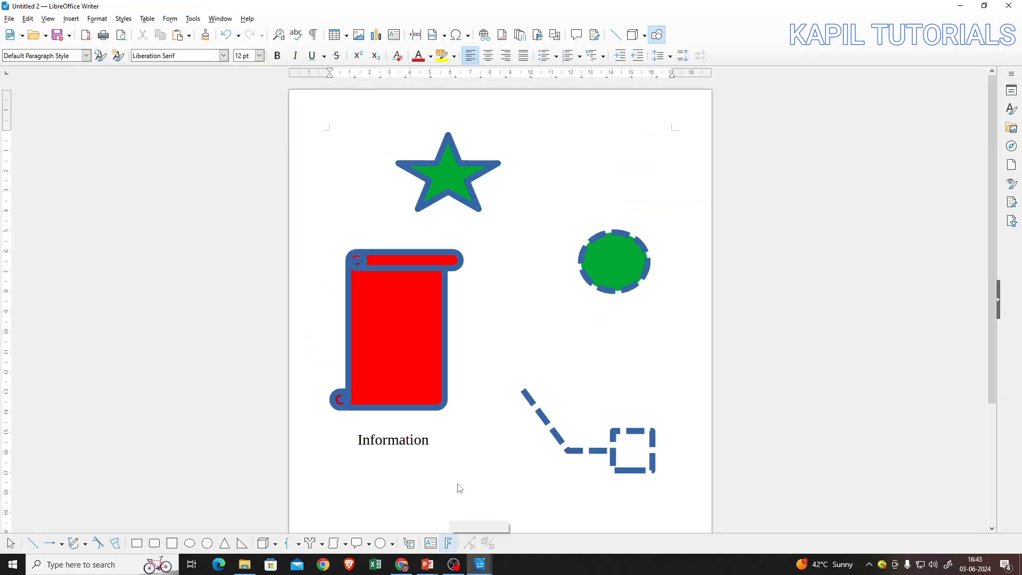
# Delete the scroll, callout, circle, star and "Information" text box to clear the page
pyautogui.click(394, 375)
pyautogui.press('Delete')
pyautogui.click(542, 412)
pyautogui.press('Delete')
pyautogui.click(613, 264)
pyautogui.press('Delete')
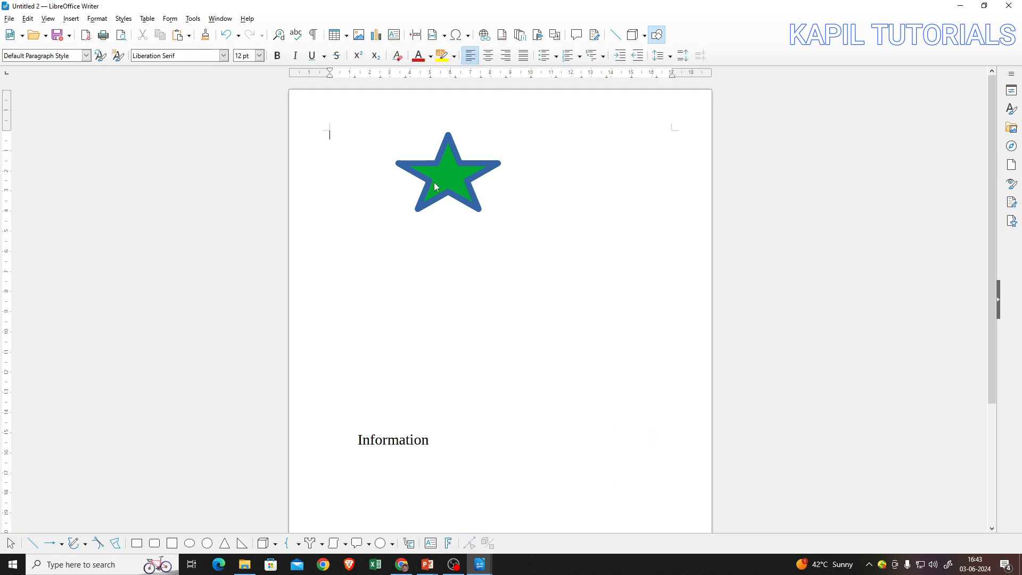
pyautogui.click(435, 186)
pyautogui.press('Delete')
pyautogui.click(394, 439)
pyautogui.press('Delete')
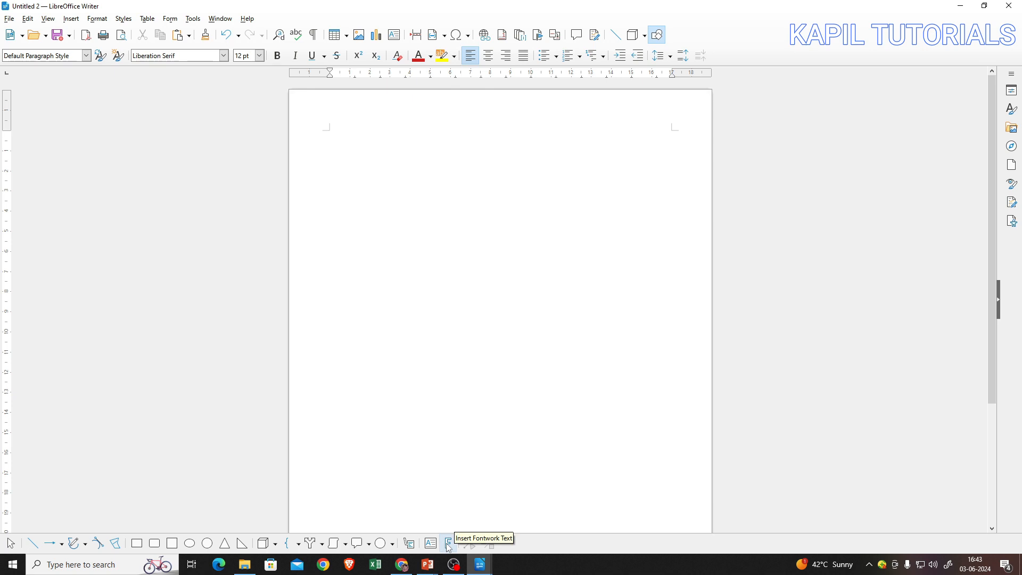
# Insert a Fontwork object in the purple-and-orange PLANET style
pyautogui.click(449, 548)
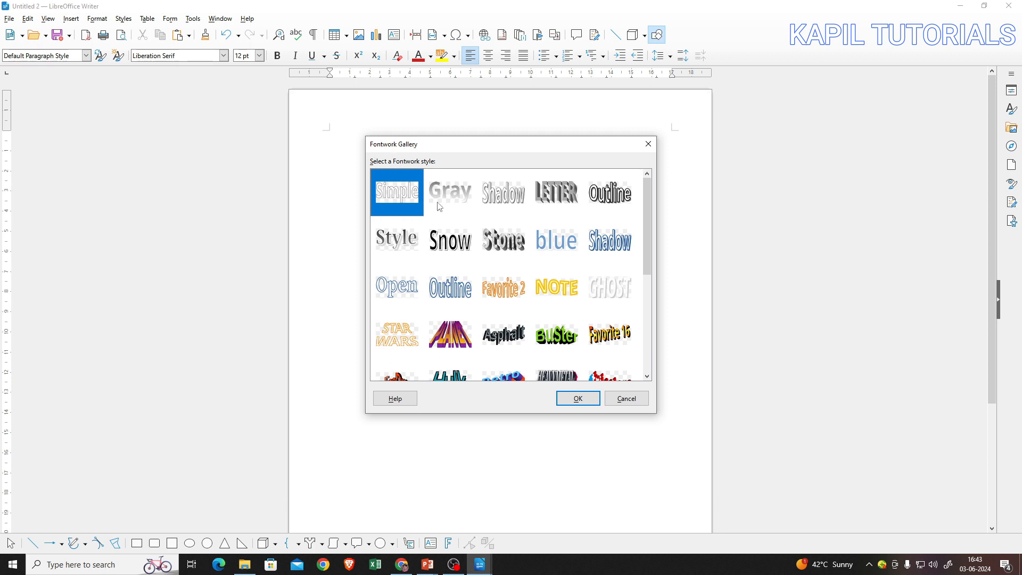
pyautogui.moveTo(647, 235)
pyautogui.mouseDown()
pyautogui.moveTo(647, 333)
pyautogui.moveTo(658, 245)
pyautogui.mouseUp()
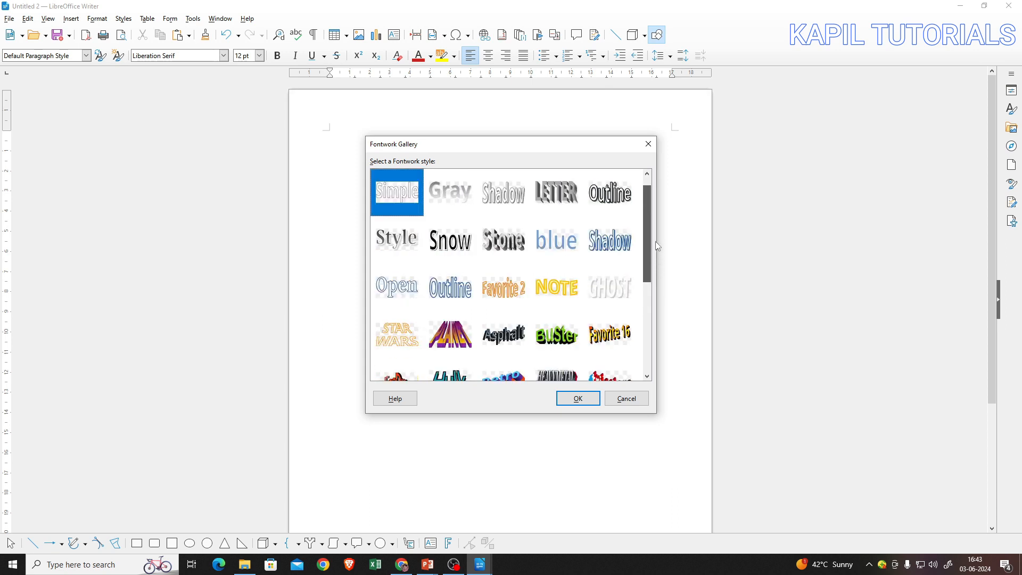
pyautogui.click(453, 342)
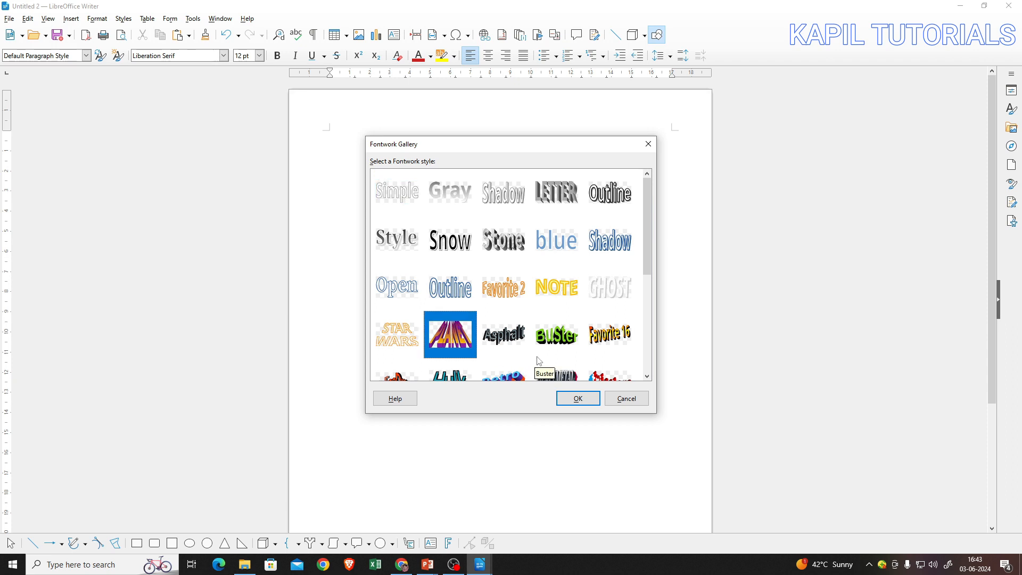
pyautogui.click(578, 398)
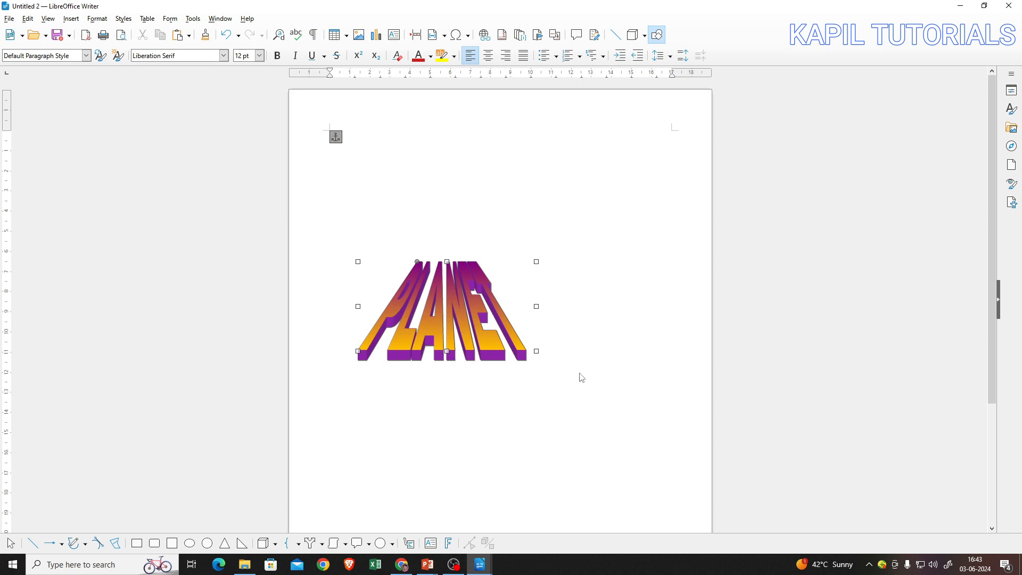
# Move the PLANET Fontwork object to the right so it sits near the horizontal centre of the page
pyautogui.doubleClick(495, 314)
pyautogui.press('Escape')
pyautogui.moveTo(443, 322); pyautogui.dragTo(498, 318)
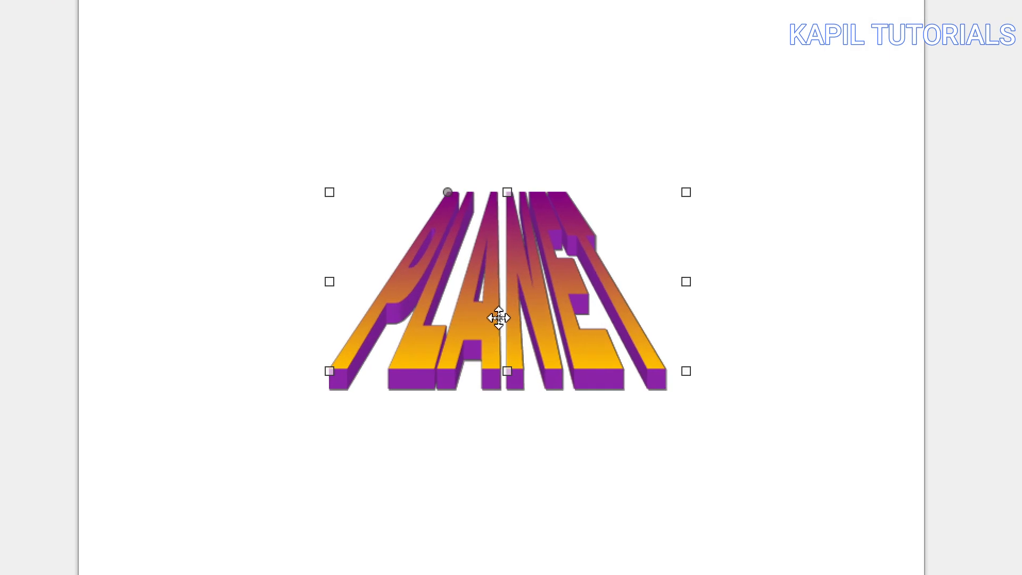
# Replace the PLANET text of the Fontwork object with a person's first name and finish the text editing
pyautogui.doubleClick(498, 317)
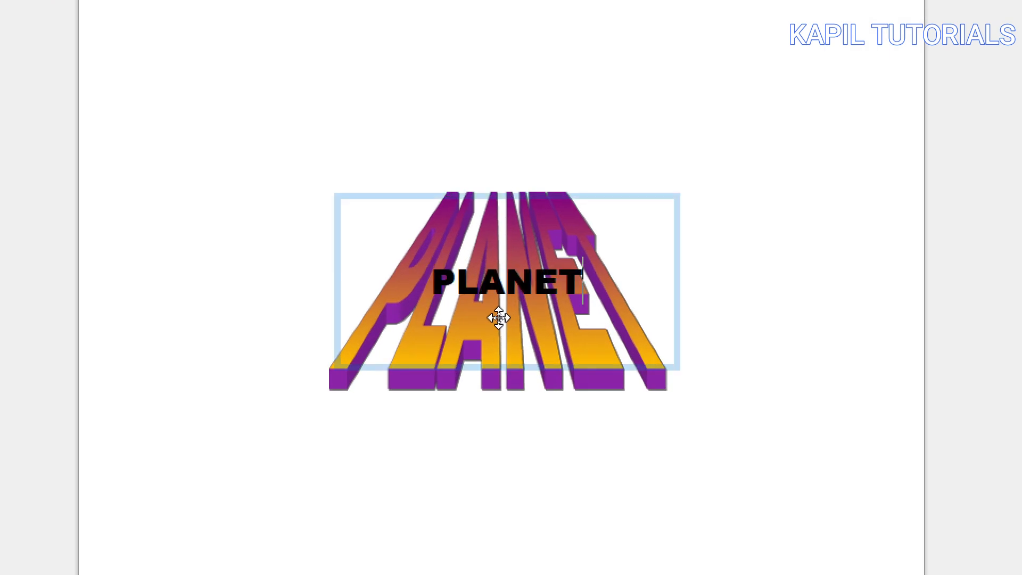
pyautogui.press('BackSpace')
pyautogui.press('BackSpace')
pyautogui.press('BackSpace')
pyautogui.press('BackSpace')
pyautogui.press('BackSpace')
pyautogui.press('BackSpace')
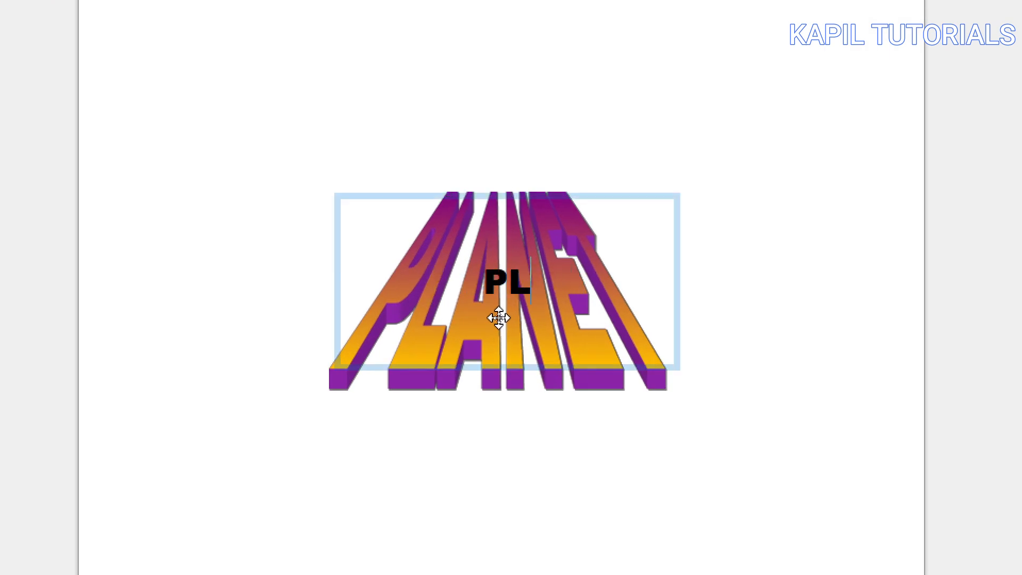
pyautogui.write('Sophia')
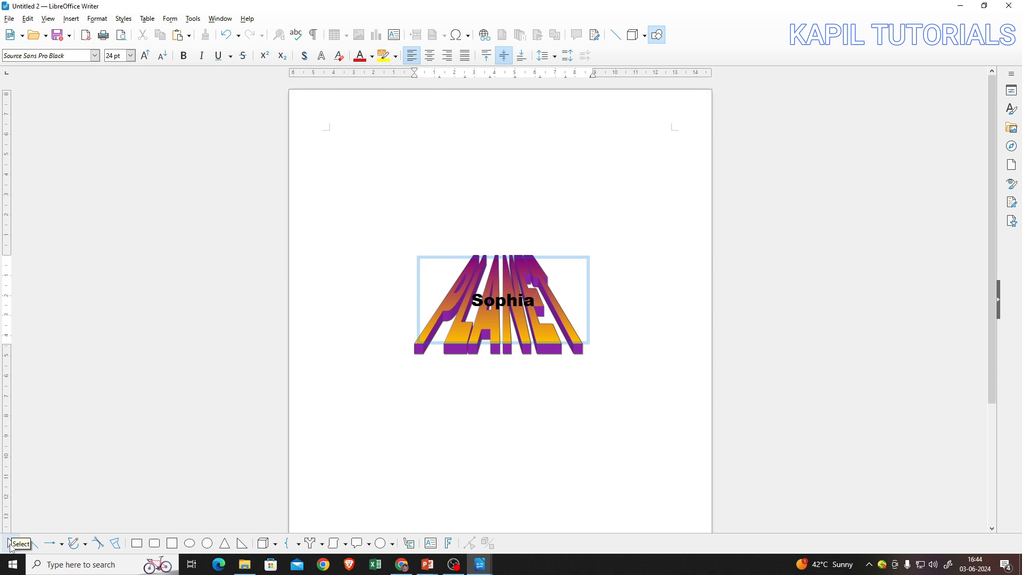
pyautogui.click(10, 544)
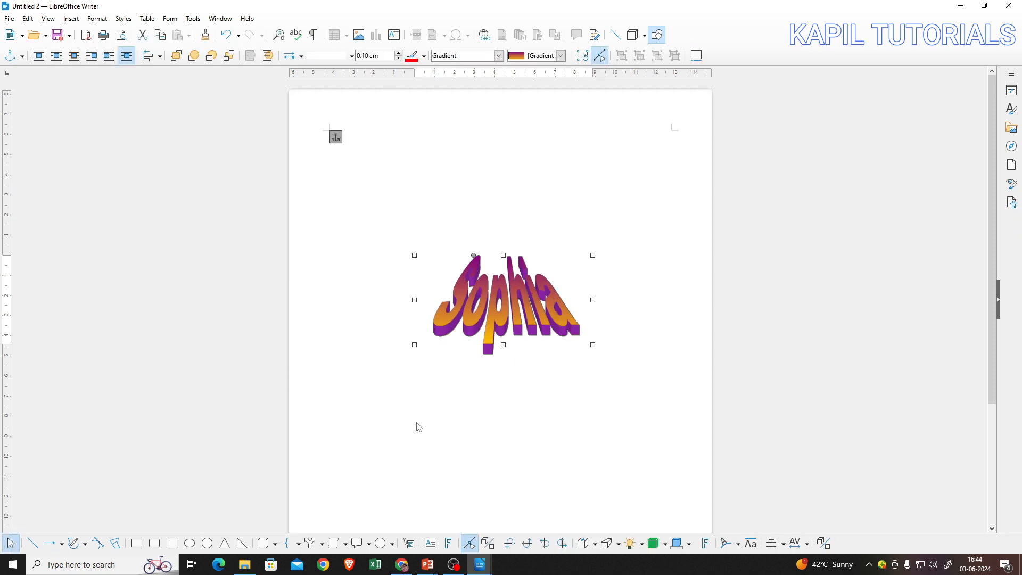
# Leave the Fontwork text unedited and move the object slightly higher on the page
pyautogui.doubleClick(496, 315)
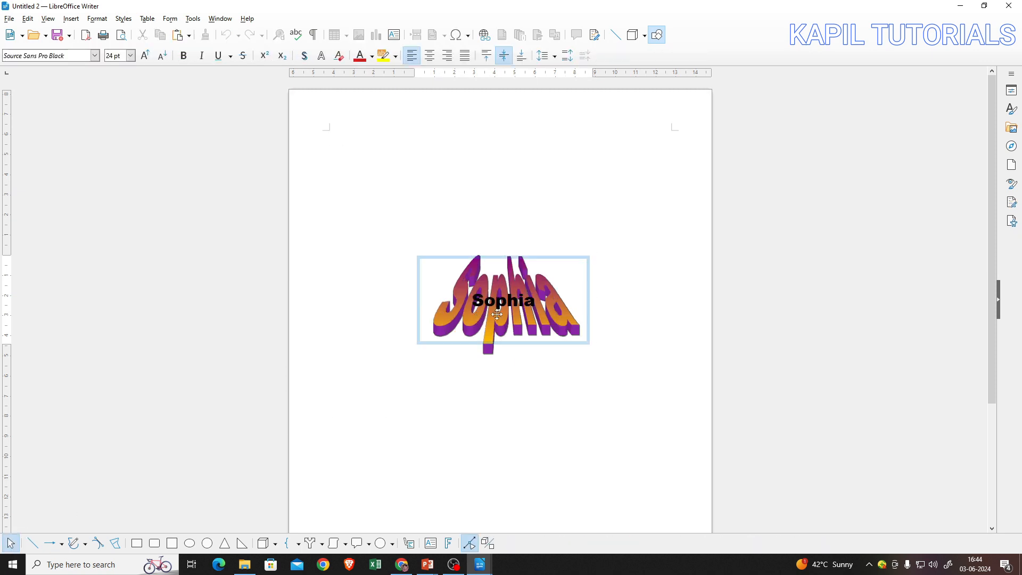
pyautogui.press('Escape')
pyautogui.click(535, 380)
pyautogui.click(498, 312)
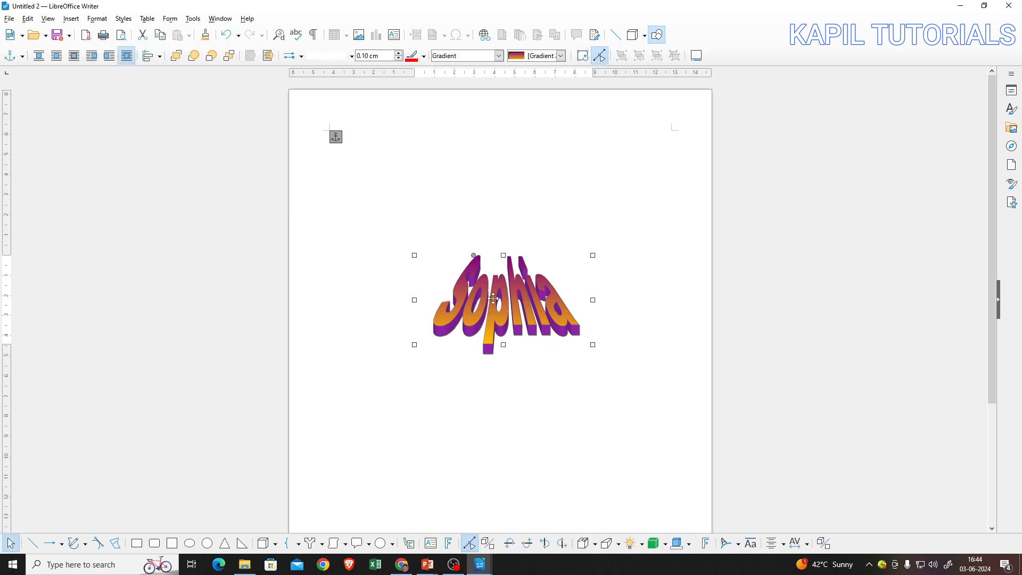
pyautogui.moveTo(493, 298); pyautogui.dragTo(485, 260)
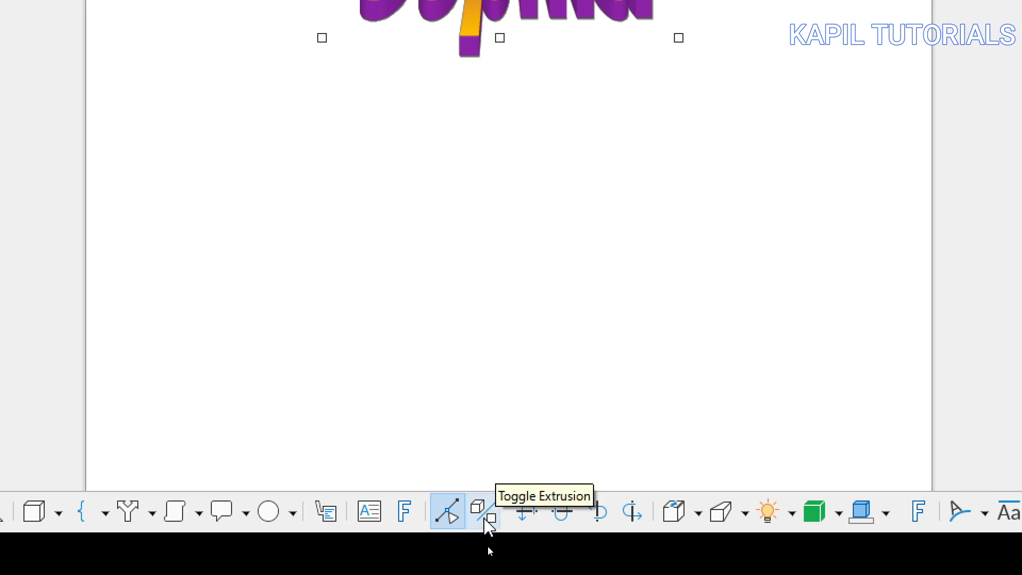
# Switch the Fontwork object's 3D extrusion off and back on
pyautogui.click(483, 520)
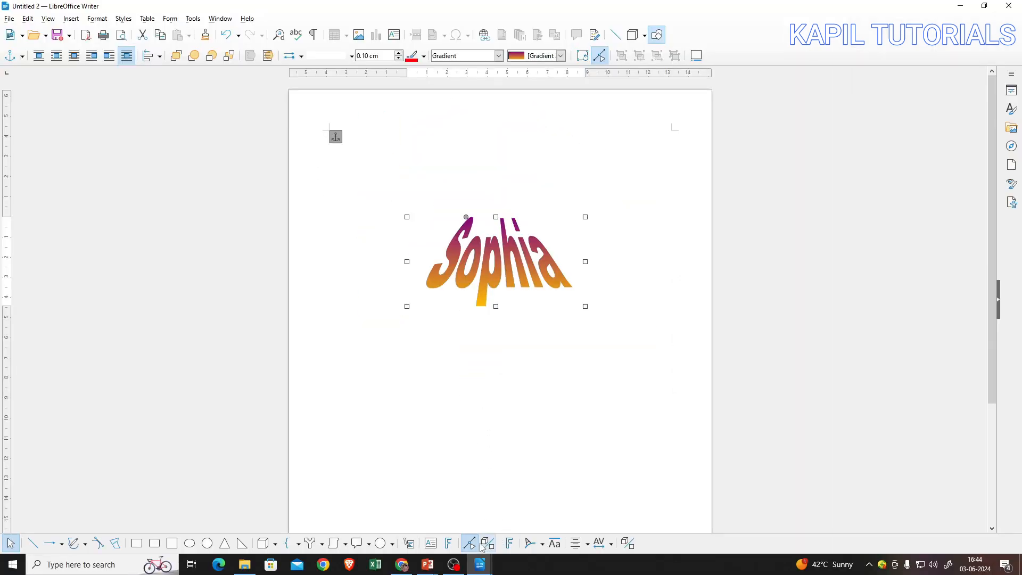
pyautogui.click(488, 544)
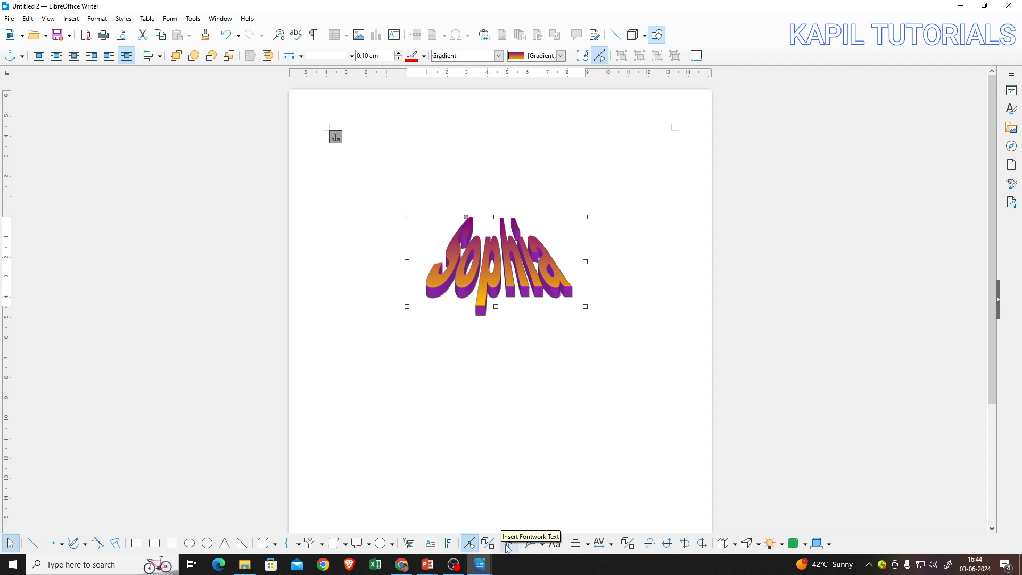
# Try an Outline-style Fontwork object below the existing one, undo it and reselect the original Fontwork
pyautogui.click(510, 547)
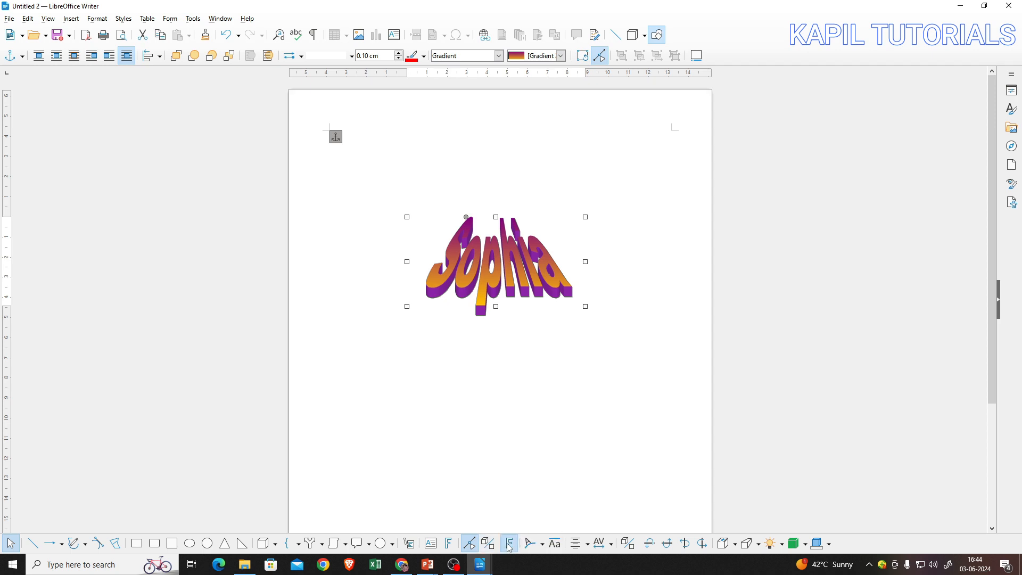
pyautogui.click(456, 296)
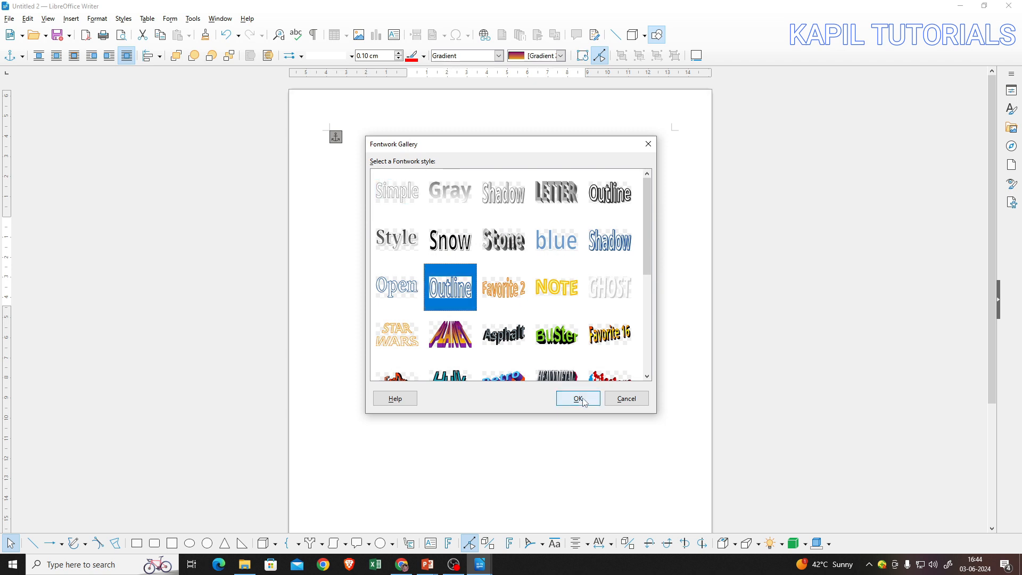
pyautogui.click(579, 399)
pyautogui.moveTo(435, 299); pyautogui.dragTo(449, 388)
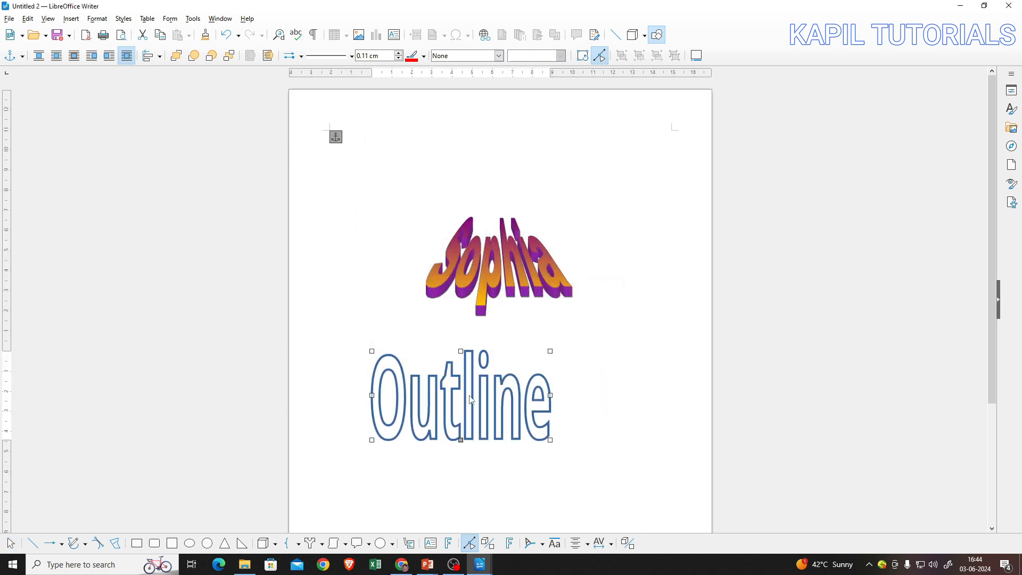
pyautogui.hotkey('ctrl', 'z')
pyautogui.hotkey('ctrl', 'z')
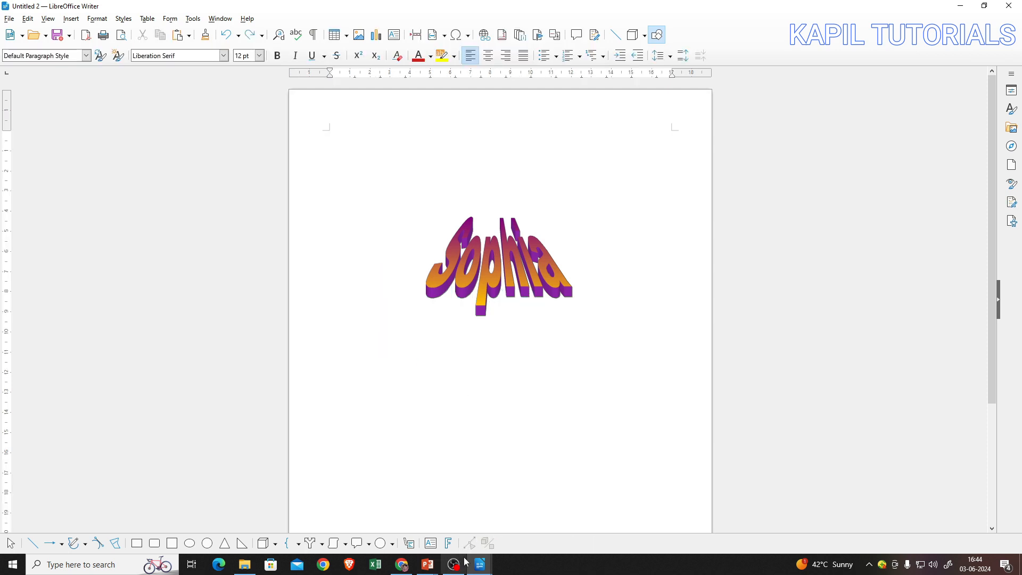
pyautogui.click(491, 280)
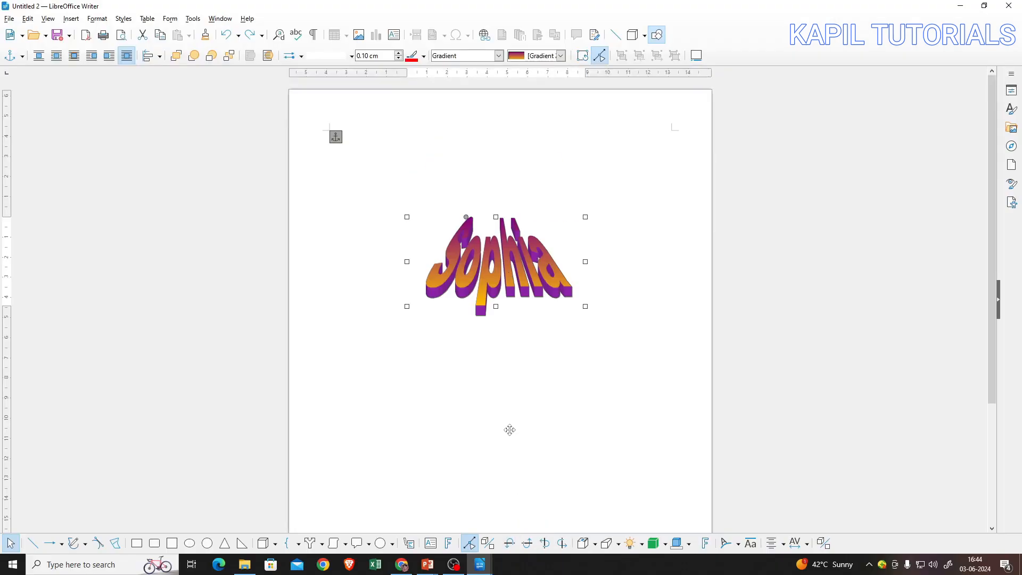
# Tilt the Fontwork object's 3D extrusion downward in repeated steps and tilt it back up
pyautogui.moveTo(505, 425)
pyautogui.mouseDown()
pyautogui.moveTo(556, 376)
pyautogui.moveTo(510, 413)
pyautogui.mouseUp()
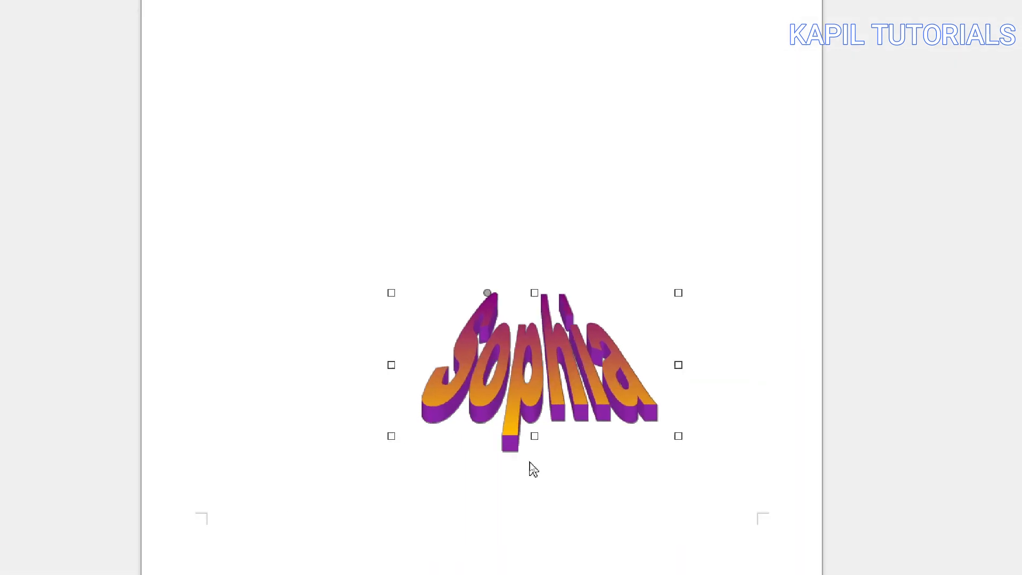
pyautogui.click(489, 513)
pyautogui.click(489, 512)
pyautogui.click(488, 512)
pyautogui.click(488, 512)
pyautogui.click(484, 504)
pyautogui.click(485, 504)
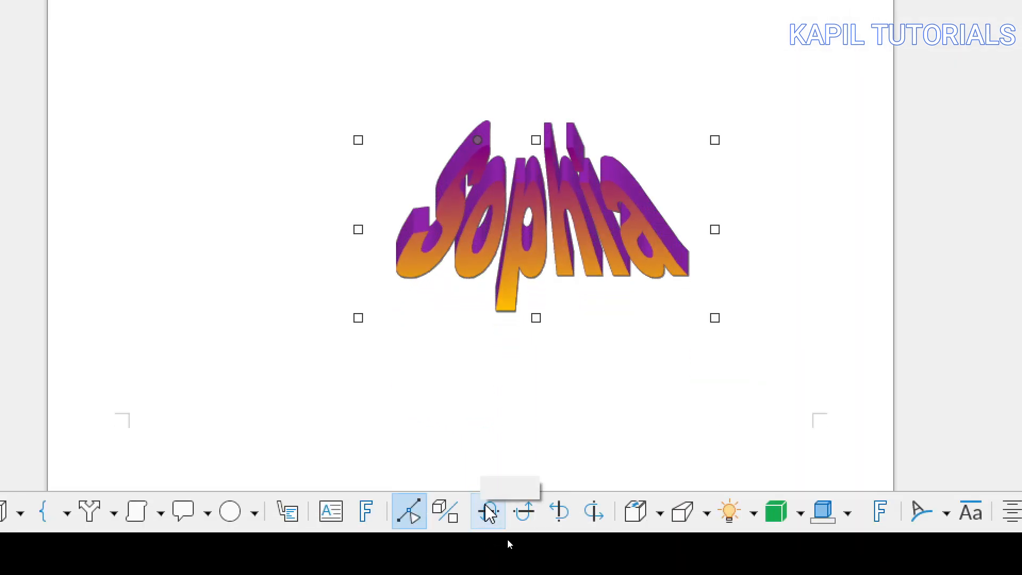
pyautogui.click(485, 505)
pyautogui.click(485, 504)
pyautogui.click(529, 513)
pyautogui.click(529, 513)
pyautogui.click(528, 513)
pyautogui.click(529, 513)
pyautogui.click(528, 513)
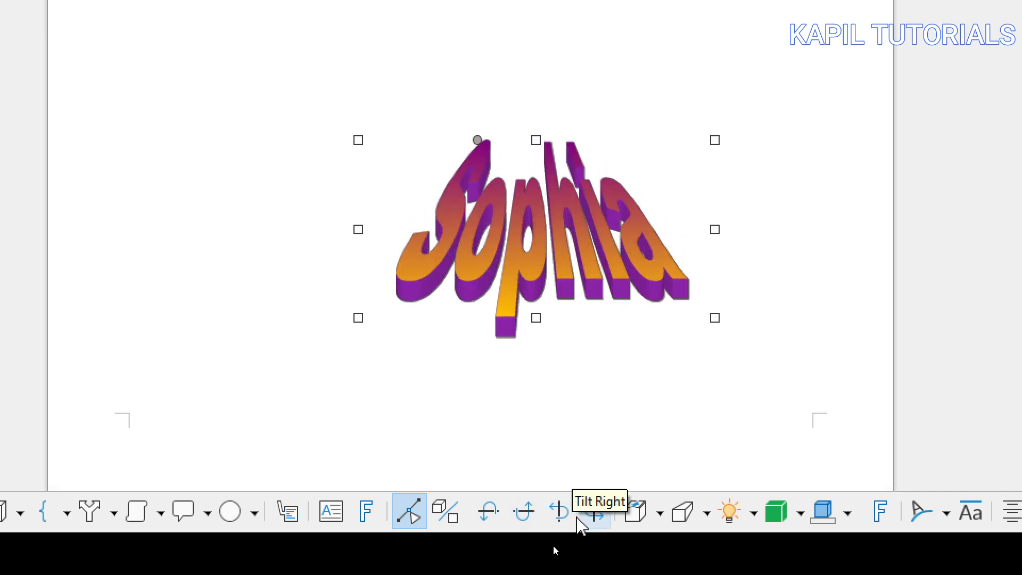
# Tilt the Fontwork object's 3D extrusion left in repeated steps and tilt it back to slightly right of its starting angle
pyautogui.click(566, 516)
pyautogui.click(566, 517)
pyautogui.click(565, 517)
pyautogui.click(565, 516)
pyautogui.click(565, 515)
pyautogui.click(565, 516)
pyautogui.click(566, 516)
pyautogui.click(595, 512)
pyautogui.click(595, 512)
pyautogui.click(595, 512)
pyautogui.click(594, 512)
pyautogui.click(595, 512)
pyautogui.click(595, 512)
pyautogui.click(595, 512)
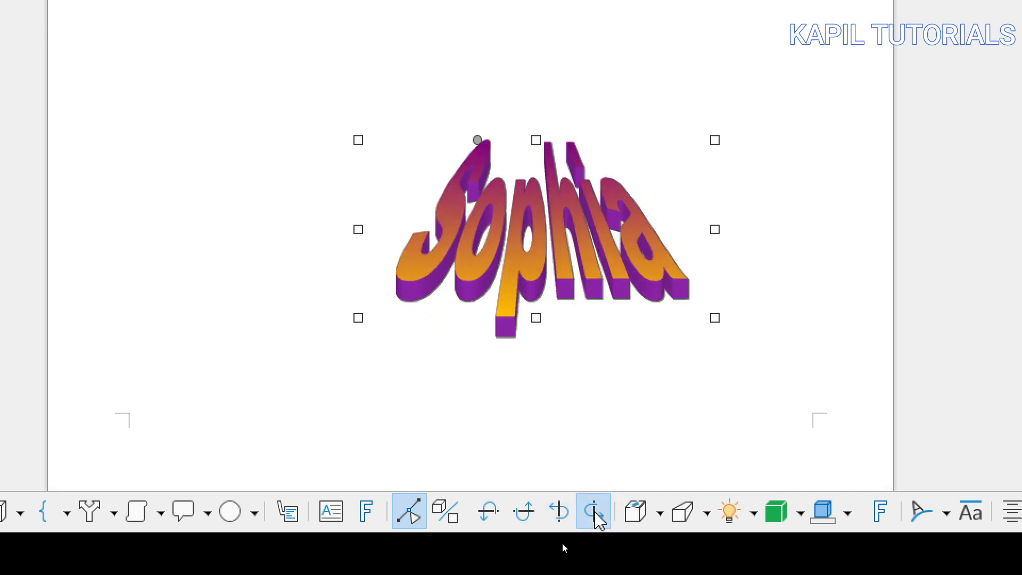
pyautogui.click(595, 512)
# Try a 10 cm extrusion depth on the Fontwork object and set the depth to 2.5 cm
pyautogui.click(659, 513)
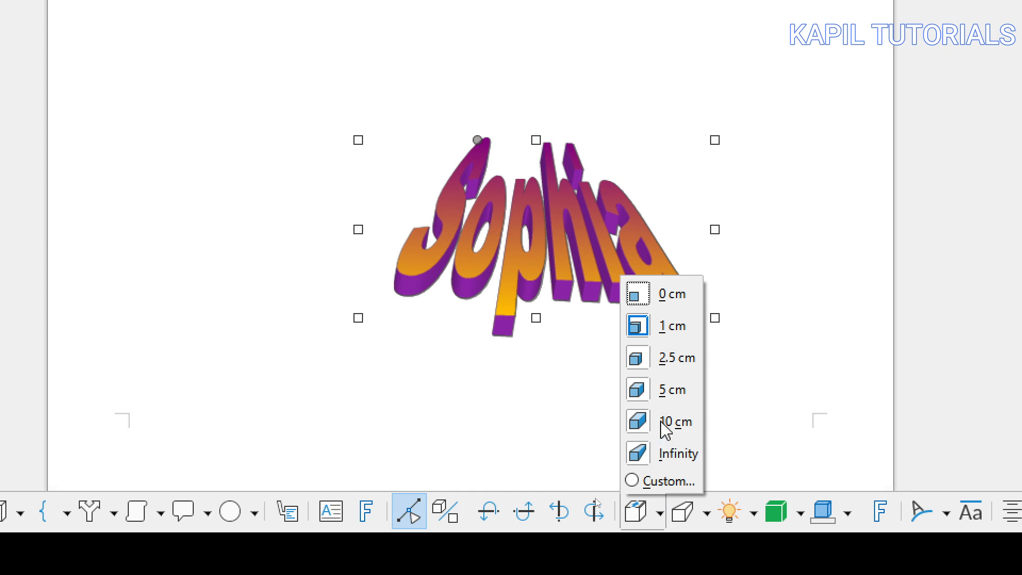
pyautogui.click(636, 426)
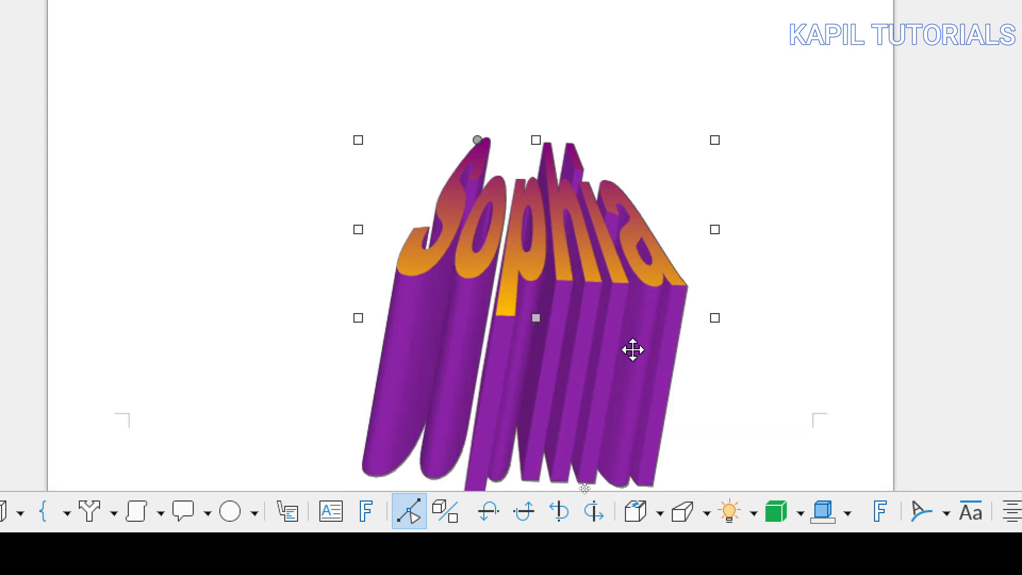
pyautogui.click(659, 513)
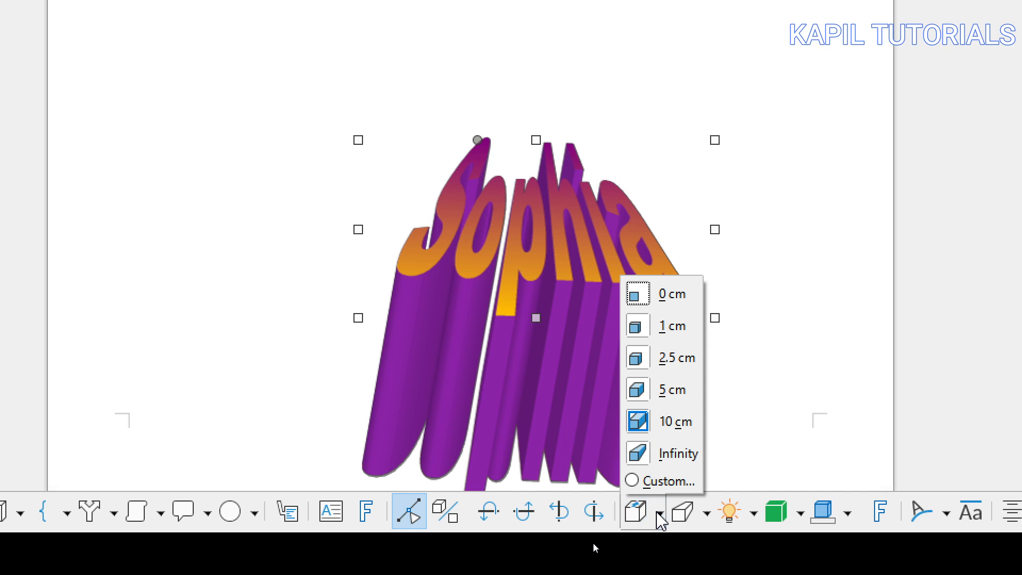
pyautogui.click(644, 360)
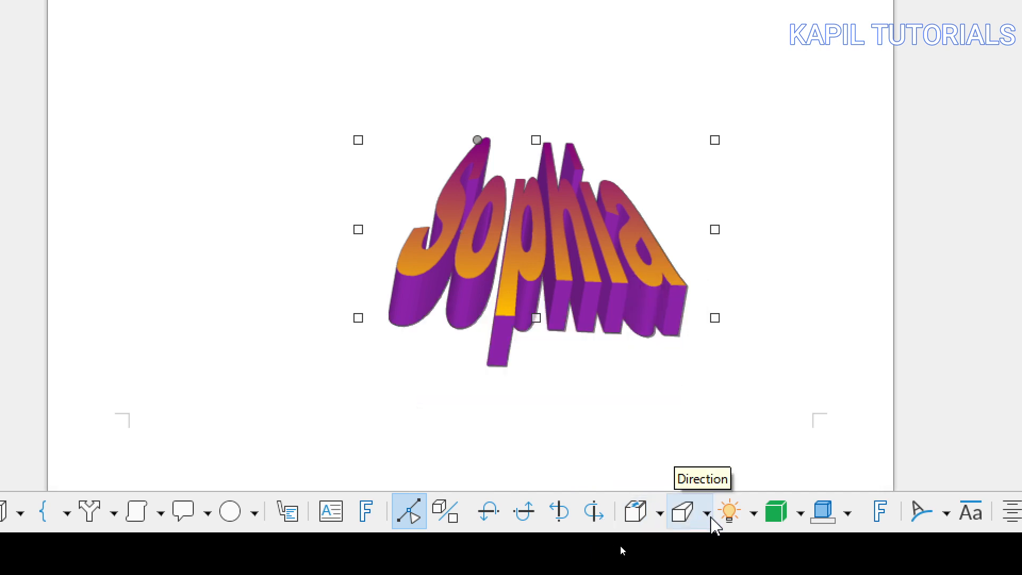
# Try extruding the Fontwork object toward the right and set its extrusion direction toward the left
pyautogui.click(707, 512)
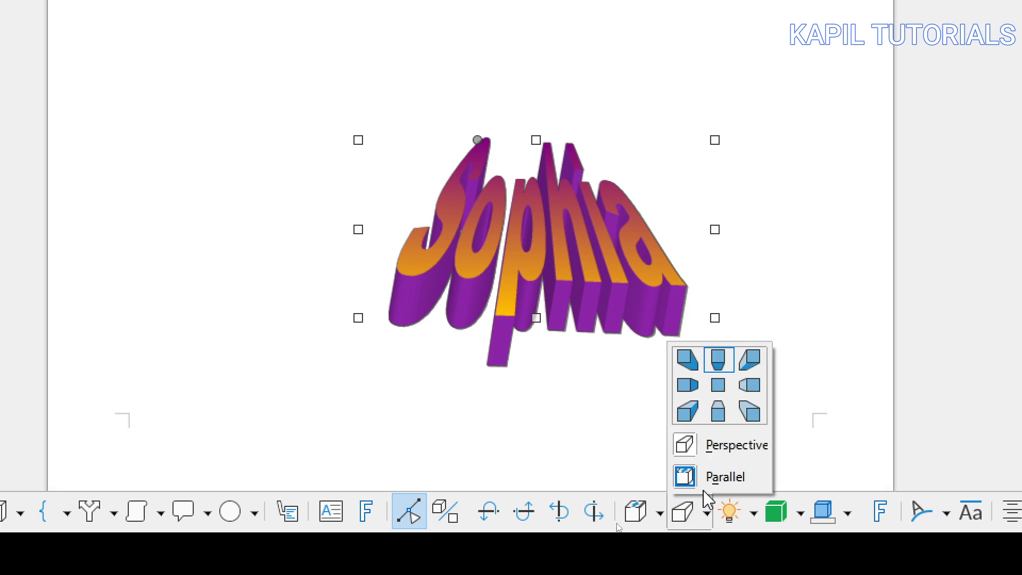
pyautogui.click(695, 388)
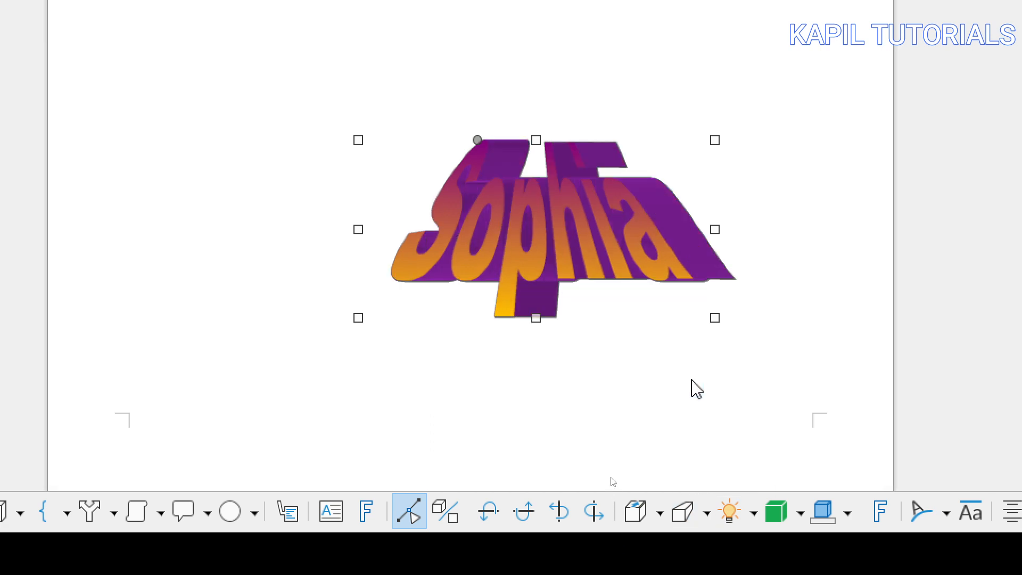
pyautogui.click(707, 512)
pyautogui.click(751, 386)
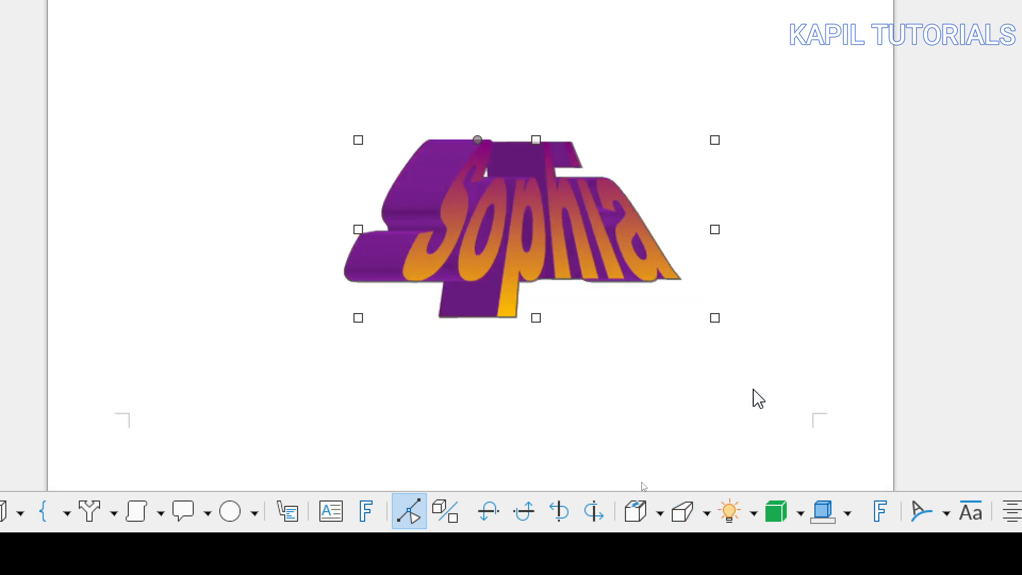
# Light the Fontwork extrusion from the lower right and set the lighting intensity to Normal
pyautogui.click(753, 513)
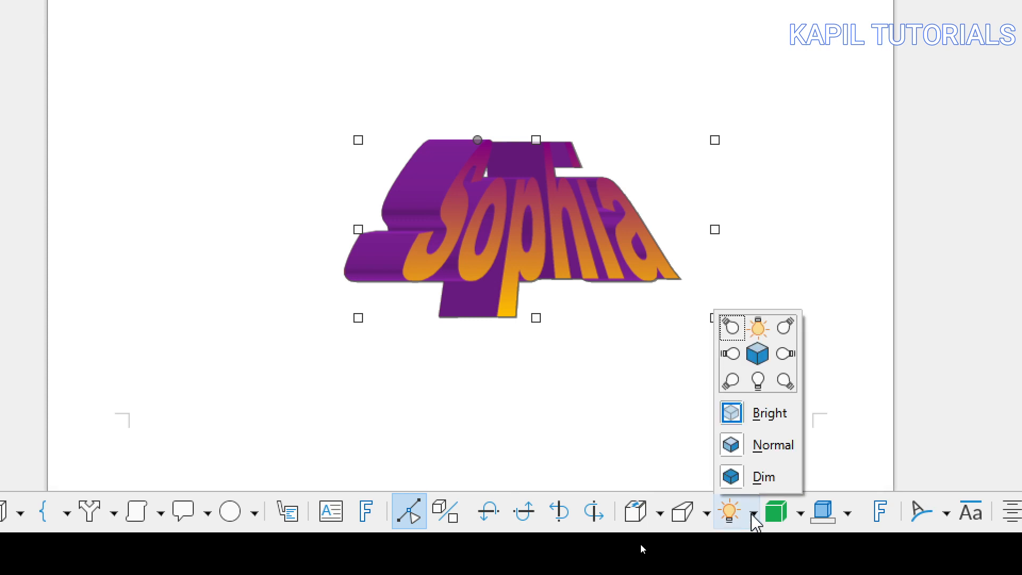
pyautogui.click(784, 382)
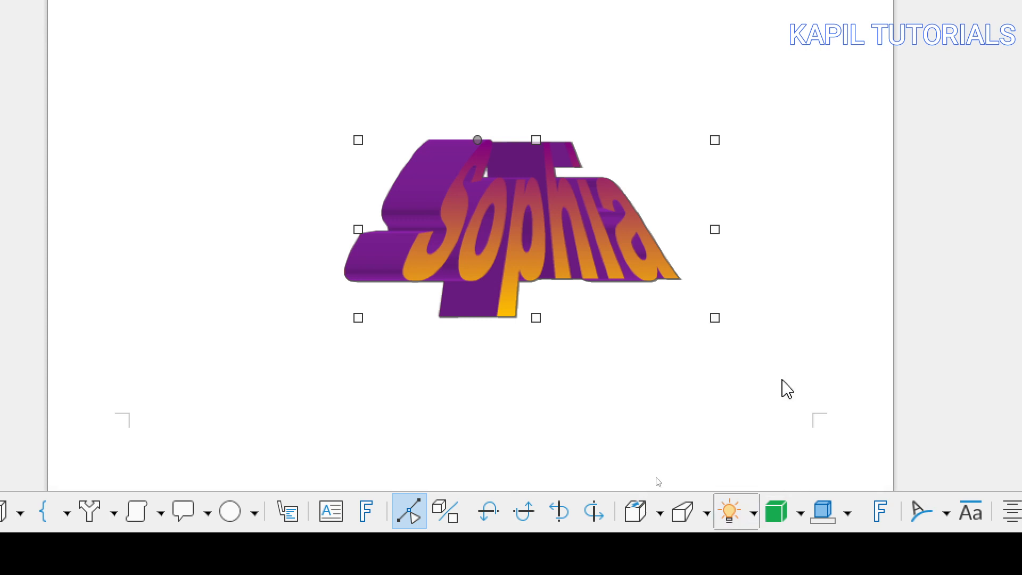
pyautogui.click(753, 513)
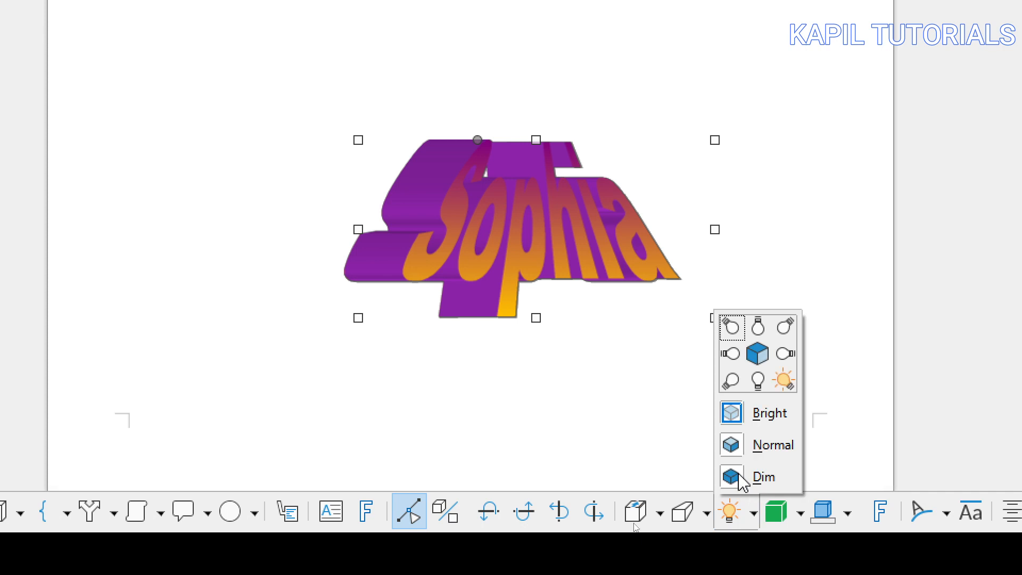
pyautogui.click(741, 448)
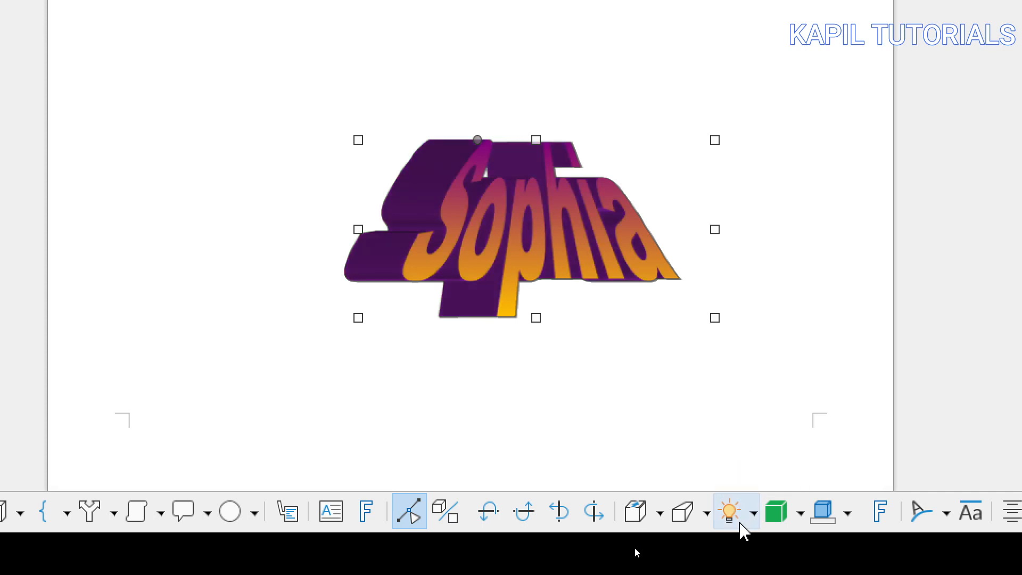
# Try the Wire Frame surface on the Fontwork extrusion, return it to Matt and set the 3D color to yellow
pyautogui.click(800, 514)
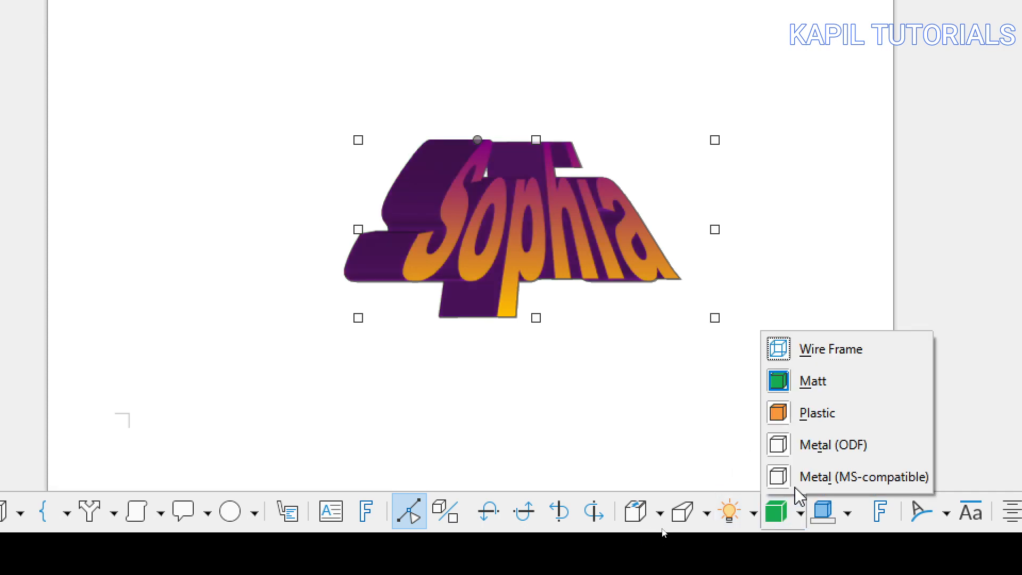
pyautogui.click(780, 353)
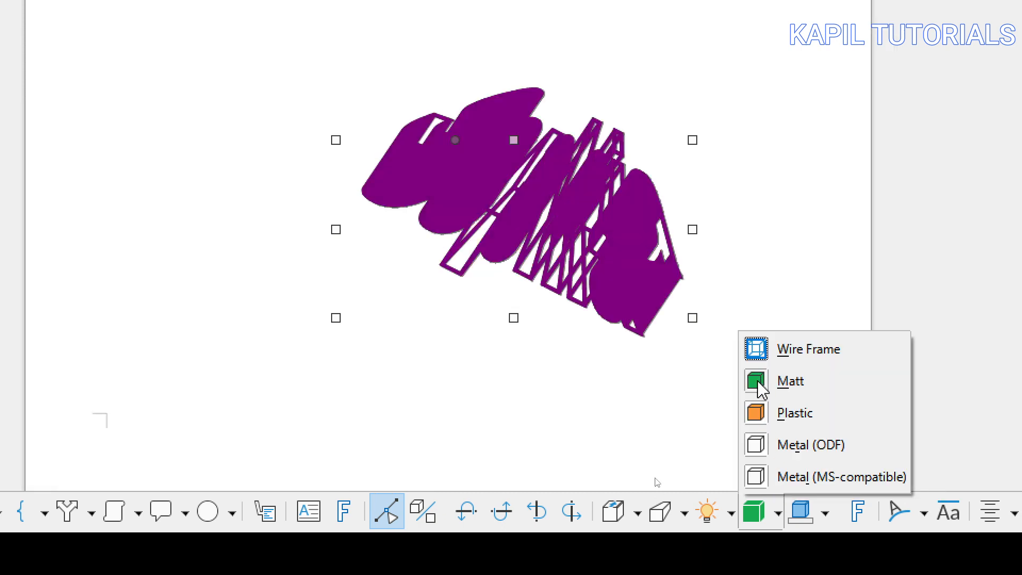
pyautogui.click(758, 381)
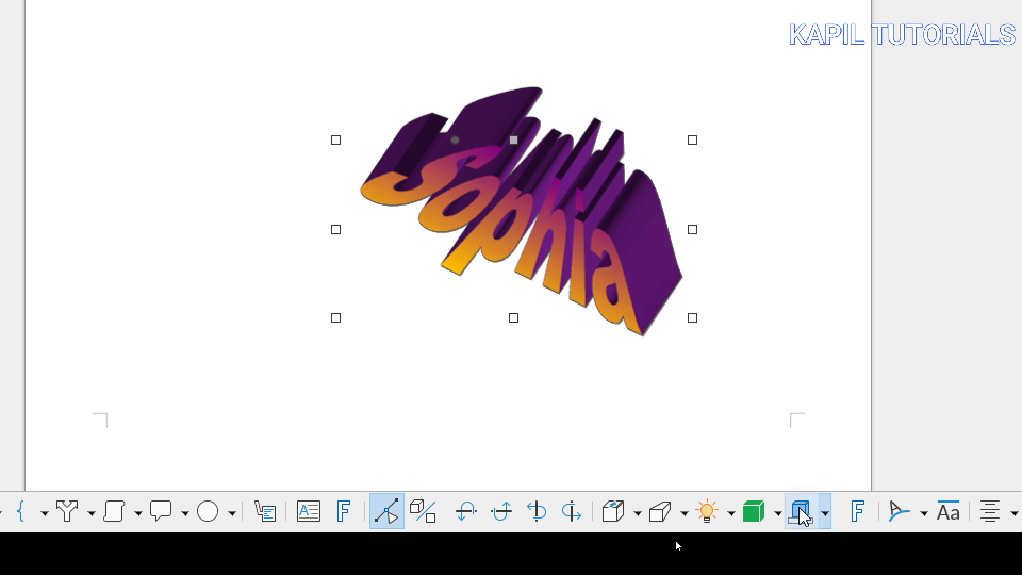
pyautogui.click(826, 513)
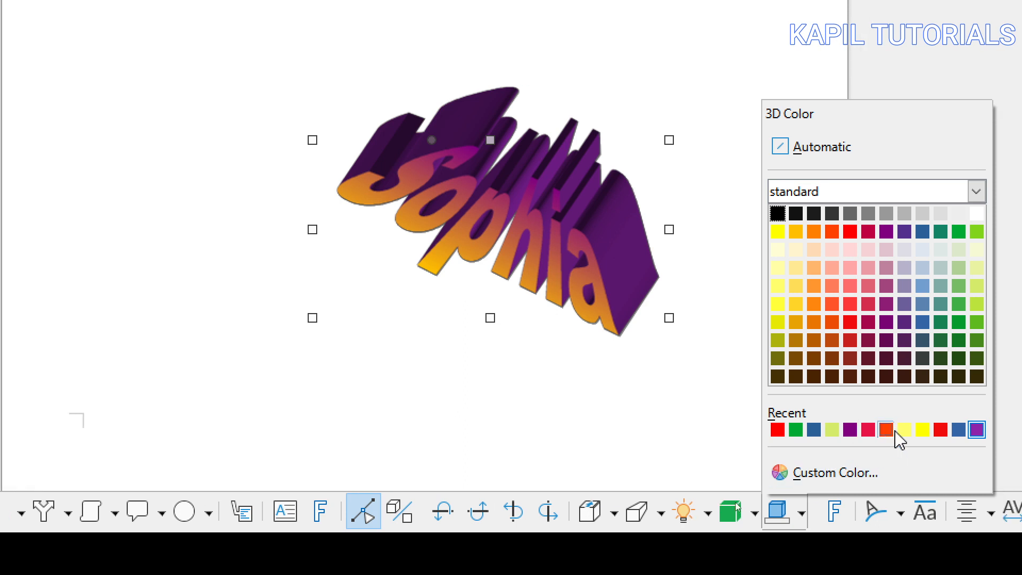
pyautogui.click(926, 430)
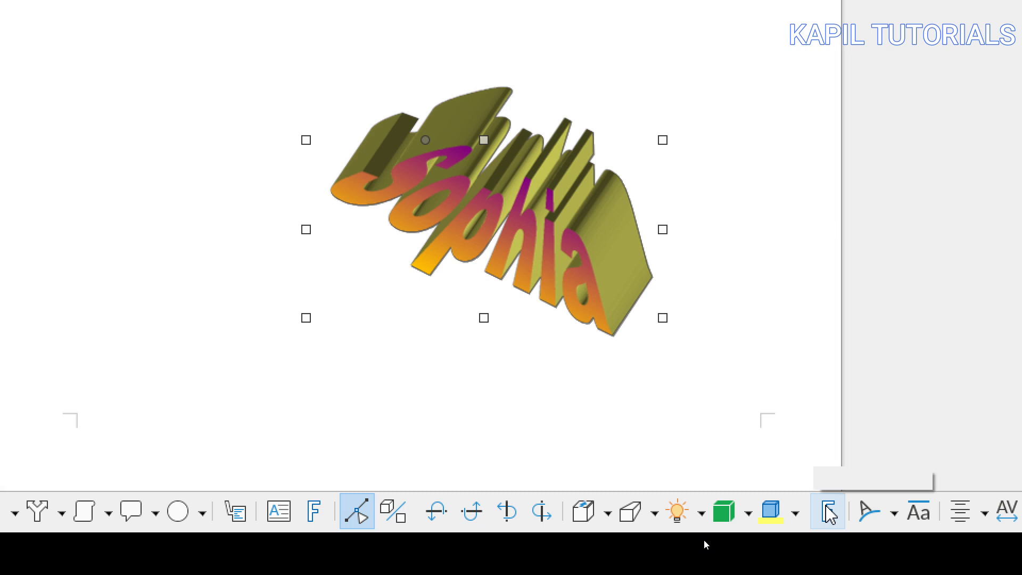
# Try the Arch Down (Curve) shape on the Fontwork, change it to an upward arch and set its alignment to Stretch Justify
pyautogui.click(870, 512)
pyautogui.click(879, 440)
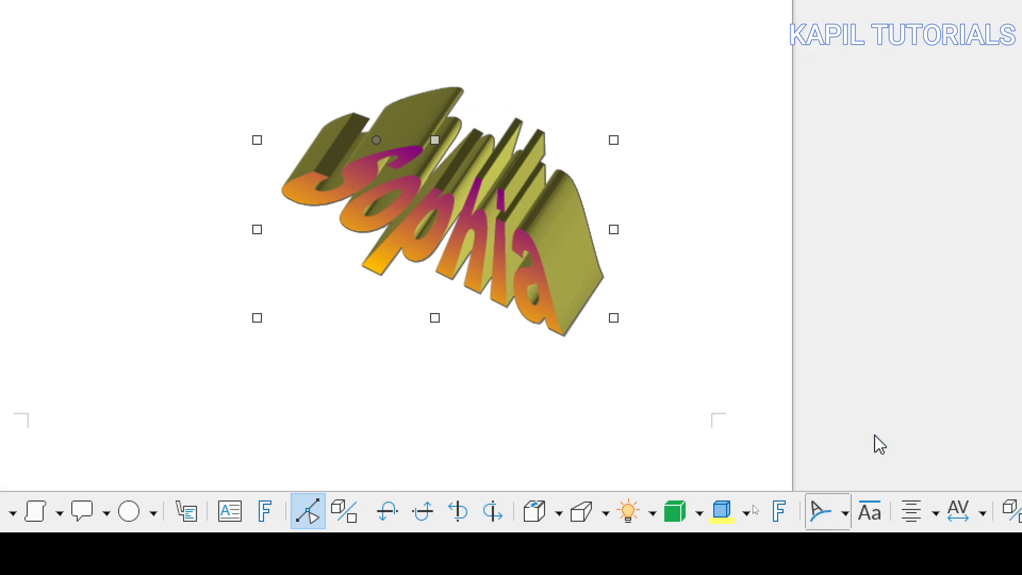
pyautogui.click(845, 513)
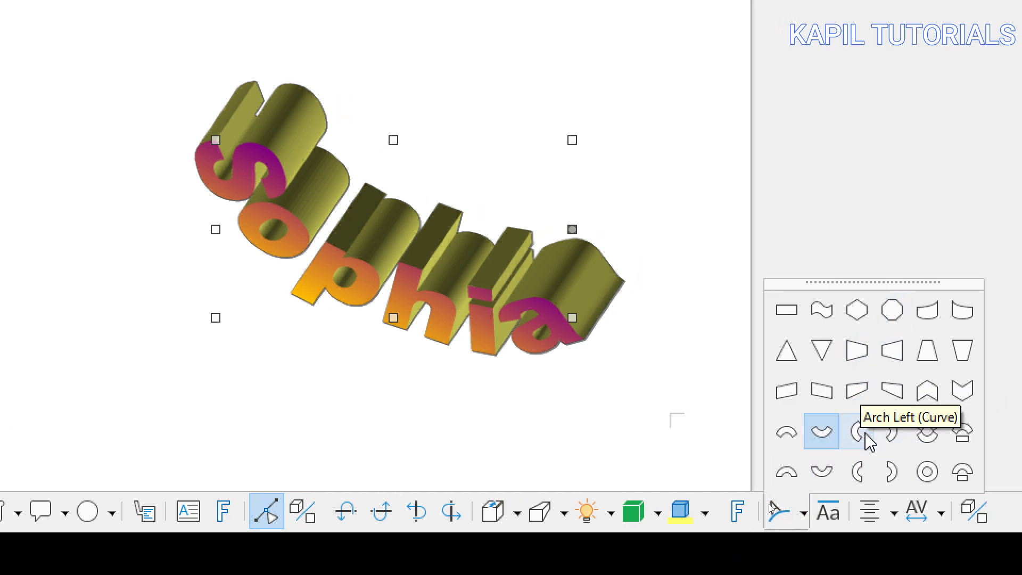
pyautogui.click(899, 447)
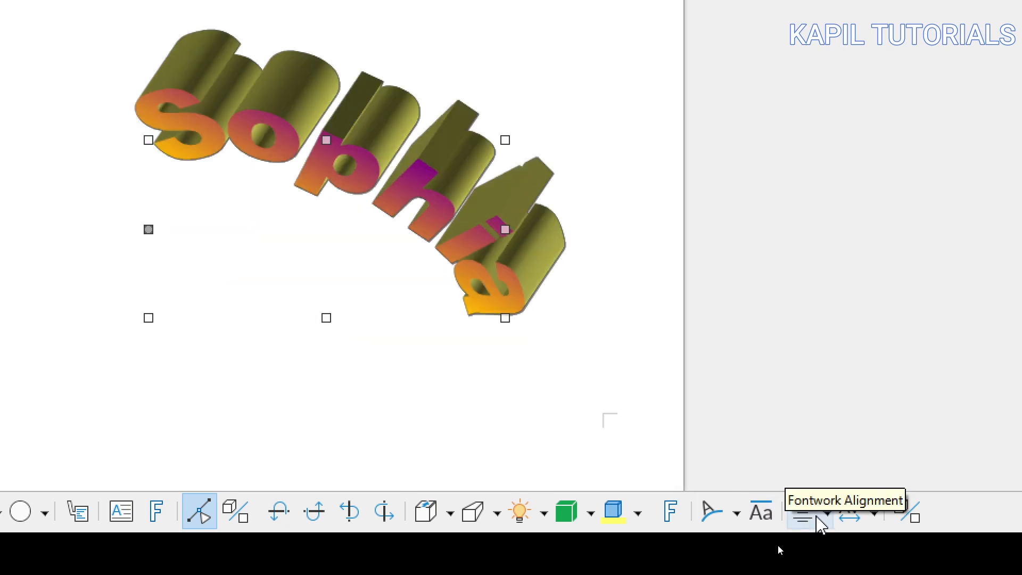
pyautogui.click(822, 519)
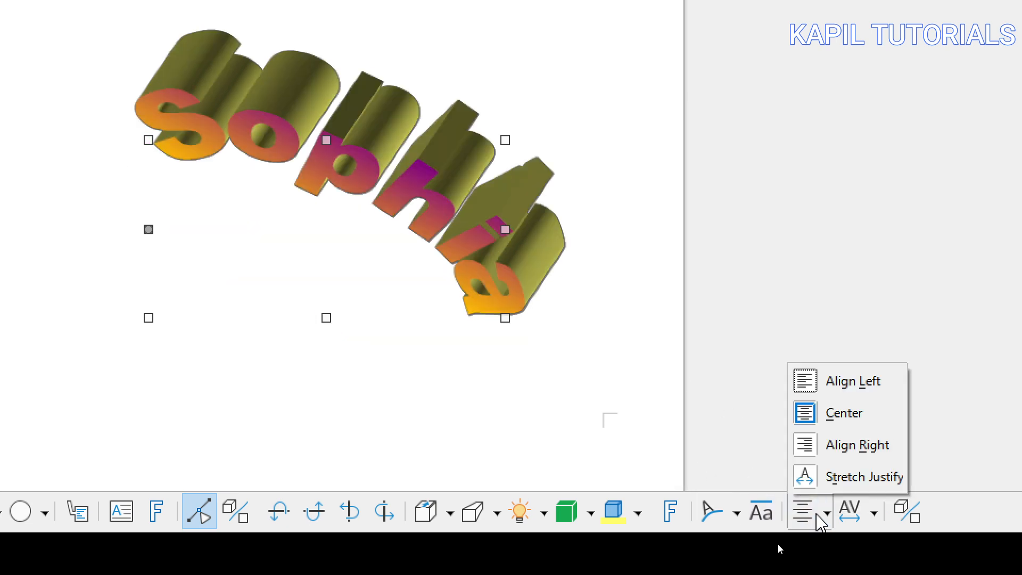
pyautogui.click(808, 478)
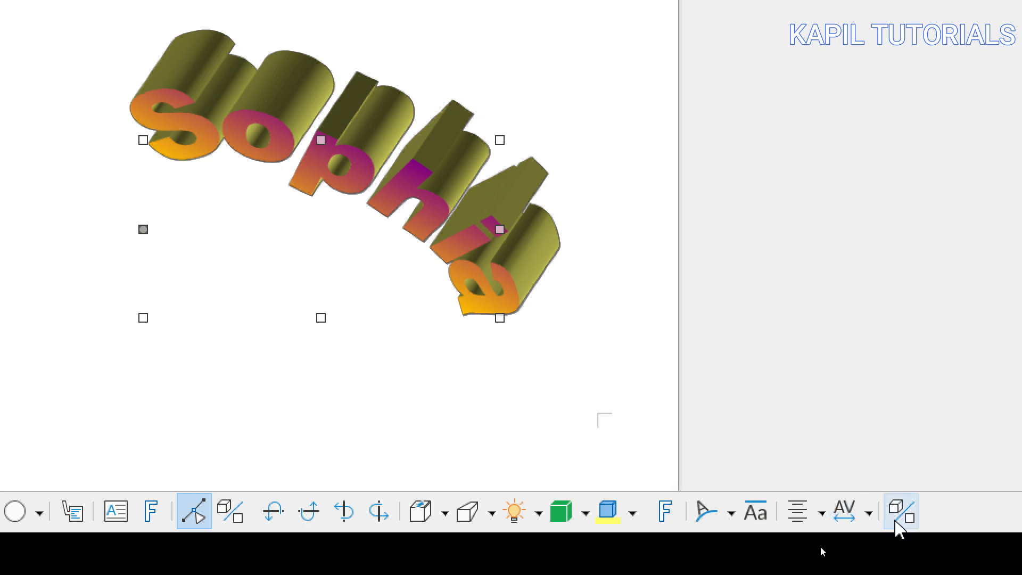
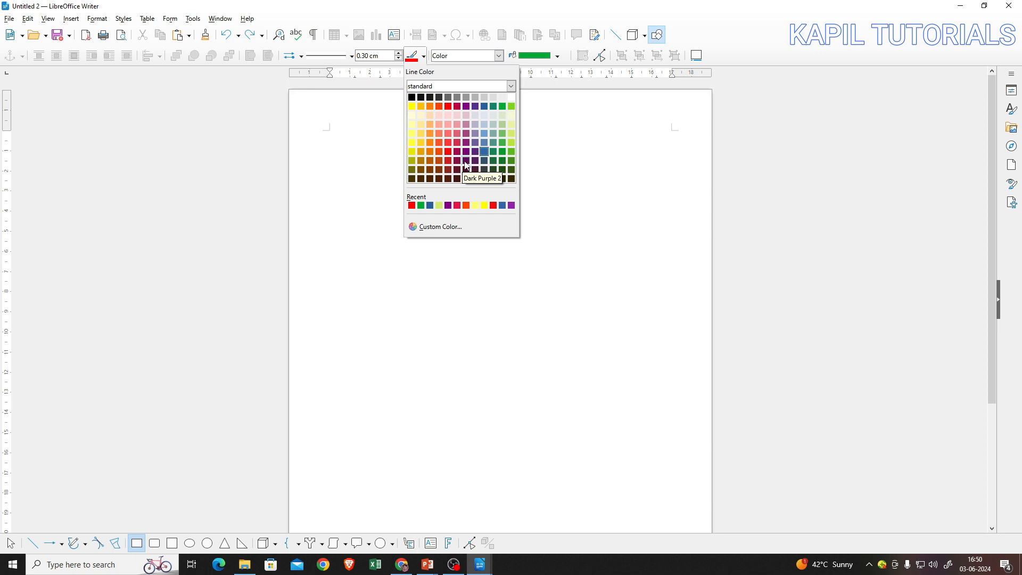
# Set the line color to red and the fill color to Light Magenta 4 for the new rectangle
pyautogui.click(494, 206)
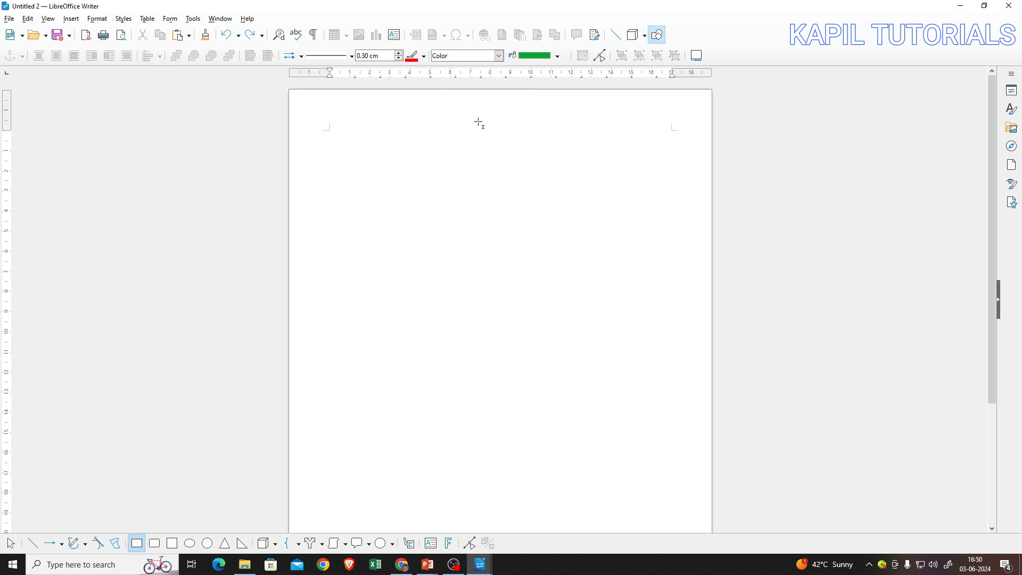
pyautogui.click(557, 56)
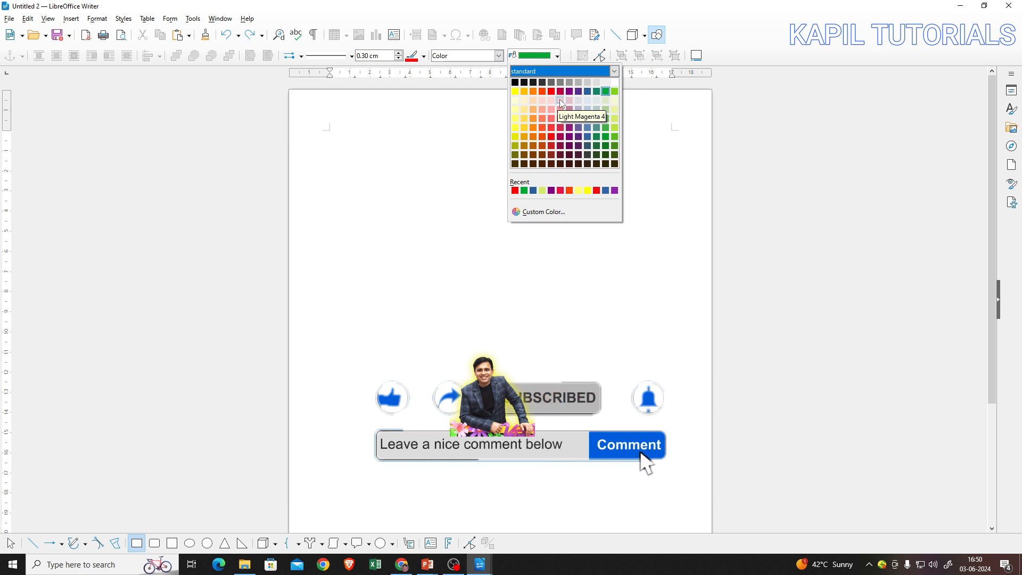
pyautogui.click(560, 100)
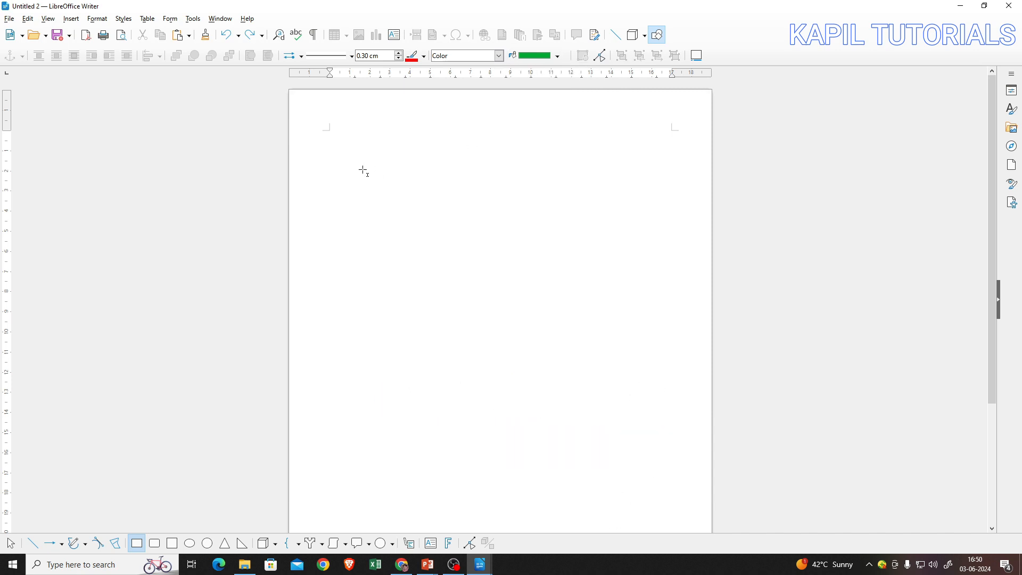
pyautogui.click(558, 55)
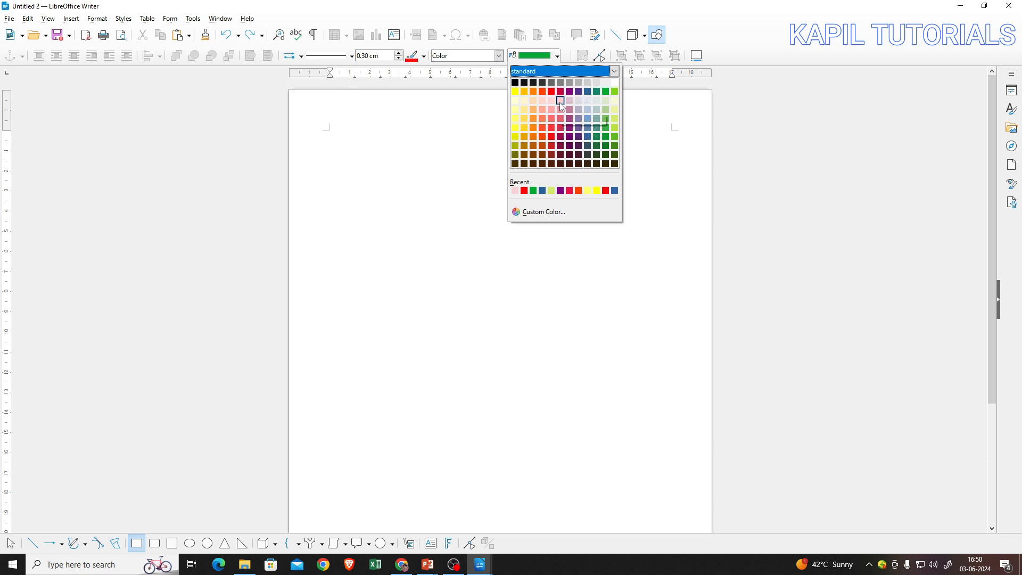
pyautogui.click(560, 101)
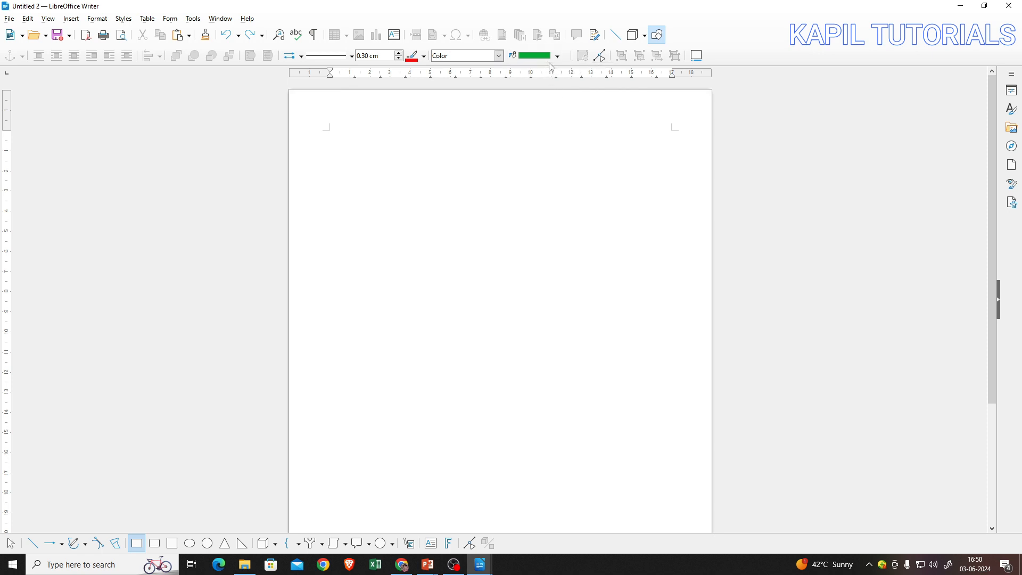
# Draw a rectangle about 5.2 cm wide and 3.2 cm high near the page's top center and move it about 4 cm down
pyautogui.moveTo(459, 133); pyautogui.dragTo(565, 199)
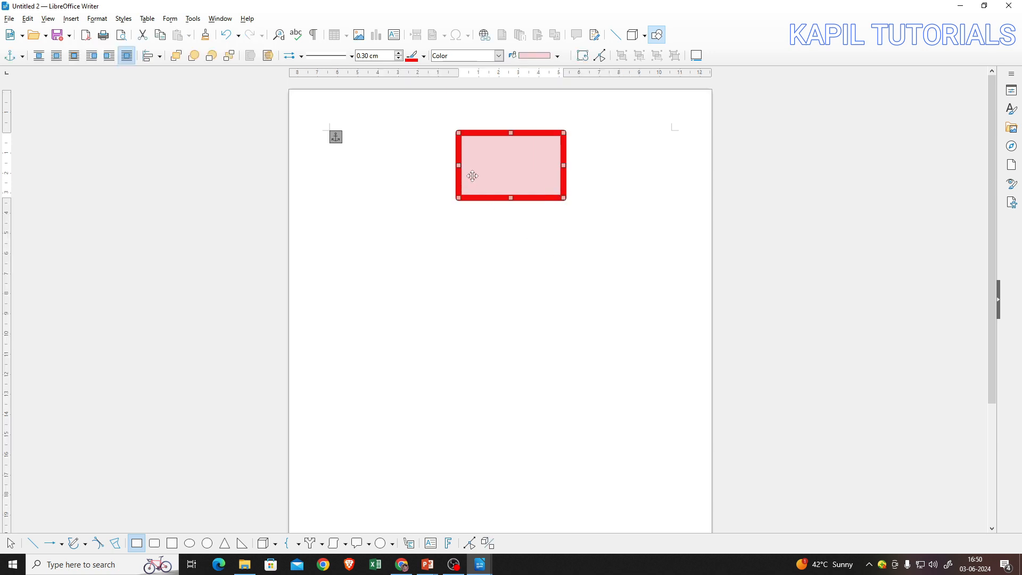
pyautogui.moveTo(515, 157)
pyautogui.mouseDown()
pyautogui.moveTo(536, 216)
pyautogui.moveTo(523, 229)
pyautogui.mouseUp()
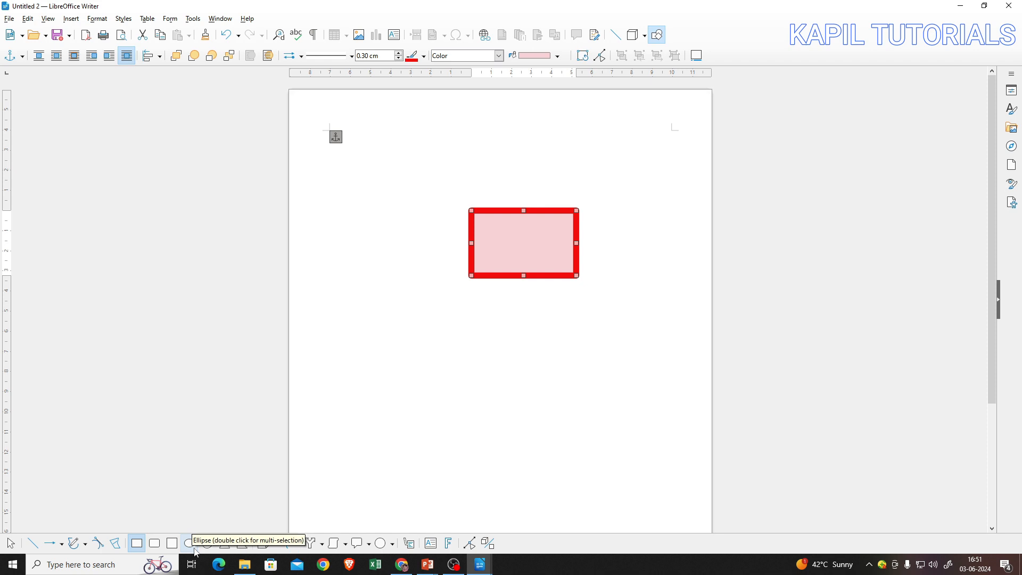
# Undo a trial light yellow fill on the rectangle and draw a circle about 4.2 cm in diameter over its lower-left corner
pyautogui.click(207, 543)
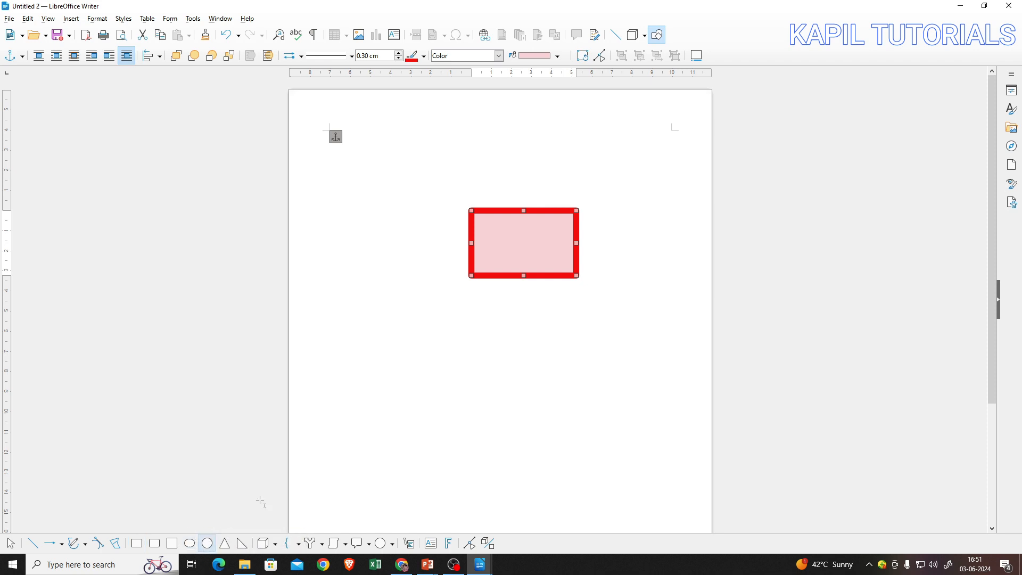
pyautogui.click(557, 55)
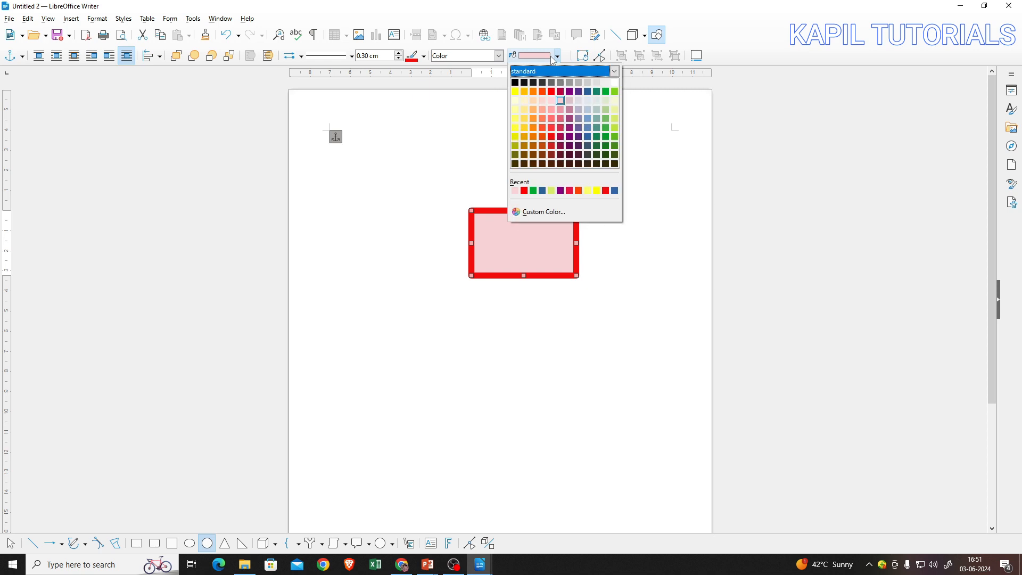
pyautogui.click(588, 190)
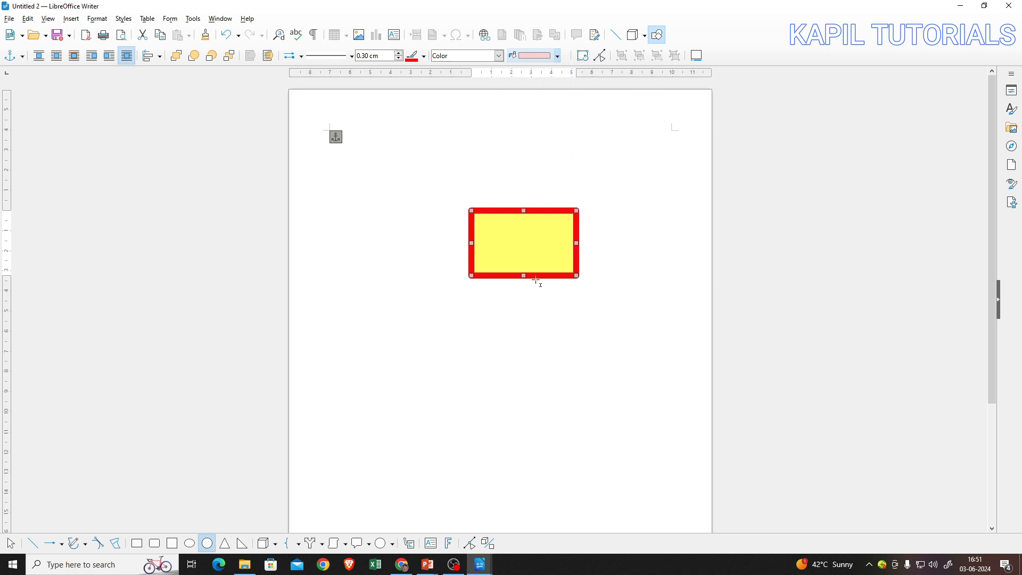
pyautogui.hotkey('ctrl', 'z')
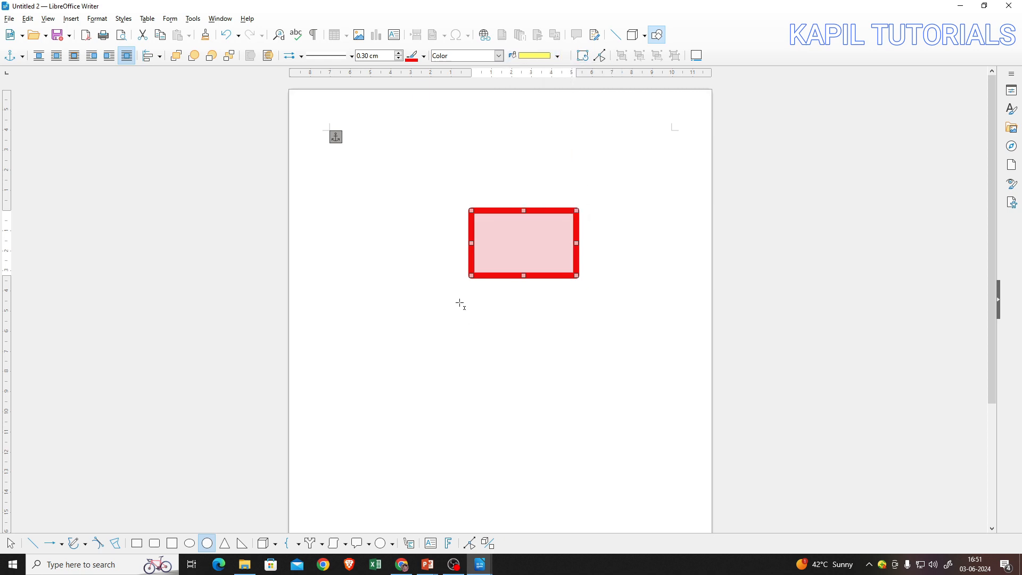
pyautogui.moveTo(418, 256); pyautogui.dragTo(478, 342)
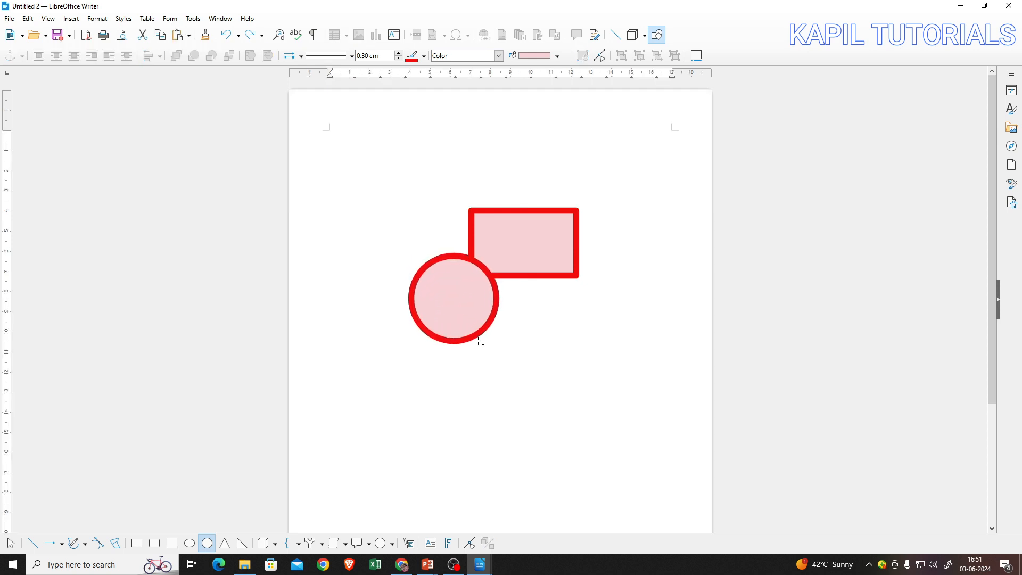
# Fill the circle with pale yellow and move it about 1.5 cm left and 1.1 cm up, beside the rectangle
pyautogui.click(558, 56)
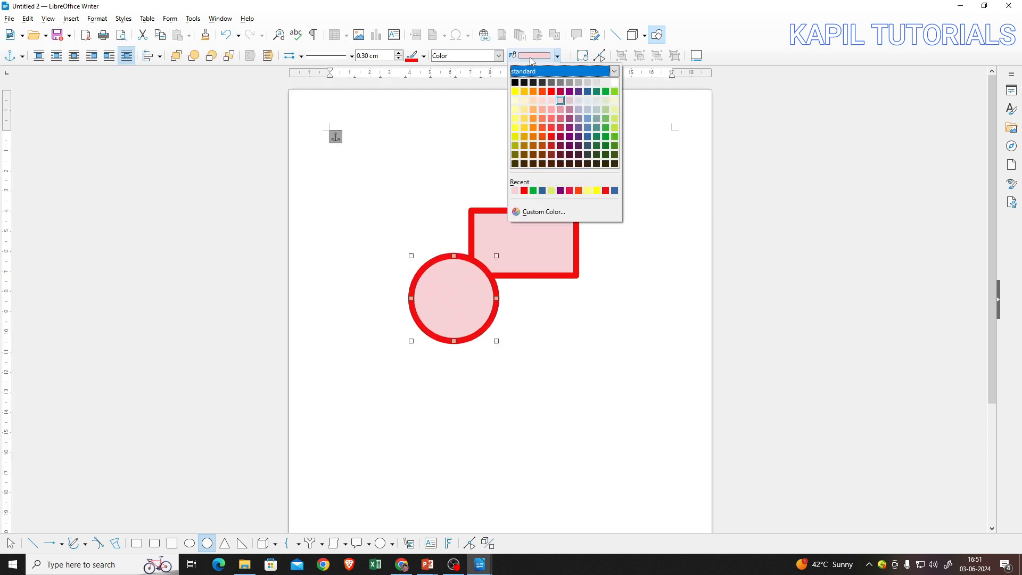
pyautogui.click(516, 111)
pyautogui.moveTo(439, 295)
pyautogui.mouseDown()
pyautogui.moveTo(419, 284)
pyautogui.moveTo(440, 269)
pyautogui.moveTo(428, 279)
pyautogui.mouseUp()
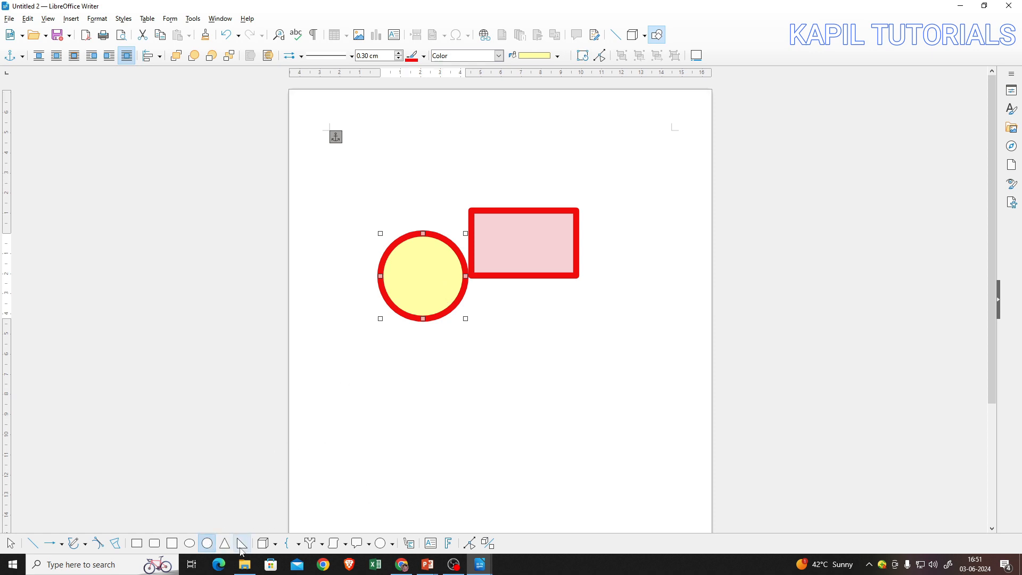
pyautogui.click(274, 547)
pyautogui.click(274, 547)
pyautogui.click(274, 547)
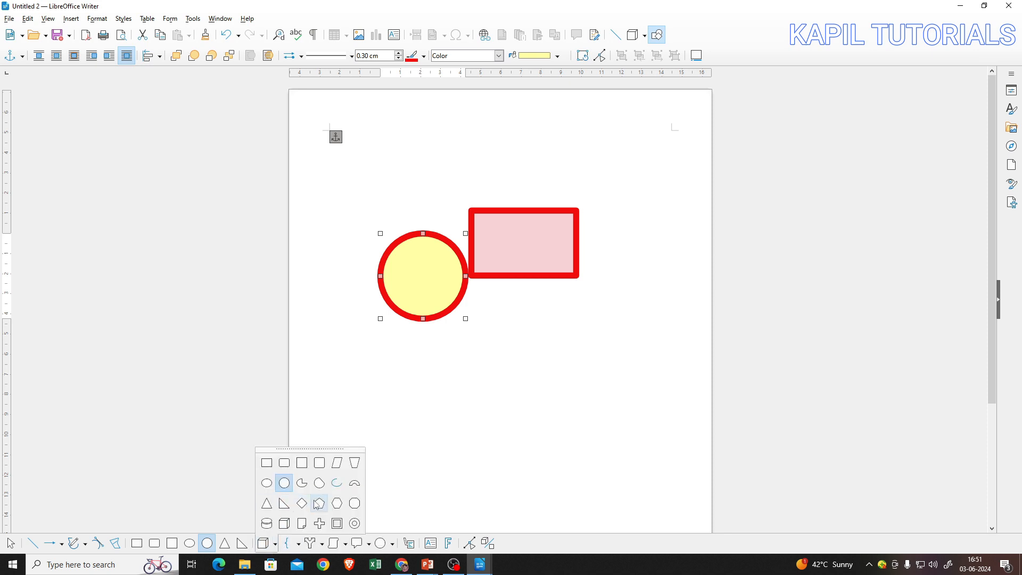
pyautogui.click(387, 502)
pyautogui.click(321, 546)
pyautogui.click(392, 546)
pyautogui.click(391, 545)
pyautogui.click(391, 545)
# Draw a smiley face symbol about 5.3 cm in diameter below and to the right of the rectangle
pyautogui.click(299, 544)
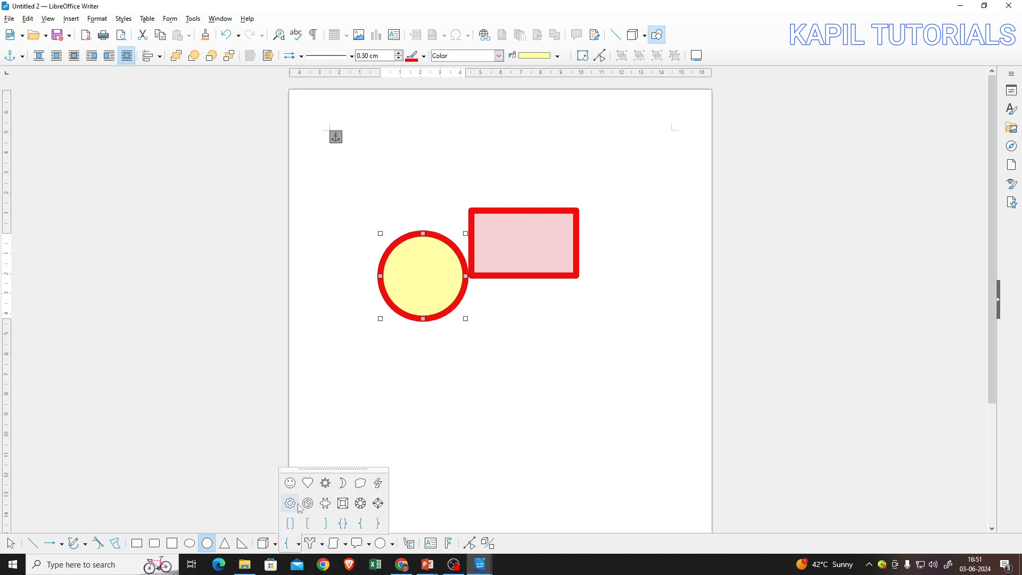
pyautogui.click(291, 484)
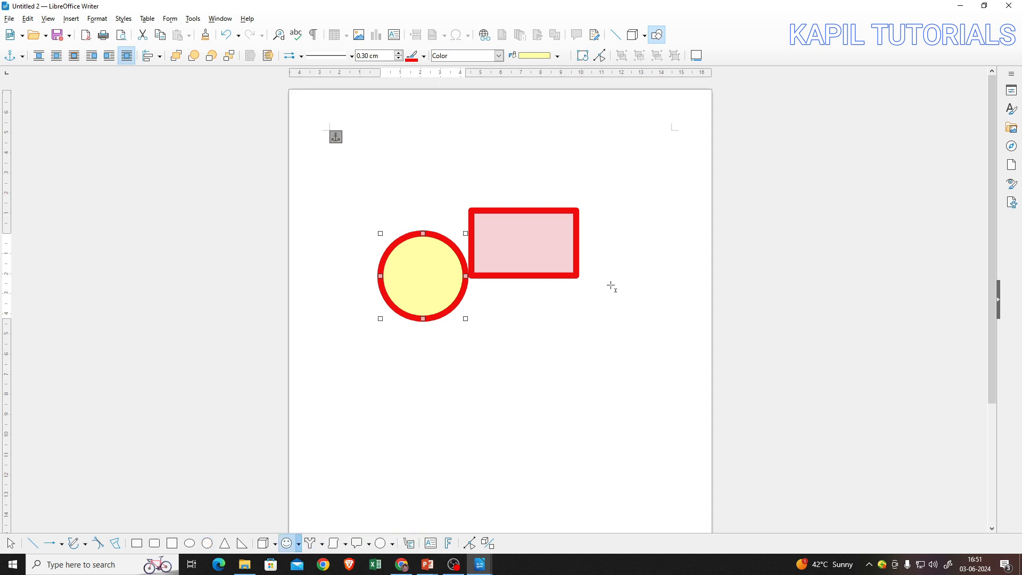
pyautogui.moveTo(540, 292); pyautogui.dragTo(653, 401)
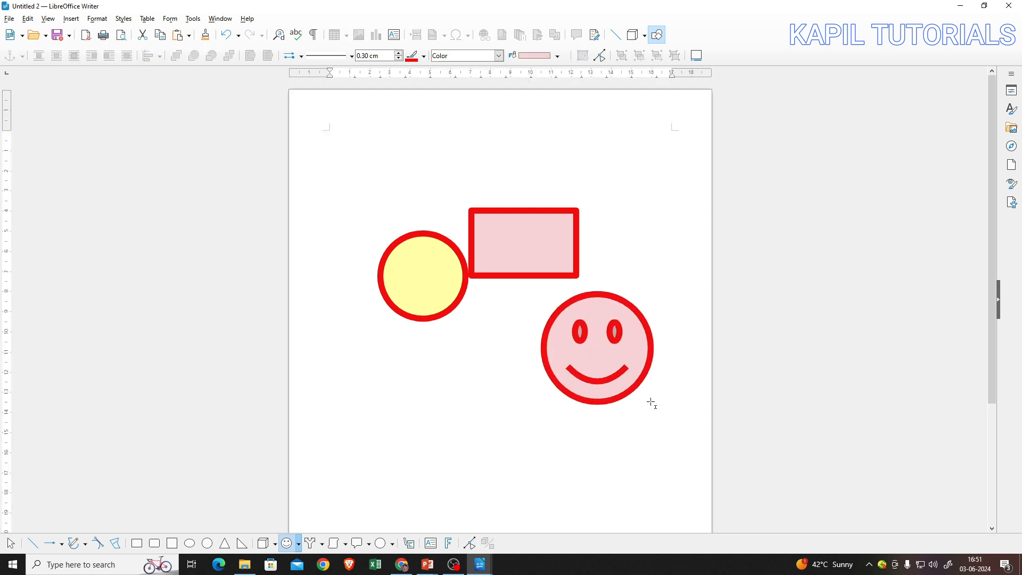
# Fill the smiley face with light lime green and move it about 1.6 cm right and 1.4 cm up
pyautogui.click(557, 56)
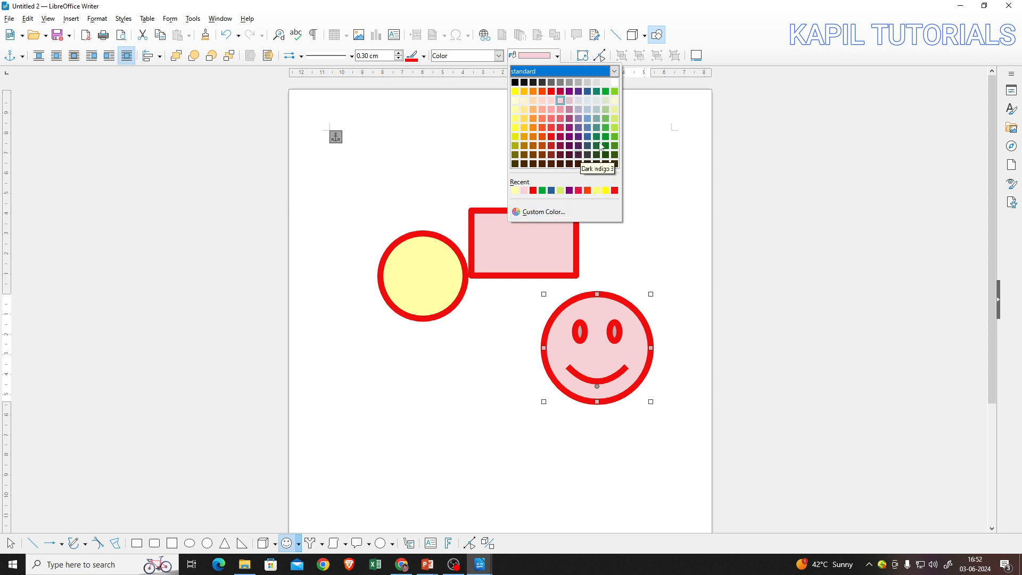
pyautogui.click(615, 127)
pyautogui.moveTo(595, 355); pyautogui.dragTo(608, 325)
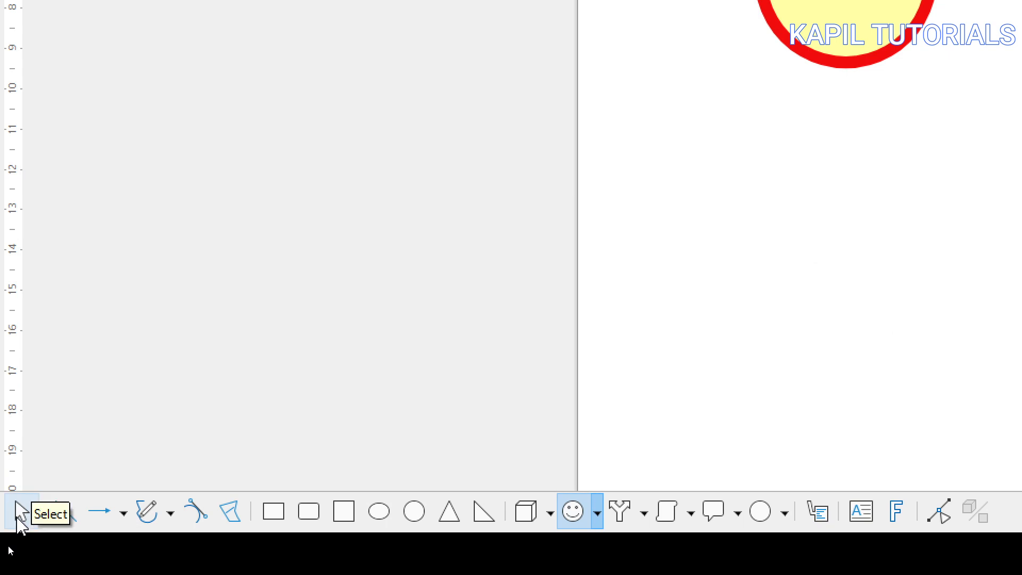
# Shift the circle slightly up and left and raise the smiley about 2.7 cm, lining up the shapes on either side of the rectangle
pyautogui.click(21, 512)
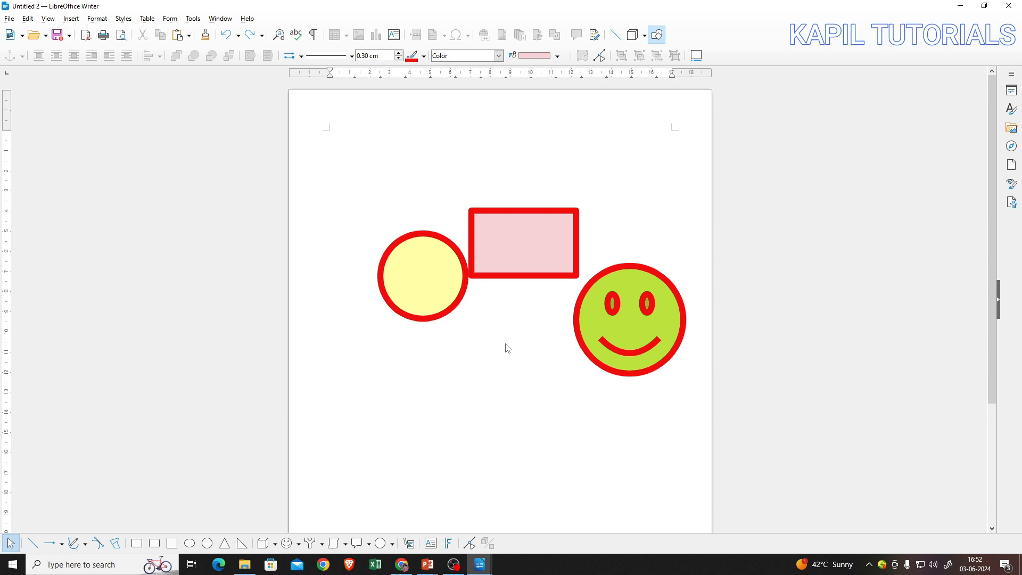
pyautogui.moveTo(430, 278)
pyautogui.mouseDown()
pyautogui.moveTo(415, 280)
pyautogui.moveTo(421, 273)
pyautogui.mouseUp()
pyautogui.moveTo(595, 313); pyautogui.dragTo(608, 259)
pyautogui.click(514, 259)
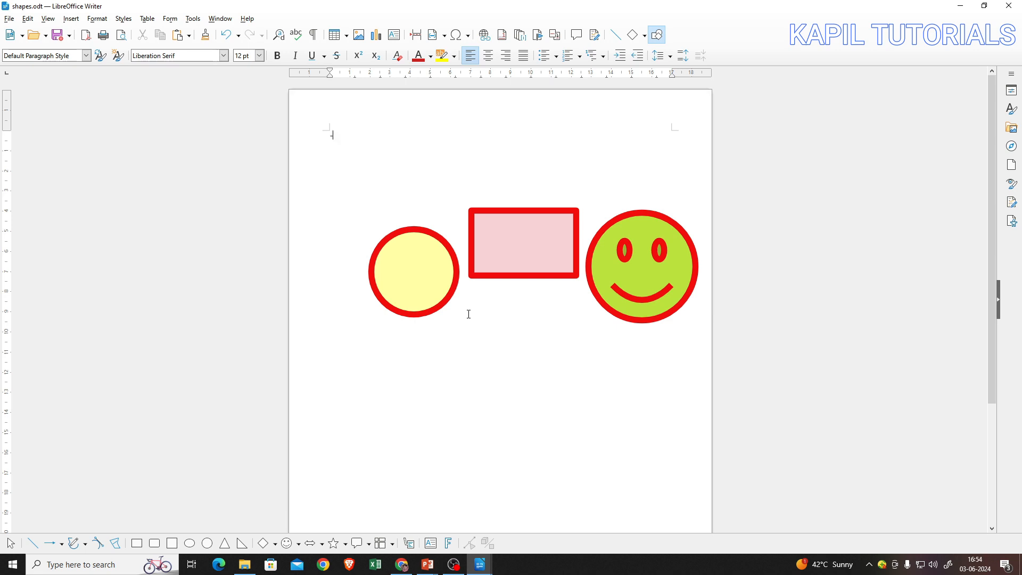
# Select the circle, rectangle and smiley face together and group them
pyautogui.click(398, 276)
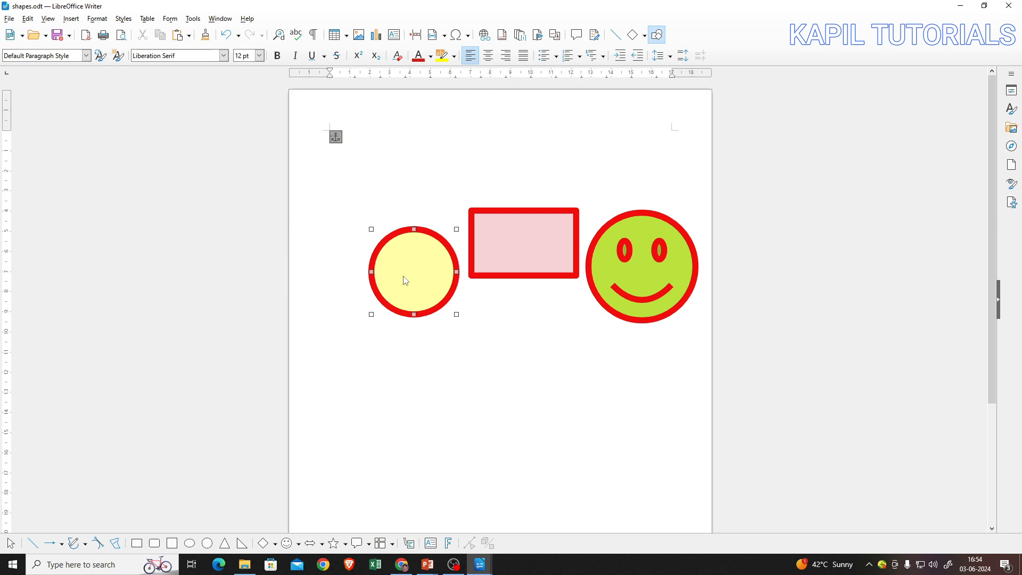
pyautogui.keyDown('shift'); pyautogui.click(504, 246); pyautogui.keyUp('shift')
pyautogui.keyDown('shift'); pyautogui.click(633, 270); pyautogui.keyUp('shift')
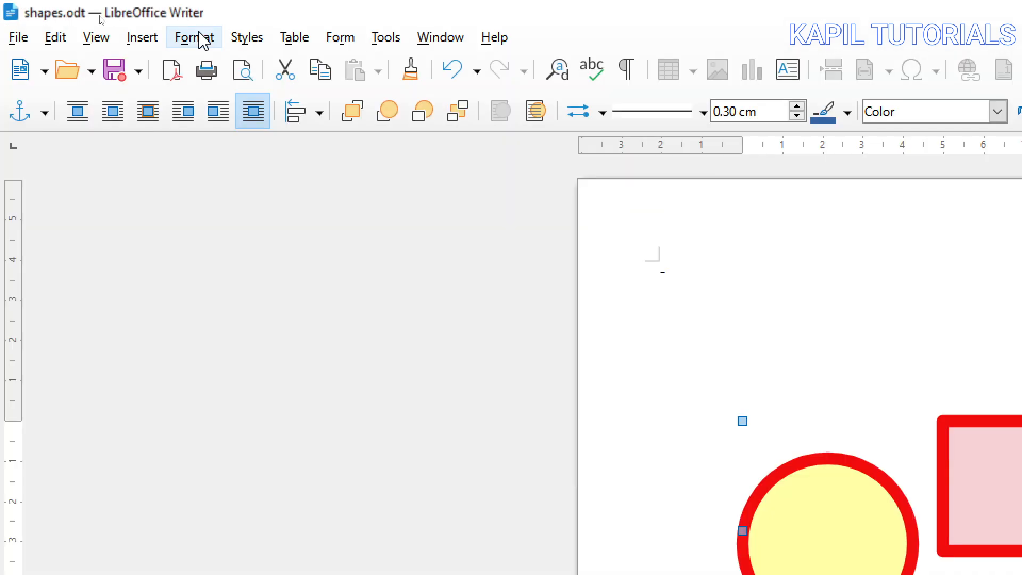
pyautogui.click(200, 36)
pyautogui.moveTo(220, 574)
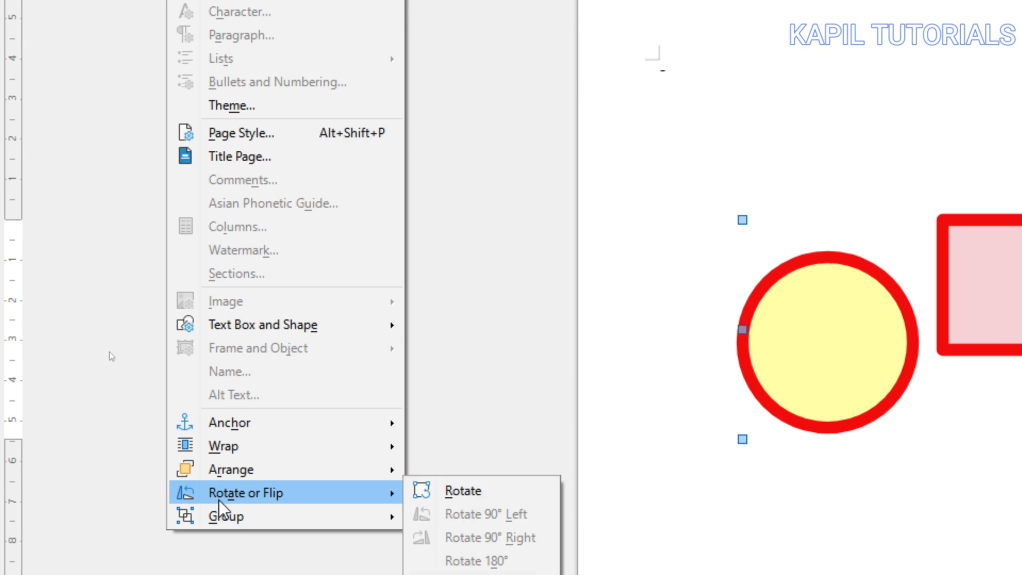
pyautogui.moveTo(218, 517)
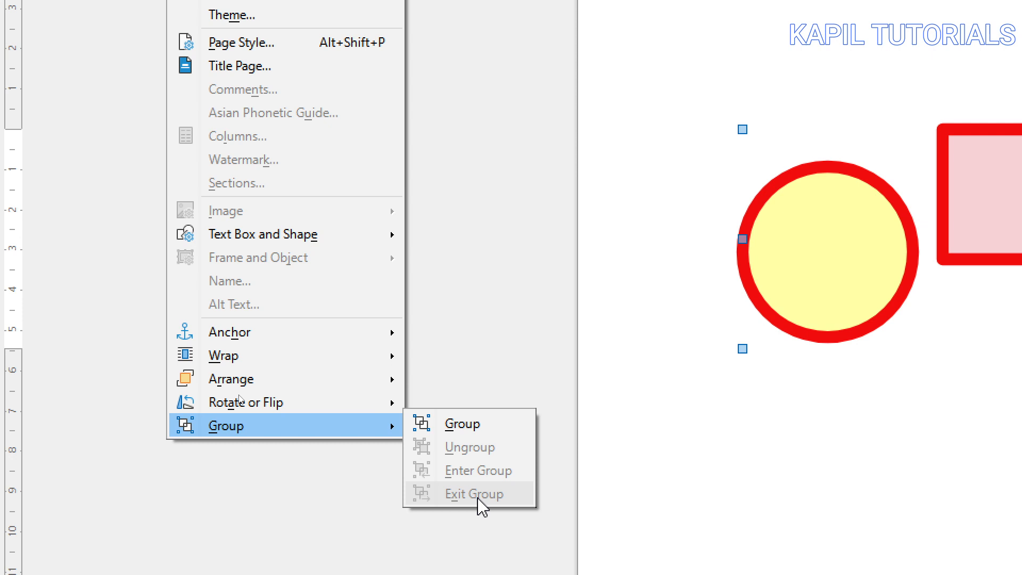
pyautogui.click(475, 426)
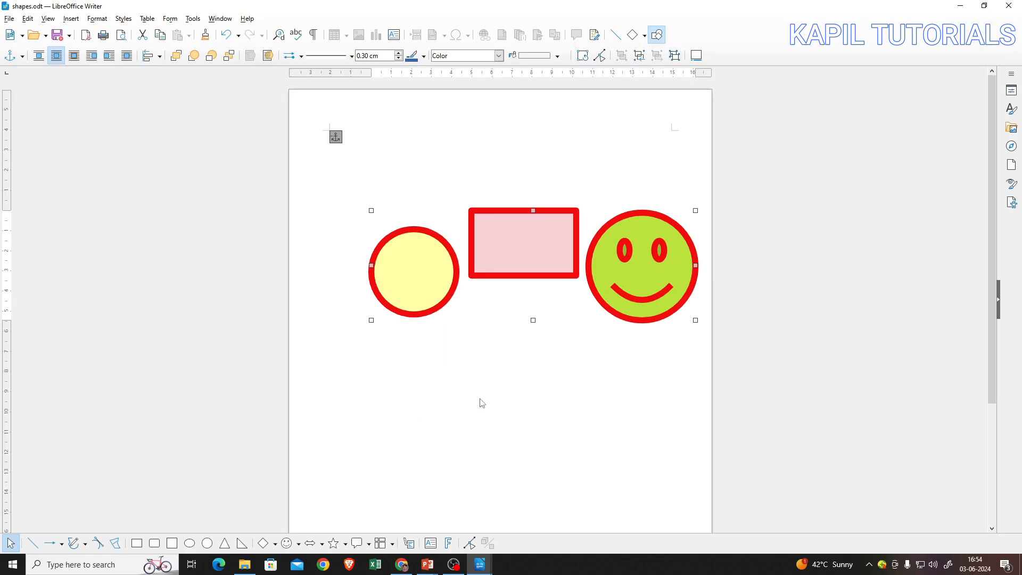
# Move the grouped shapes as one object about 1.6 cm left and 1.2 cm up on the page
pyautogui.click(482, 400)
pyautogui.click(418, 286)
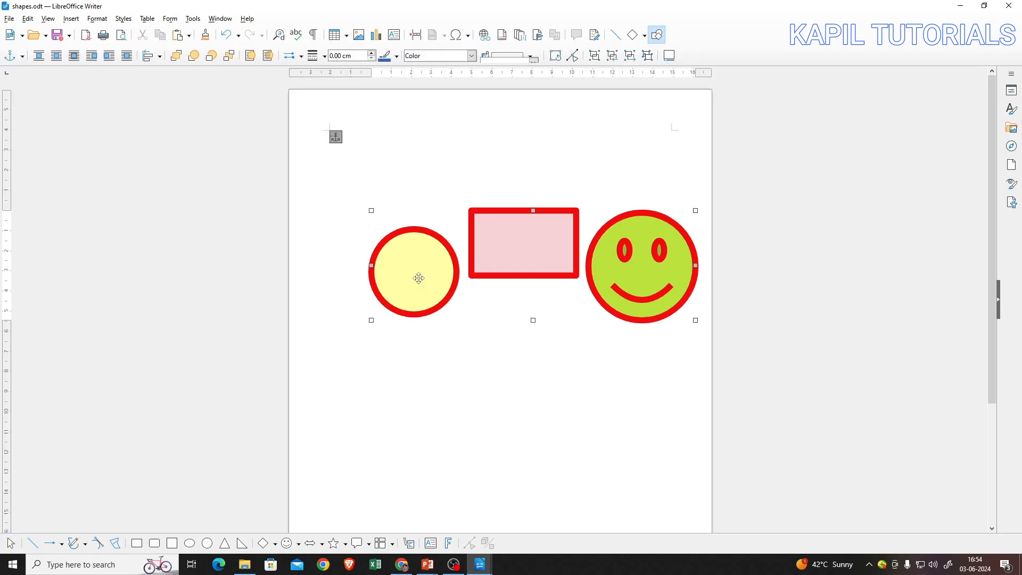
pyautogui.moveTo(424, 275)
pyautogui.mouseDown()
pyautogui.moveTo(371, 385)
pyautogui.moveTo(426, 454)
pyautogui.moveTo(419, 235)
pyautogui.moveTo(415, 299)
pyautogui.moveTo(394, 330)
pyautogui.moveTo(409, 356)
pyautogui.moveTo(401, 342)
pyautogui.moveTo(420, 205)
pyautogui.moveTo(413, 258)
pyautogui.mouseUp()
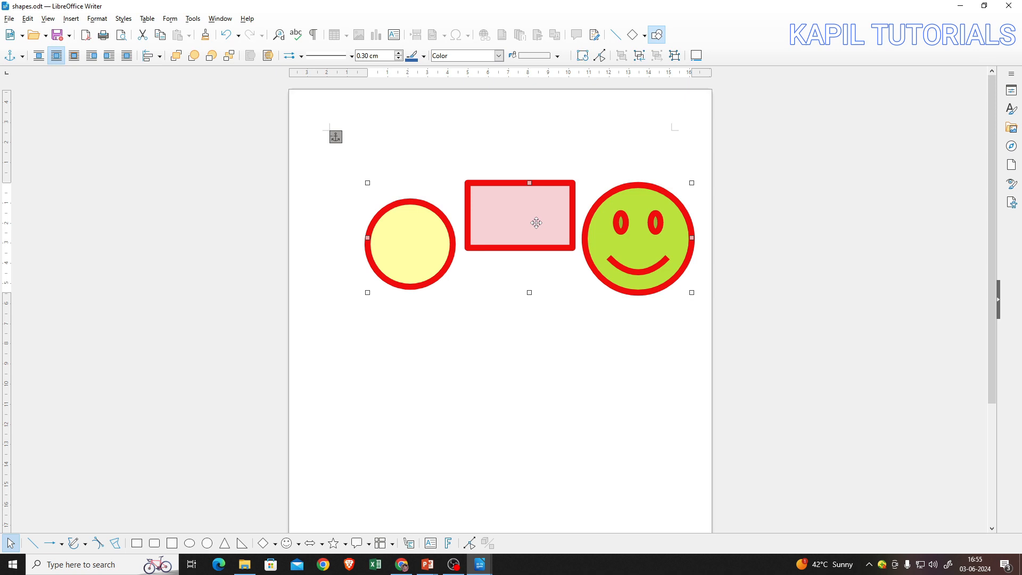
pyautogui.moveTo(534, 221); pyautogui.dragTo(515, 235)
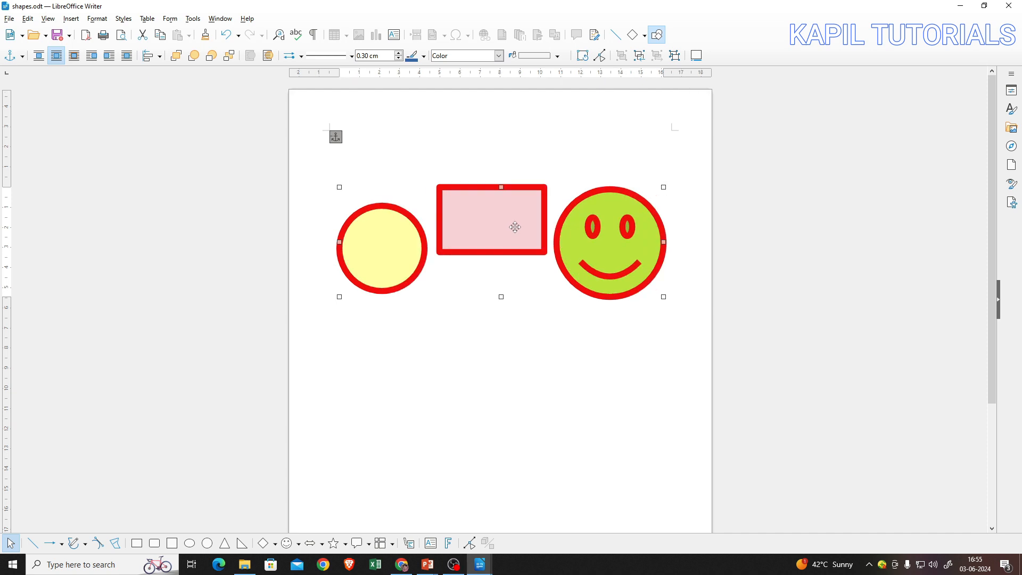
# Ungroup the three shapes and clear the selection
pyautogui.rightClick(515, 227)
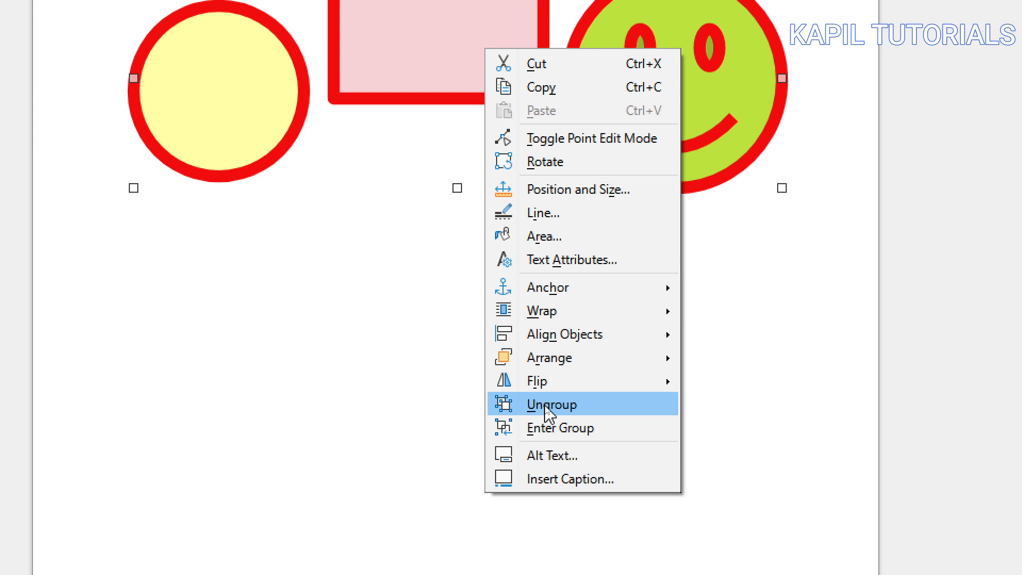
pyautogui.click(545, 406)
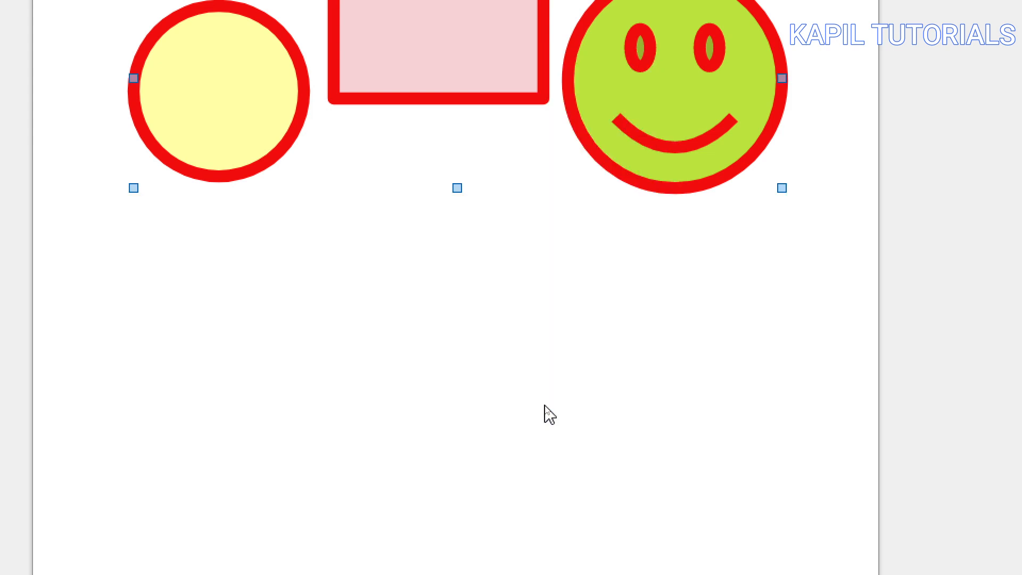
pyautogui.click(429, 314)
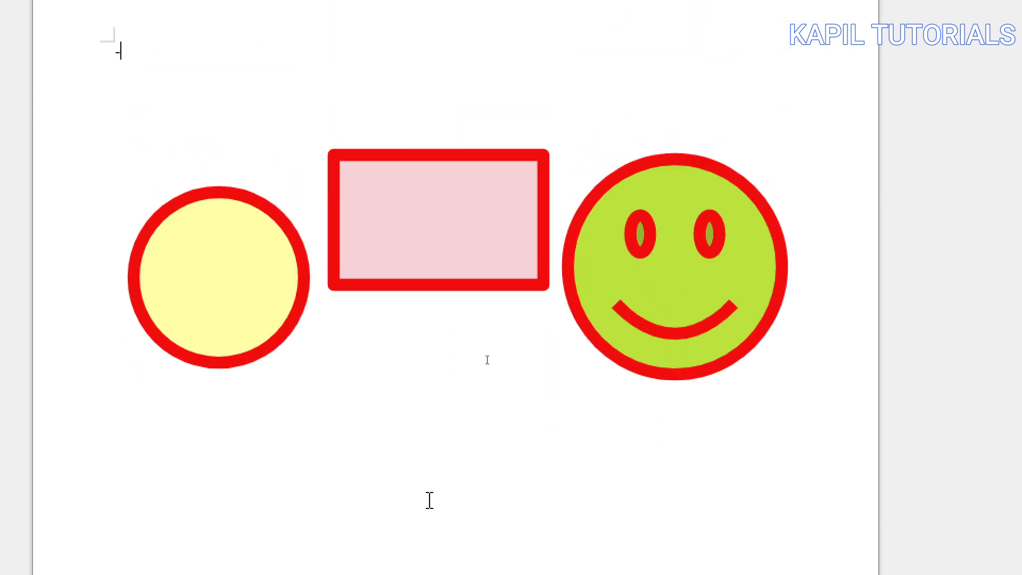
# Move the circle about 1.3 cm up and the rectangle about 0.6 cm down, and select the smiley face
pyautogui.click(191, 290)
pyautogui.moveTo(203, 269); pyautogui.dragTo(210, 229)
pyautogui.click(415, 233)
pyautogui.moveTo(415, 233); pyautogui.dragTo(427, 272)
pyautogui.click(712, 291)
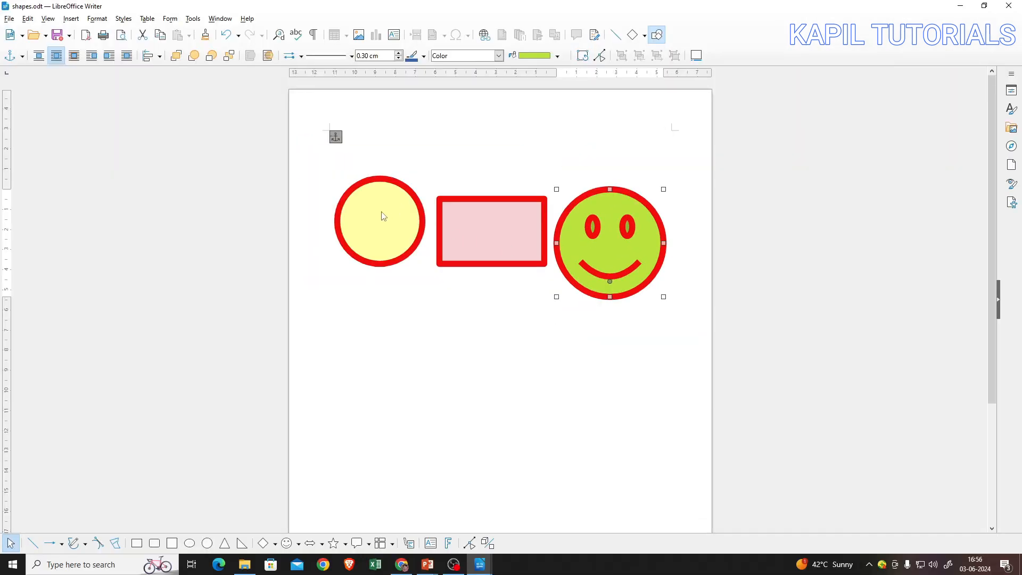
# Reselect the circle, rectangle and smiley face together and combine them into a group again
pyautogui.click(388, 234)
pyautogui.keyDown('shift'); pyautogui.click(461, 239); pyautogui.keyUp('shift')
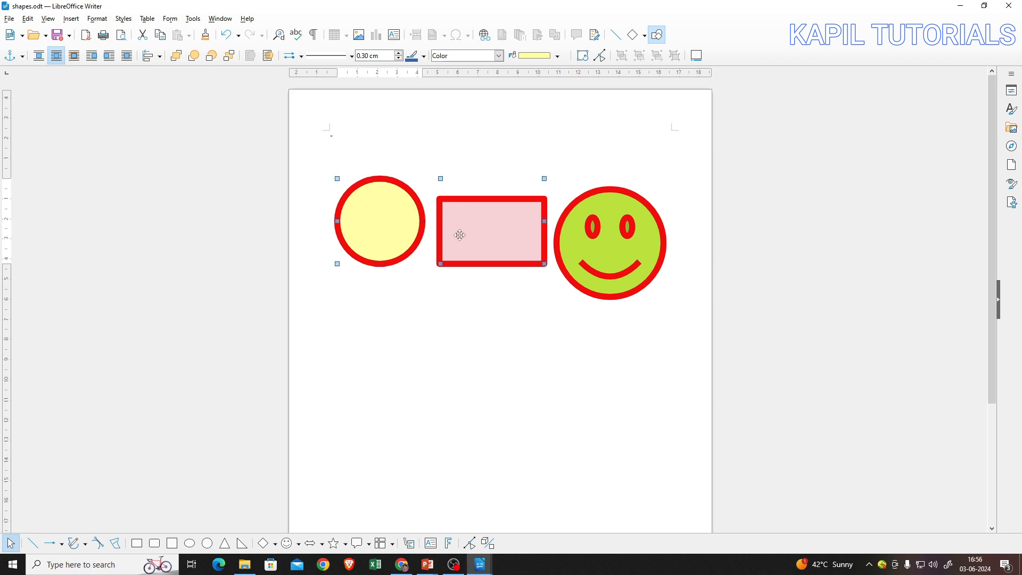
pyautogui.keyDown('shift'); pyautogui.click(568, 242); pyautogui.keyUp('shift')
pyautogui.rightClick(571, 240)
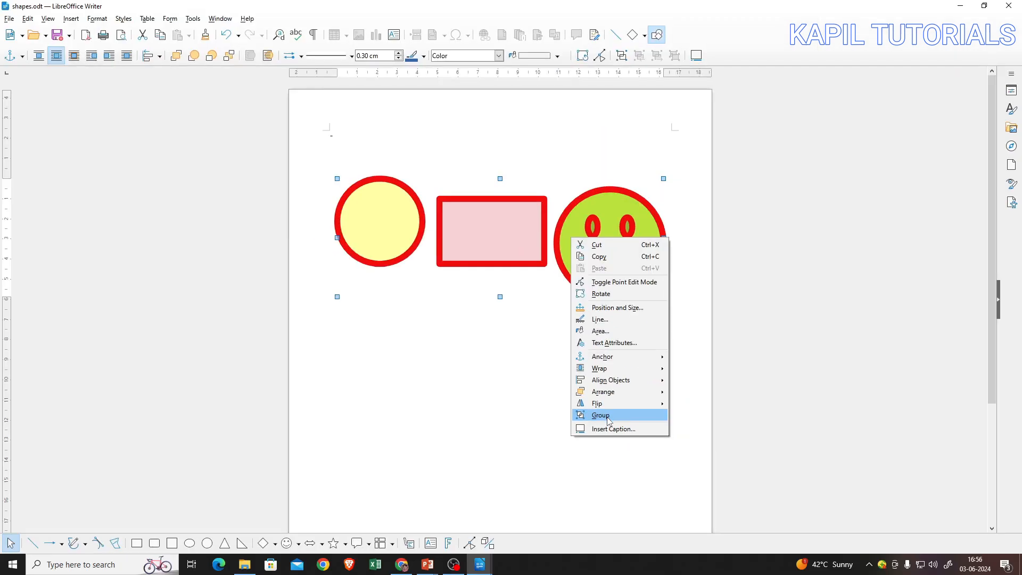
pyautogui.click(608, 417)
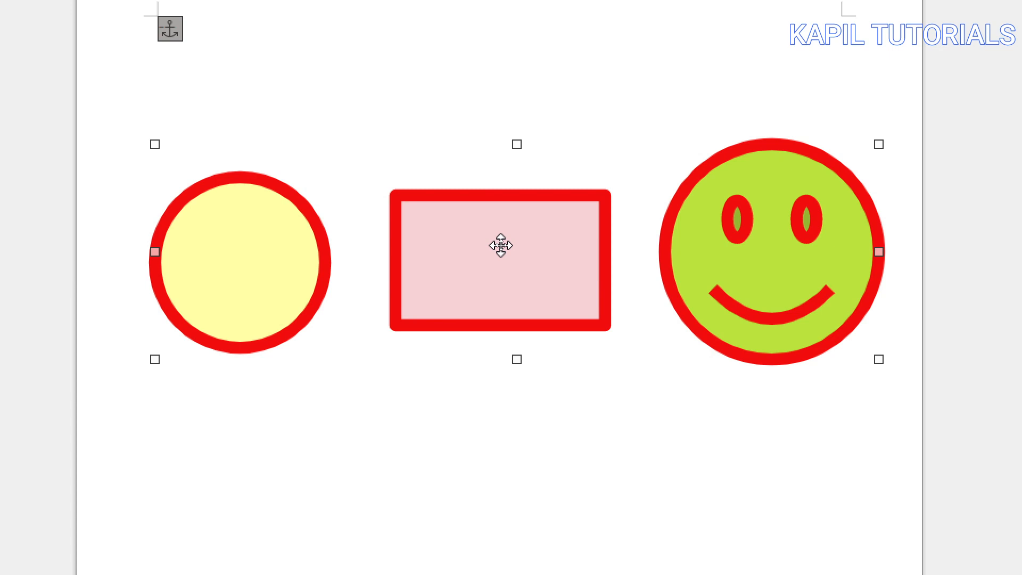
# Enter the group and select the circle, rectangle and smiley face individually inside it
pyautogui.rightClick(501, 245)
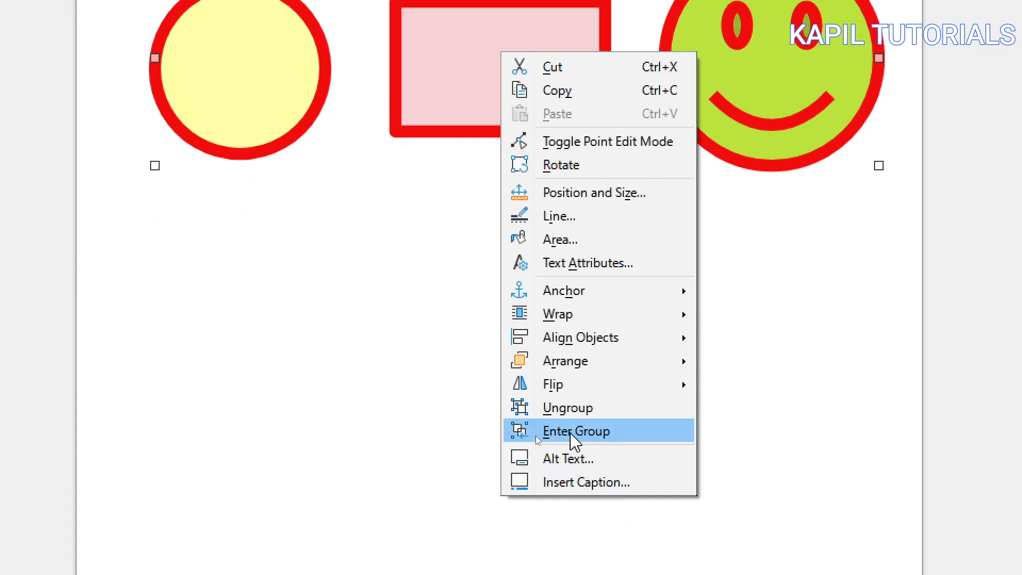
pyautogui.click(571, 434)
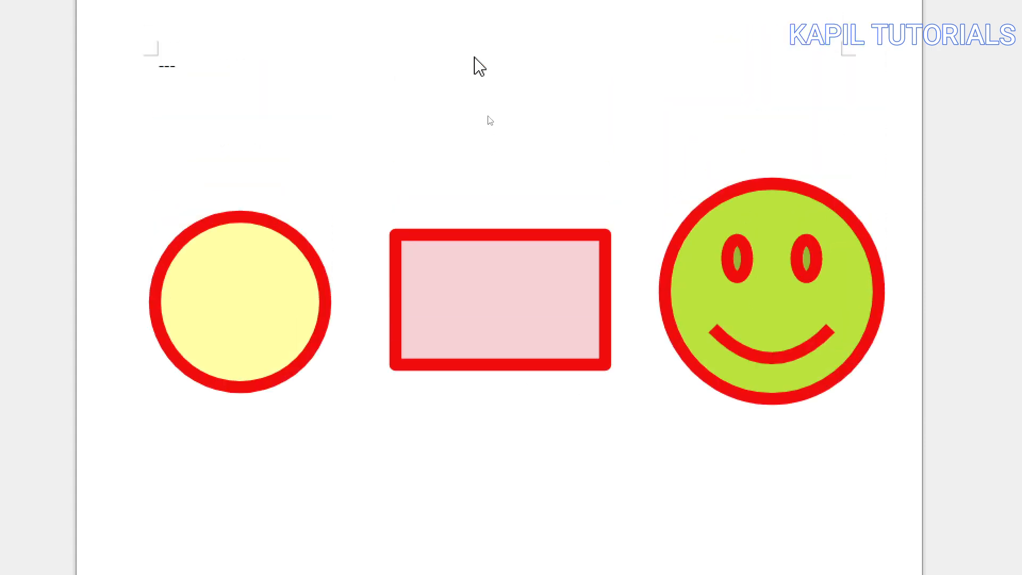
pyautogui.click(263, 367)
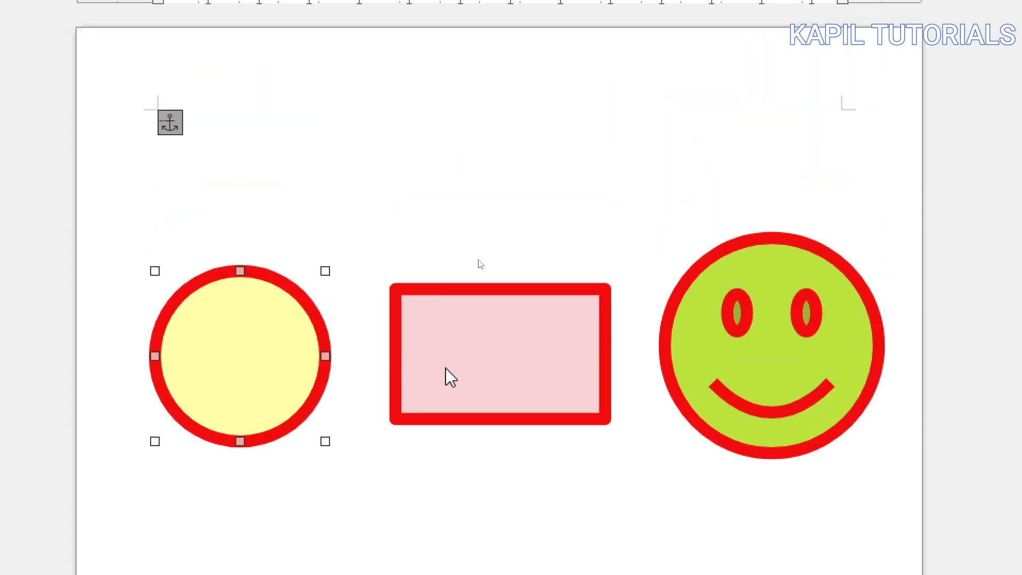
pyautogui.click(543, 365)
pyautogui.click(715, 362)
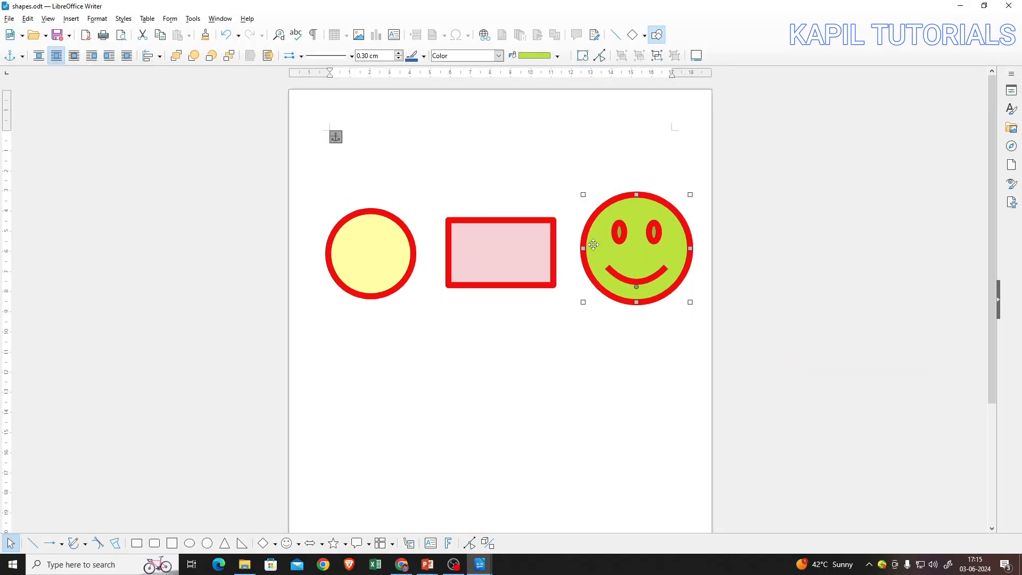
# Move the rectangle and the smiley face individually within the group, shifting each slightly right and down
pyautogui.moveTo(731, 341); pyautogui.dragTo(422, 574)
pyautogui.moveTo(462, 374); pyautogui.dragTo(628, 150)
pyautogui.click(502, 234)
pyautogui.moveTo(511, 264); pyautogui.dragTo(518, 242)
pyautogui.moveTo(635, 192); pyautogui.dragTo(628, 278)
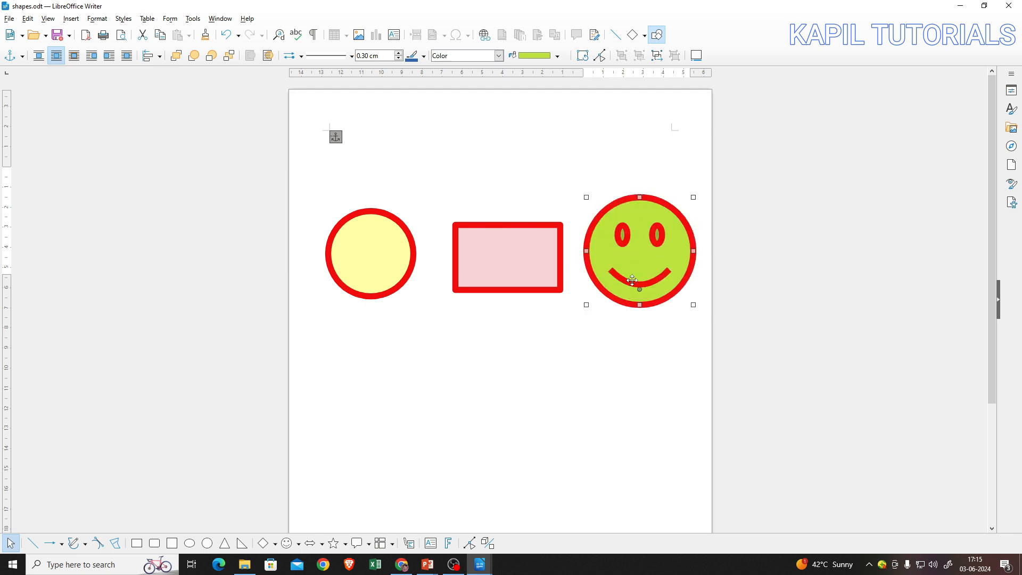
# Move the rectangle below the circle and smiley face within the group, and resize it to about 8.2 by 3.6 cm
pyautogui.click(539, 275)
pyautogui.moveTo(455, 289); pyautogui.dragTo(442, 312)
pyautogui.moveTo(463, 307); pyautogui.dragTo(455, 395)
pyautogui.moveTo(553, 358)
pyautogui.mouseDown()
pyautogui.moveTo(601, 357)
pyautogui.moveTo(556, 358)
pyautogui.mouseUp()
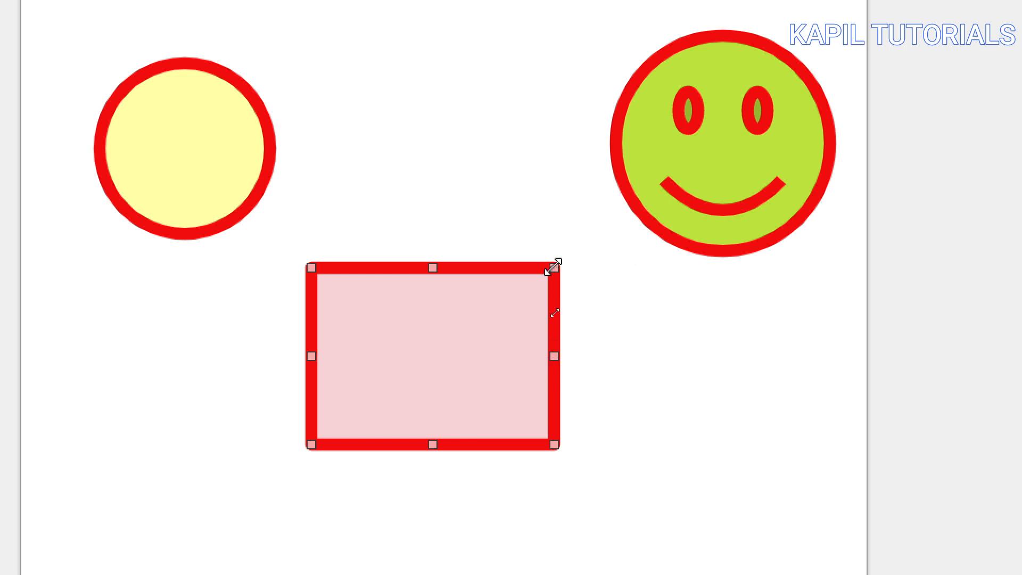
pyautogui.moveTo(553, 266); pyautogui.dragTo(583, 274)
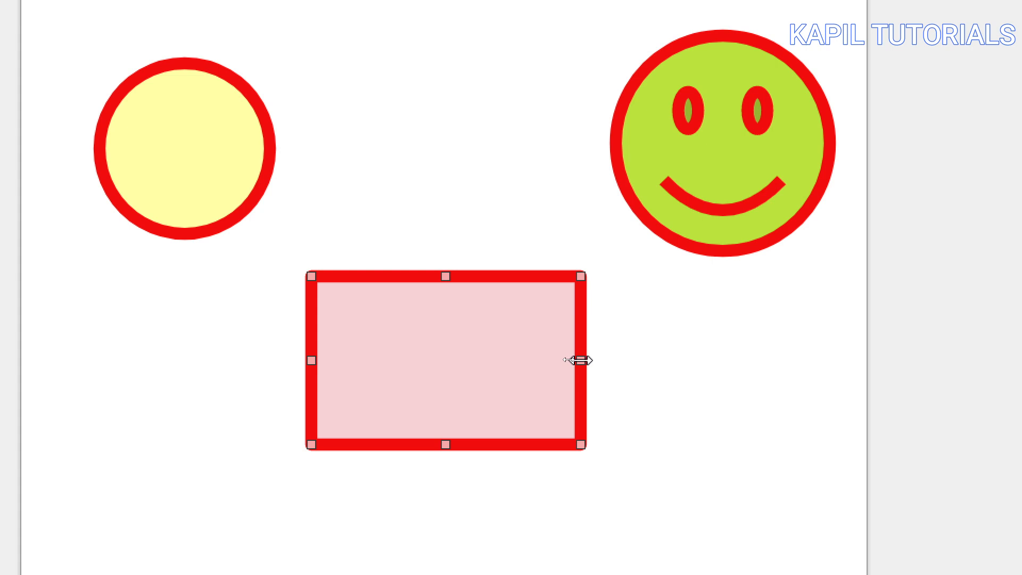
pyautogui.moveTo(581, 360); pyautogui.dragTo(639, 371)
pyautogui.moveTo(477, 275); pyautogui.dragTo(456, 298)
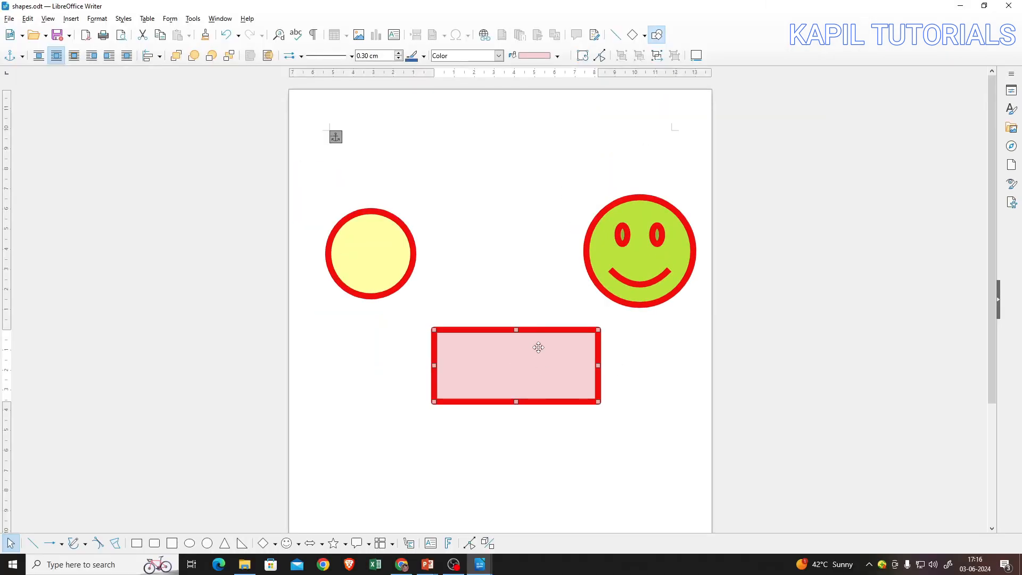
# Exit the group being edited and clear the selection
pyautogui.rightClick(534, 350)
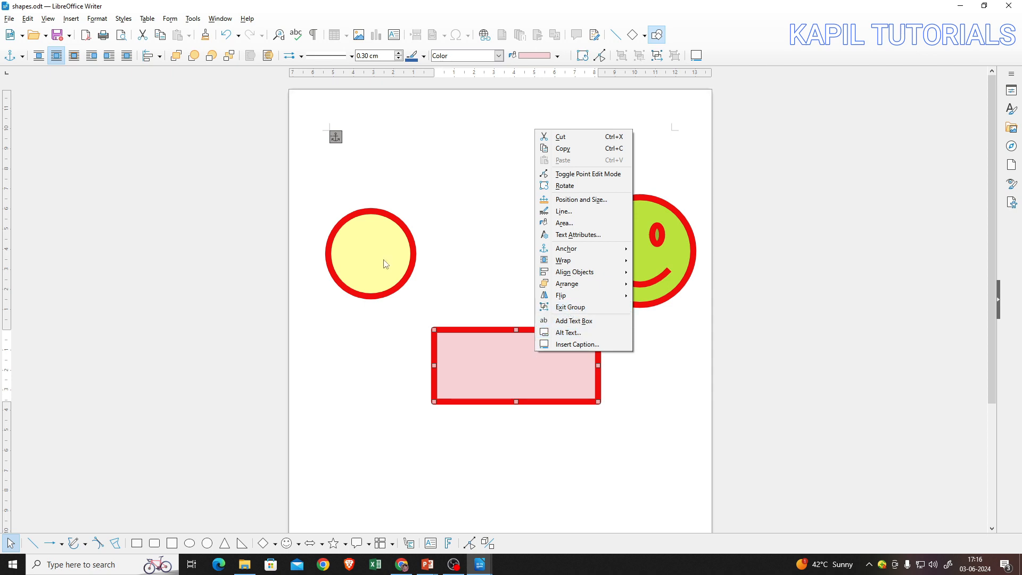
pyautogui.click(96, 20)
pyautogui.click(95, 20)
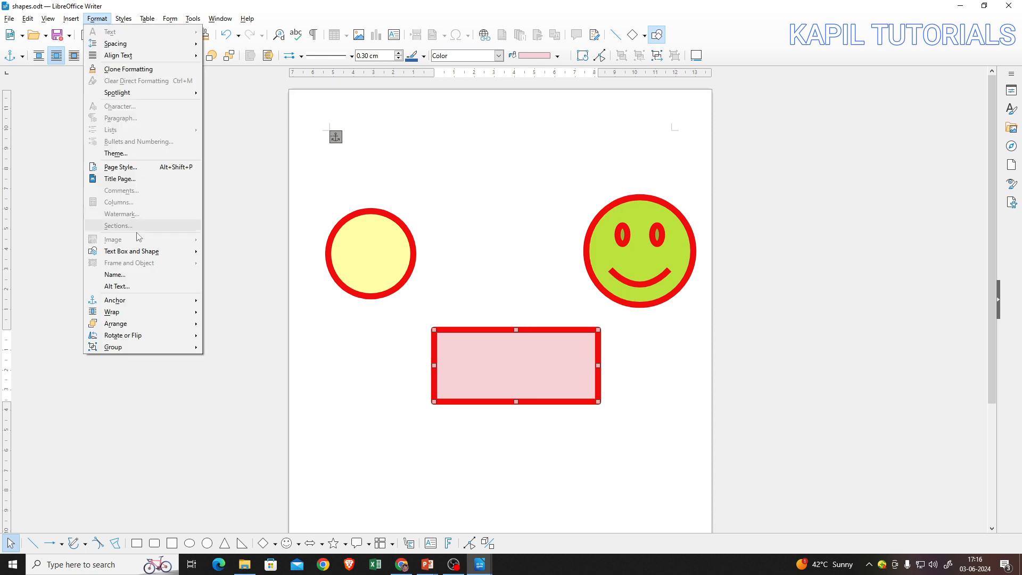
pyautogui.moveTo(127, 347)
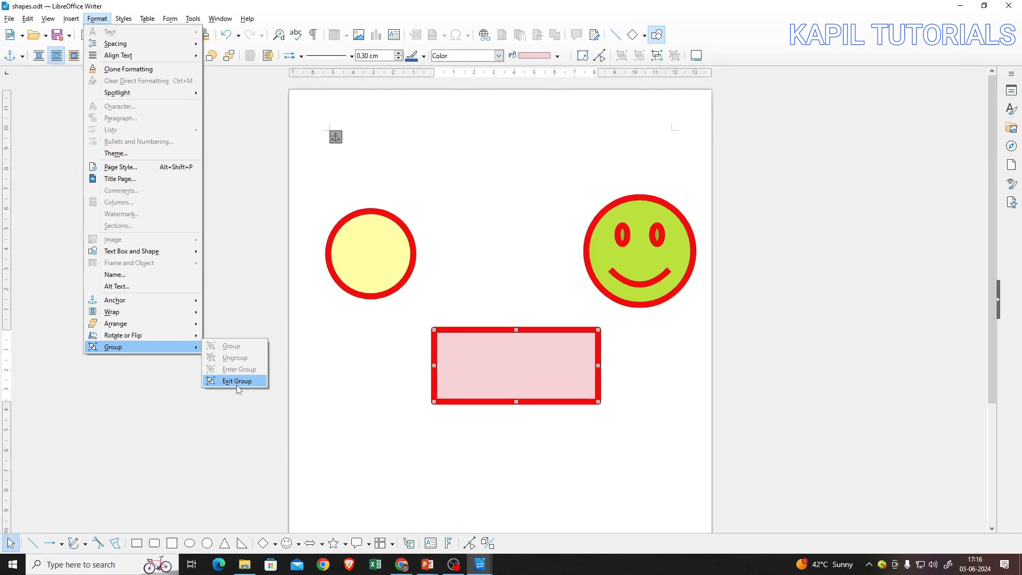
pyautogui.click(237, 381)
pyautogui.click(361, 450)
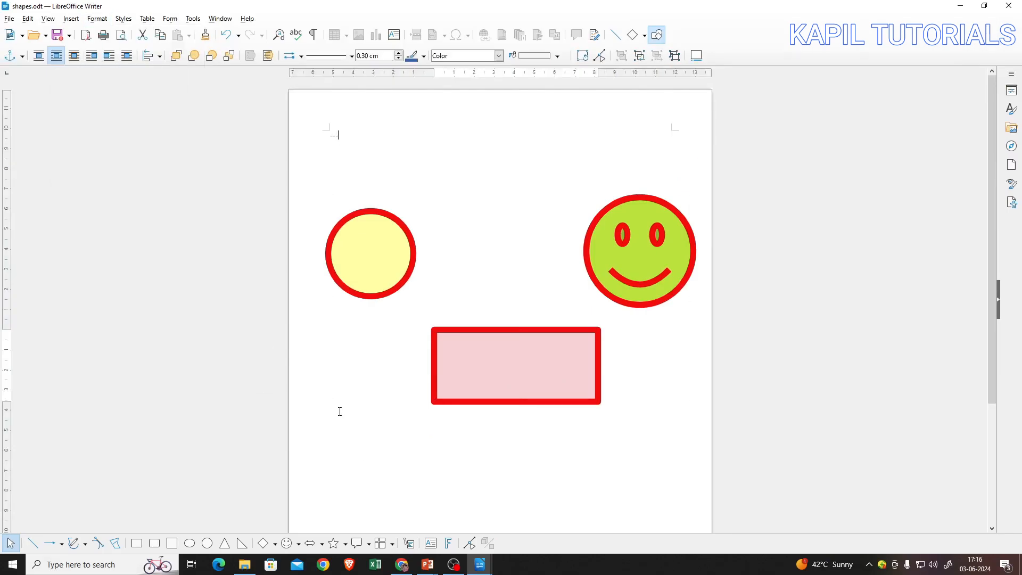
# Move the whole group about 2.4 cm up and draw a five-point star about 4.7 cm wide below the rectangle
pyautogui.click(366, 269)
pyautogui.moveTo(372, 266); pyautogui.dragTo(385, 198)
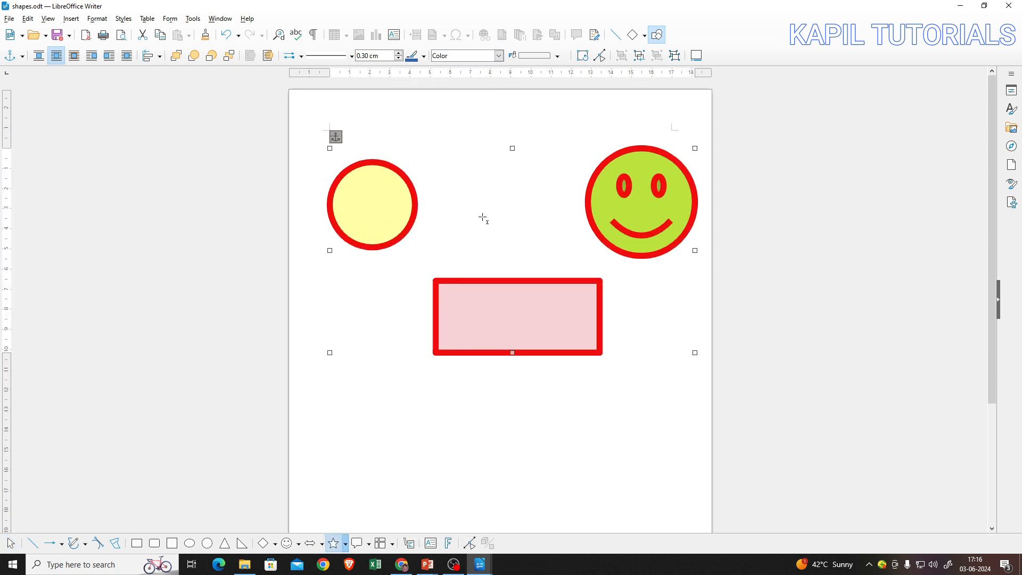
pyautogui.moveTo(459, 425)
pyautogui.mouseDown()
pyautogui.moveTo(503, 452)
pyautogui.moveTo(554, 510)
pyautogui.mouseUp()
pyautogui.moveTo(508, 467); pyautogui.dragTo(508, 424)
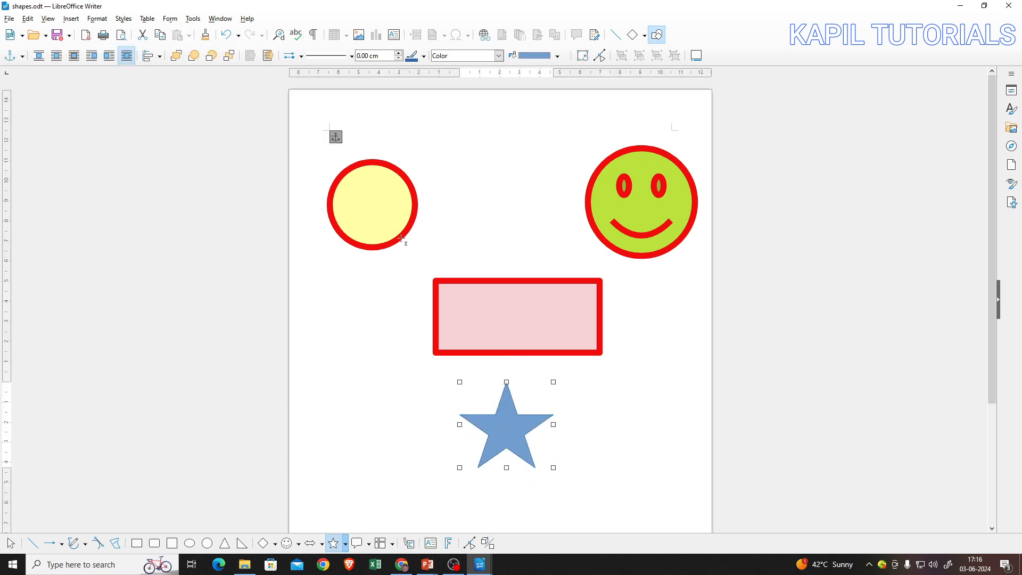
pyautogui.click(362, 213)
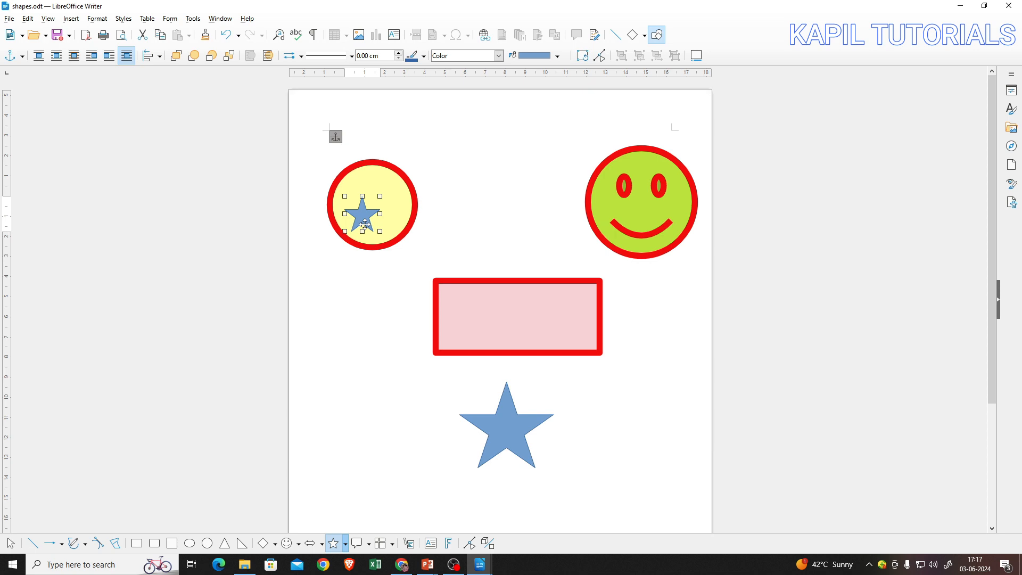
pyautogui.click(11, 543)
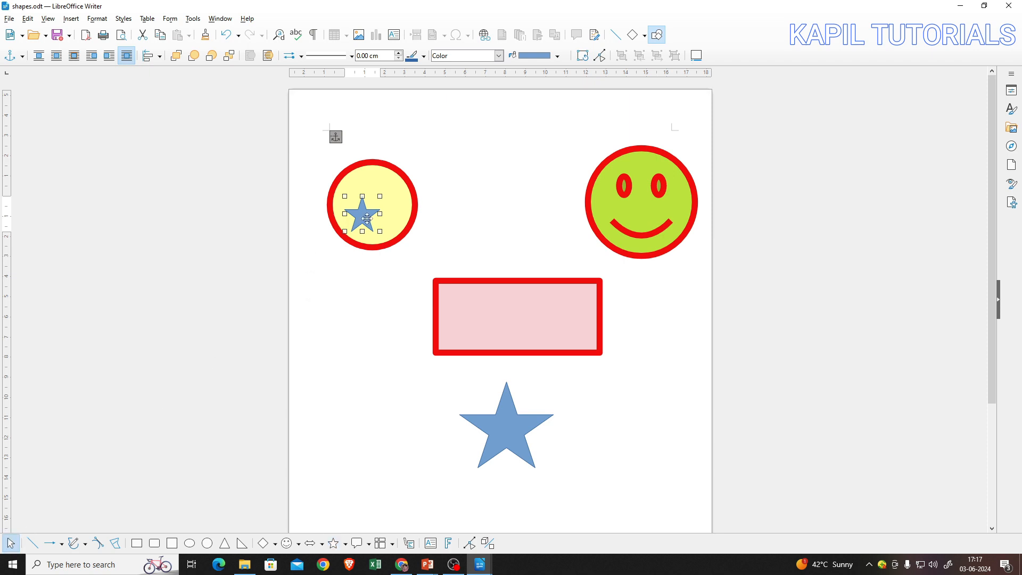
pyautogui.press('Delete')
# Group the existing shape group together with the star, and move the combined group about 0.9 cm down
pyautogui.click(372, 234)
pyautogui.moveTo(380, 233); pyautogui.dragTo(638, 233)
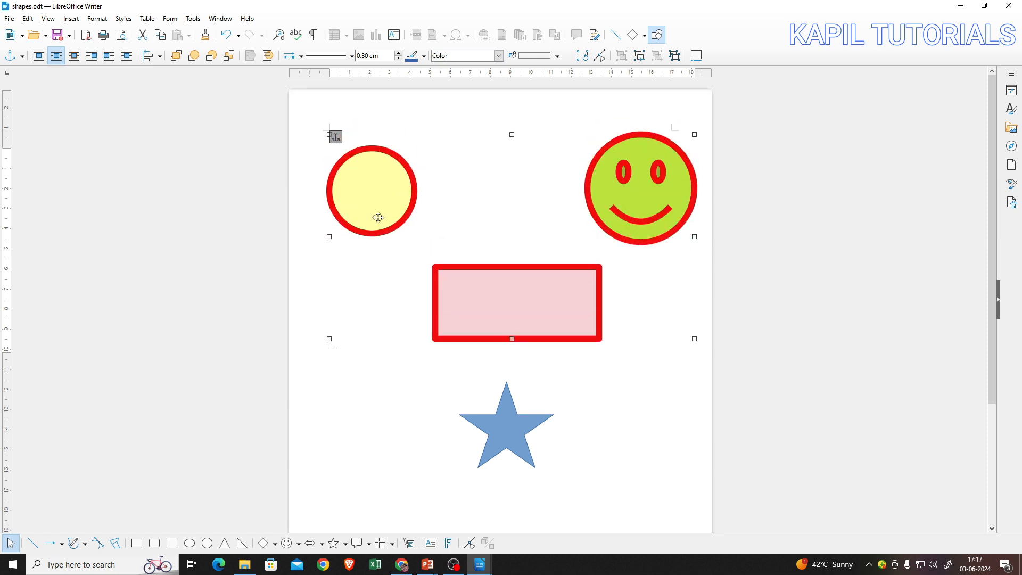
pyautogui.keyDown('shift'); pyautogui.click(507, 435); pyautogui.keyUp('shift')
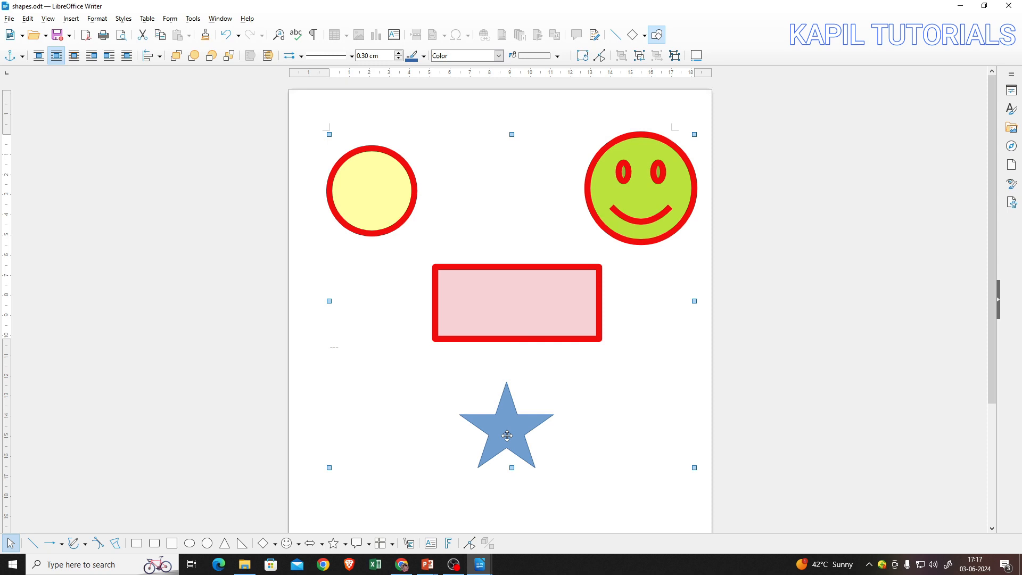
pyautogui.rightClick(507, 436)
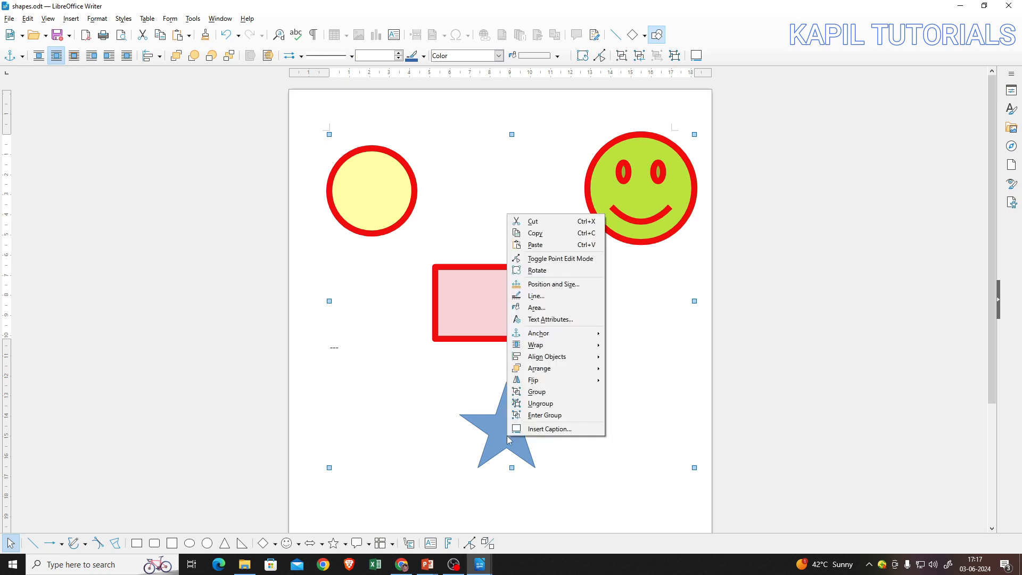
pyautogui.click(538, 393)
pyautogui.click(486, 329)
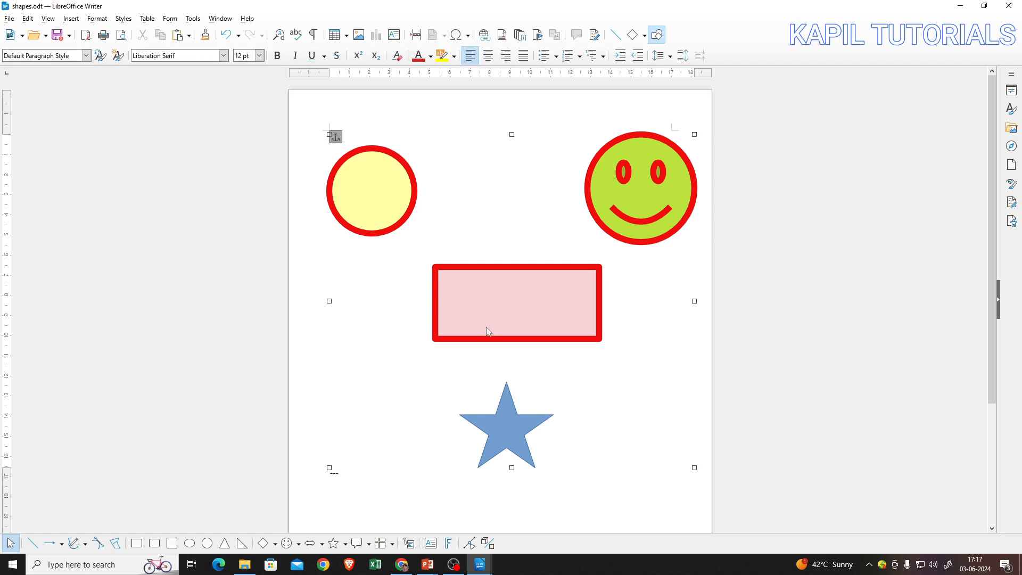
pyautogui.moveTo(486, 294); pyautogui.dragTo(508, 312)
# Enter the combined group, move the star between the circle and the smiley face, and reposition the inner shape group beneath it
pyautogui.rightClick(509, 312)
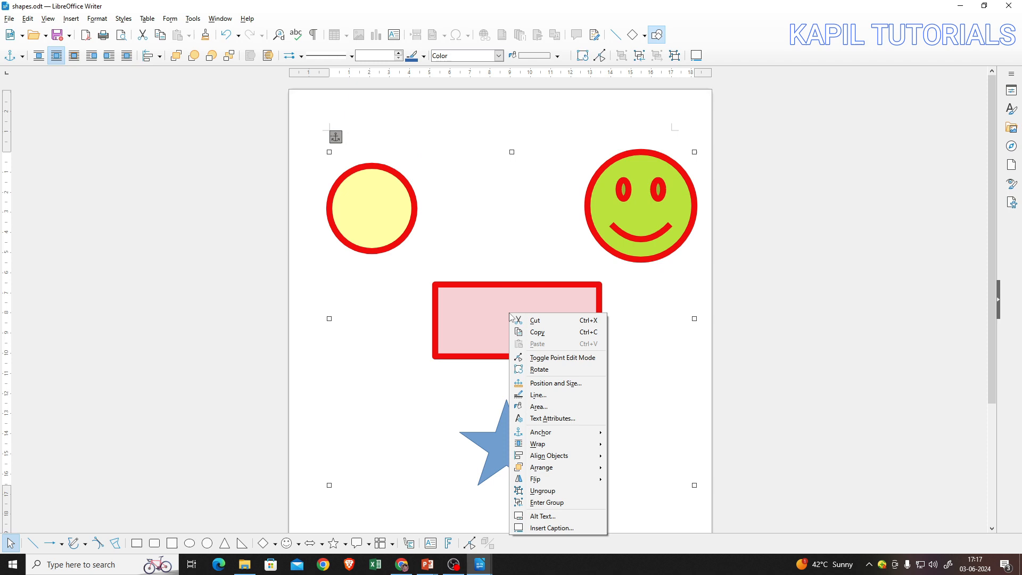
pyautogui.click(548, 503)
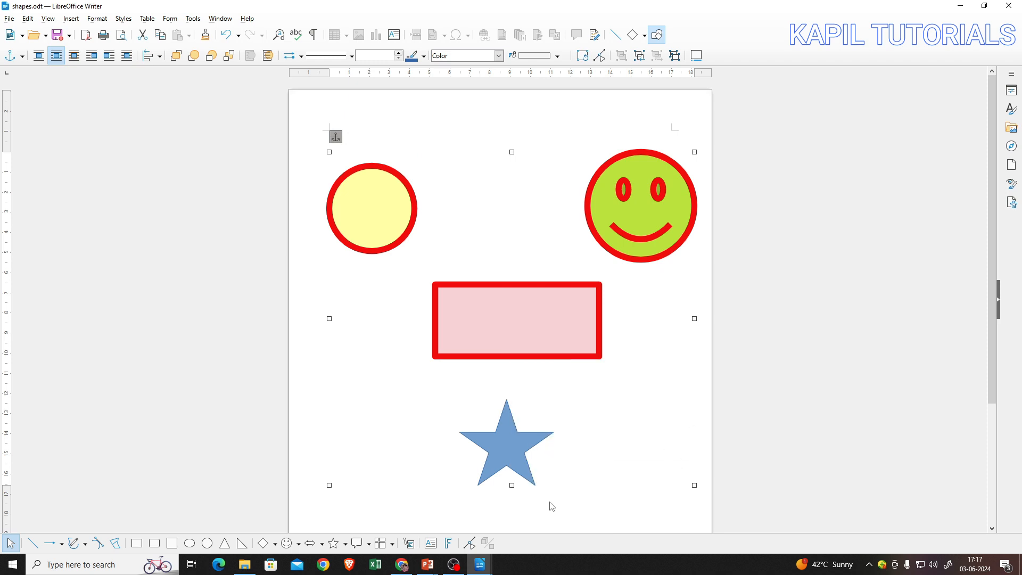
pyautogui.click(508, 450)
pyautogui.moveTo(514, 420); pyautogui.dragTo(513, 196)
pyautogui.click(520, 310)
pyautogui.moveTo(509, 301)
pyautogui.mouseDown()
pyautogui.moveTo(502, 270)
pyautogui.moveTo(506, 306)
pyautogui.mouseUp()
pyautogui.moveTo(505, 223); pyautogui.dragTo(394, 322)
pyautogui.moveTo(396, 320); pyautogui.dragTo(534, 142)
# Enter the nested group, move the rectangle about 1.2 cm up and 0.6 cm left, and deselect everything
pyautogui.rightClick(538, 302)
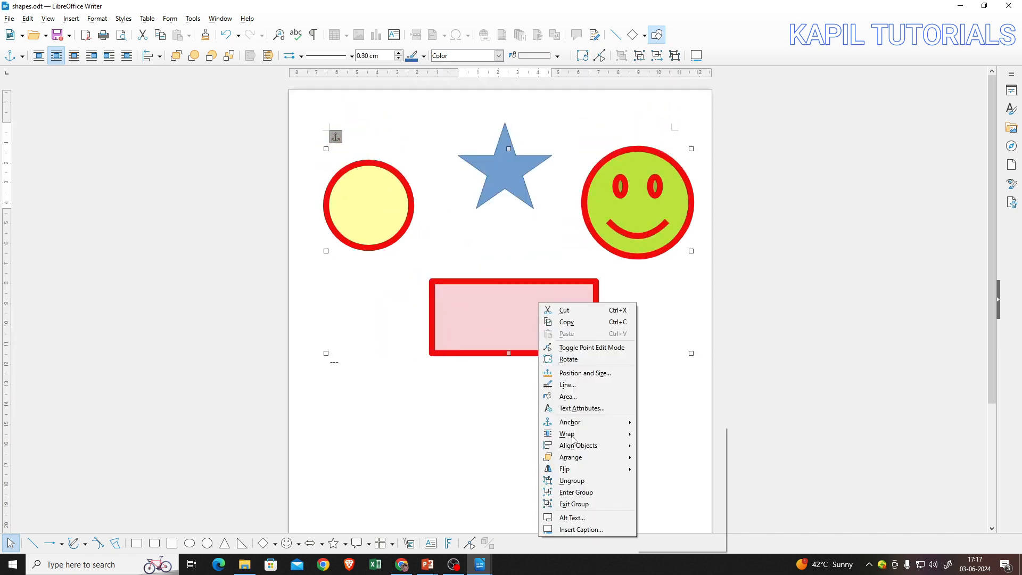
pyautogui.click(575, 493)
pyautogui.moveTo(530, 322); pyautogui.dragTo(518, 297)
pyautogui.click(600, 439)
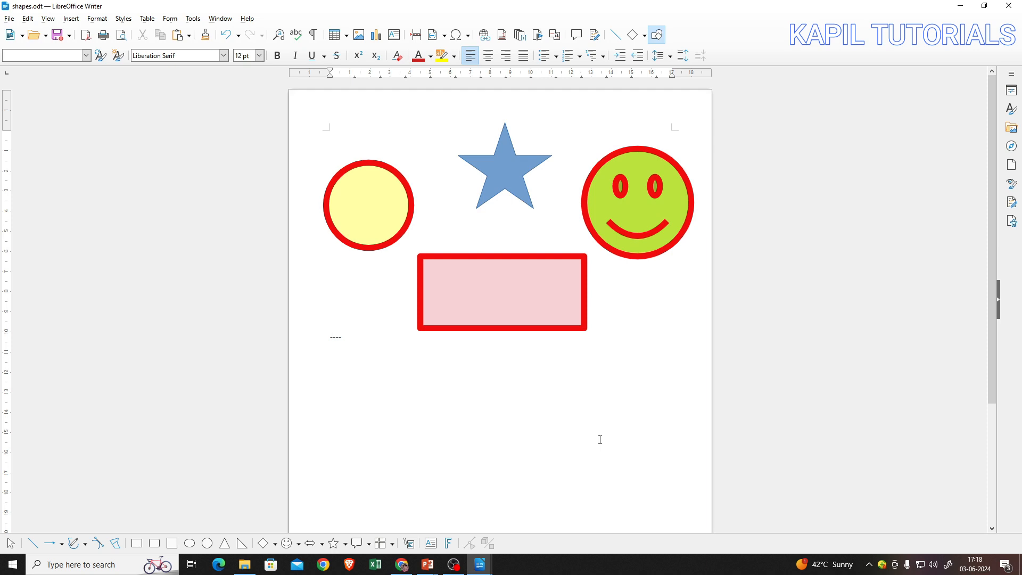
# Switch to the PowerPoint slide on grouping objects to review the four Group options, and return to shapes.odt in Writer
pyautogui.hotkey('alt', 'Tab')
pyautogui.hotkey('alt', 'Tab')
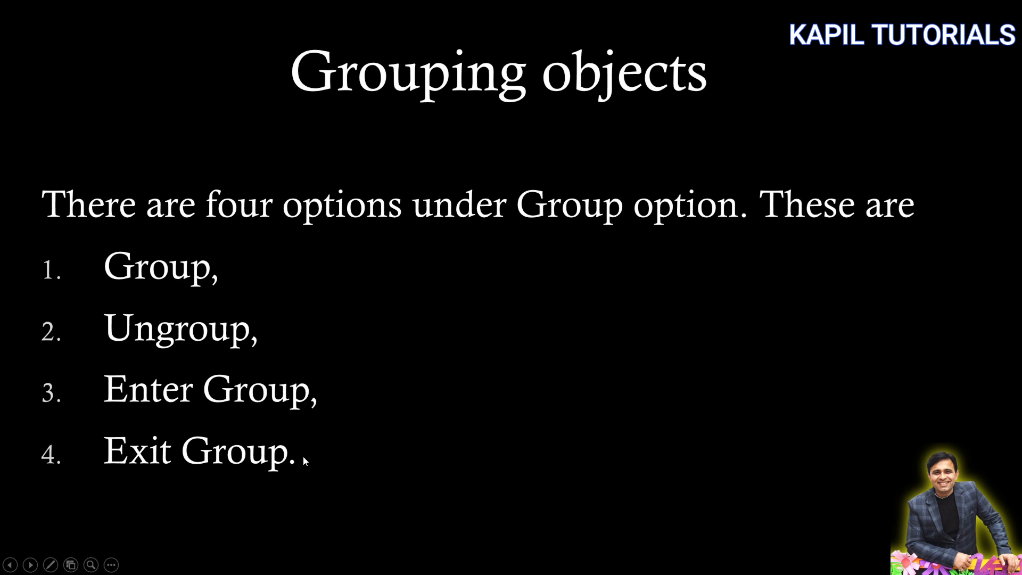
pyautogui.hotkey('alt', 'Tab')
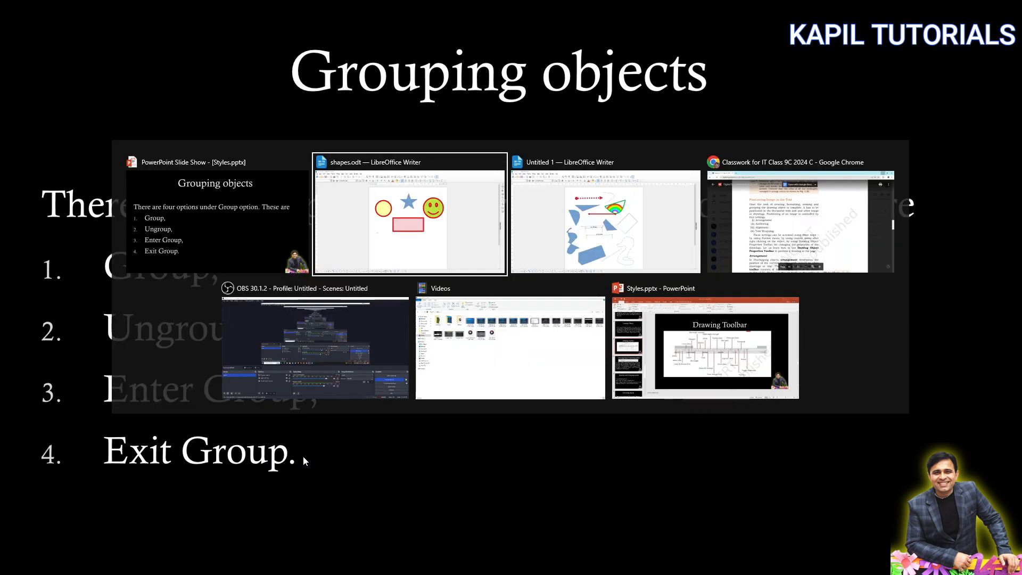
pyautogui.click(387, 223)
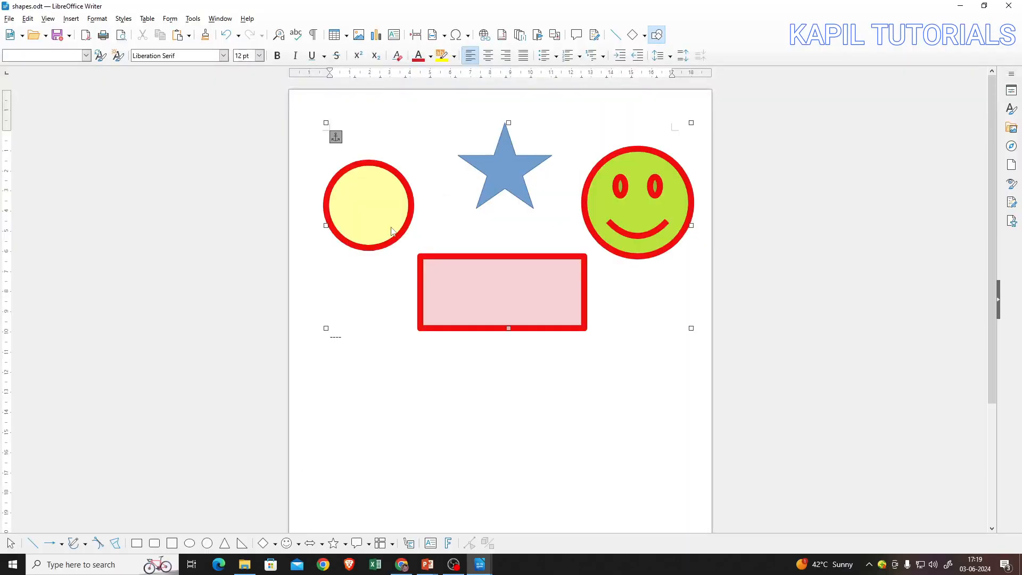
# Ungroup the combined group to separate the star from the inner group, and move all shapes about 1.6 cm down
pyautogui.rightClick(384, 225)
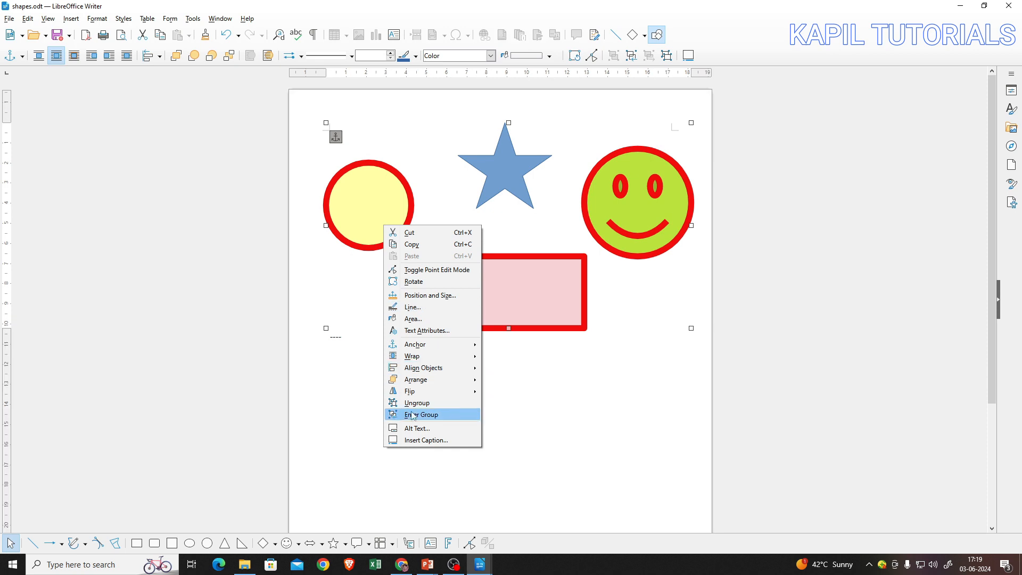
pyautogui.click(97, 20)
pyautogui.click(97, 19)
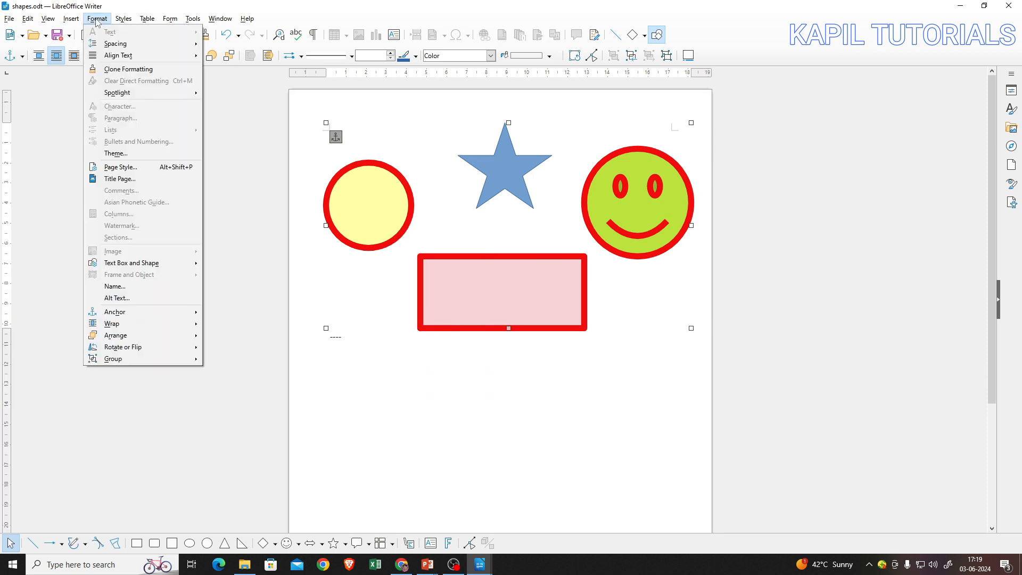
pyautogui.moveTo(148, 363)
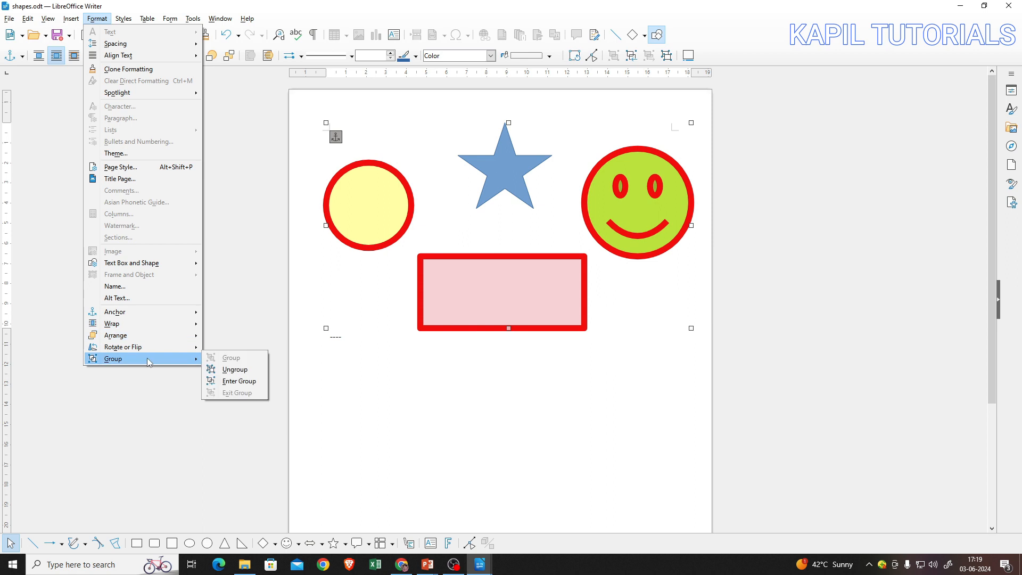
pyautogui.click(235, 370)
pyautogui.moveTo(504, 320); pyautogui.dragTo(523, 385)
pyautogui.hotkey('ctrl', 'z')
pyautogui.click(651, 398)
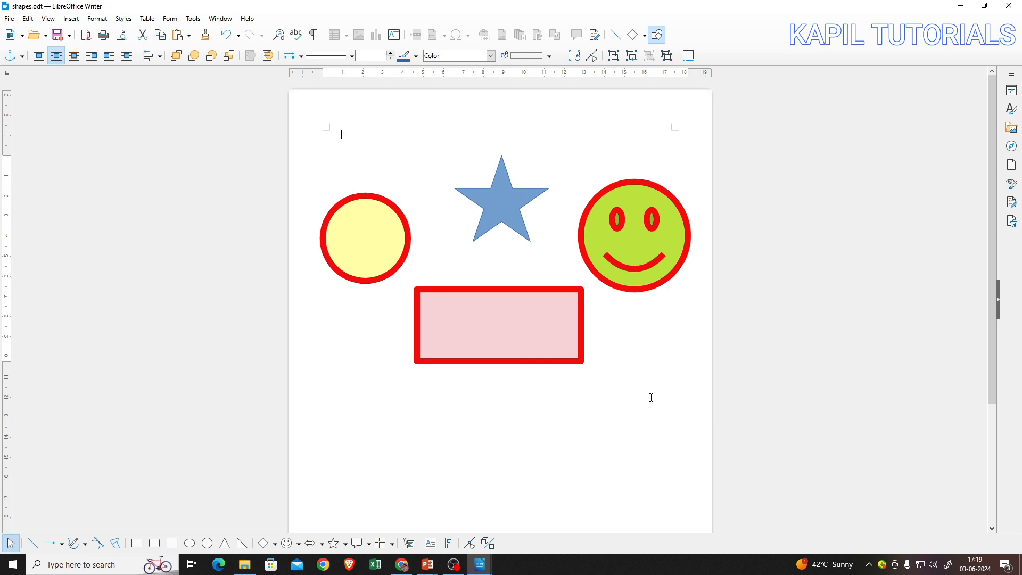
# Move the circle, rectangle and smiley group about 5.4 cm down and the separate star about 1.9 cm up
pyautogui.click(631, 271)
pyautogui.moveTo(631, 255); pyautogui.dragTo(632, 354)
pyautogui.click(503, 207)
pyautogui.moveTo(503, 207); pyautogui.dragTo(508, 174)
# Ungroup the circle, rectangle and smiley face
pyautogui.click(615, 346)
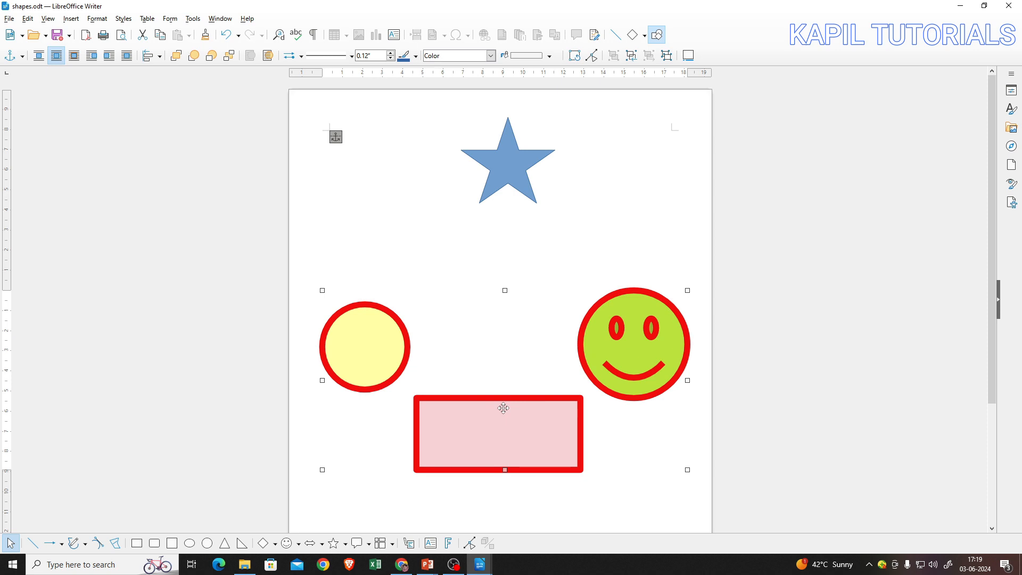
pyautogui.rightClick(624, 352)
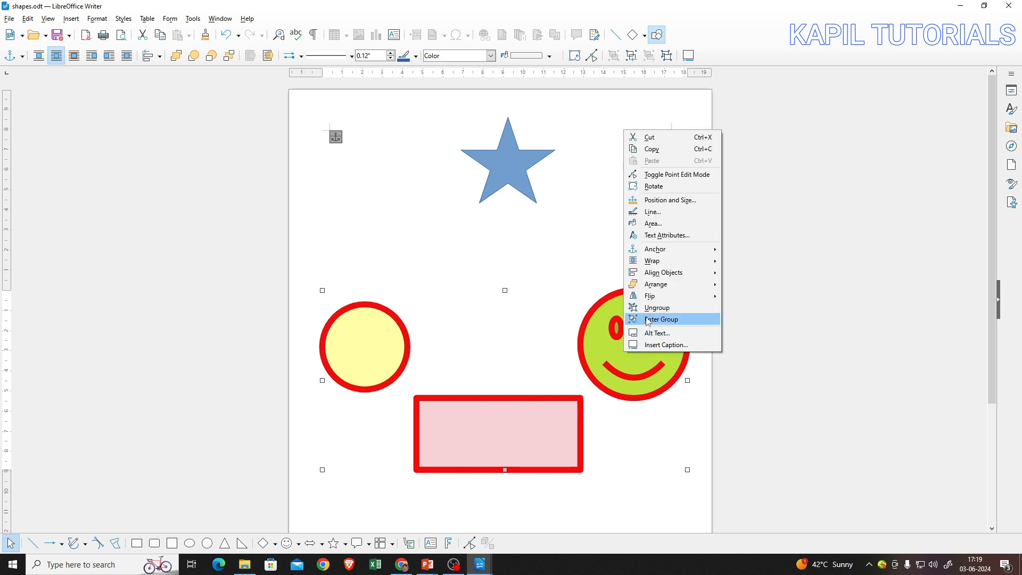
pyautogui.click(652, 309)
pyautogui.click(609, 493)
# Move the circle, rectangle and smiley face up individually by about 5 cm, 4.5 cm and 6.3 cm, shifting the rectangle about 2.9 cm left
pyautogui.click(630, 358)
pyautogui.click(367, 359)
pyautogui.moveTo(370, 277); pyautogui.dragTo(375, 257)
pyautogui.click(458, 417)
pyautogui.moveTo(495, 429); pyautogui.dragTo(437, 337)
pyautogui.click(624, 352)
pyautogui.moveTo(624, 352); pyautogui.dragTo(600, 225)
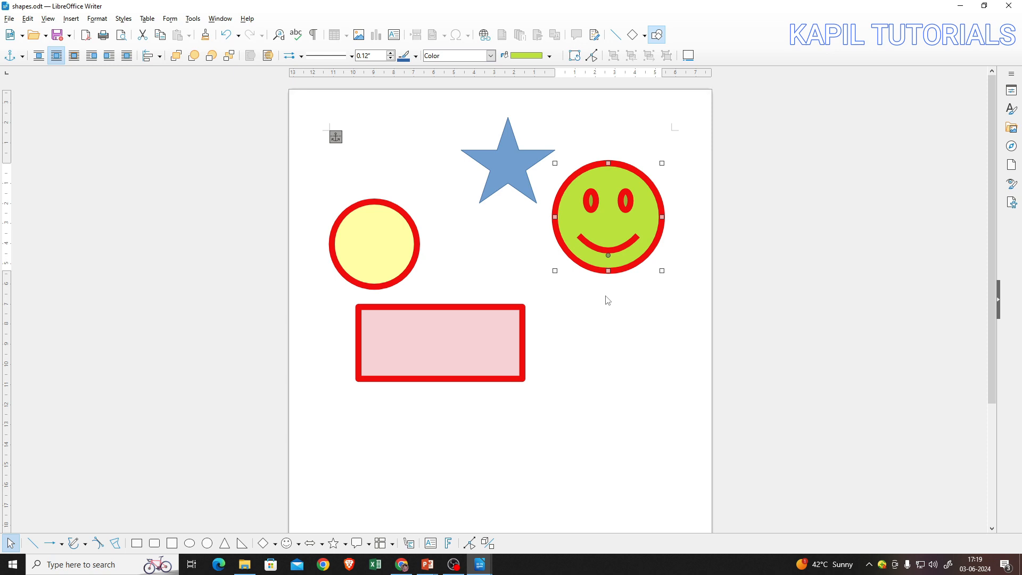
# Switch to the PowerPoint slide show and advance to the slide on positioning an image in the text
pyautogui.hotkey('alt', 'Tab')
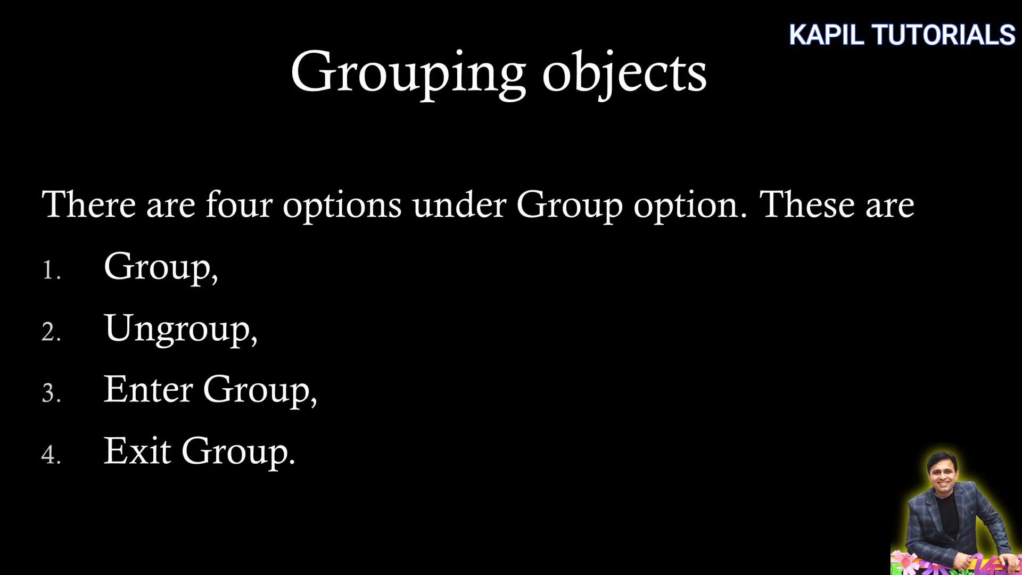
pyautogui.click(461, 332)
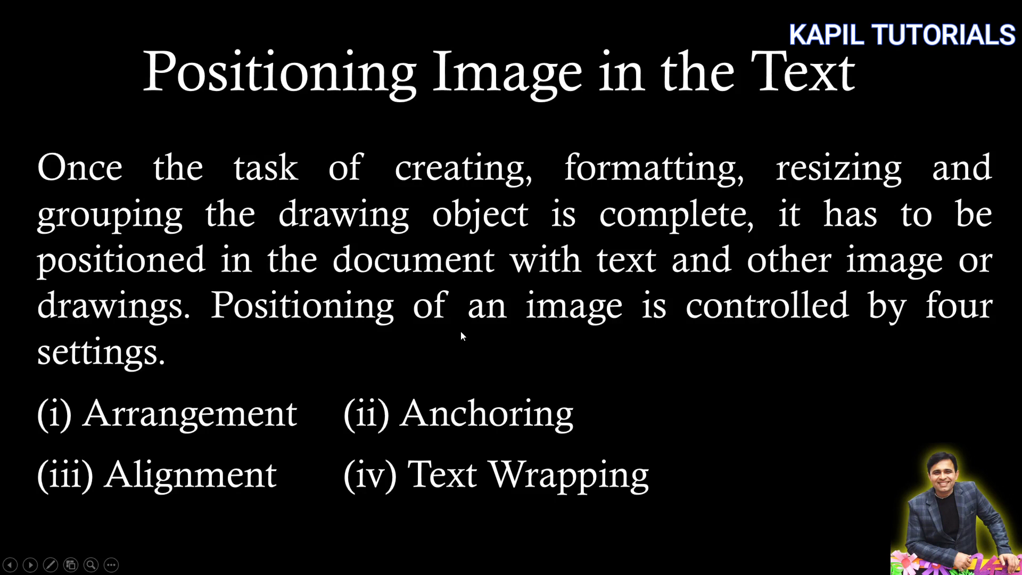
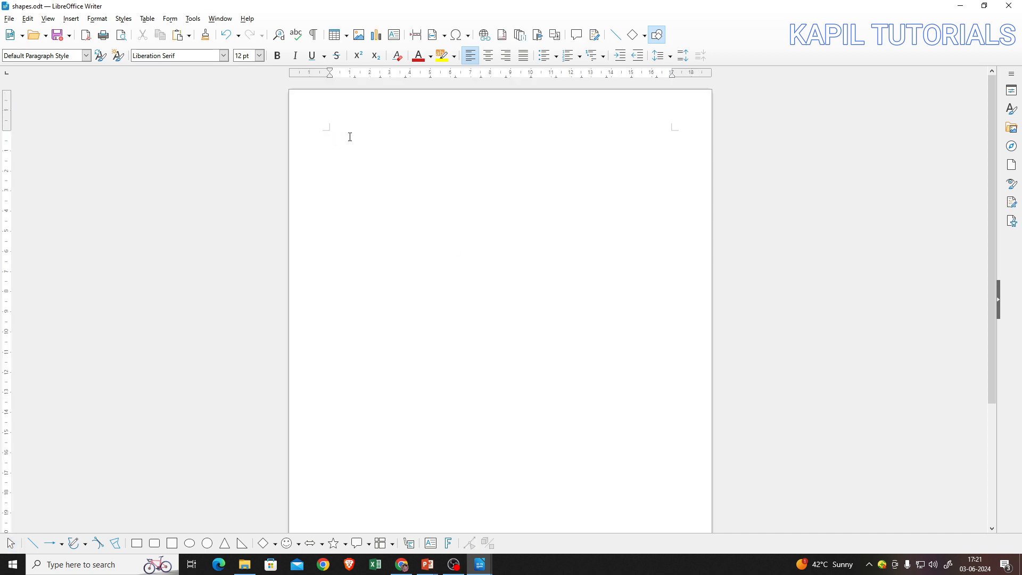
# Insert the dummy text paragraph in the empty document with the AutoText shortcut dt
pyautogui.write('d t')
pyautogui.press('F3')
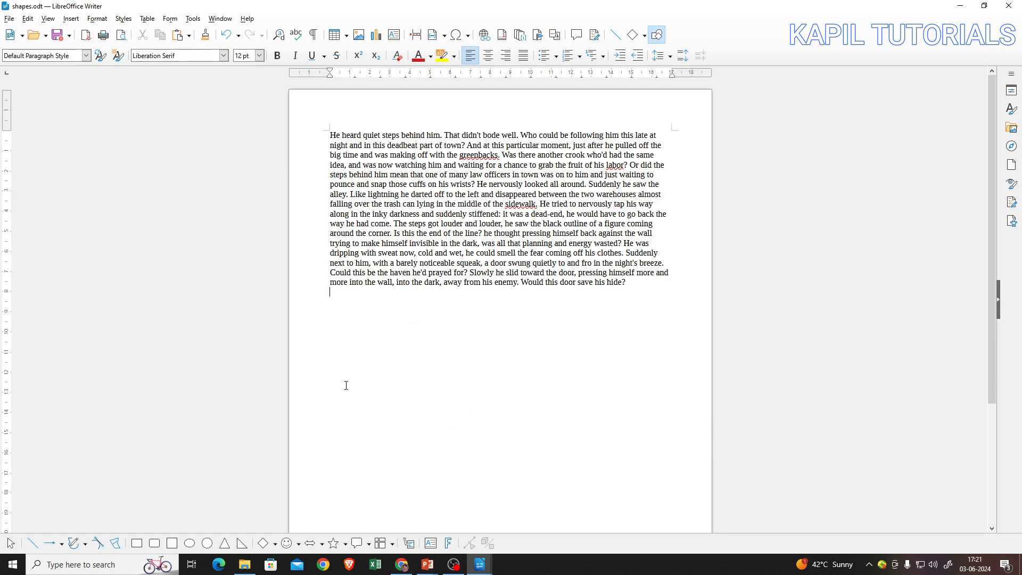
# Draw a smiley face about 3.8 cm wide and place it over the middle of the paragraph
pyautogui.click(287, 543)
pyautogui.moveTo(423, 223); pyautogui.dragTo(499, 294)
pyautogui.moveTo(455, 264); pyautogui.dragTo(495, 205)
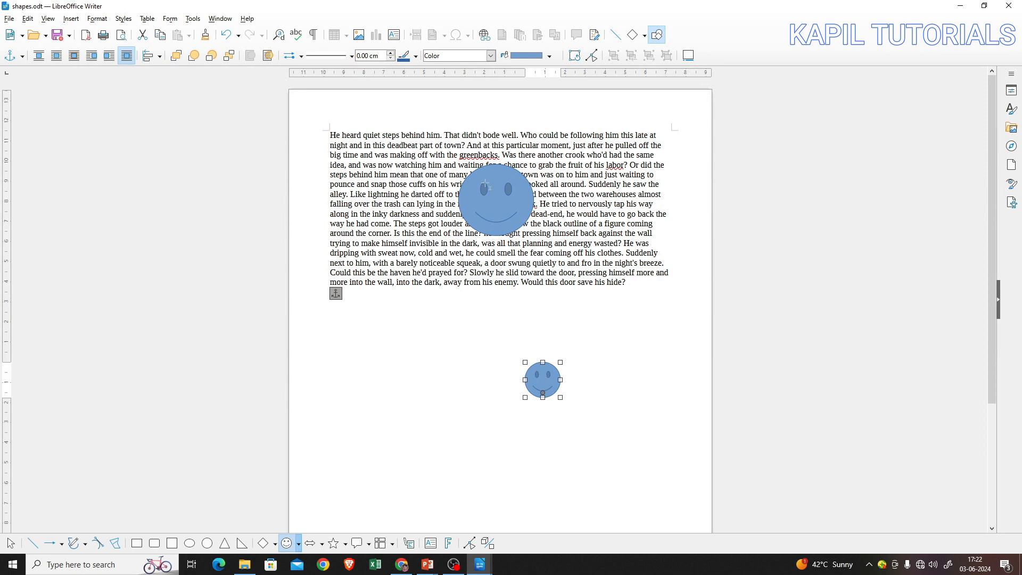
# Fill the smaller smiley face below the text with yellow and move it onto the upper edge of the blue one
pyautogui.click(550, 55)
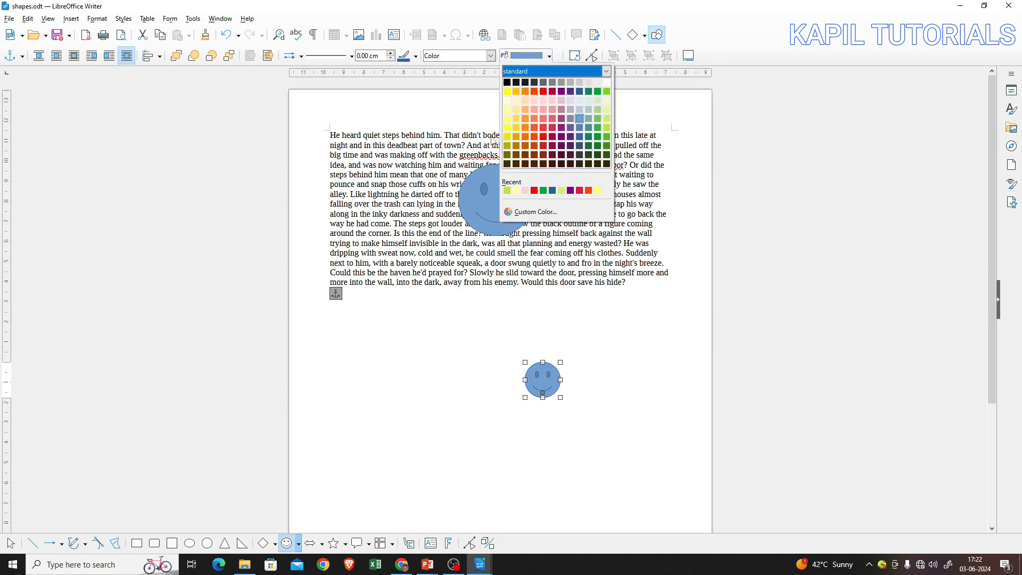
pyautogui.click(507, 136)
pyautogui.moveTo(545, 373); pyautogui.dragTo(535, 184)
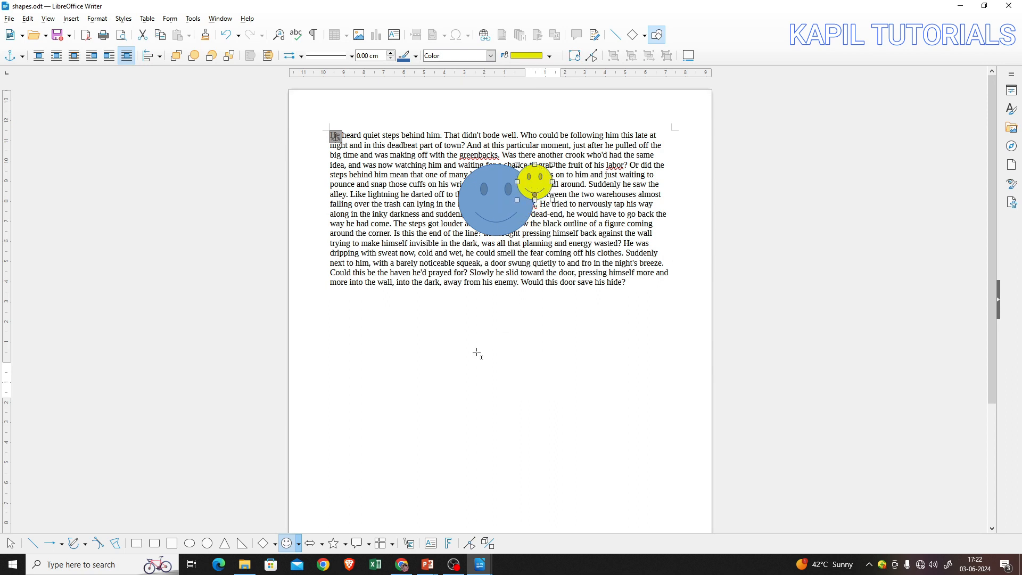
# Draw a five-pointed star about 4.3 cm wide, fill it with green and overlap it on the blue smiley face
pyautogui.click(346, 543)
pyautogui.click(355, 503)
pyautogui.moveTo(430, 216); pyautogui.dragTo(513, 291)
pyautogui.click(549, 56)
pyautogui.click(603, 89)
pyautogui.moveTo(466, 249); pyautogui.dragTo(453, 181)
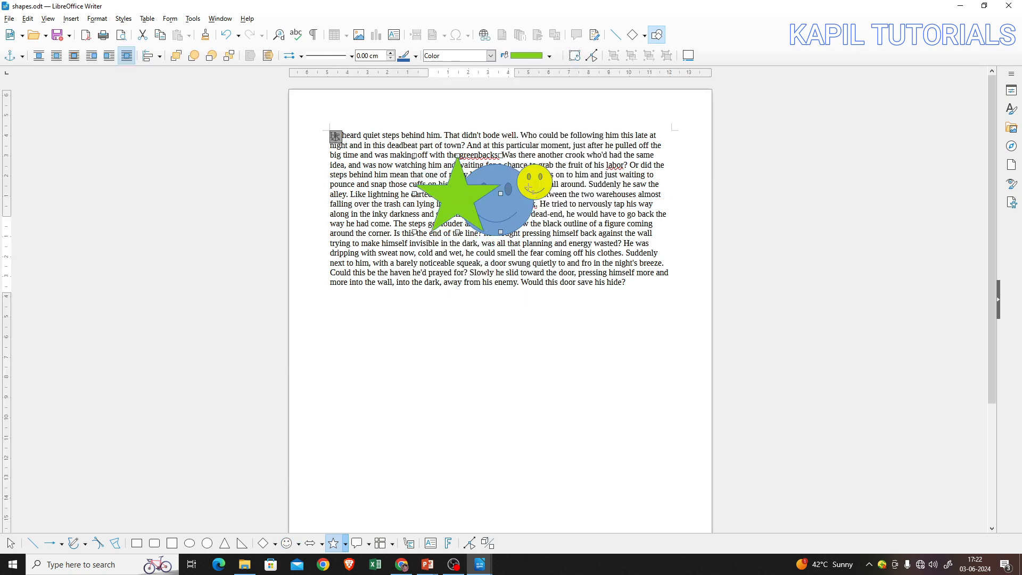
# Move the yellow smiley face up behind the star and enlarge it to about 3.5 by 3.9 cm
pyautogui.click(11, 544)
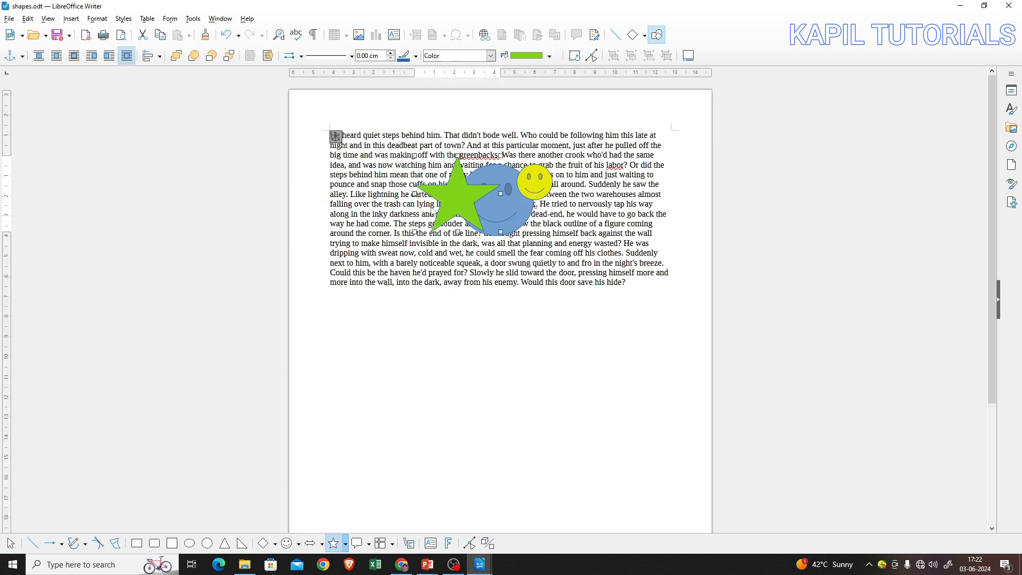
pyautogui.moveTo(532, 181); pyautogui.dragTo(456, 141)
pyautogui.moveTo(475, 159); pyautogui.dragTo(510, 200)
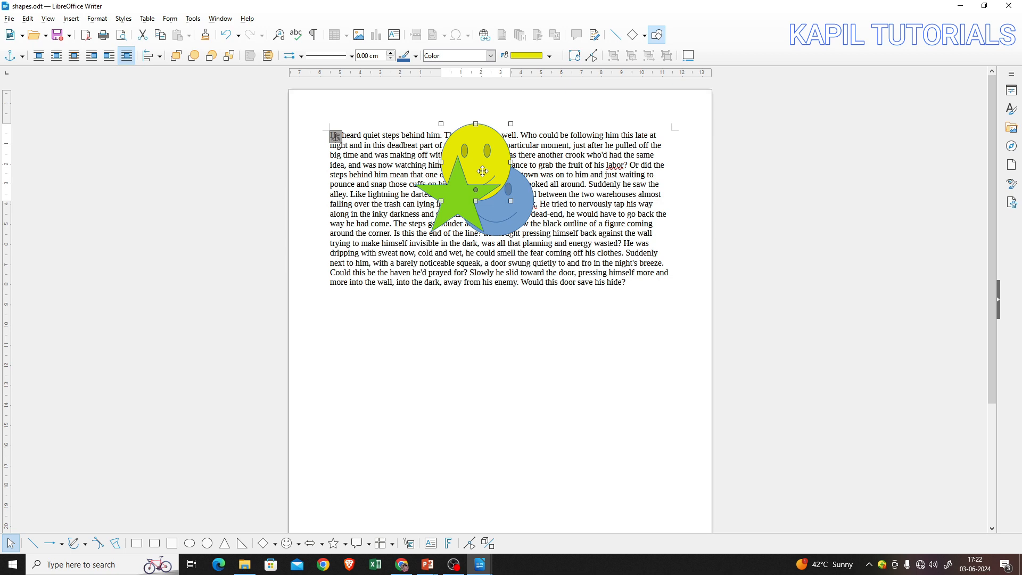
# Restack the blue smiley face with Bring to Front, Back One and Send to Back
pyautogui.click(506, 213)
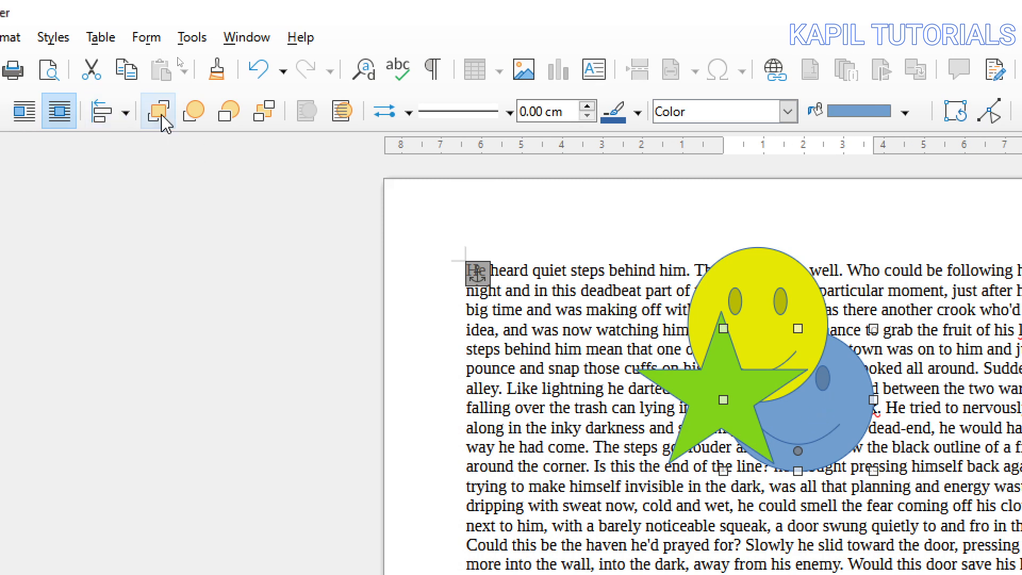
pyautogui.click(159, 112)
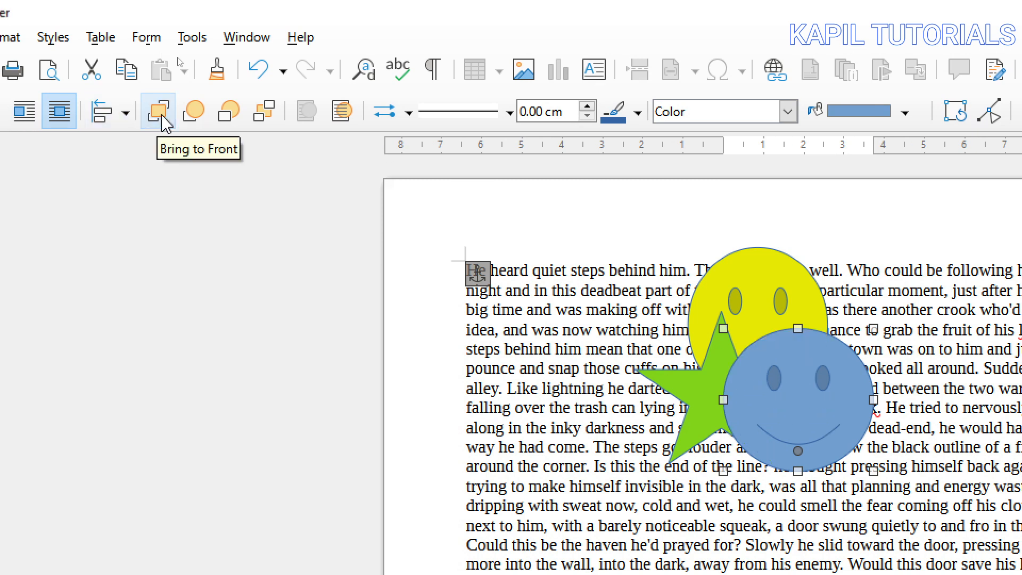
pyautogui.click(227, 127)
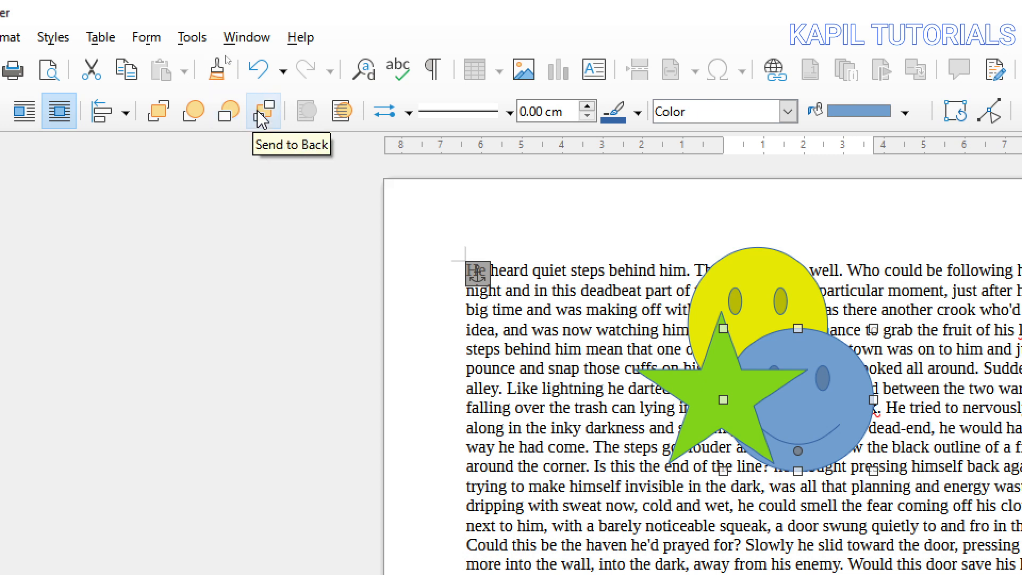
pyautogui.click(262, 119)
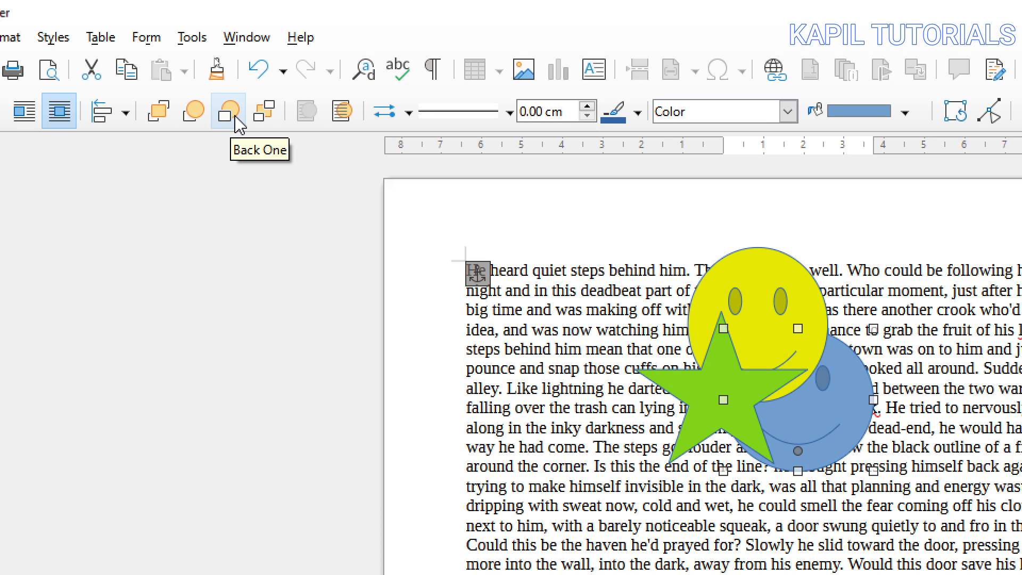
# Bring the yellow smiley face to the front of the shapes, then send it to the background behind the text
pyautogui.click(794, 351)
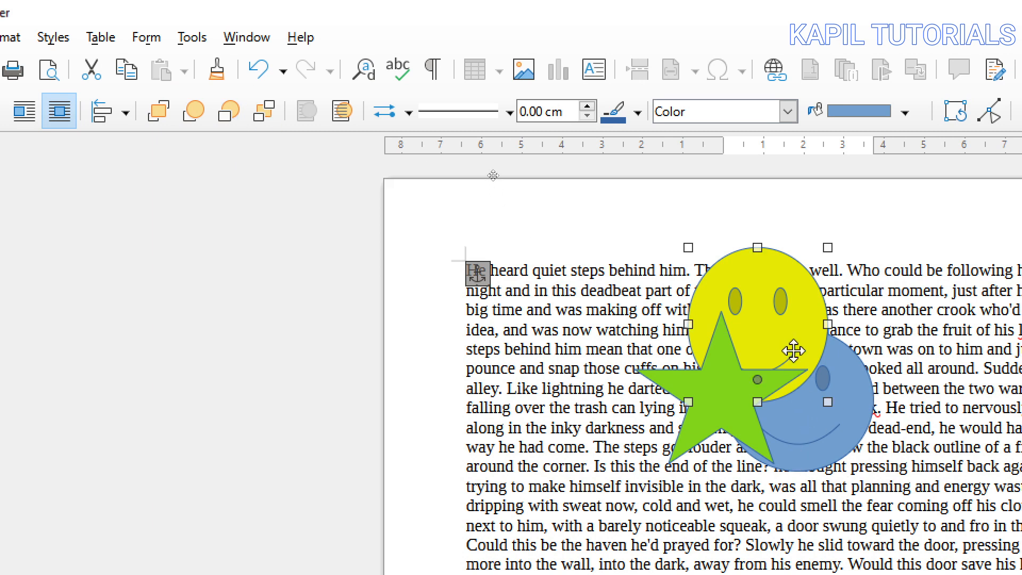
pyautogui.click(160, 111)
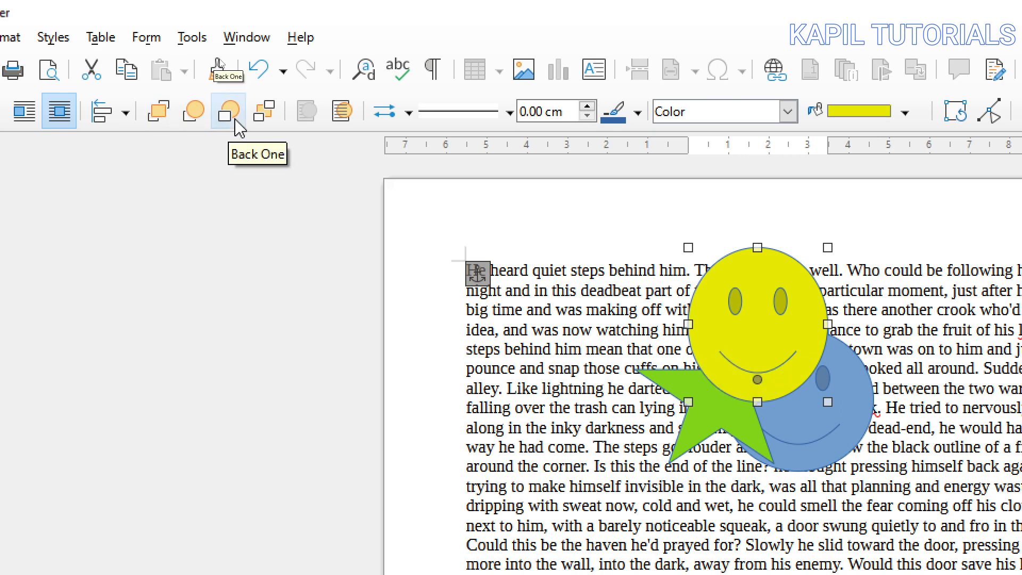
pyautogui.click(341, 112)
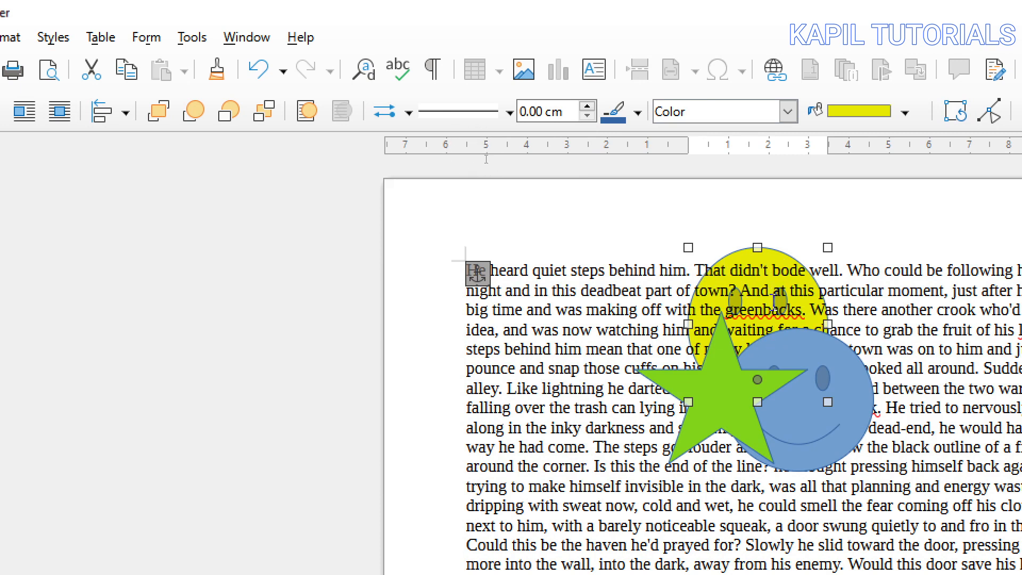
# Move the green star clear of the smiley faces, then send it behind the text and return it to the foreground
pyautogui.click(708, 391)
pyautogui.moveTo(708, 391); pyautogui.dragTo(556, 481)
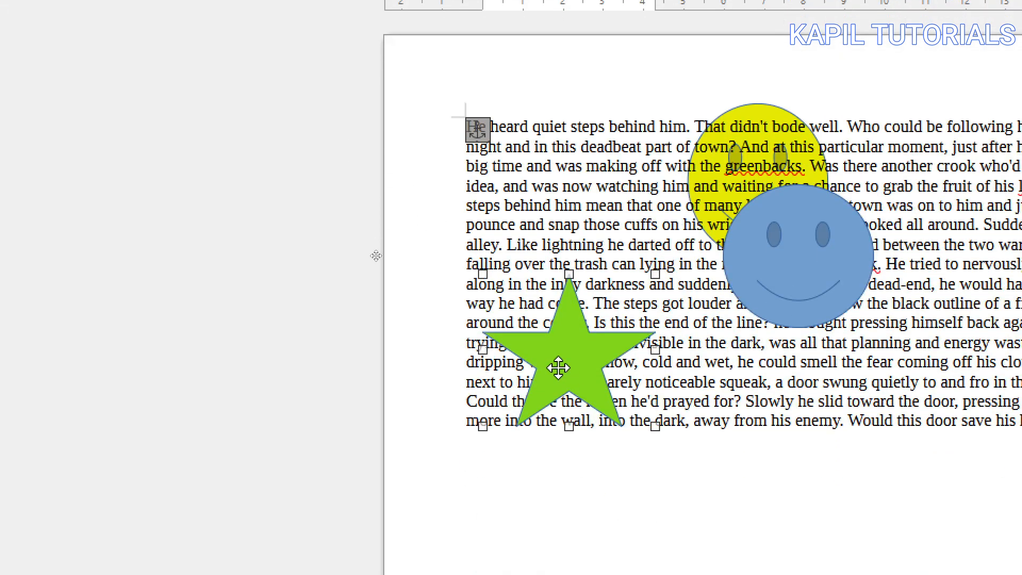
pyautogui.moveTo(557, 509); pyautogui.dragTo(562, 435)
pyautogui.moveTo(562, 292); pyautogui.dragTo(562, 293)
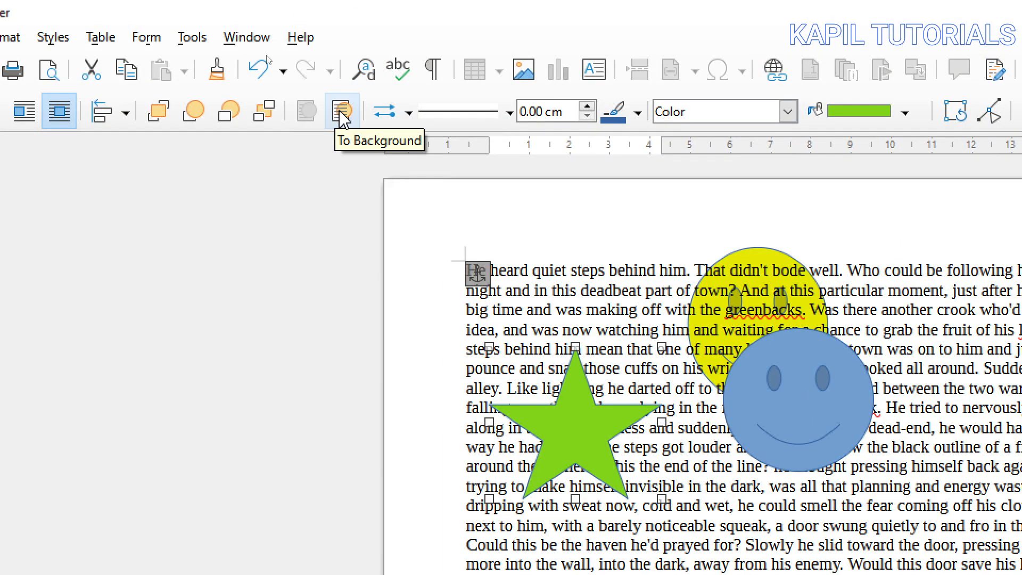
pyautogui.click(343, 113)
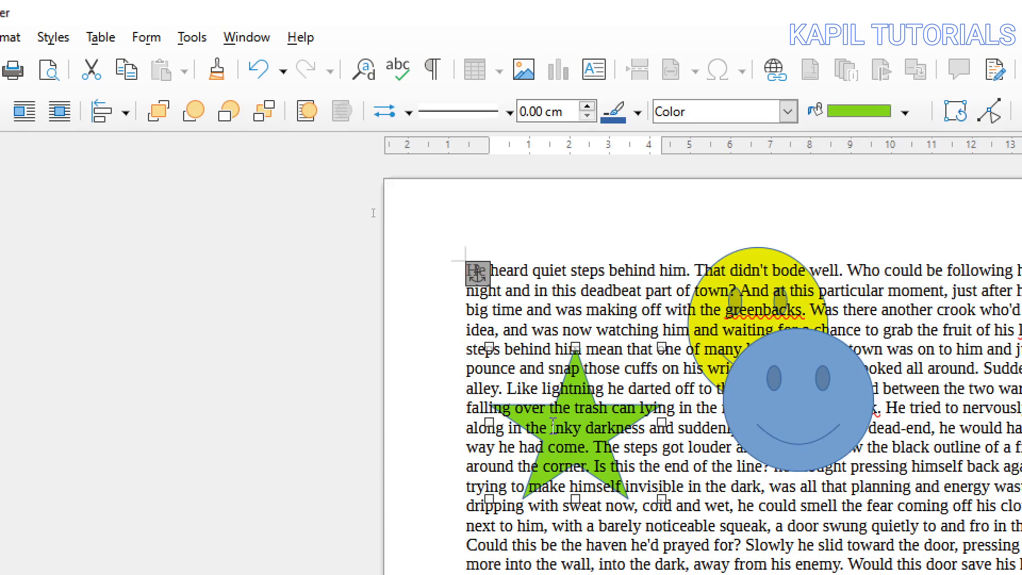
pyautogui.click(308, 114)
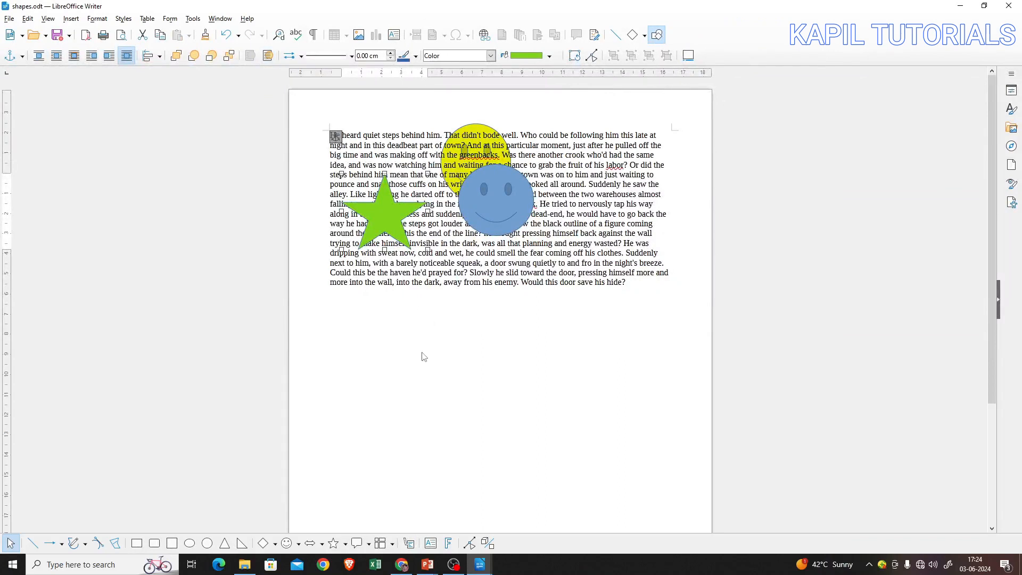
# Switch to the PowerPoint slide show and advance past the slide on image arrangement
pyautogui.hotkey('alt', 'Tab')
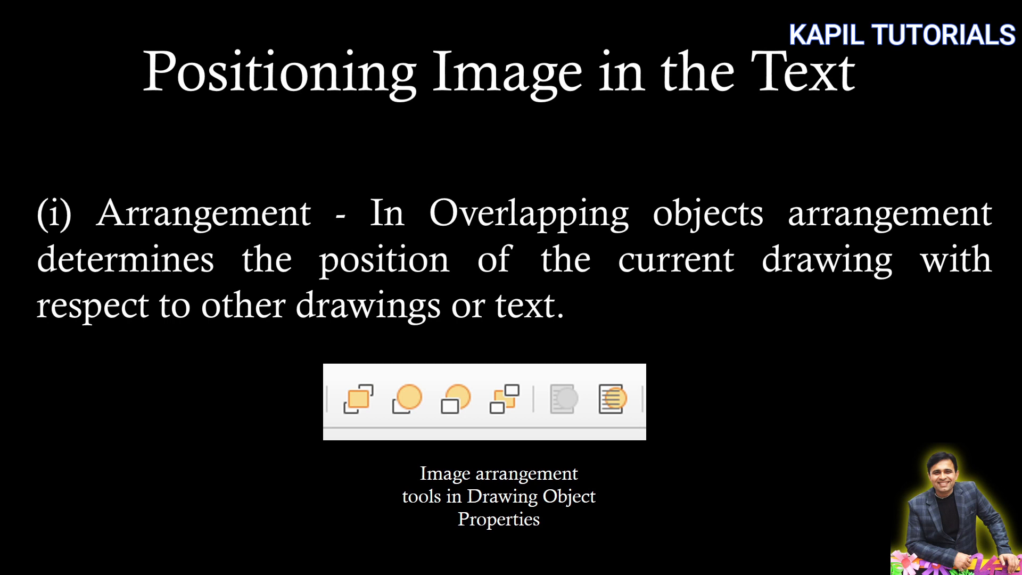
pyautogui.press('Right')
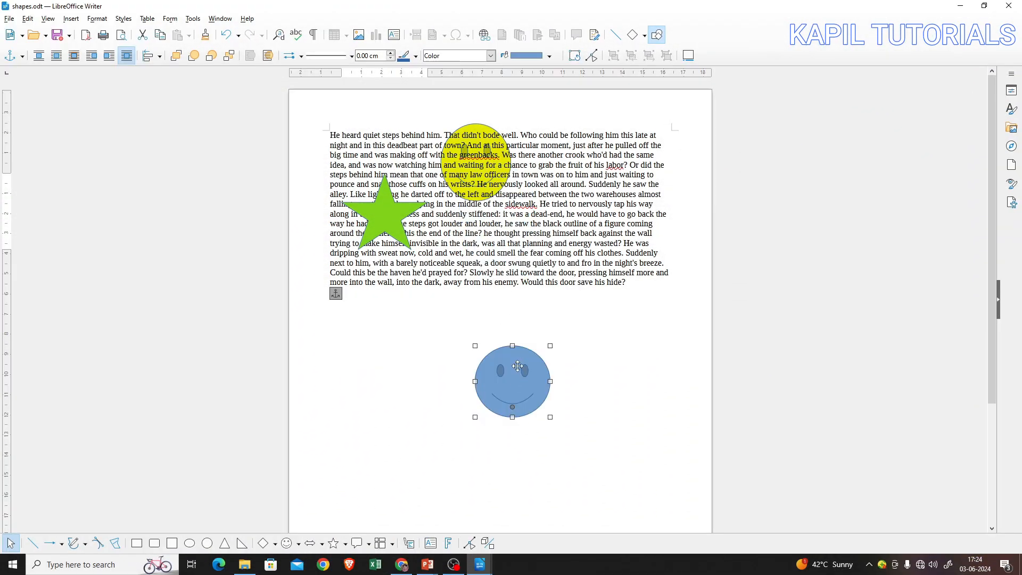
# Delete the blue and the yellow smiley faces
pyautogui.press('Delete')
pyautogui.click(385, 236)
pyautogui.click(480, 179)
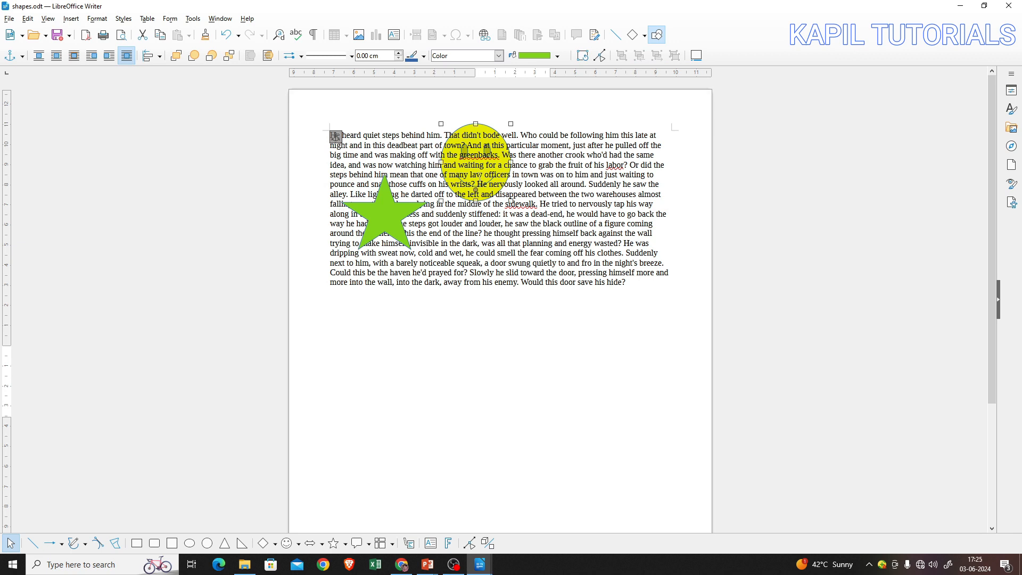
pyautogui.press('Delete')
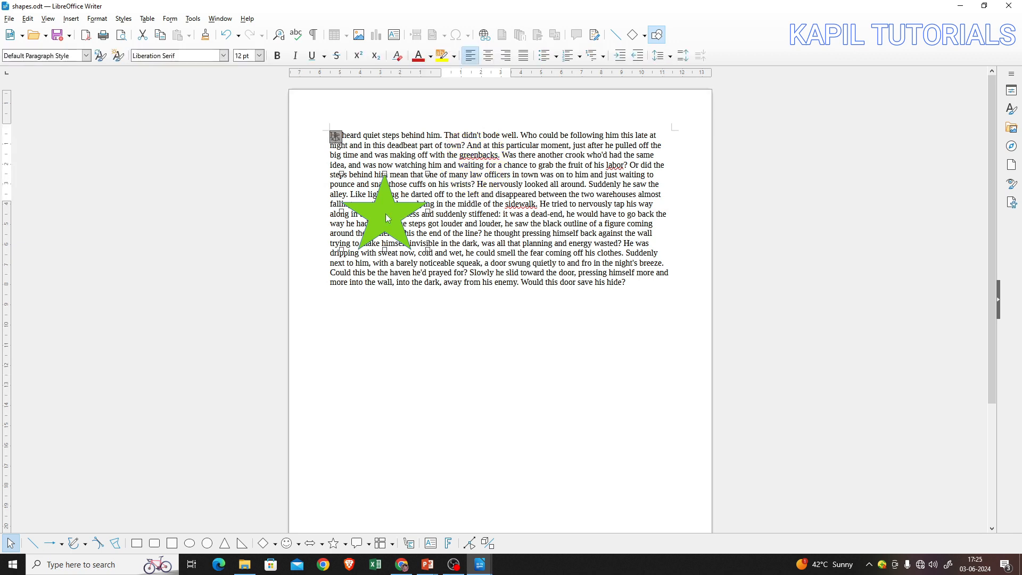
# Enlarge the star to about 5.9 by 5.3 cm over the middle of the text and anchor it To Paragraph
pyautogui.moveTo(428, 250)
pyautogui.mouseDown()
pyautogui.moveTo(460, 281)
pyautogui.moveTo(499, 212)
pyautogui.mouseUp()
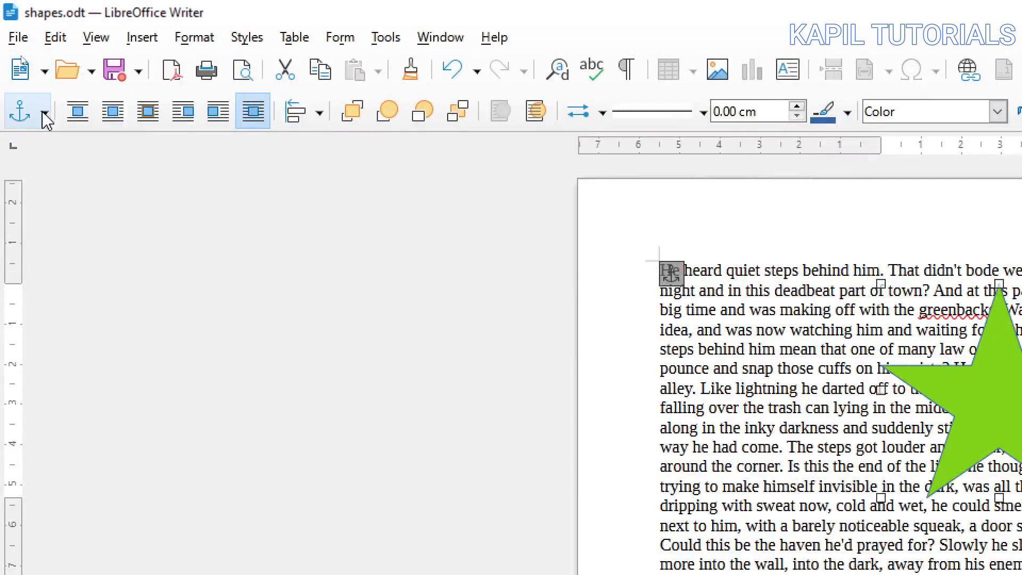
pyautogui.click(45, 113)
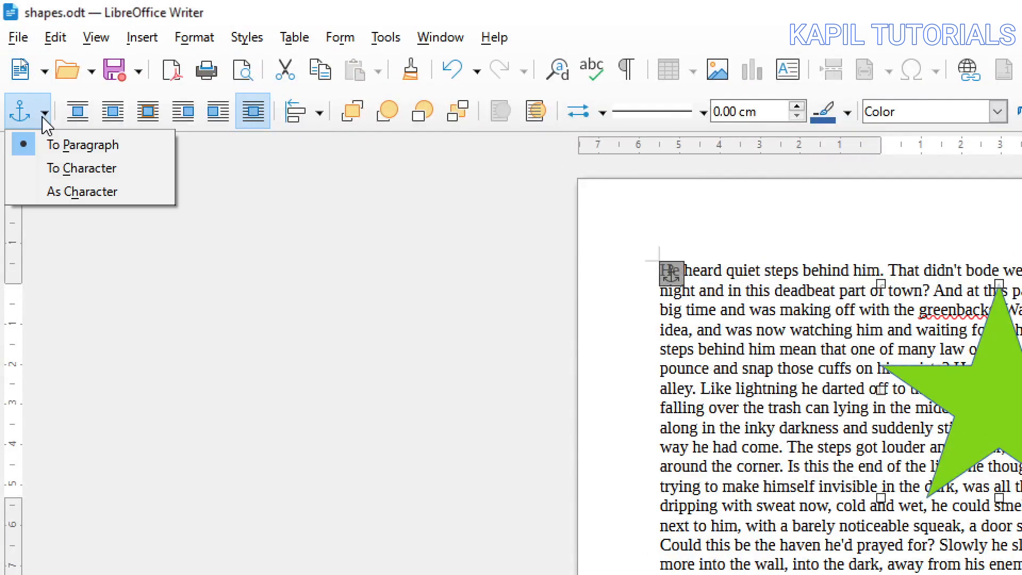
pyautogui.click(46, 146)
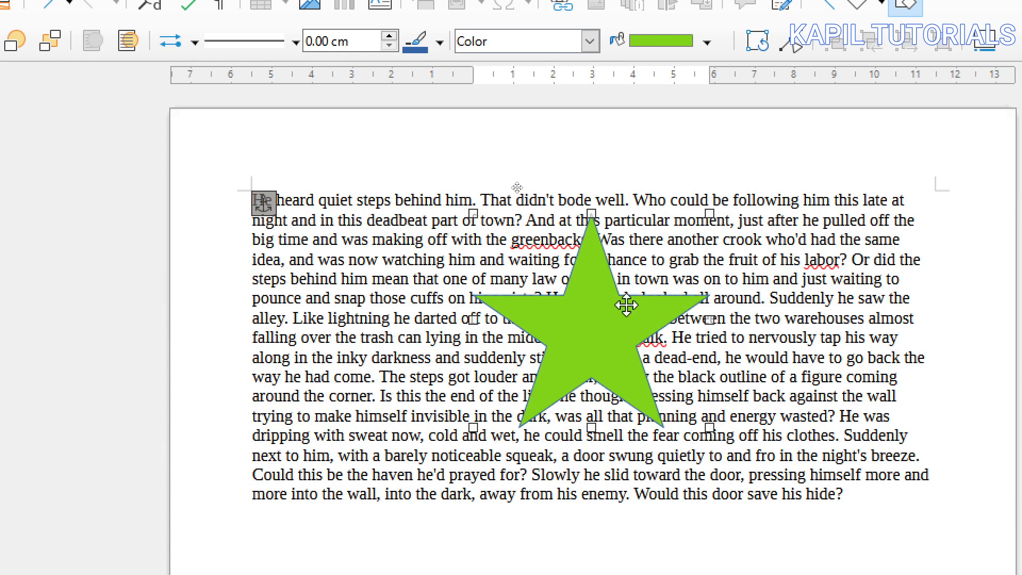
# Split the text into three paragraphs before "Suddenly he saw the alley" and before "it was a dead-end"
pyautogui.click(775, 303)
pyautogui.click(770, 302)
pyautogui.press('Return')
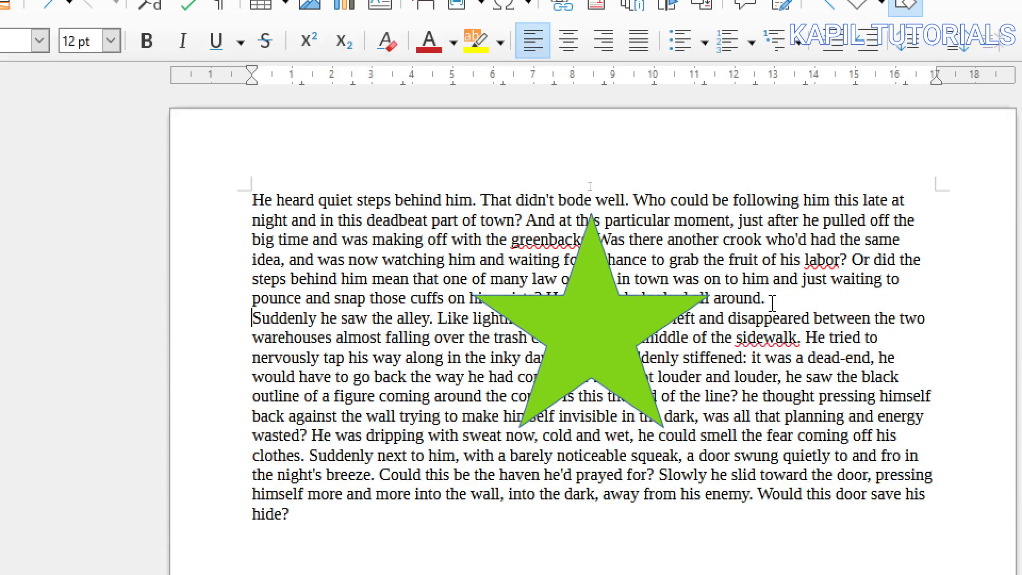
pyautogui.click(752, 360)
pyautogui.press('Return')
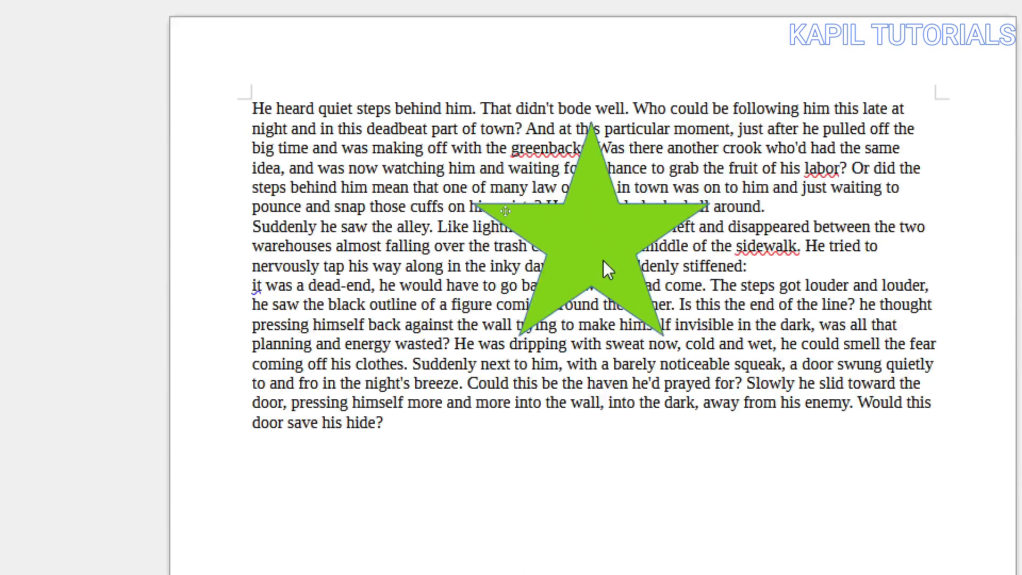
# Move the star's anchor to the third paragraph, then back to the first paragraph
pyautogui.click(602, 352)
pyautogui.moveTo(264, 112); pyautogui.dragTo(242, 287)
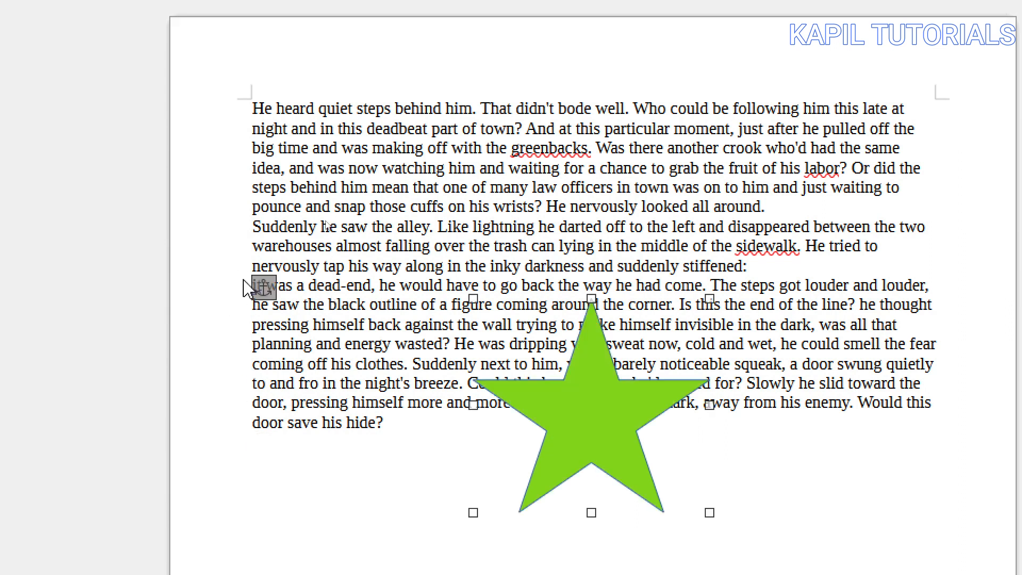
pyautogui.moveTo(262, 288); pyautogui.dragTo(251, 173)
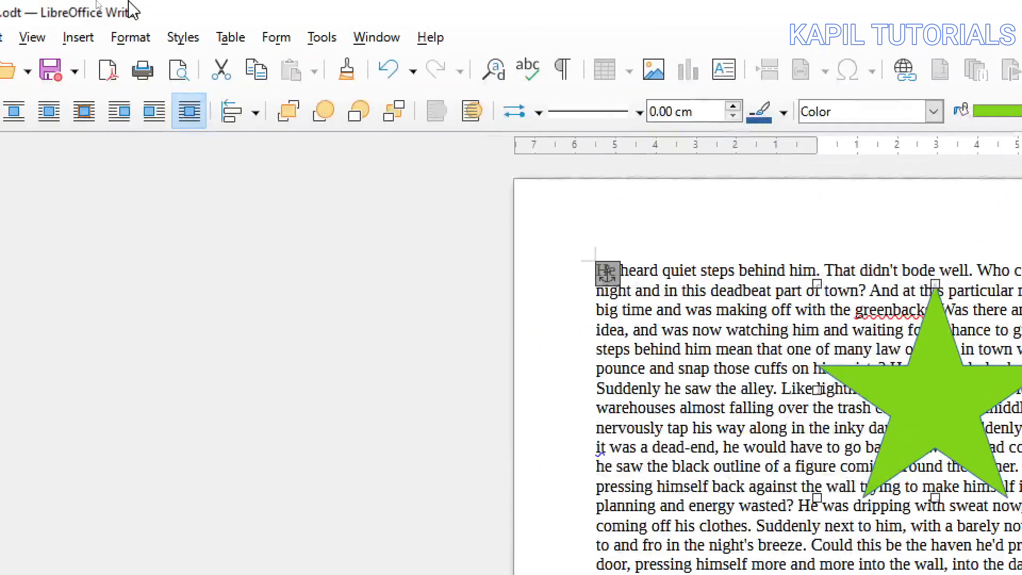
# Anchor the star To Character and move its anchor to the word "cuffs" in the first paragraph's last line
pyautogui.click(37, 118)
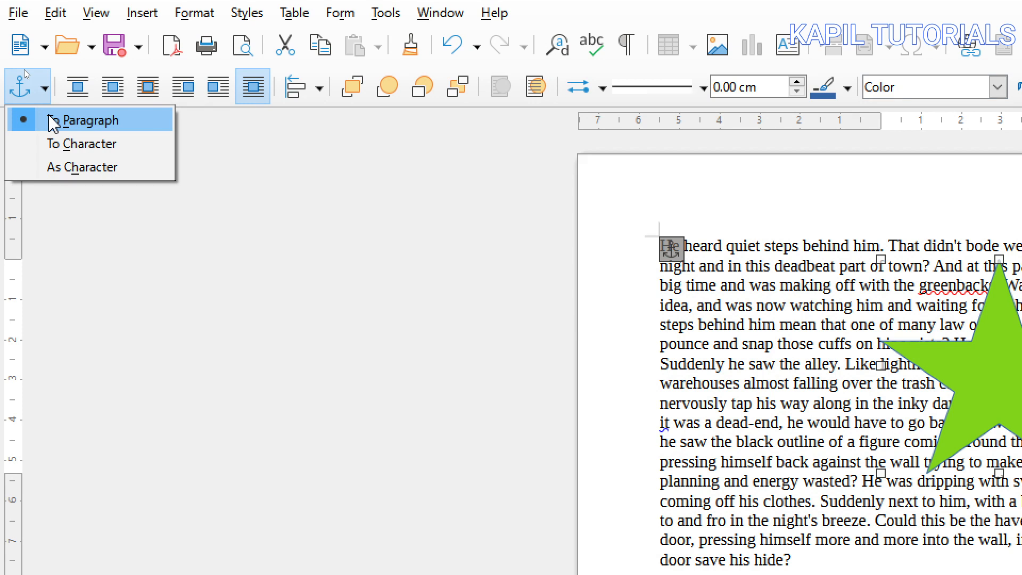
pyautogui.click(54, 151)
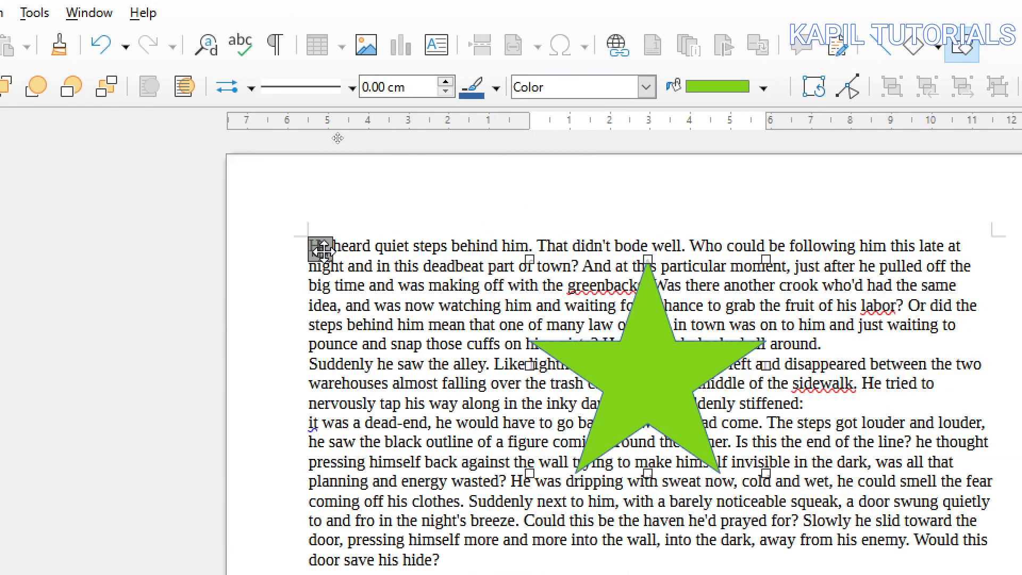
pyautogui.moveTo(322, 246)
pyautogui.mouseDown()
pyautogui.moveTo(429, 268)
pyautogui.moveTo(458, 343)
pyautogui.mouseUp()
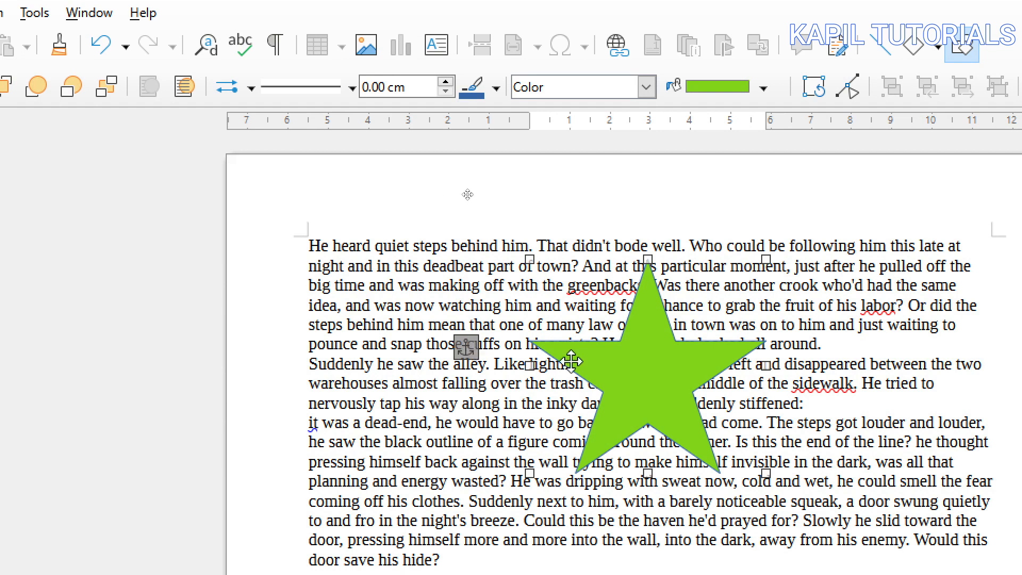
# Shift the star slightly left and move its character anchor through the paragraphs, ending at "to the left" in the second paragraph
pyautogui.moveTo(466, 348)
pyautogui.mouseDown()
pyautogui.moveTo(409, 289)
pyautogui.moveTo(436, 248)
pyautogui.mouseUp()
pyautogui.moveTo(633, 378); pyautogui.dragTo(607, 367)
pyautogui.moveTo(436, 247)
pyautogui.mouseDown()
pyautogui.moveTo(473, 517)
pyautogui.moveTo(379, 400)
pyautogui.moveTo(487, 274)
pyautogui.moveTo(391, 237)
pyautogui.moveTo(320, 407)
pyautogui.mouseUp()
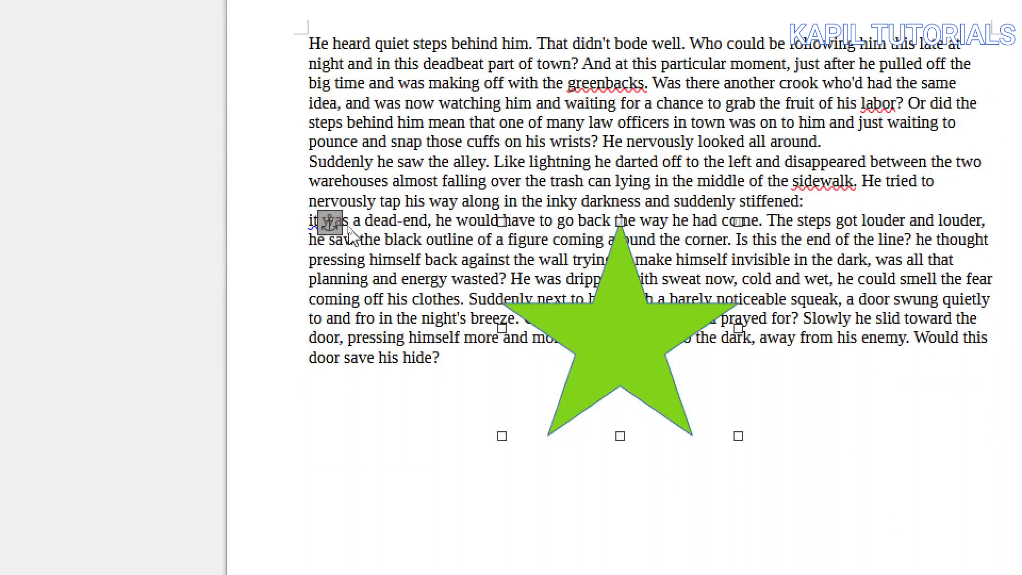
pyautogui.moveTo(328, 403); pyautogui.dragTo(349, 447)
pyautogui.moveTo(348, 269); pyautogui.dragTo(689, 169)
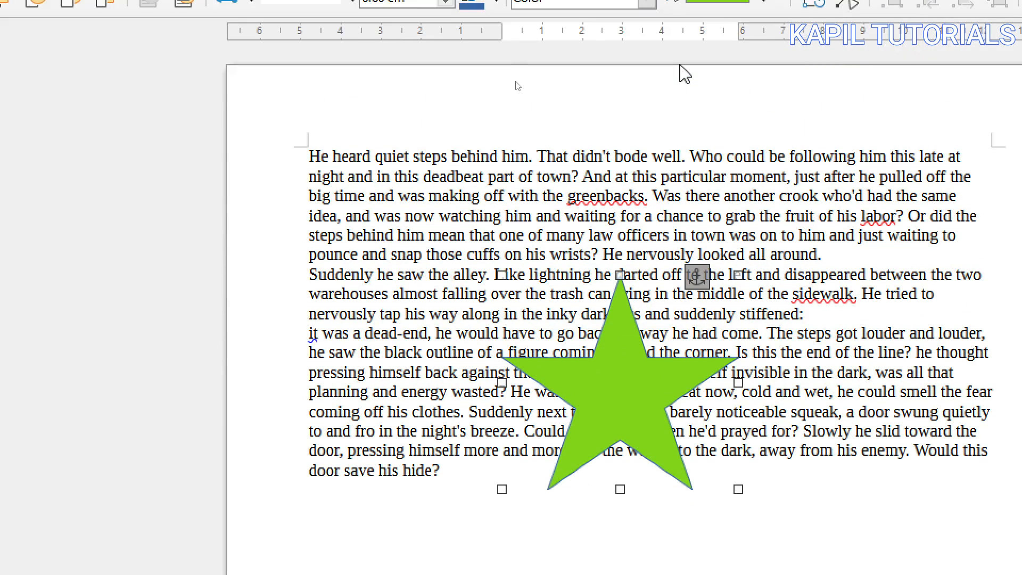
# Delete the second and third paragraphs together with the star
pyautogui.moveTo(831, 292); pyautogui.dragTo(938, 531)
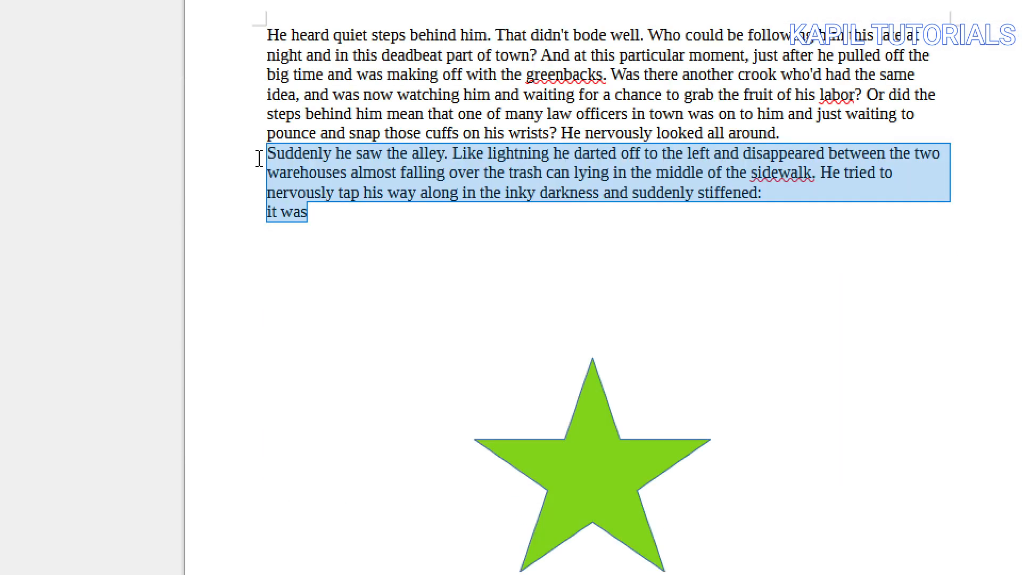
pyautogui.press('Delete')
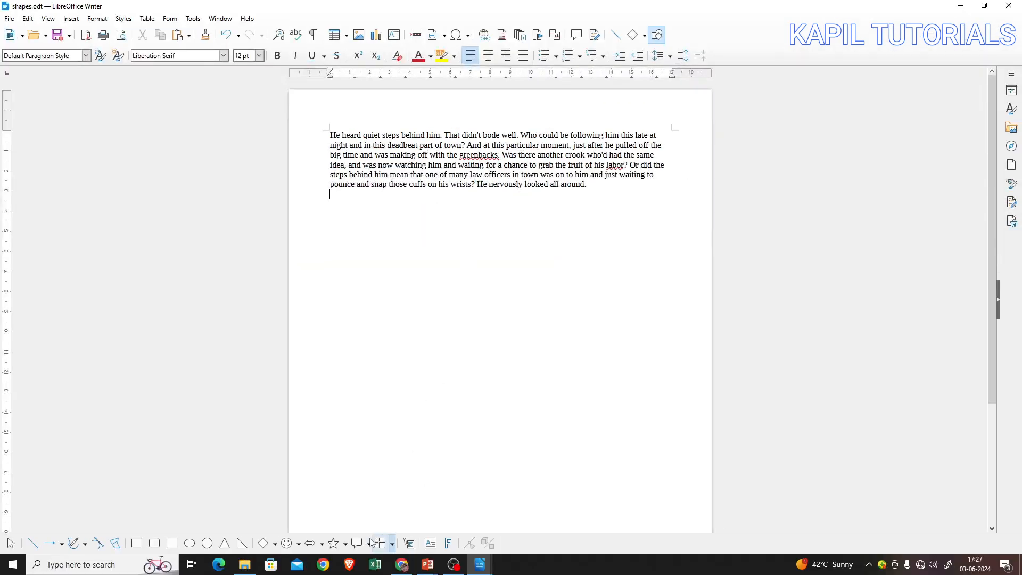
# Draw a five-point star about 4.3 cm wide below the paragraph and shift it slightly up and left
pyautogui.click(334, 542)
pyautogui.moveTo(500, 217); pyautogui.dragTo(586, 292)
pyautogui.moveTo(540, 257); pyautogui.dragTo(527, 247)
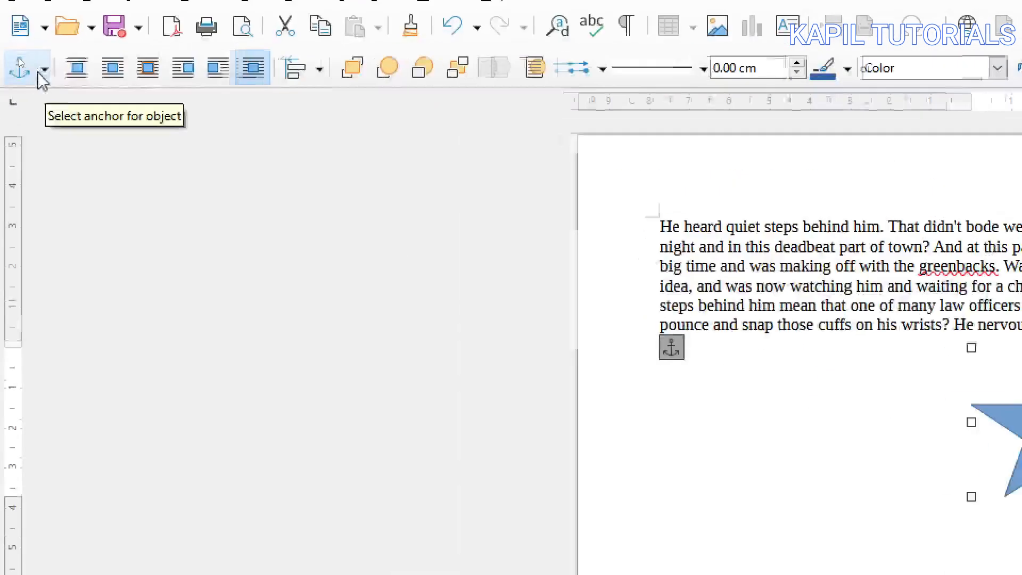
# Anchor the star To Paragraph and move its anchor from the empty line to the first paragraph
pyautogui.click(43, 72)
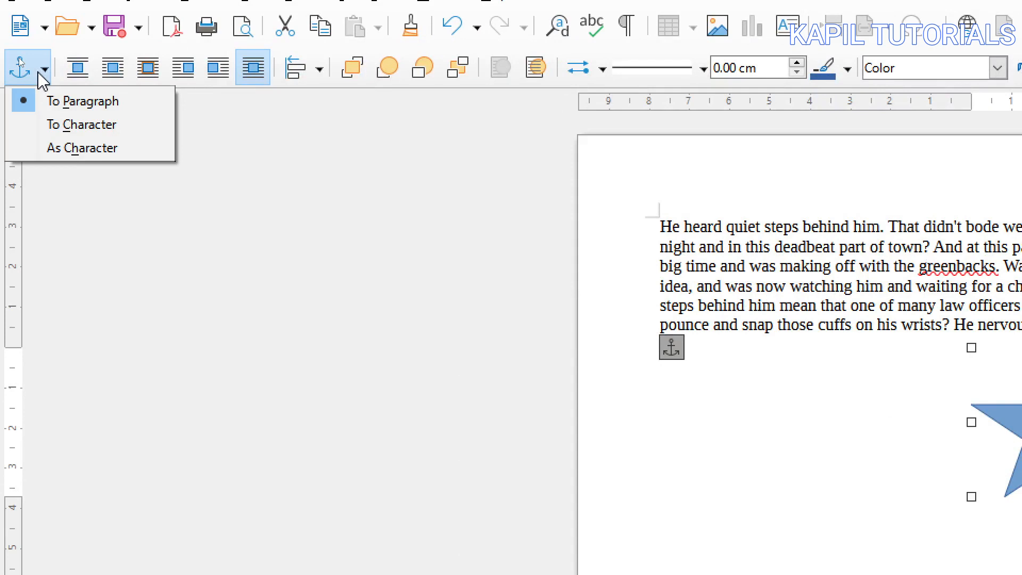
pyautogui.click(60, 102)
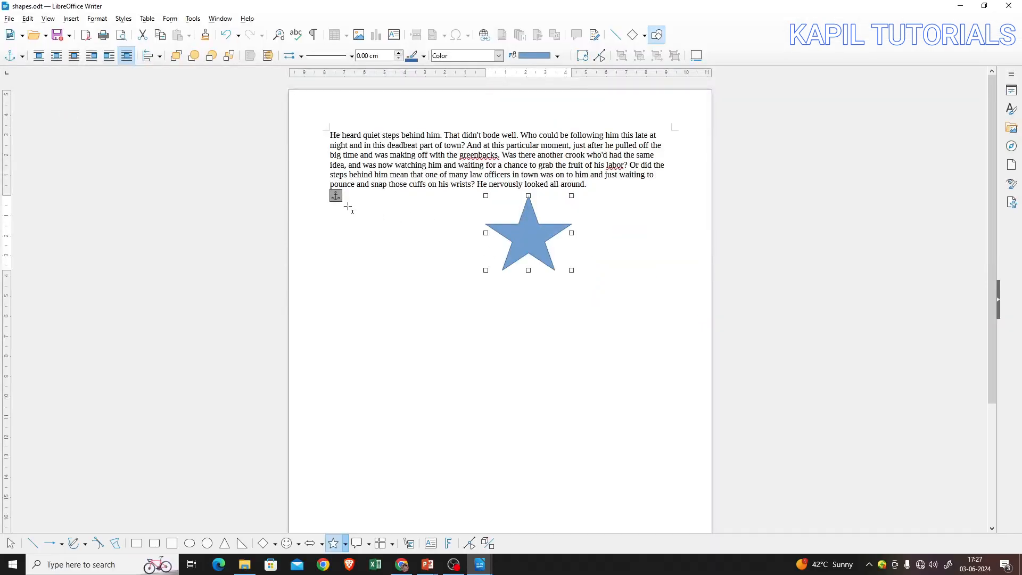
pyautogui.moveTo(336, 195); pyautogui.dragTo(336, 137)
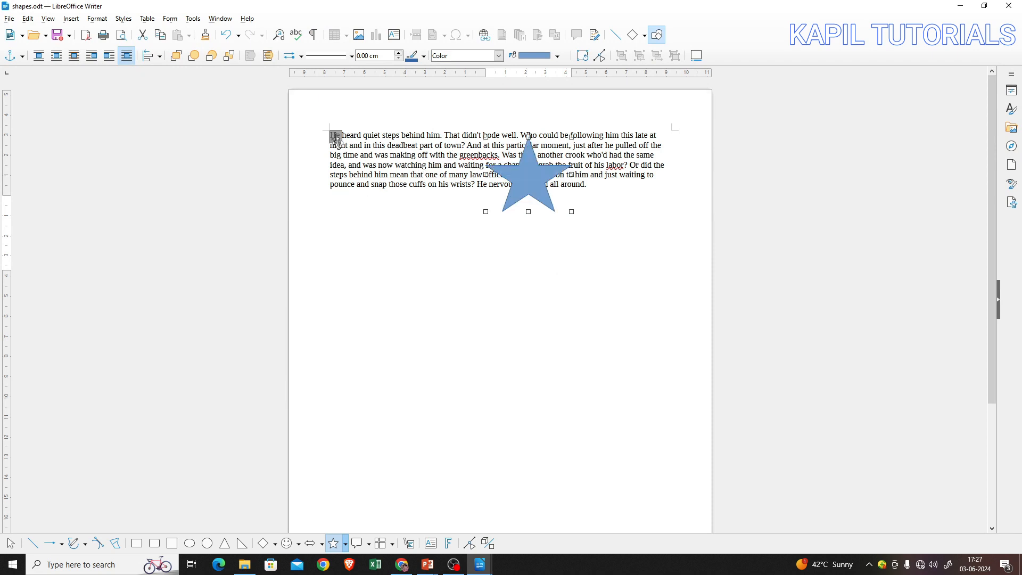
# Anchor the star To Character at the word "He" at the start of the first paragraph
pyautogui.click(12, 55)
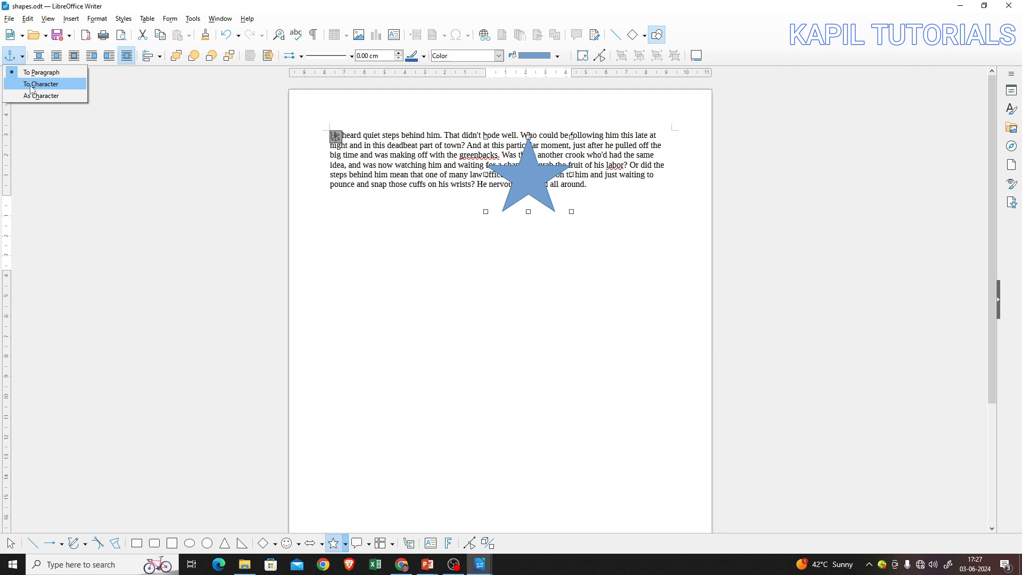
pyautogui.click(31, 84)
pyautogui.moveTo(335, 136)
pyautogui.mouseDown()
pyautogui.moveTo(455, 155)
pyautogui.moveTo(336, 193)
pyautogui.moveTo(449, 156)
pyautogui.moveTo(617, 146)
pyautogui.moveTo(447, 148)
pyautogui.moveTo(423, 157)
pyautogui.moveTo(331, 135)
pyautogui.mouseUp()
# Set the star's anchor to As Character so that it sits inline with the text
pyautogui.click(22, 56)
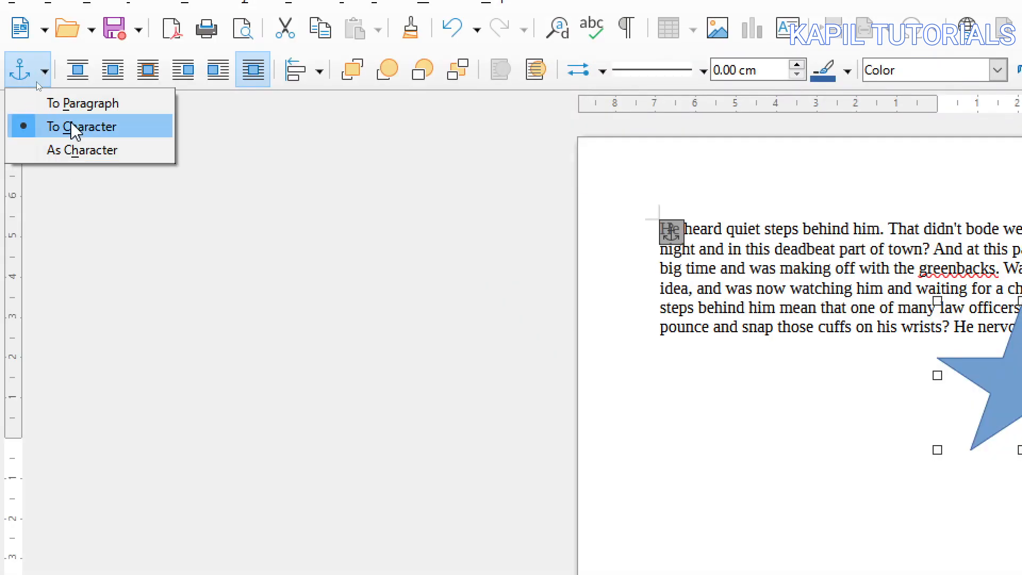
pyautogui.click(77, 152)
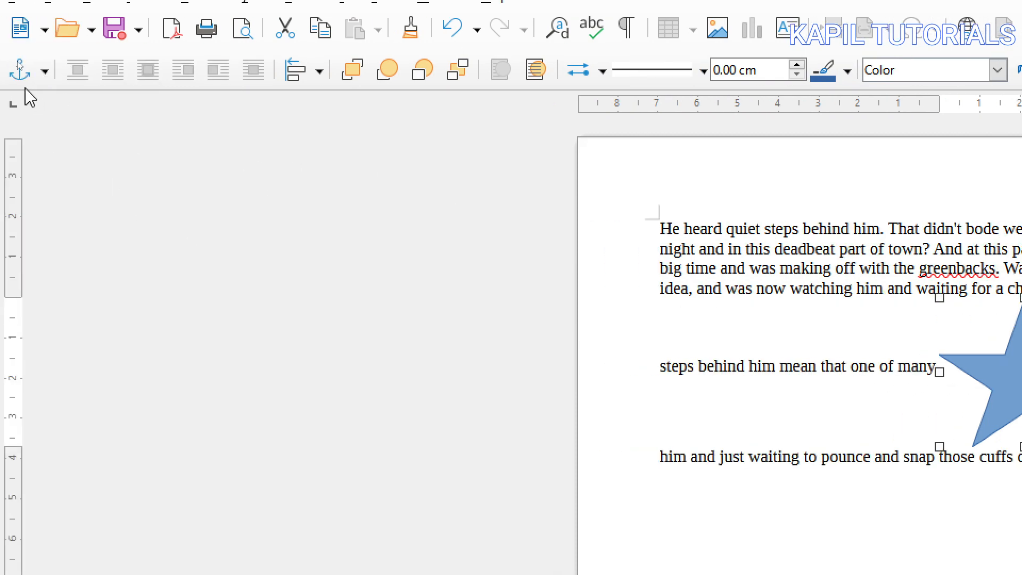
pyautogui.click(45, 70)
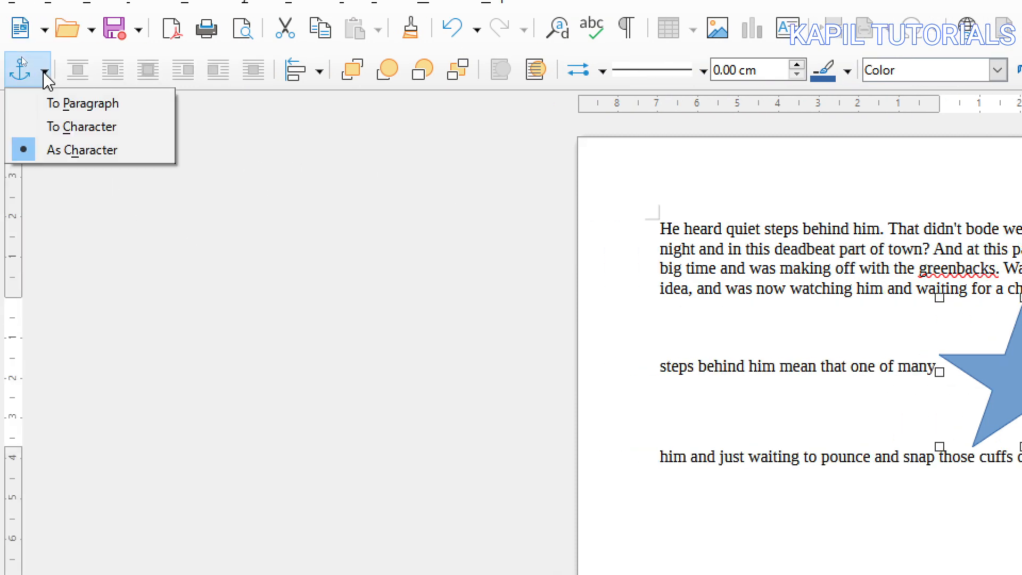
pyautogui.click(58, 151)
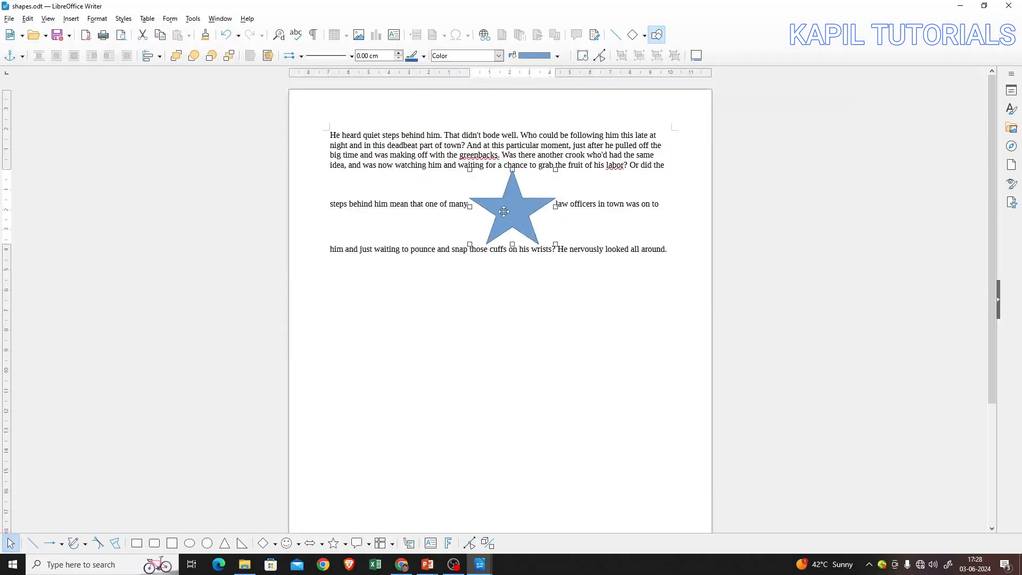
# Move the inline star upward relative to its text line and reselect it
pyautogui.moveTo(514, 214); pyautogui.dragTo(532, 174)
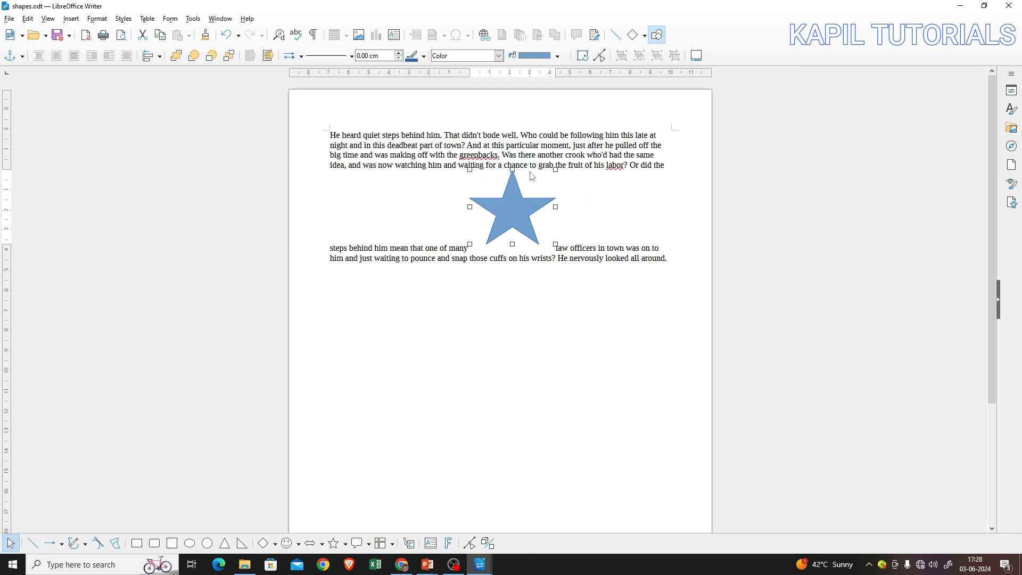
pyautogui.click(449, 265)
pyautogui.click(514, 214)
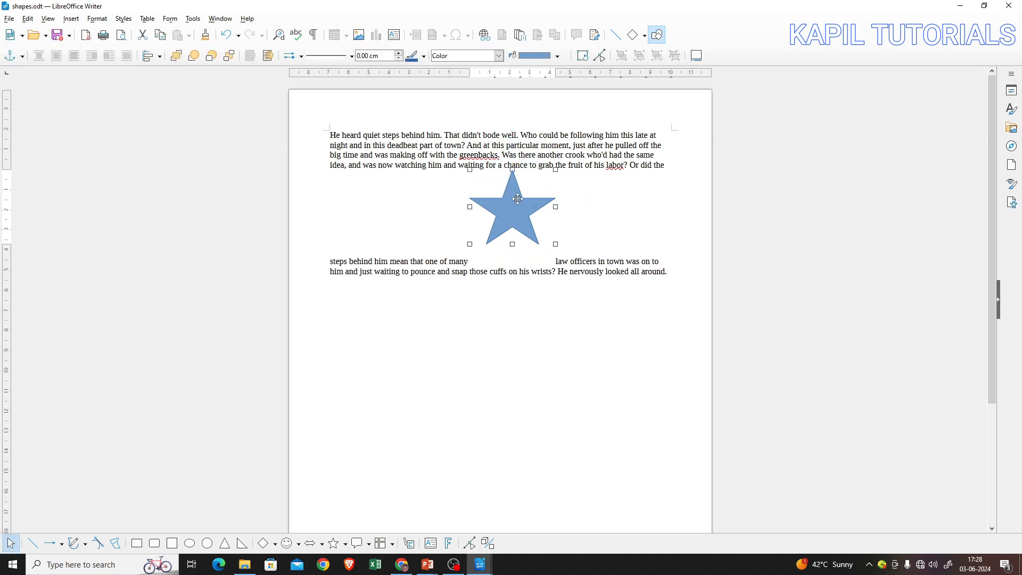
# Anchor the star To Character and move its anchor to "him." in the paragraph's first line
pyautogui.click(21, 56)
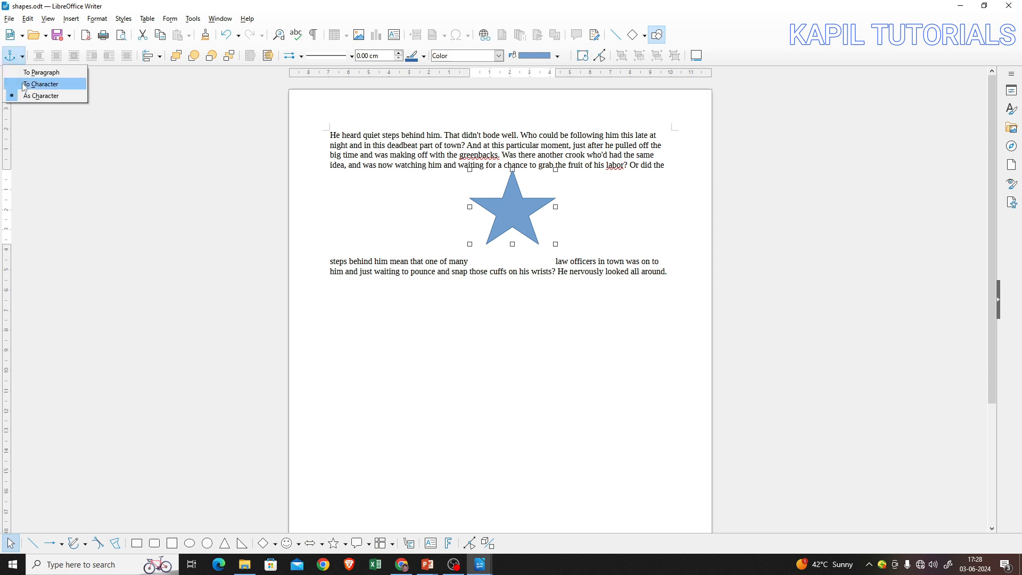
pyautogui.click(40, 85)
pyautogui.moveTo(335, 186)
pyautogui.mouseDown()
pyautogui.moveTo(336, 133)
pyautogui.moveTo(436, 137)
pyautogui.mouseUp()
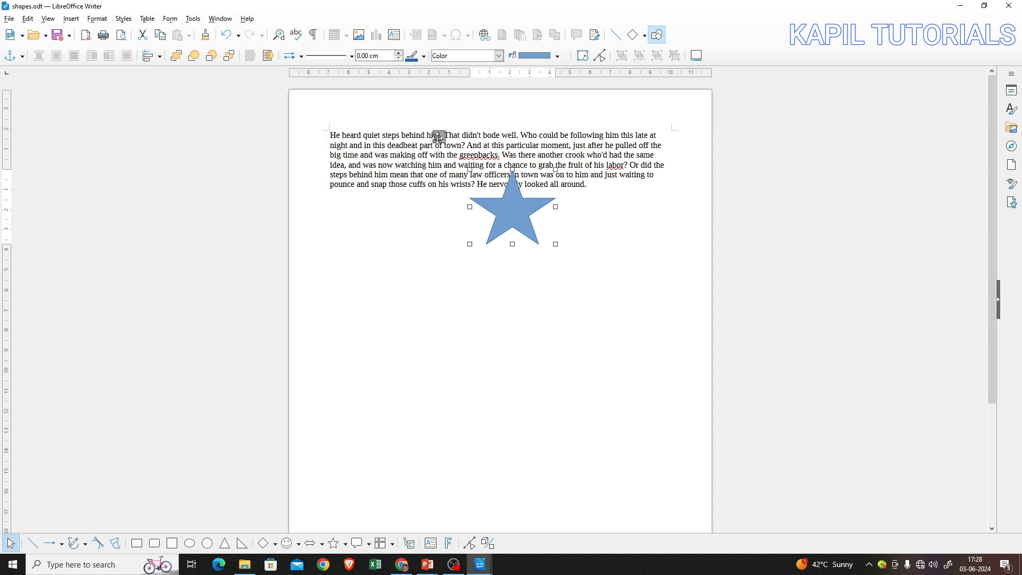
# Anchor the star As Character again and shift it up and down relative to its text line
pyautogui.click(12, 56)
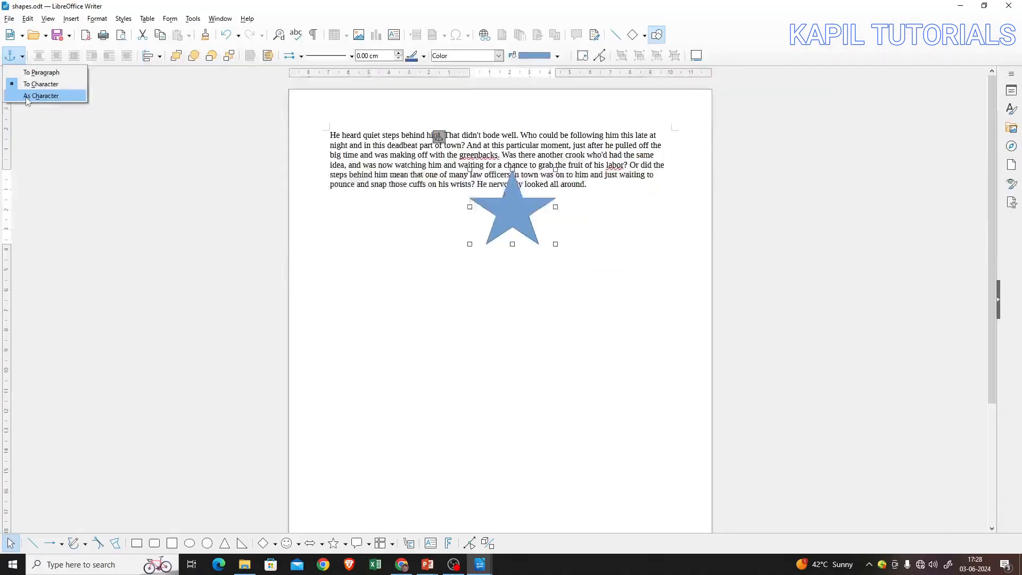
pyautogui.click(26, 98)
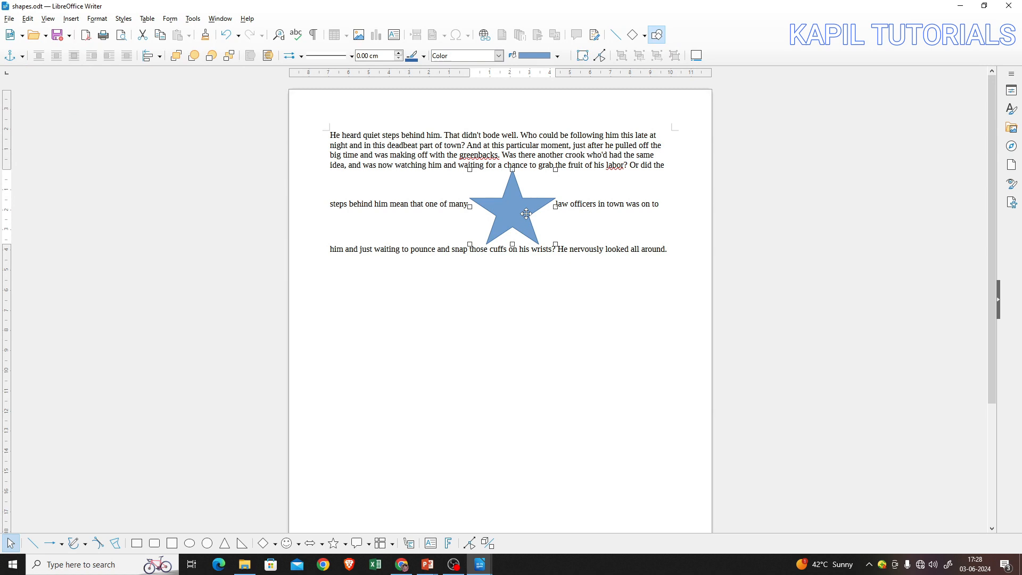
pyautogui.moveTo(513, 213); pyautogui.dragTo(417, 205)
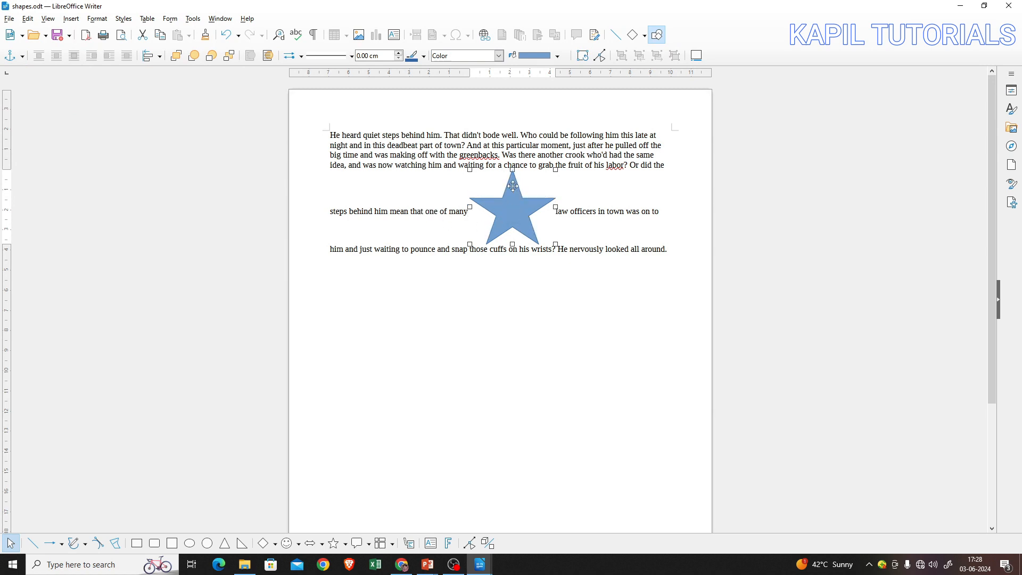
pyautogui.moveTo(514, 185); pyautogui.dragTo(523, 222)
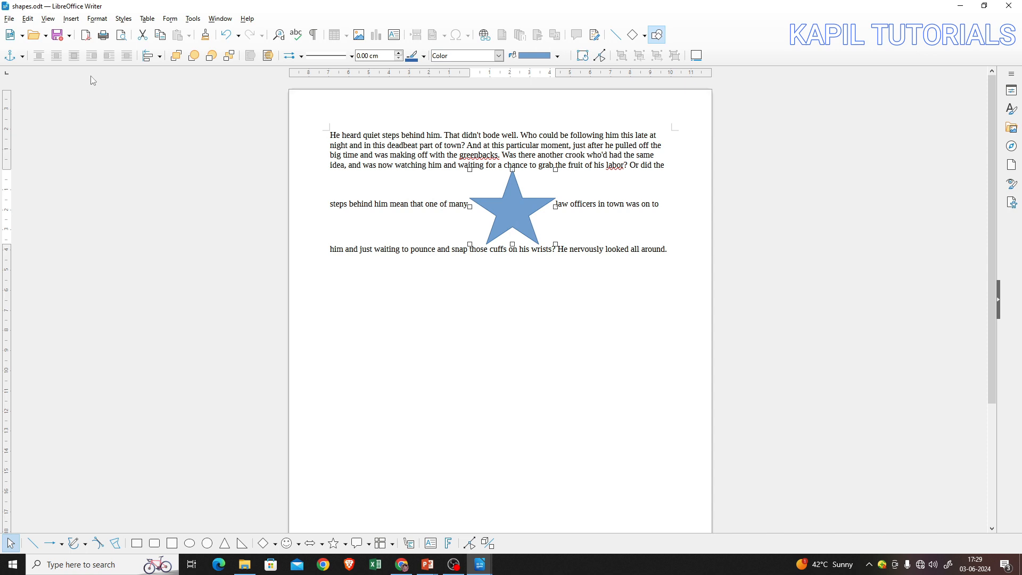
pyautogui.click(21, 56)
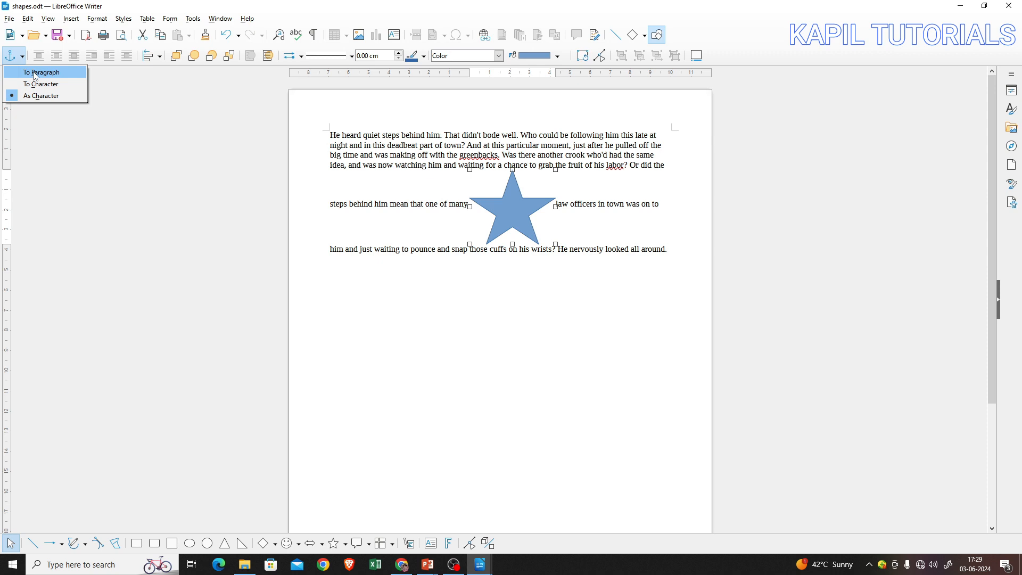
pyautogui.click(15, 55)
pyautogui.click(17, 57)
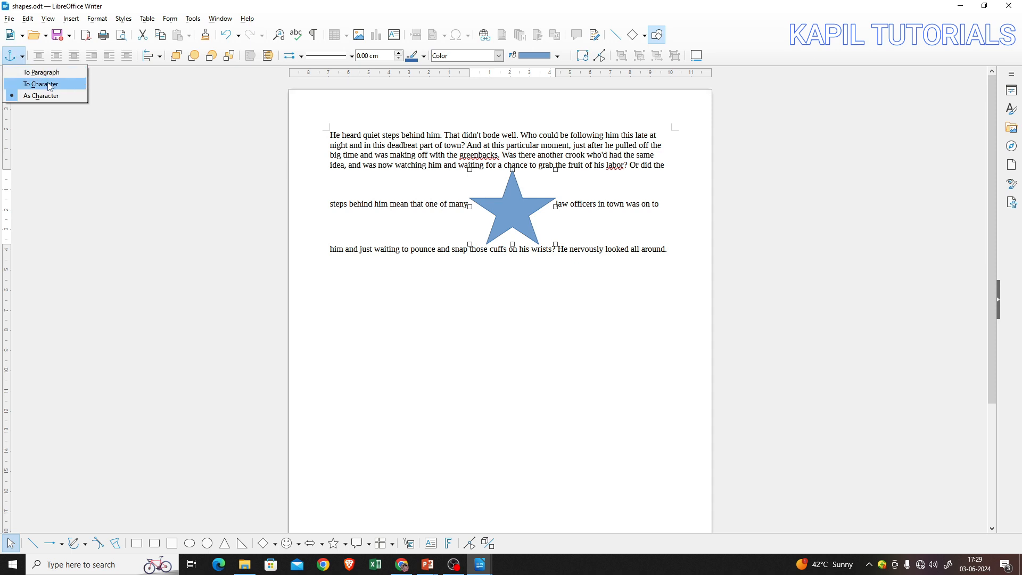
pyautogui.click(362, 187)
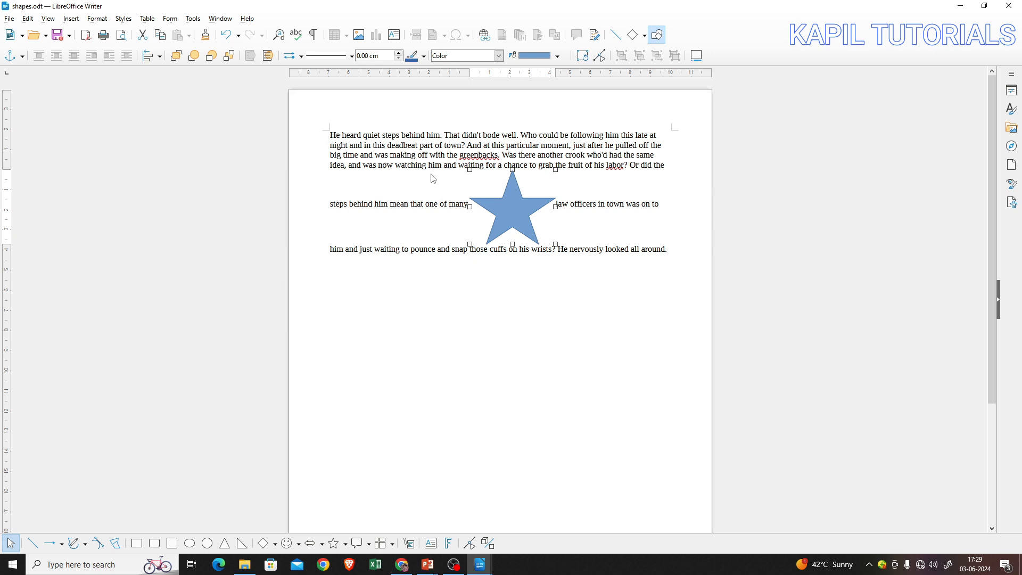
# Switch to the presentation and advance to the slide on image alignment
pyautogui.hotkey('alt', 'Tab')
pyautogui.press('Right')
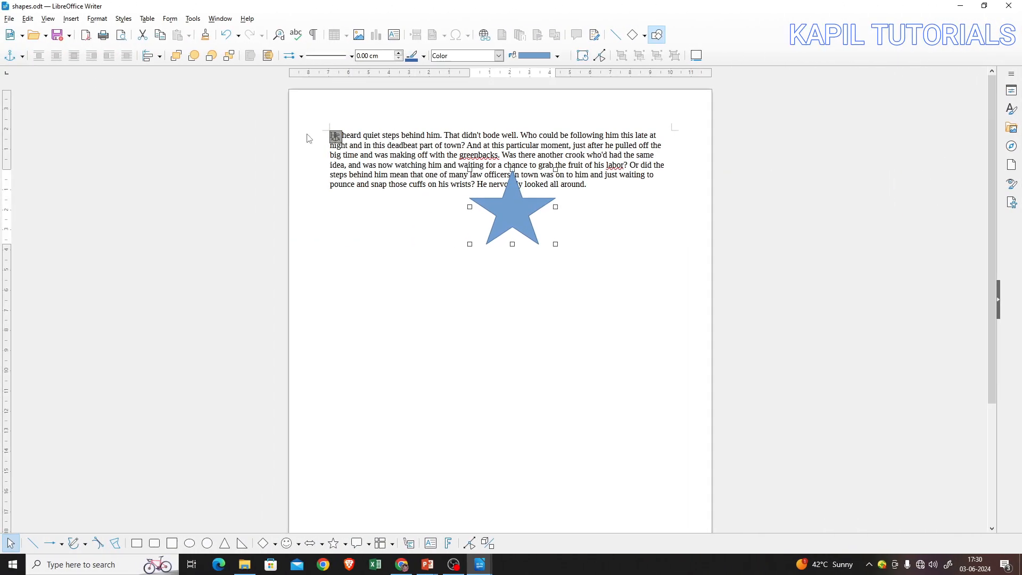
# Align the character-anchored star horizontally to the left, the centre and finally the right
pyautogui.click(158, 56)
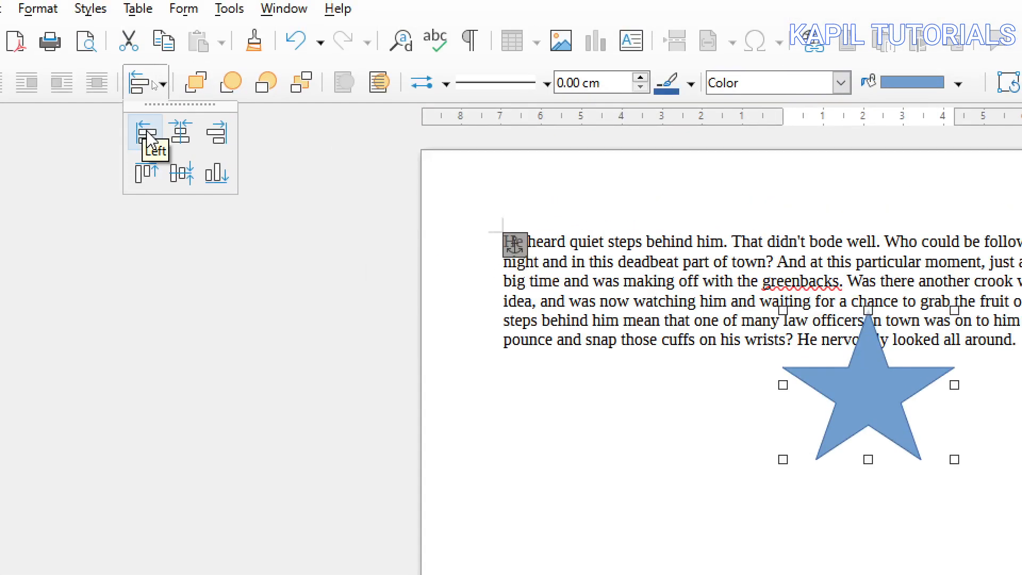
pyautogui.click(147, 136)
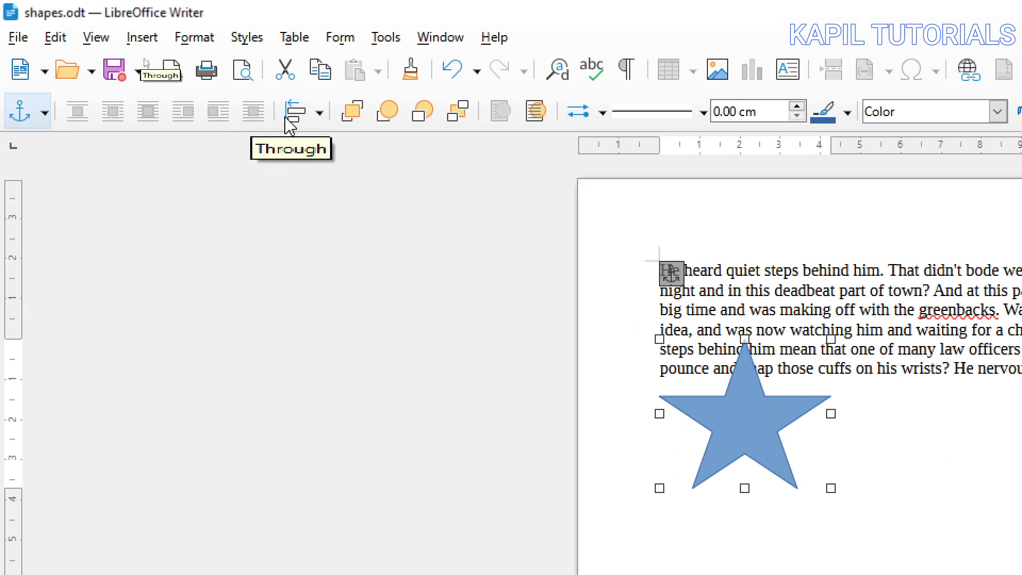
pyautogui.click(319, 113)
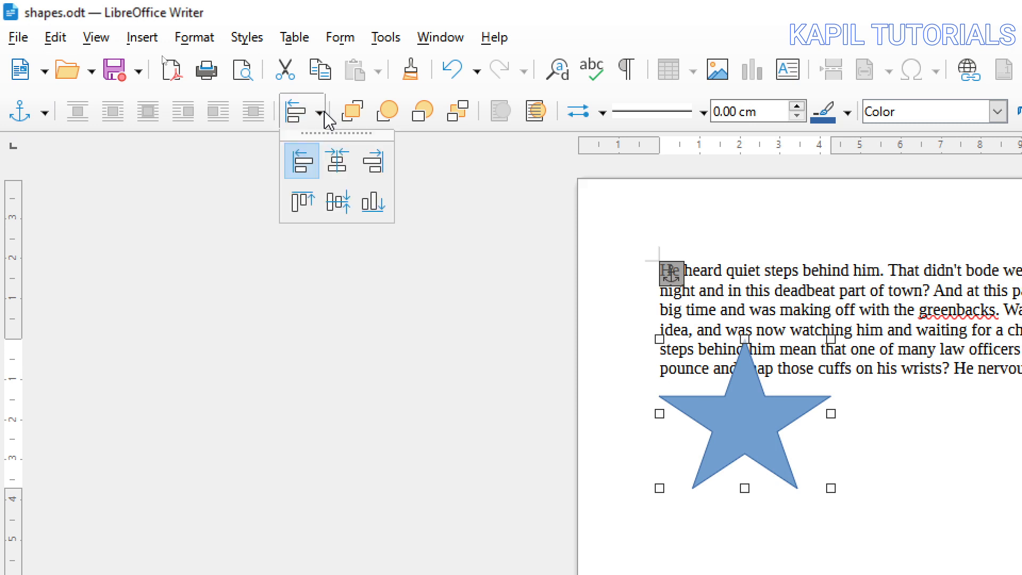
pyautogui.click(341, 180)
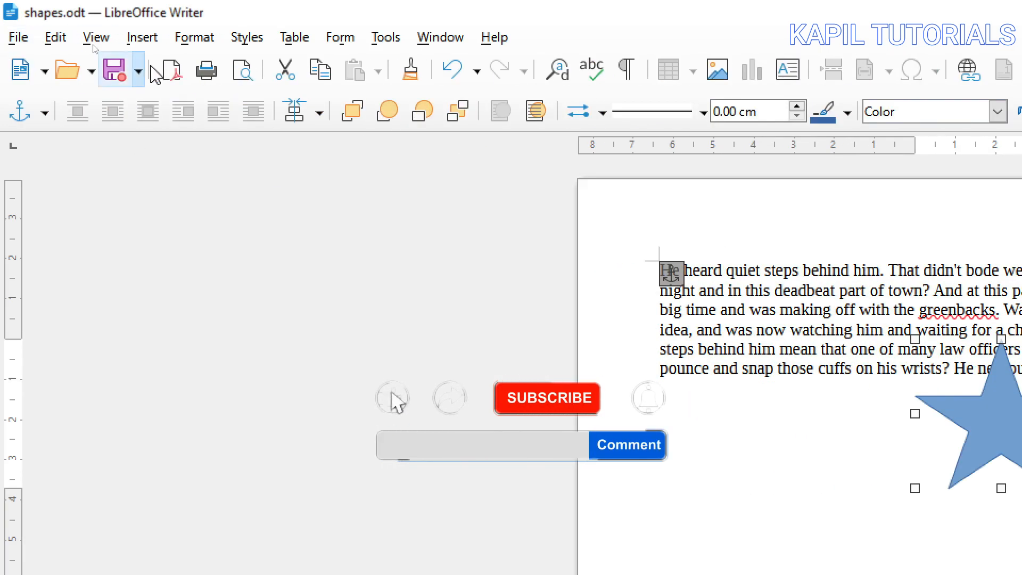
pyautogui.click(319, 114)
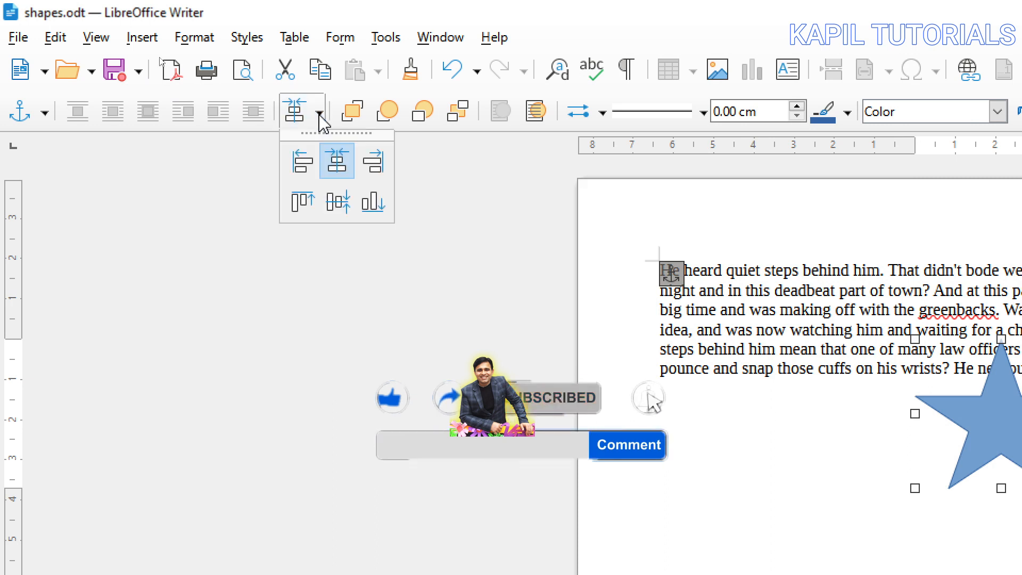
pyautogui.click(380, 176)
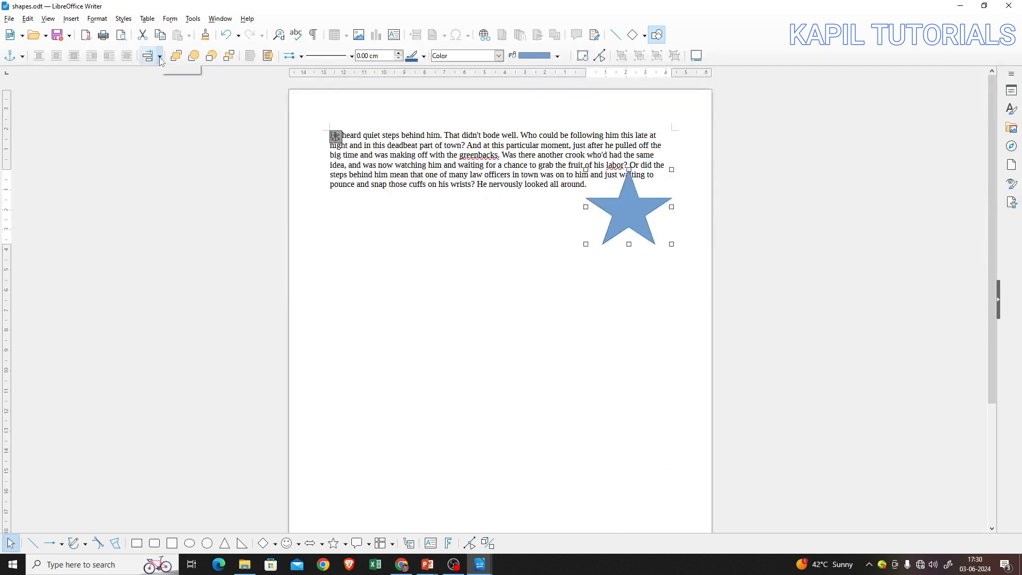
# Align the star vertically to the top and then to the centre of its anchor
pyautogui.click(159, 57)
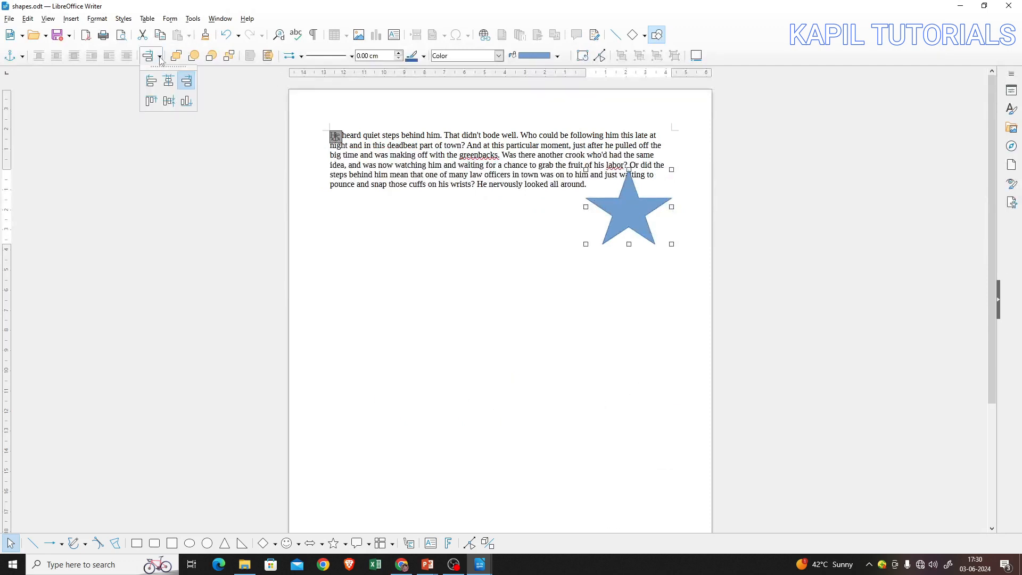
pyautogui.click(149, 102)
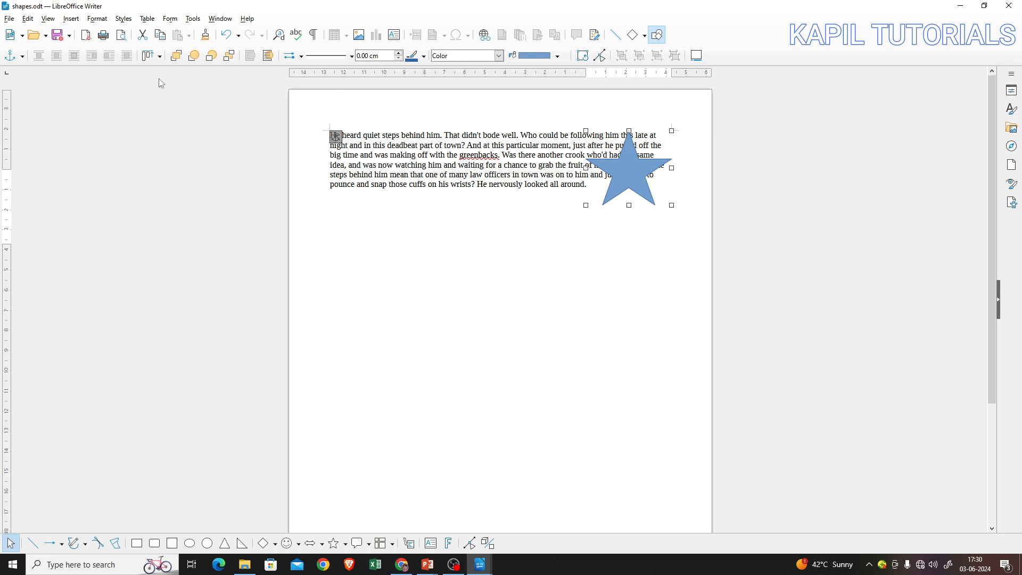
pyautogui.click(160, 57)
pyautogui.click(165, 100)
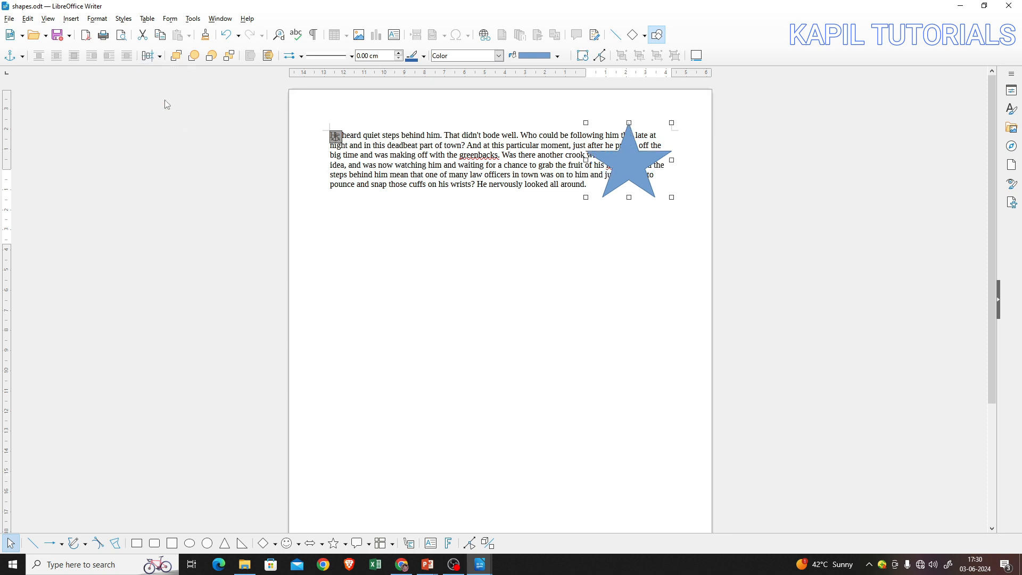
# Centre the star horizontally and align it vertically to the bottom, keeping its anchor at "He"
pyautogui.click(159, 57)
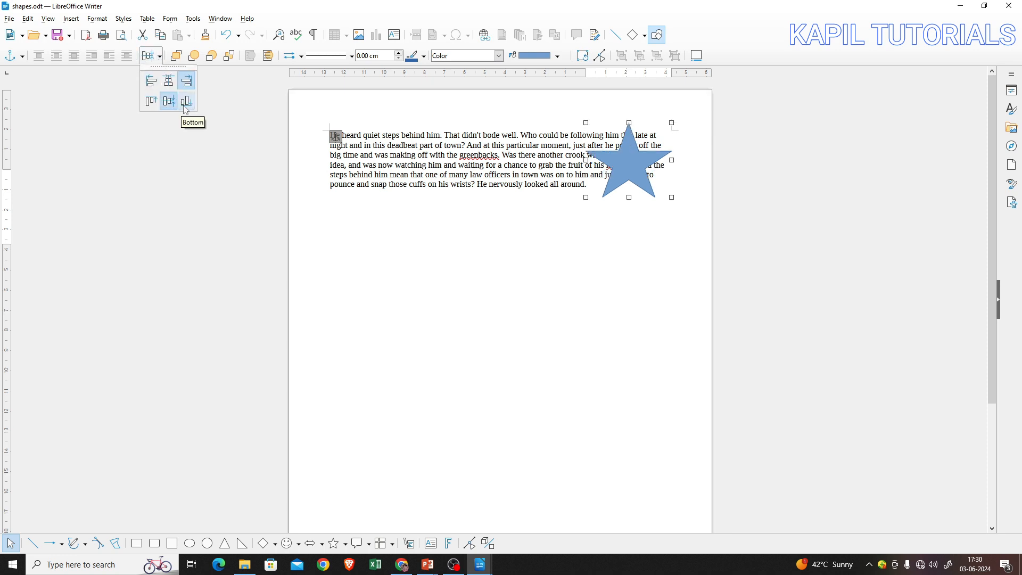
pyautogui.click(168, 81)
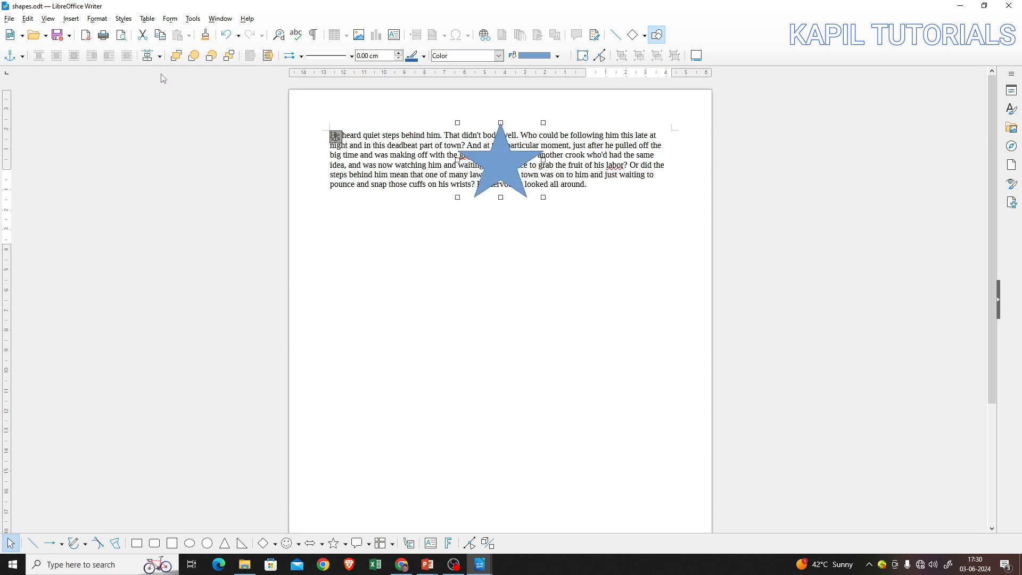
pyautogui.click(160, 57)
pyautogui.click(189, 107)
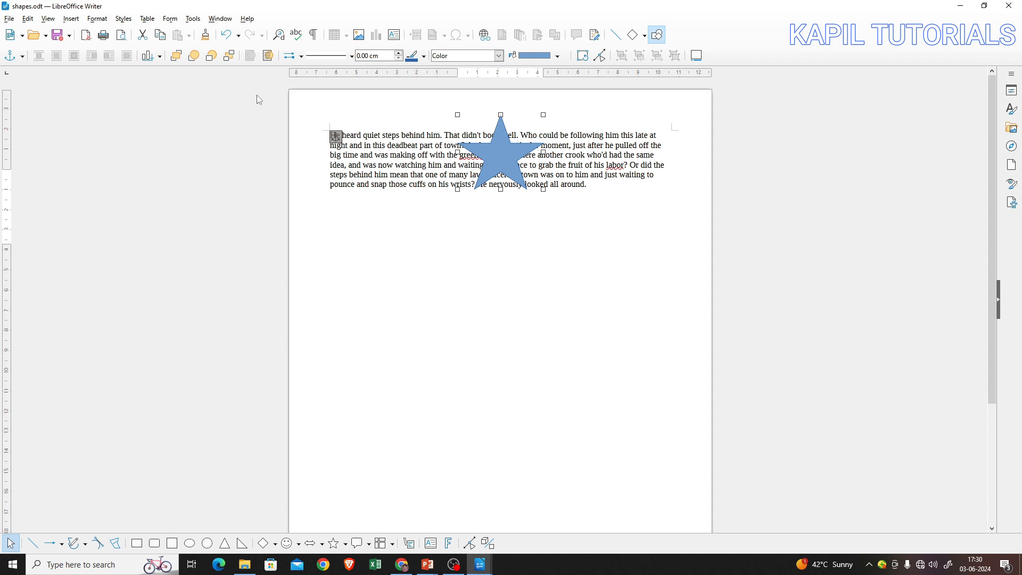
pyautogui.moveTo(334, 136)
pyautogui.mouseDown()
pyautogui.moveTo(331, 198)
pyautogui.moveTo(335, 139)
pyautogui.mouseUp()
# Switch to the presentation and advance to the Text Wrapping slide
pyautogui.hotkey('alt', 'Tab')
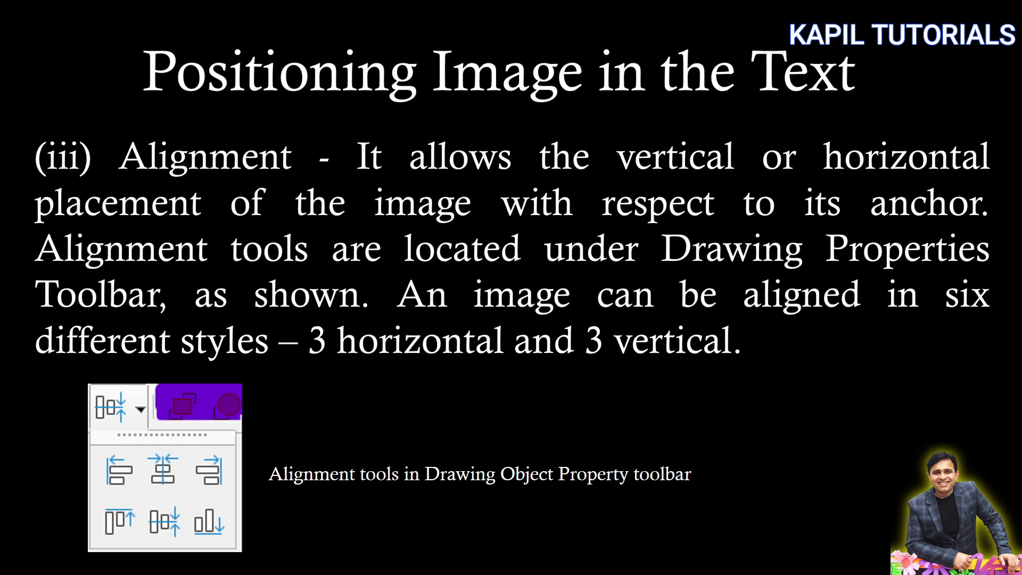
pyautogui.press('Right')
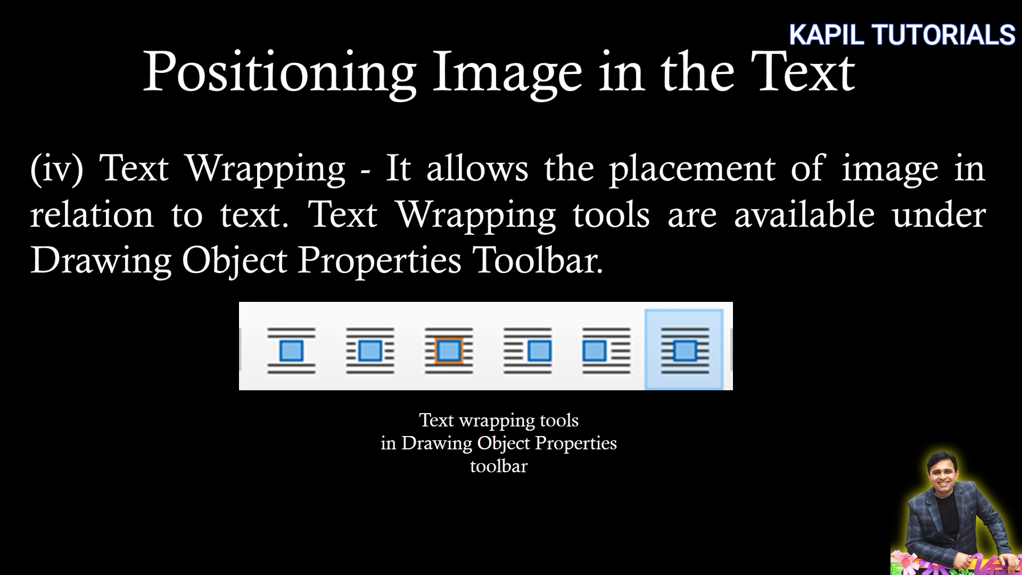
# Switch to the Writer document and replace the star with the basics.png image from the Pictures folder
pyautogui.hotkey('alt', 'Tab')
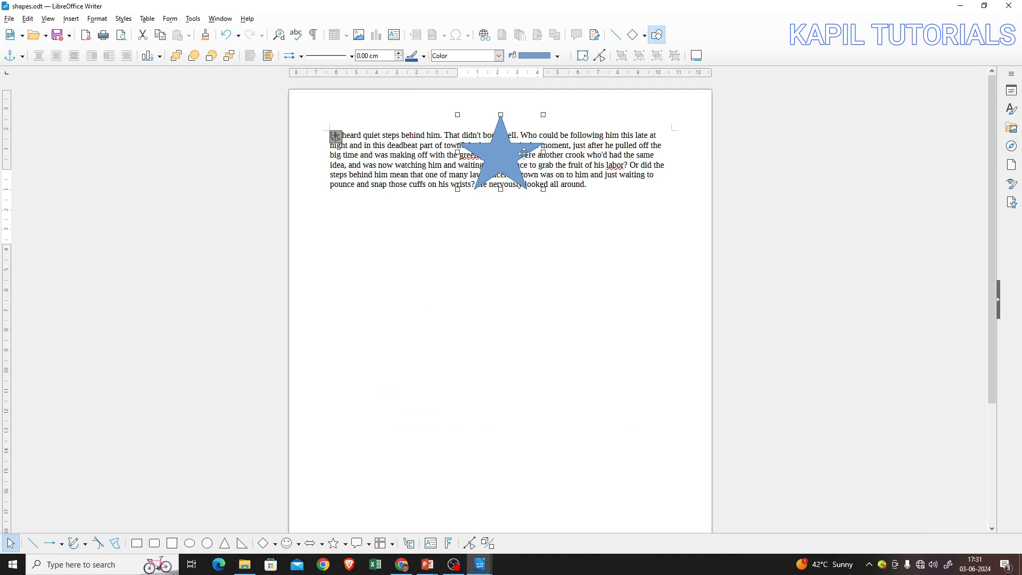
pyautogui.hotkey('ctrl', 'x')
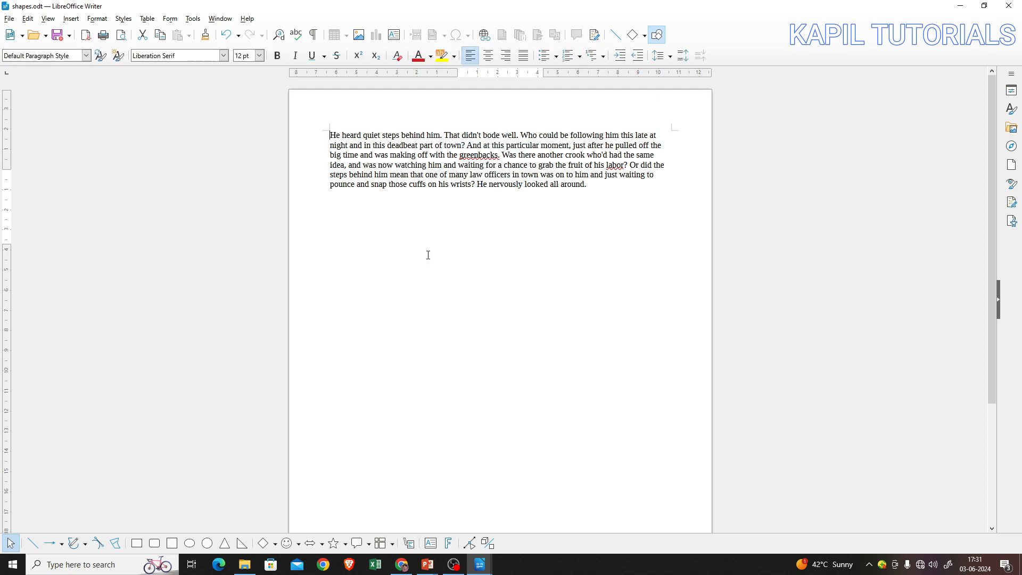
pyautogui.click(70, 18)
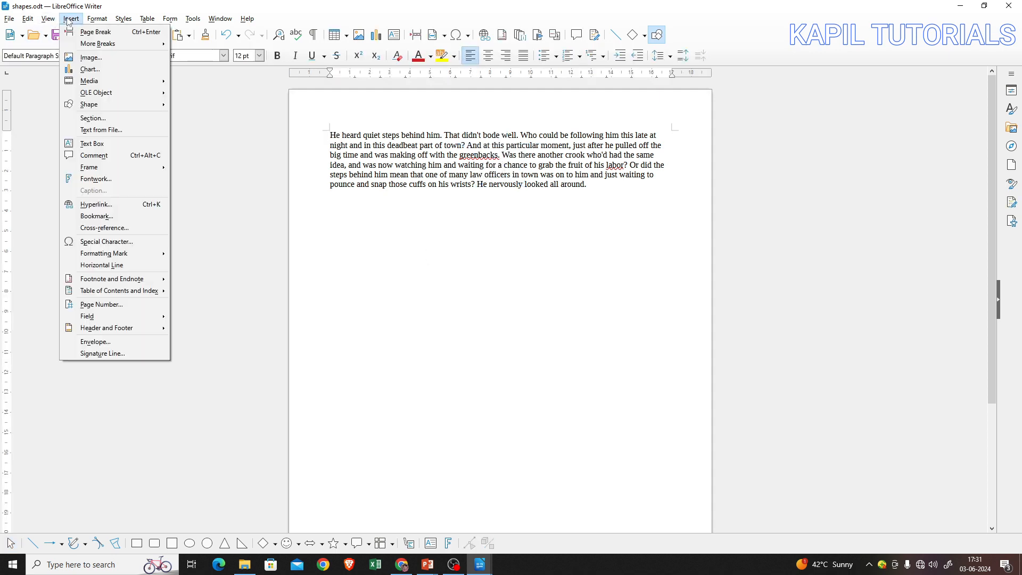
pyautogui.moveTo(99, 83)
pyautogui.click(91, 58)
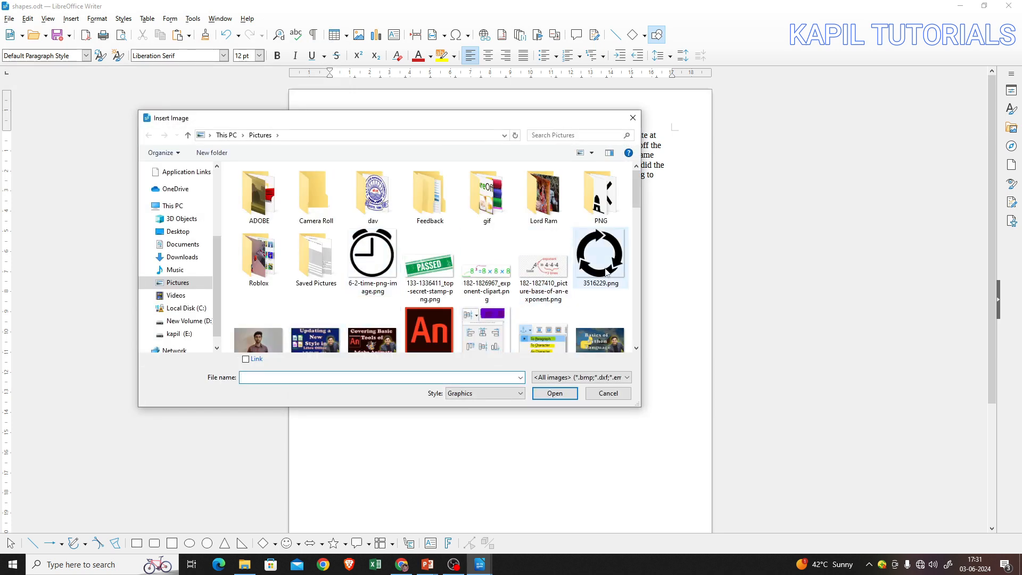
pyautogui.moveTo(637, 199); pyautogui.dragTo(637, 223)
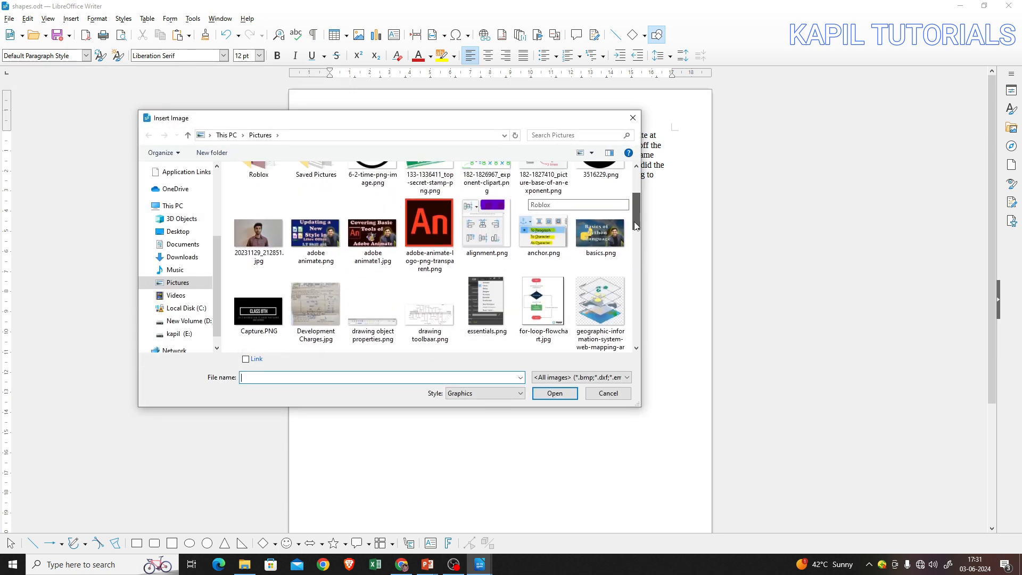
pyautogui.click(601, 235)
pyautogui.click(554, 393)
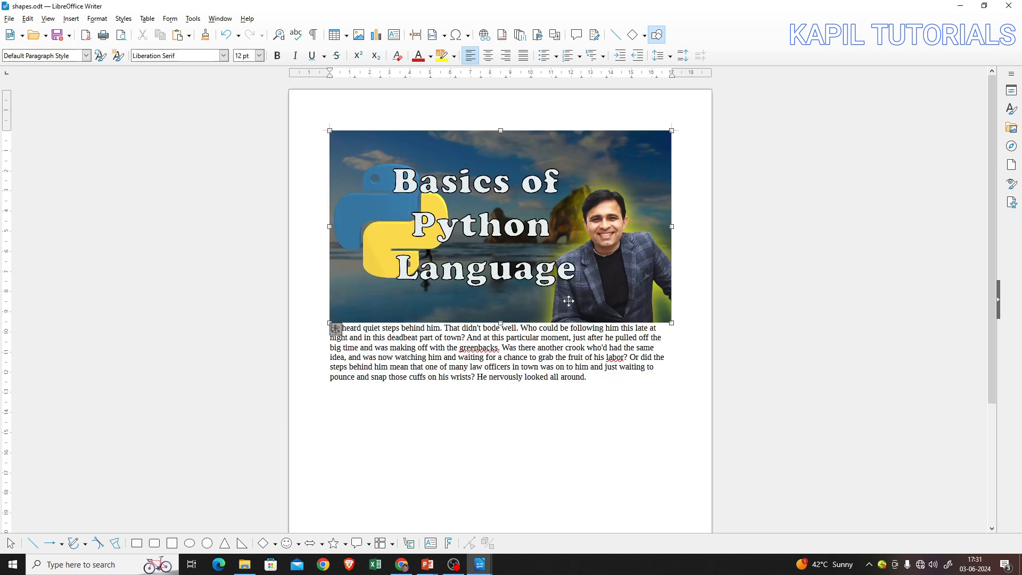
# Shrink the inserted image and place it between the paragraph's lines with text wrapping set to None
pyautogui.moveTo(671, 130); pyautogui.dragTo(554, 241)
pyautogui.moveTo(486, 233); pyautogui.dragTo(481, 324)
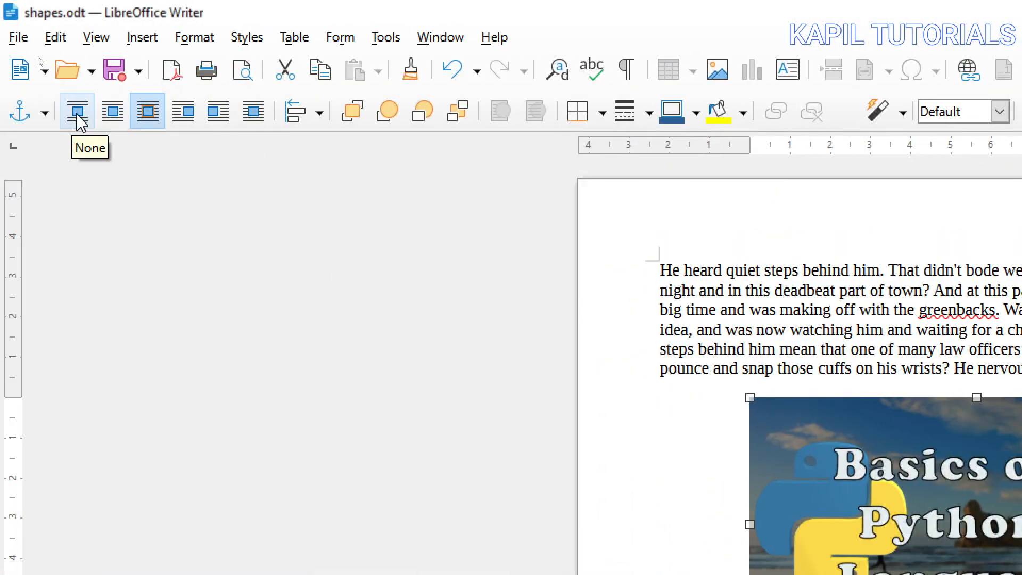
pyautogui.click(78, 113)
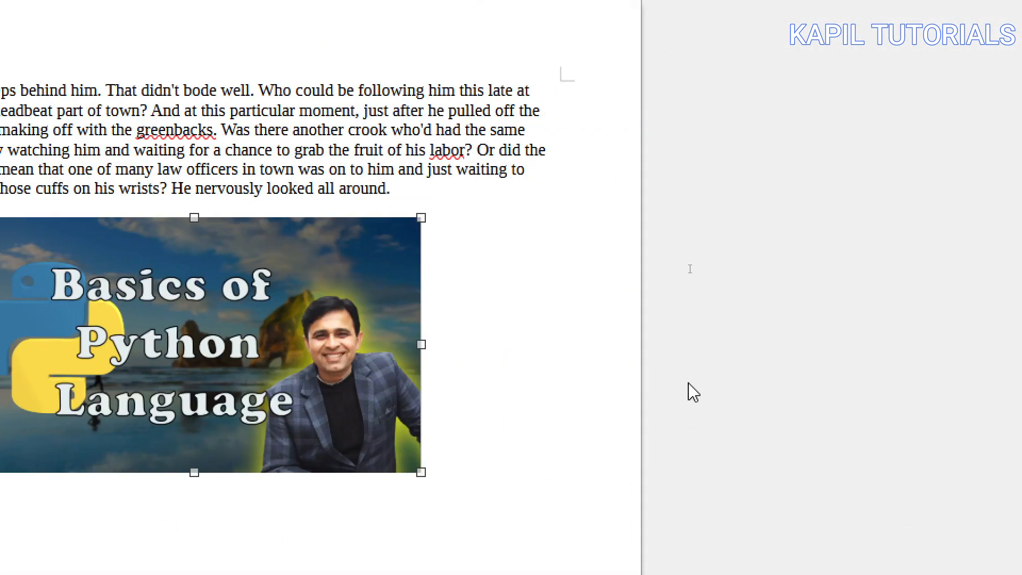
pyautogui.moveTo(174, 333); pyautogui.dragTo(186, 167)
pyautogui.moveTo(675, 218); pyautogui.dragTo(546, 257)
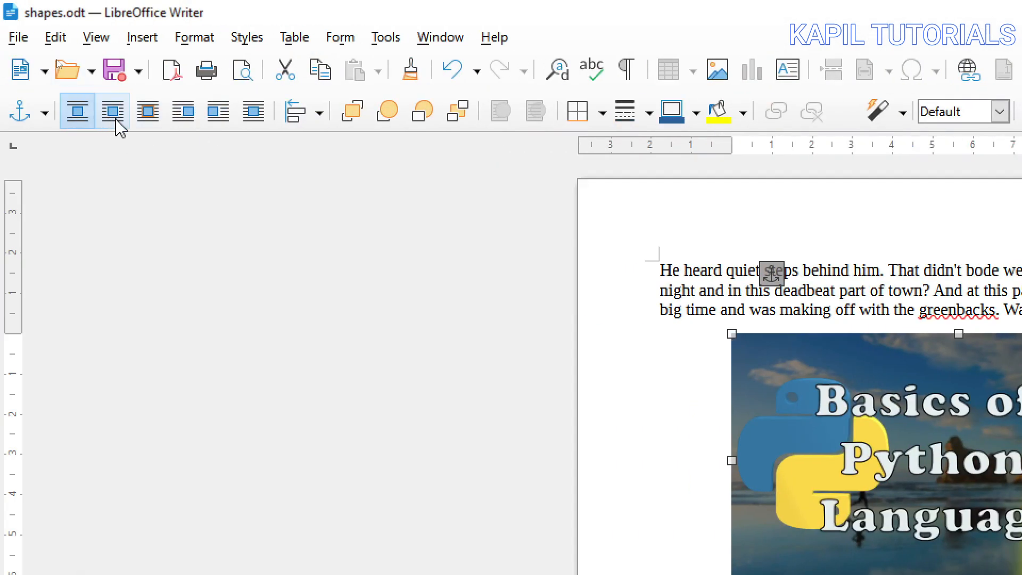
# Apply Parallel text wrapping to the image, then shrink it and reposition it in the middle of the paragraph
pyautogui.click(114, 126)
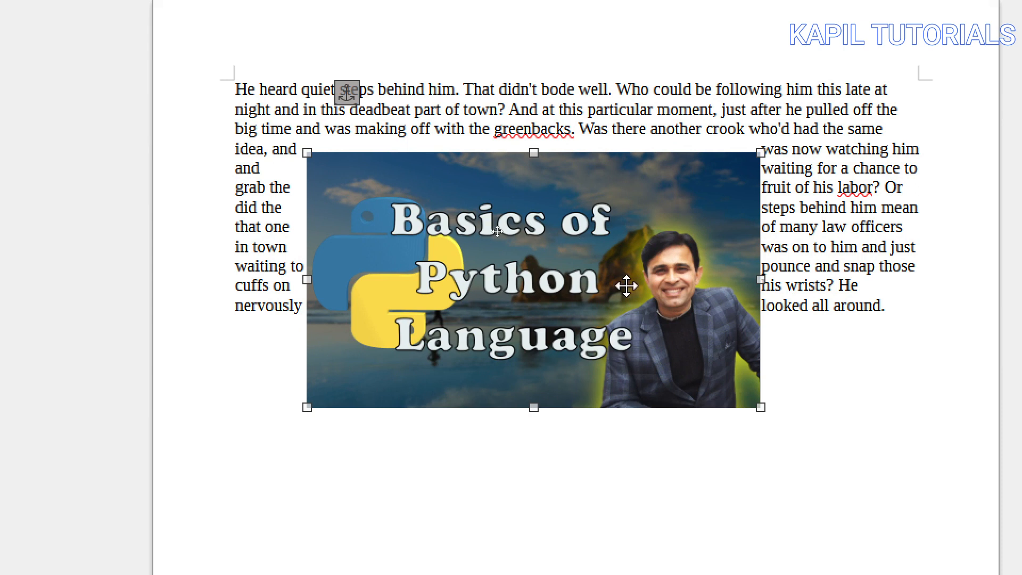
pyautogui.moveTo(825, 280); pyautogui.dragTo(831, 251)
pyautogui.moveTo(531, 250); pyautogui.dragTo(578, 245)
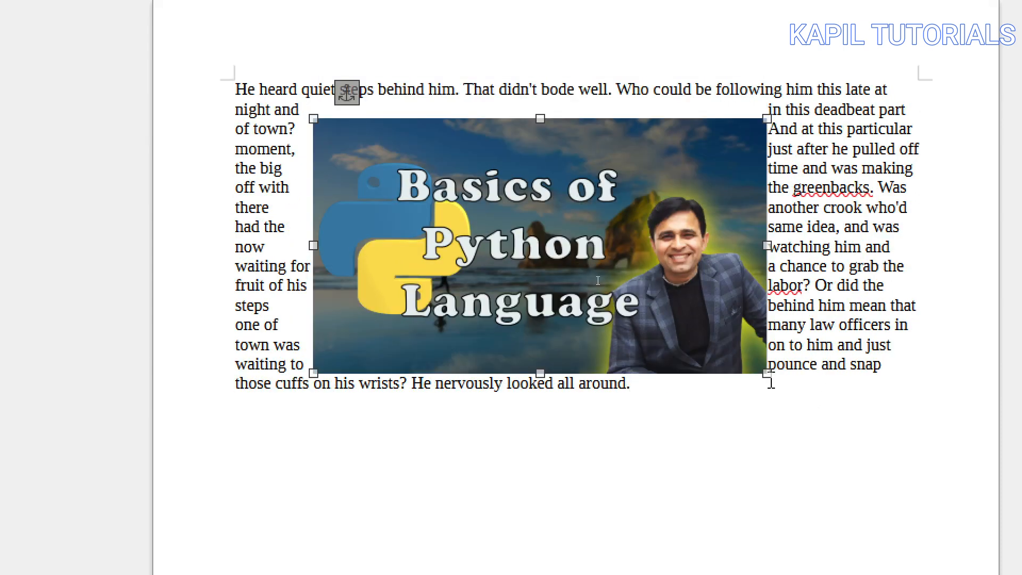
pyautogui.moveTo(766, 373); pyautogui.dragTo(620, 291)
pyautogui.moveTo(542, 232); pyautogui.dragTo(575, 195)
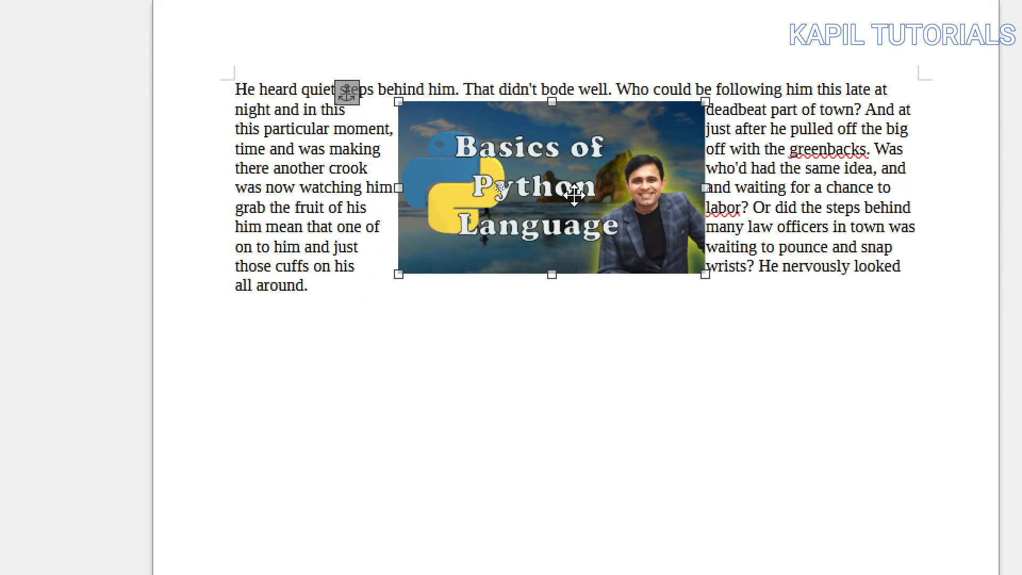
pyautogui.moveTo(636, 185); pyautogui.dragTo(585, 188)
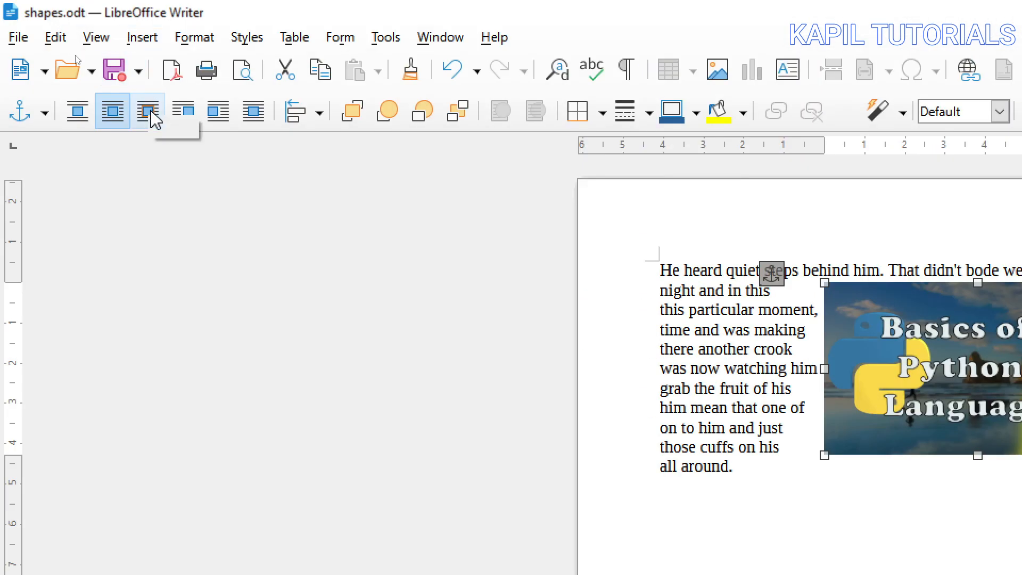
# Apply Optimal text wrapping to the image and move it to the paragraph's left side, then to its right
pyautogui.click(149, 113)
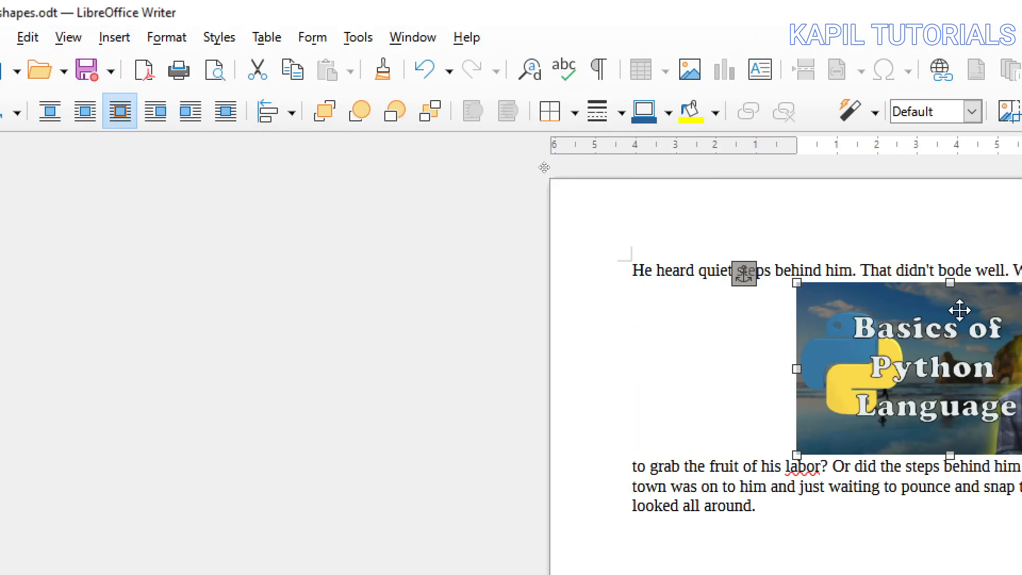
pyautogui.moveTo(980, 366); pyautogui.dragTo(785, 367)
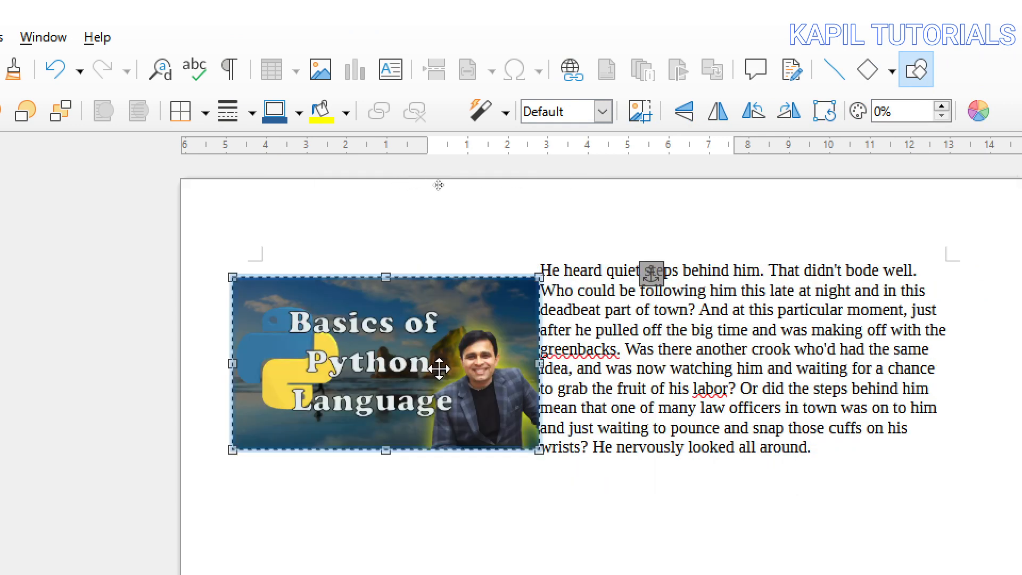
pyautogui.moveTo(440, 368); pyautogui.dragTo(647, 348)
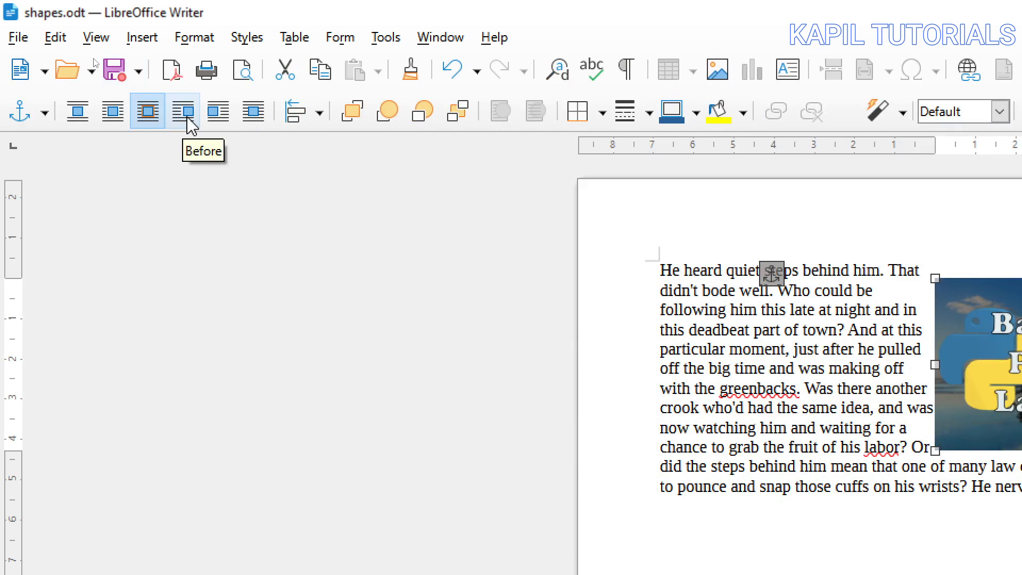
# Set the image's text wrapping to Before and then After, and move the image to the paragraph's left side
pyautogui.click(186, 122)
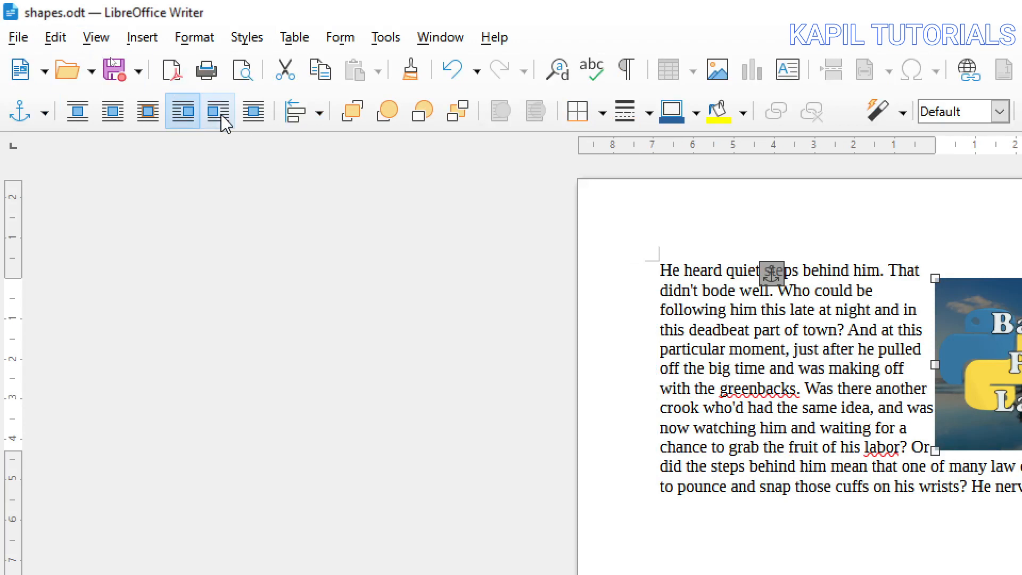
pyautogui.click(226, 124)
pyautogui.moveTo(834, 354); pyautogui.dragTo(587, 362)
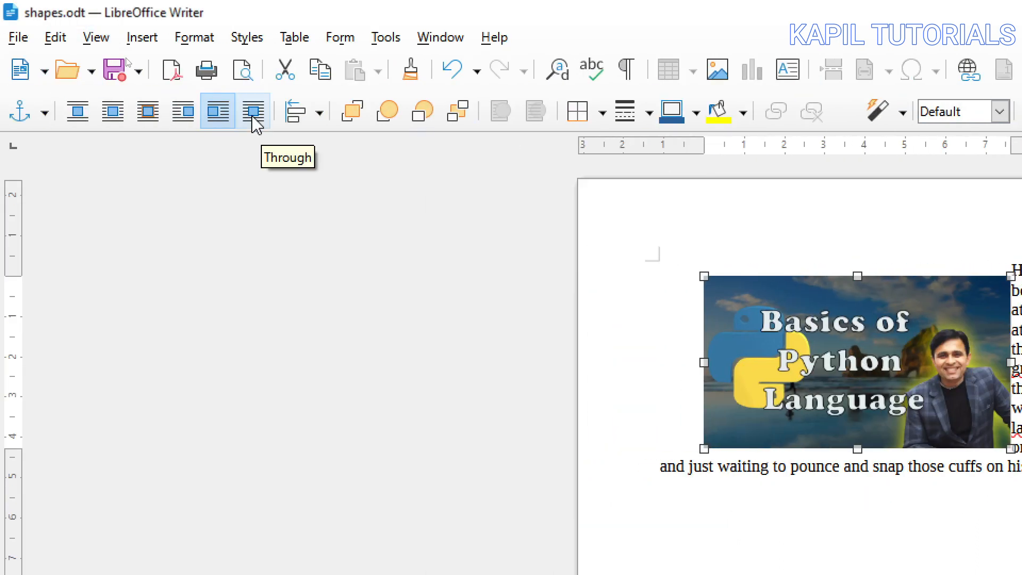
# Set the image's text wrapping to Through, move it around over the paragraph, and finally place it below the text
pyautogui.click(253, 112)
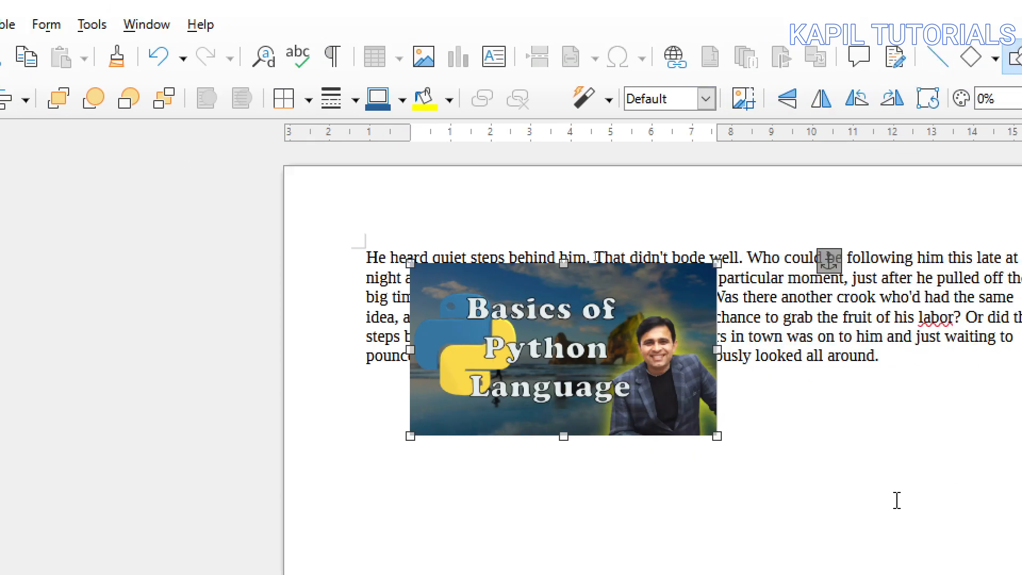
pyautogui.moveTo(848, 371); pyautogui.dragTo(994, 370)
pyautogui.moveTo(702, 346)
pyautogui.mouseDown()
pyautogui.moveTo(701, 302)
pyautogui.moveTo(695, 329)
pyautogui.mouseUp()
pyautogui.moveTo(694, 420); pyautogui.dragTo(683, 296)
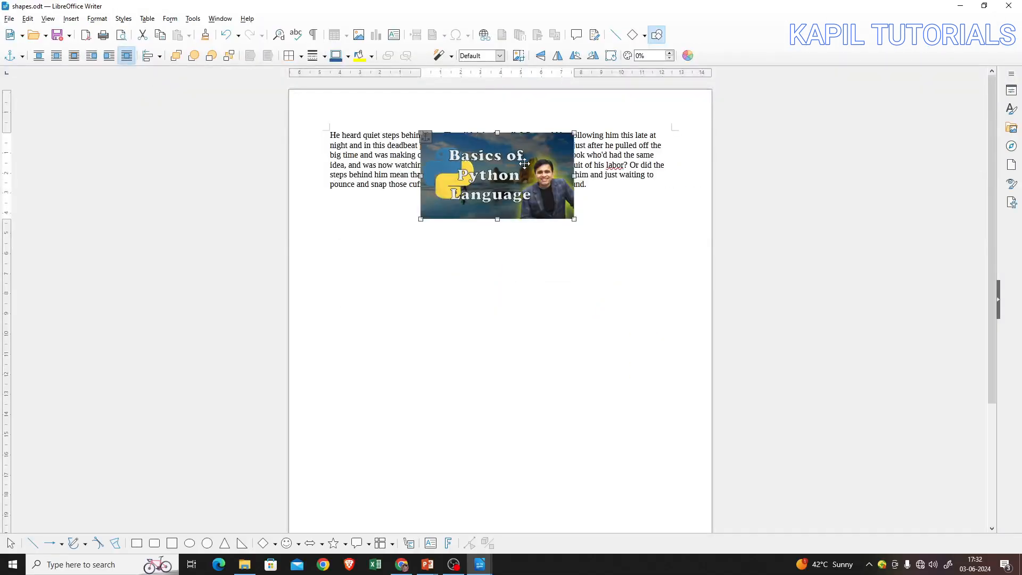
pyautogui.moveTo(520, 168); pyautogui.dragTo(527, 261)
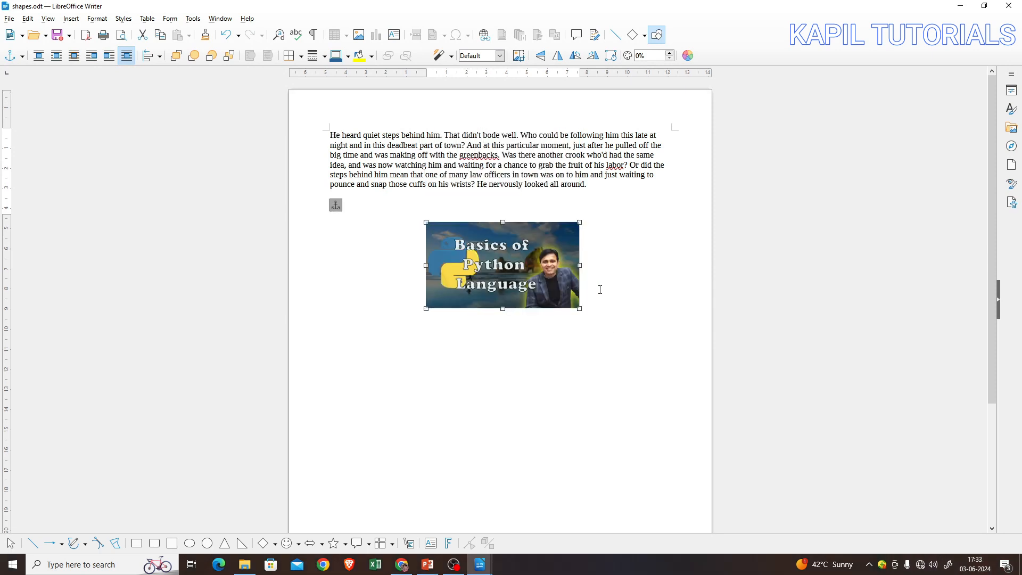